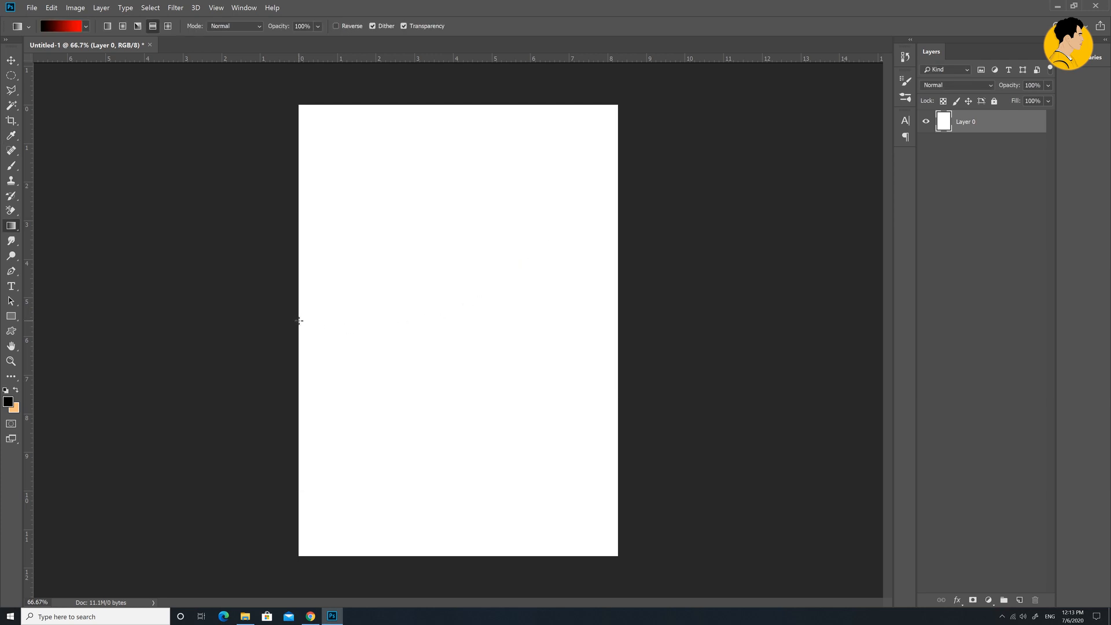
left_click_drag(300, 321, 615, 319)
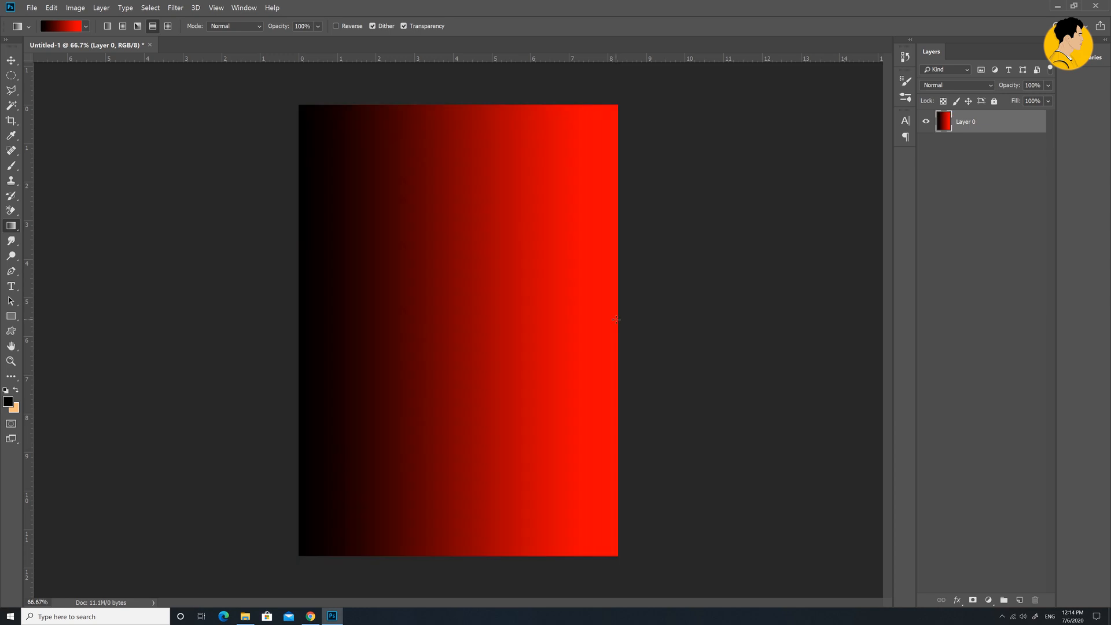
key("ctrl+z")
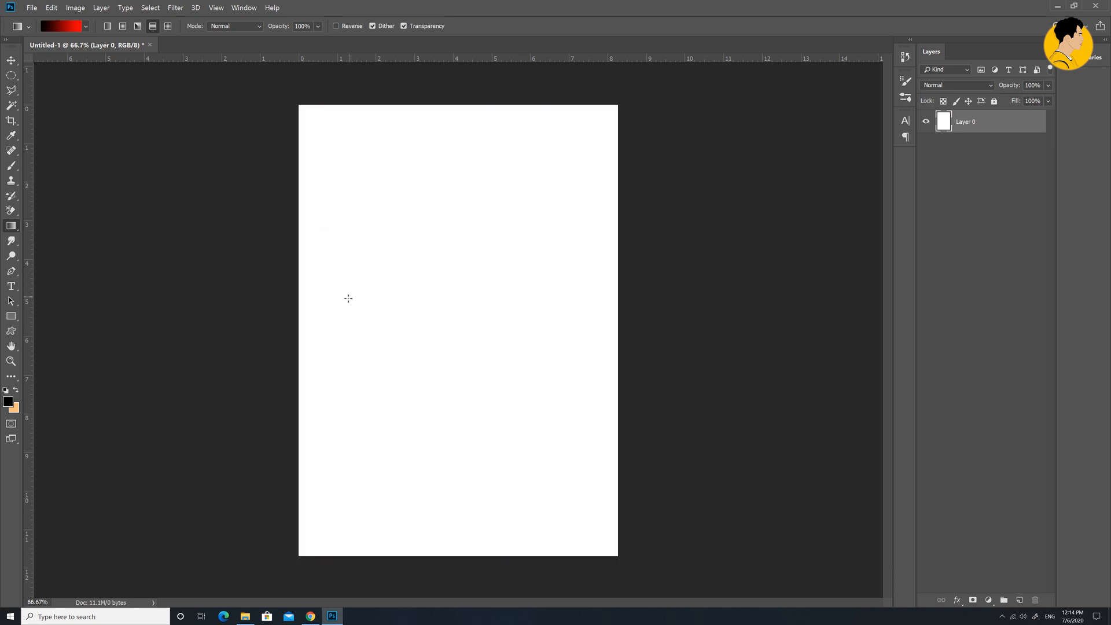
left_click_drag(340, 329, 628, 327)
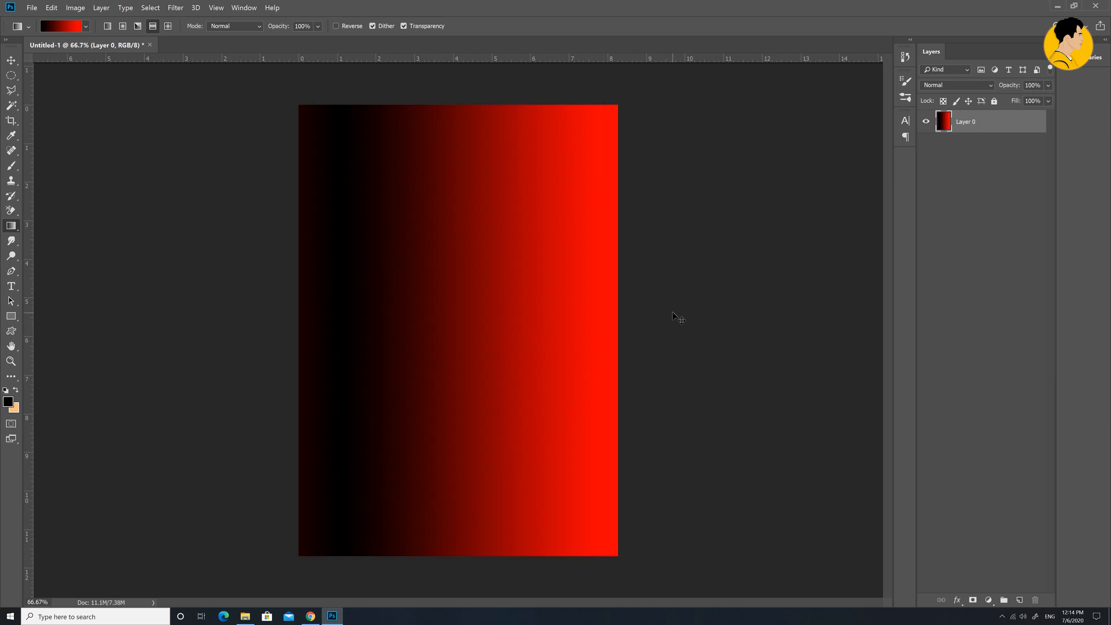
key("ctrl+z")
left_click_drag(295, 325, 995, 328)
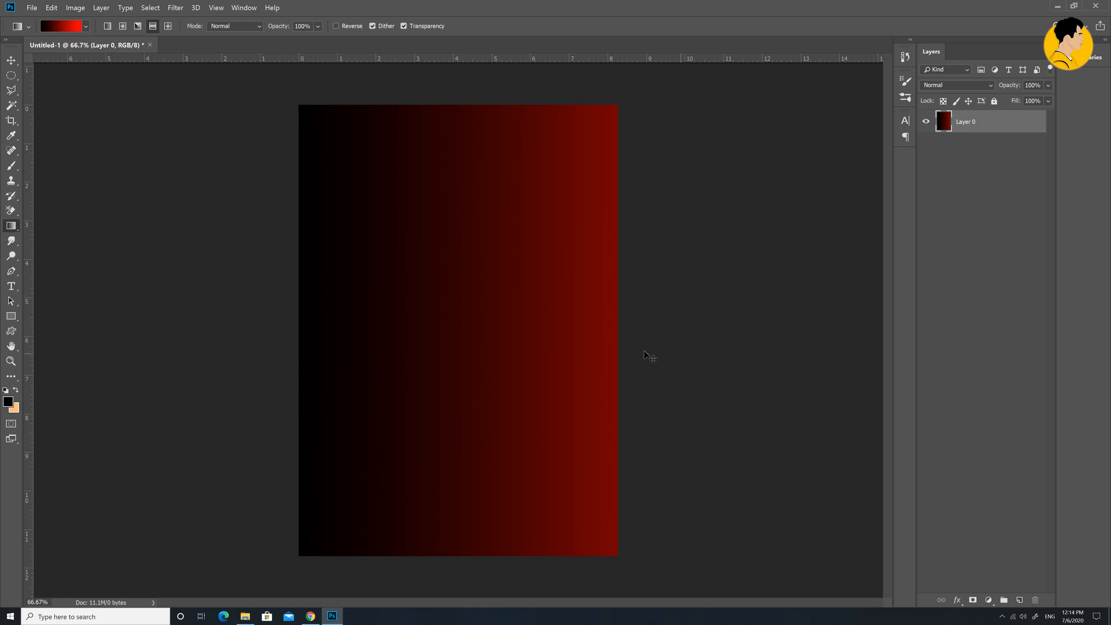
key("ctrl+z")
Fill Layer 0 with a horizontal reflected black-to-red gradient running from the canvas's left edge to well beyond its right edge.
left_click_drag(306, 324, 764, 314)
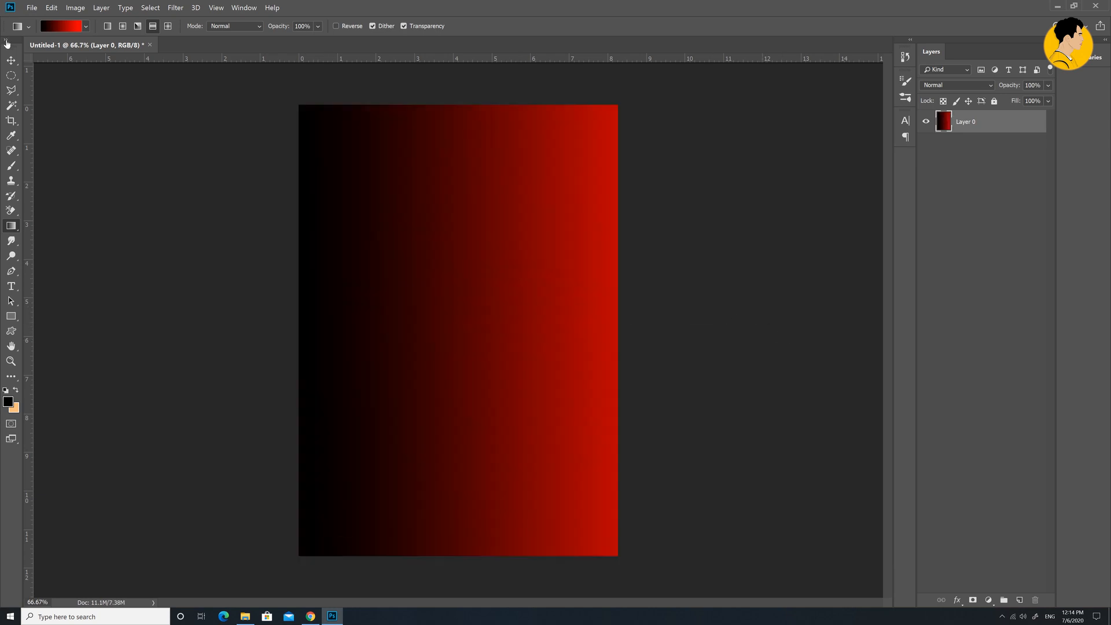
key("v")
left_click(666, 158)
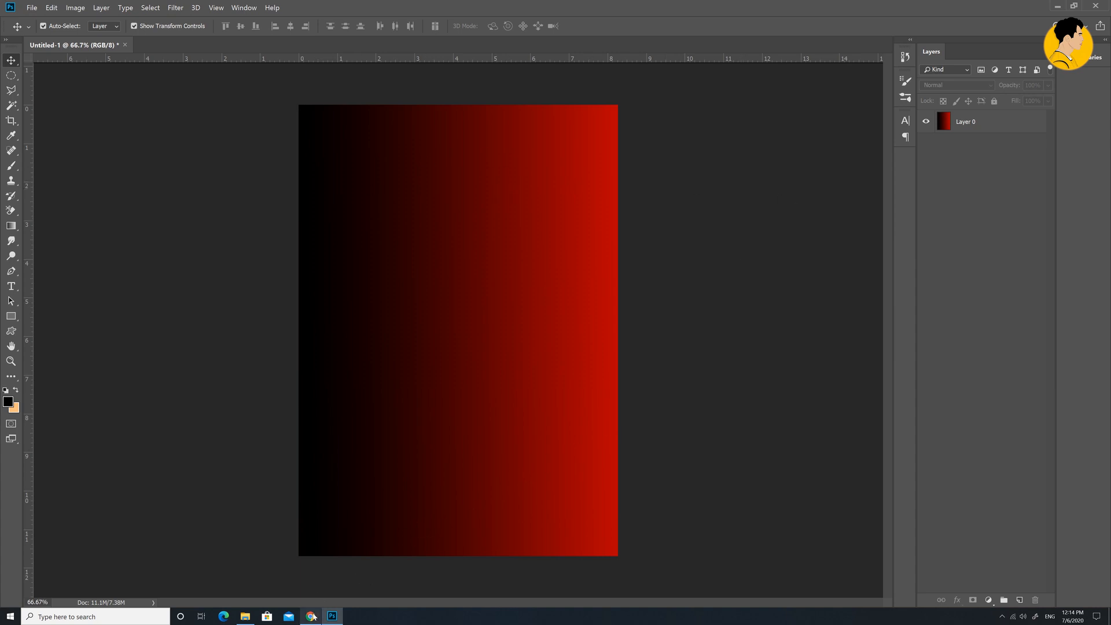
Place the png food-pattern image from folder 11 into the document and align it to cover the whole canvas.
left_click(246, 616)
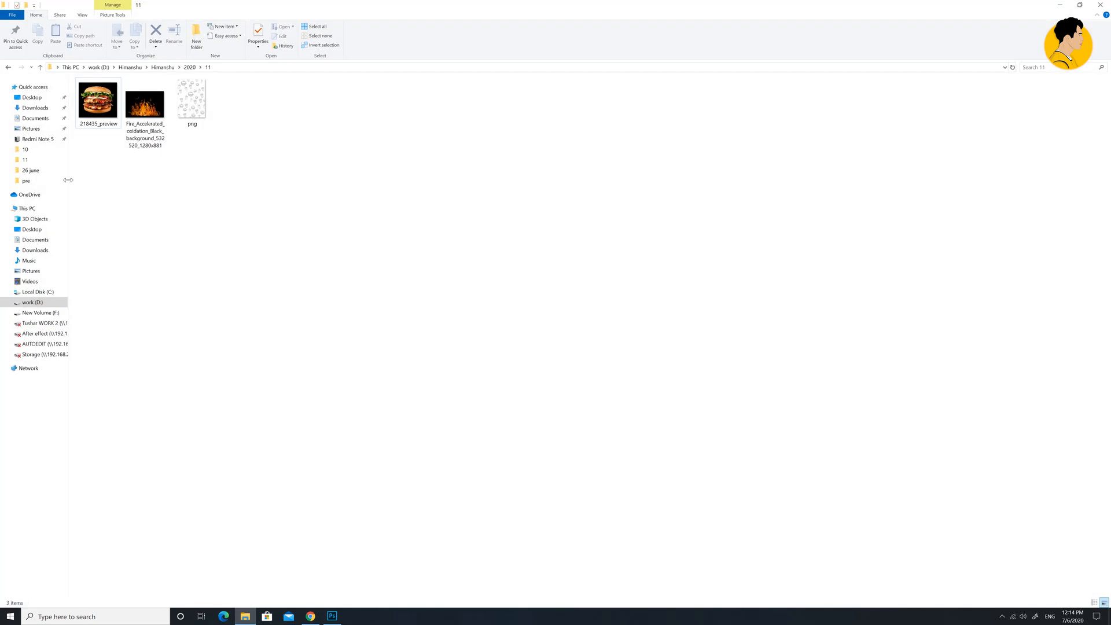
left_click_drag(191, 107, 486, 392)
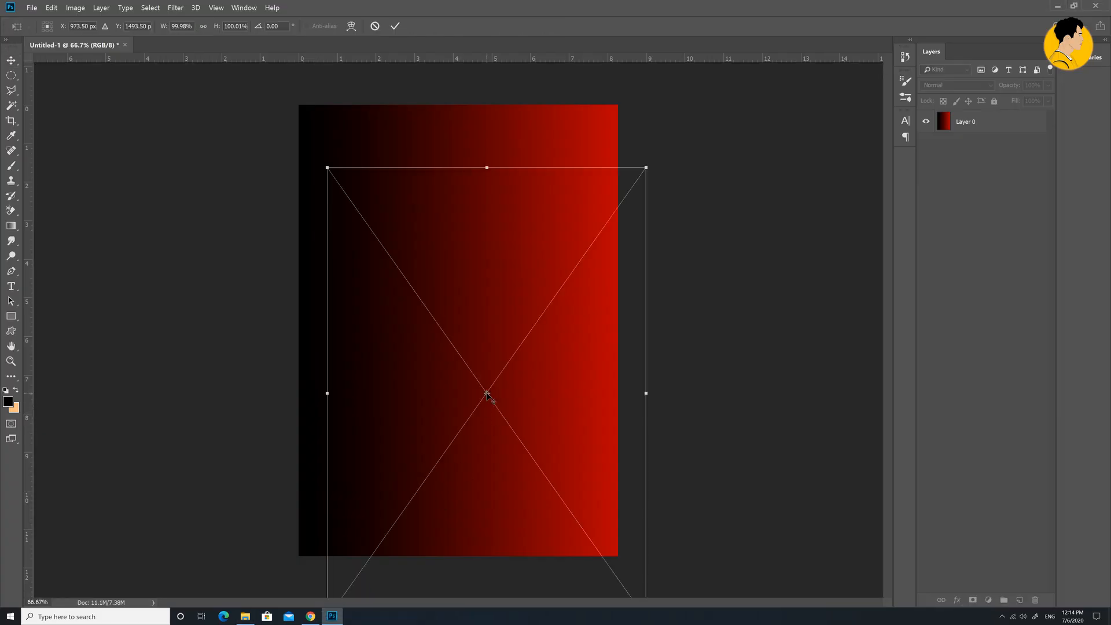
left_click_drag(582, 415, 553, 353)
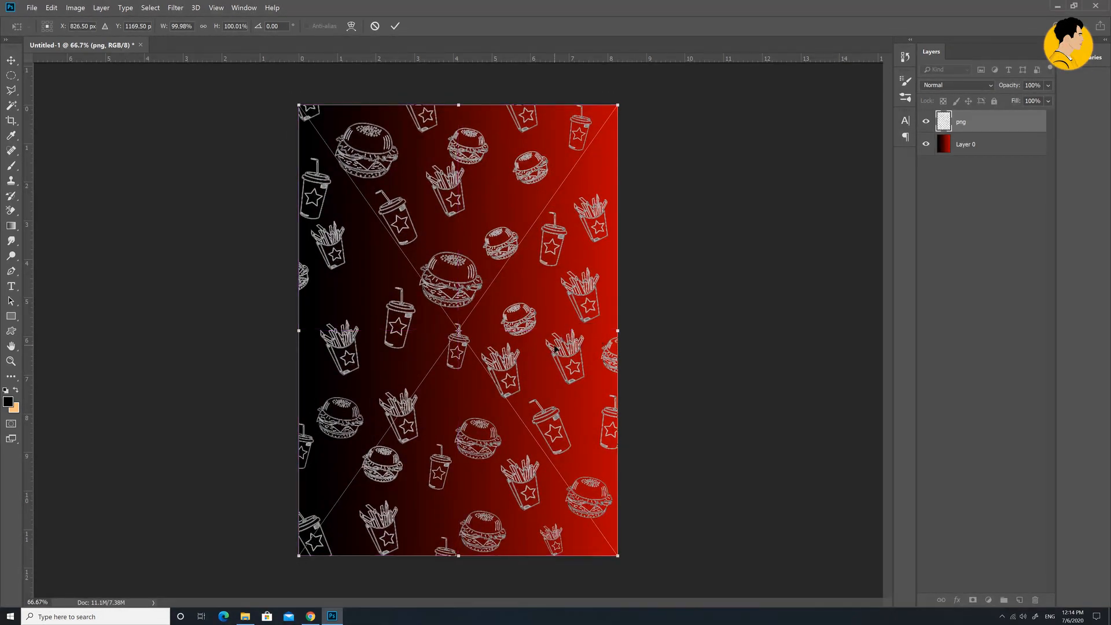
key("Return")
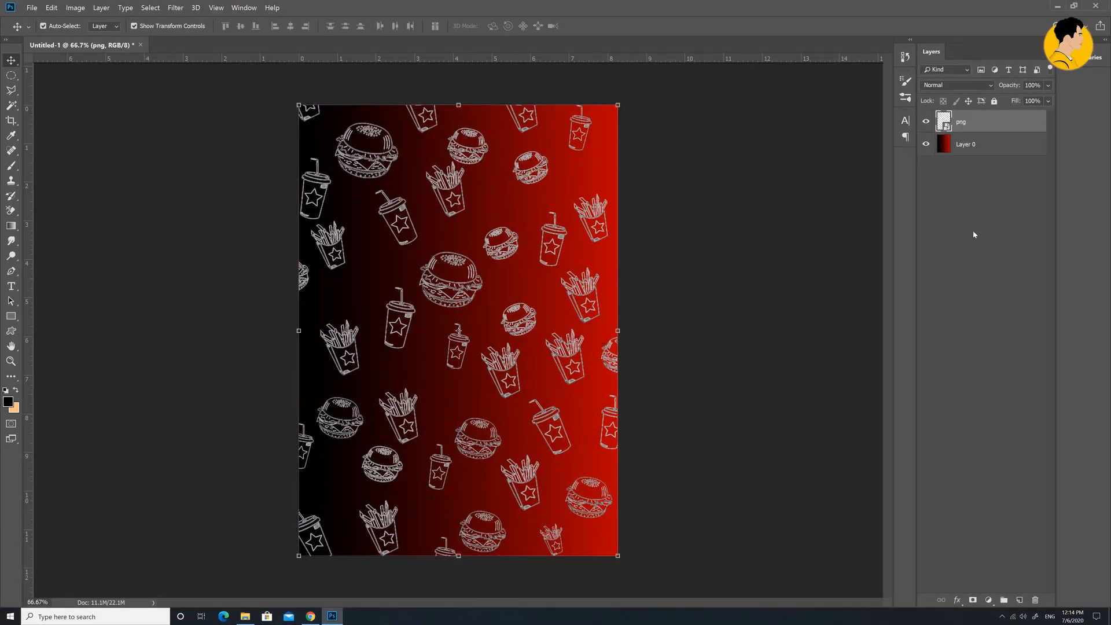
Add a layer mask to the png layer and fade out the pattern's centre with a soft black brush at size 1900.
left_click(973, 600)
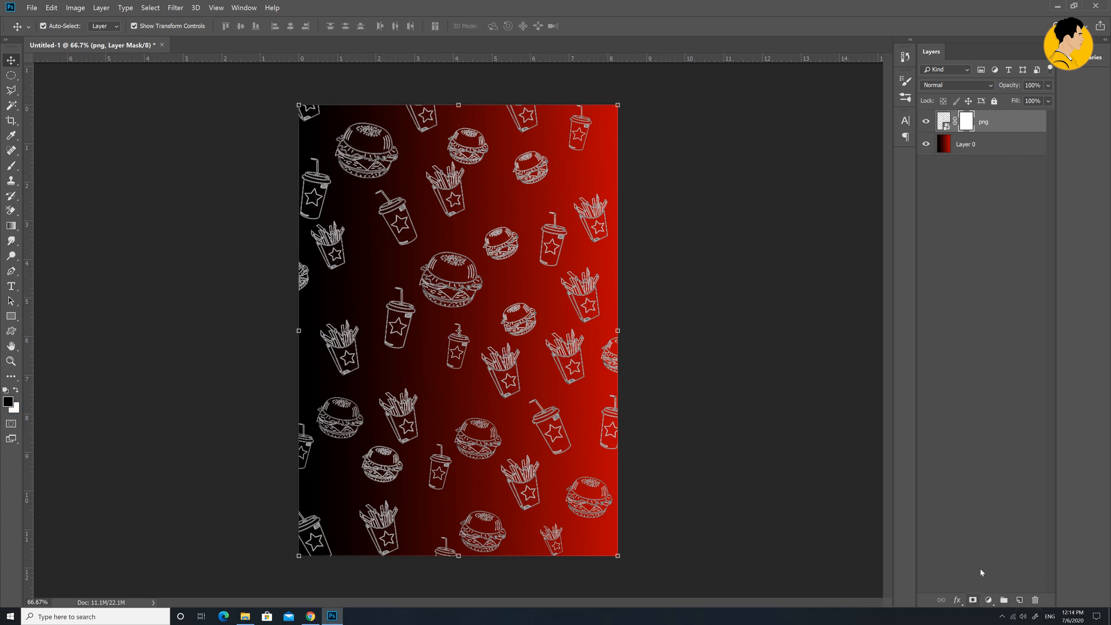
left_click(11, 165)
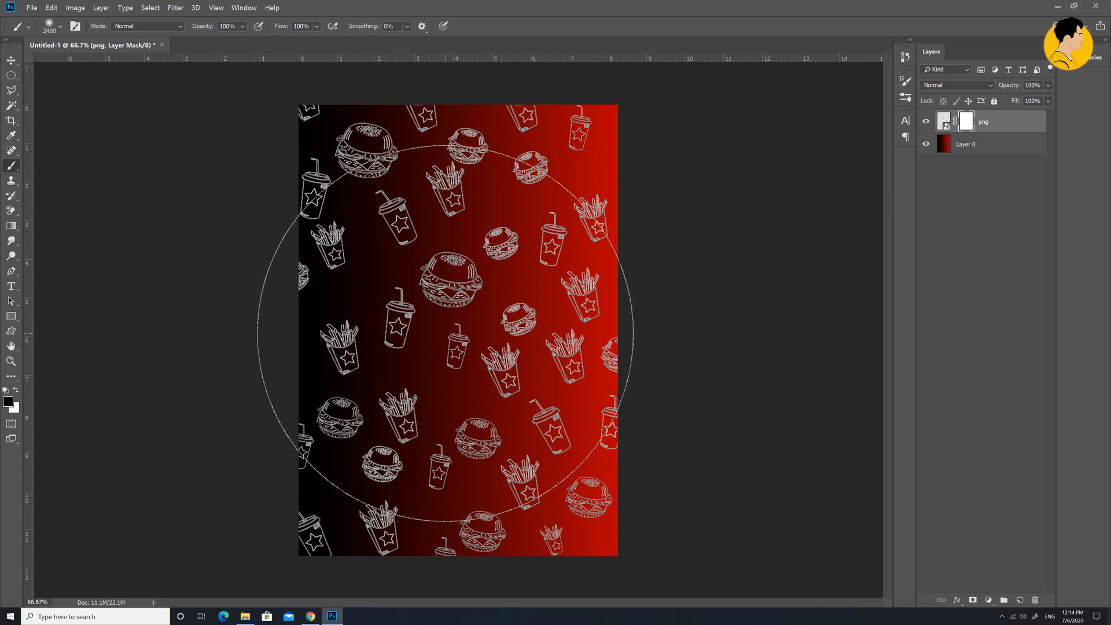
key("bracketleft")
key("bracketleft")
key("bracketleft")
key("bracketleft")
key("bracketleft")
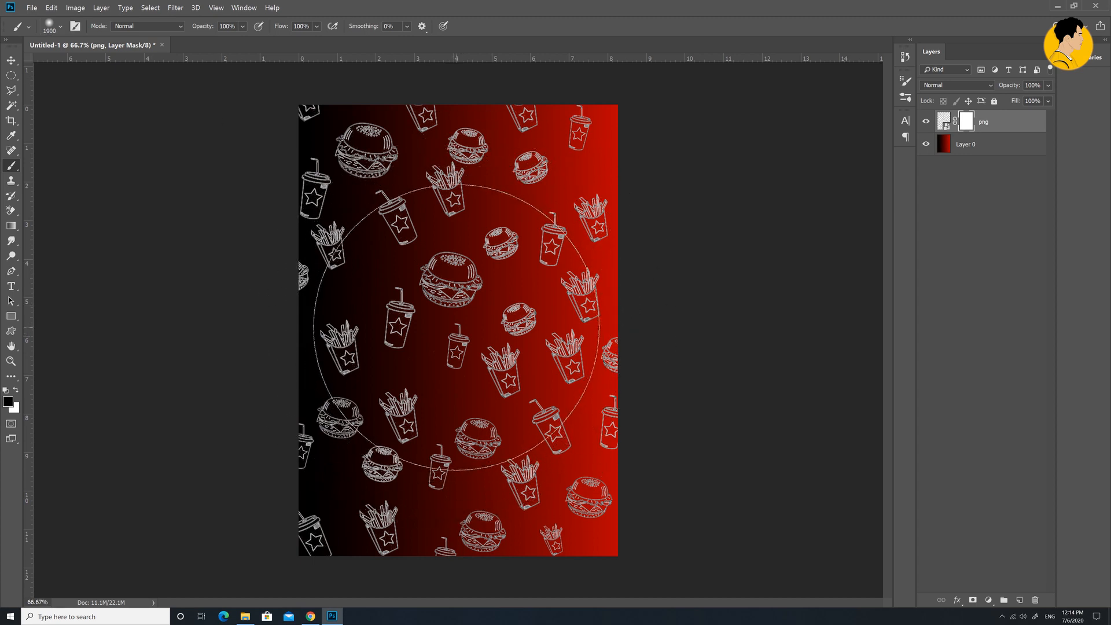
left_click(457, 328)
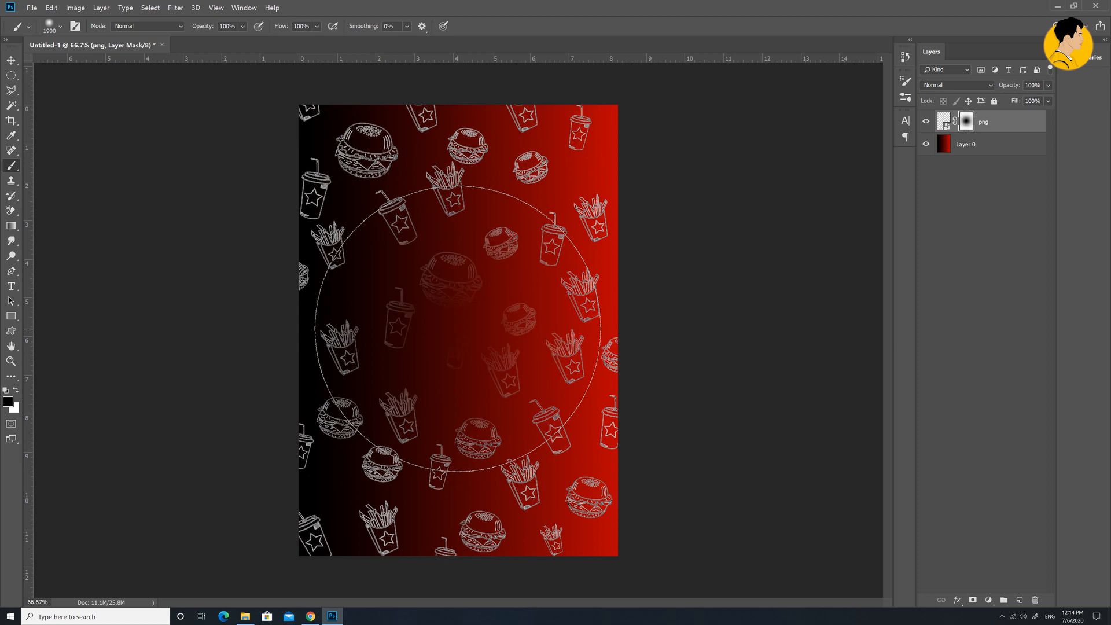
key("ctrl+z")
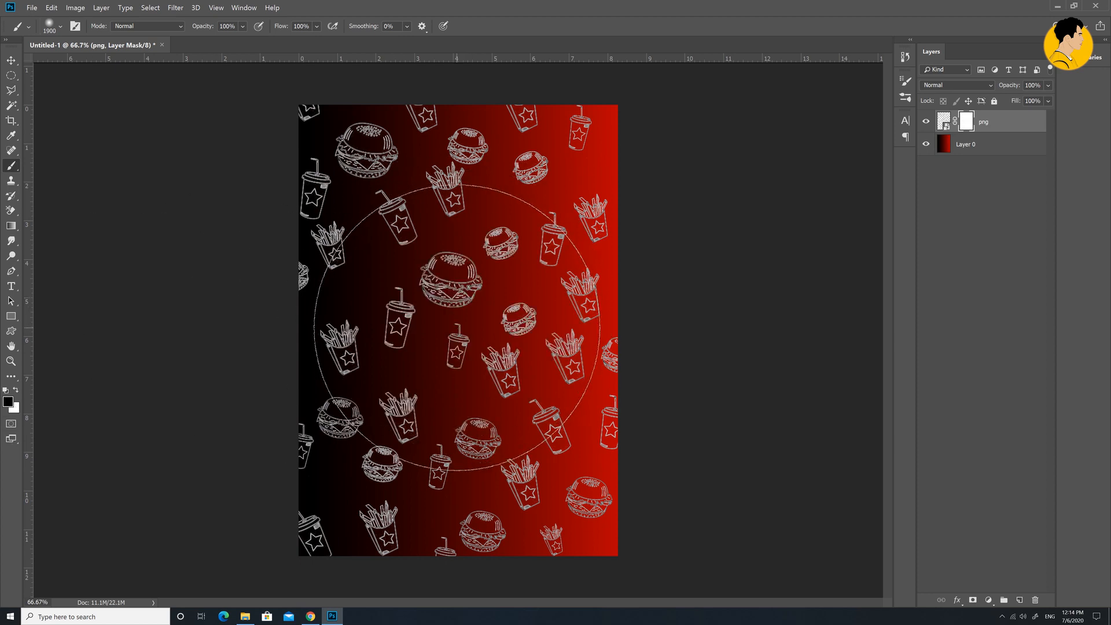
left_click(456, 327)
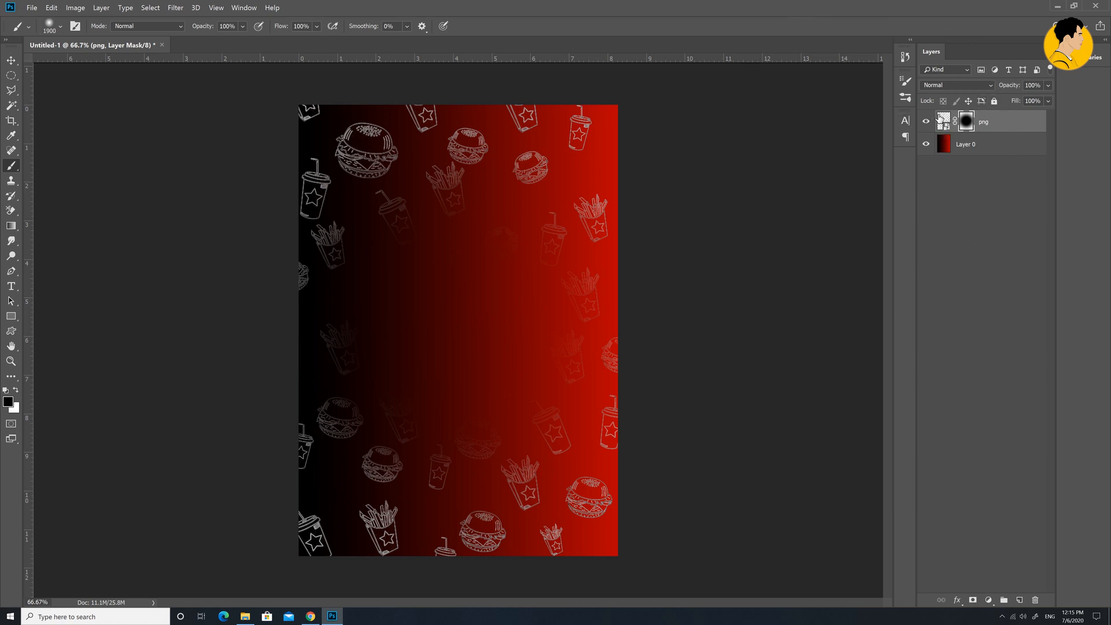
Set the png pattern layer's opacity to 30% and deselect the layer.
left_click(939, 118)
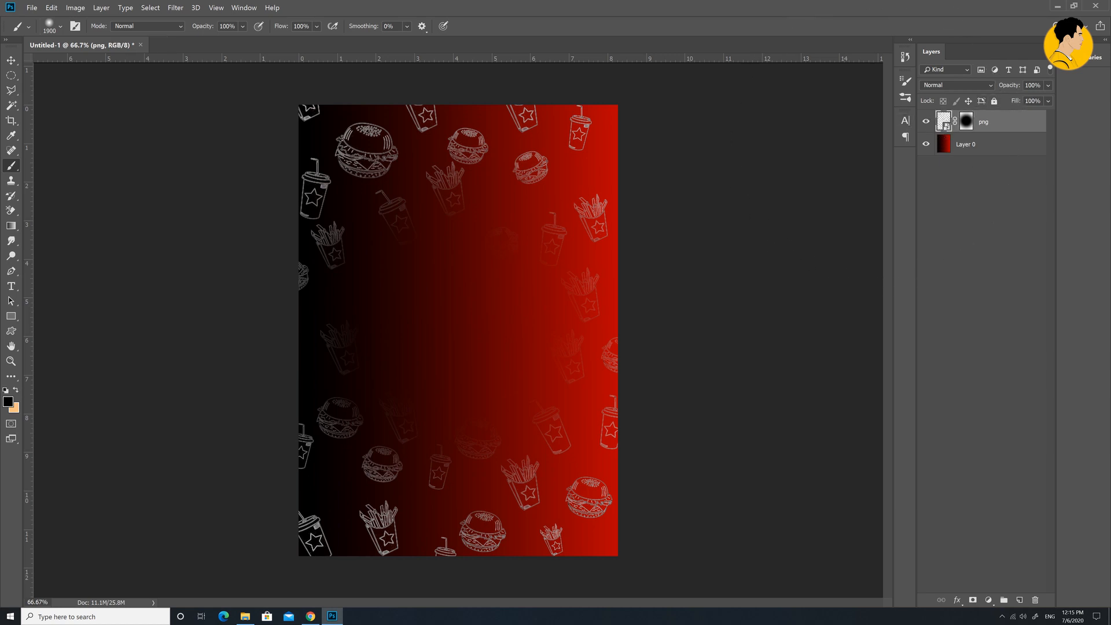
left_click(1032, 85)
type("50")
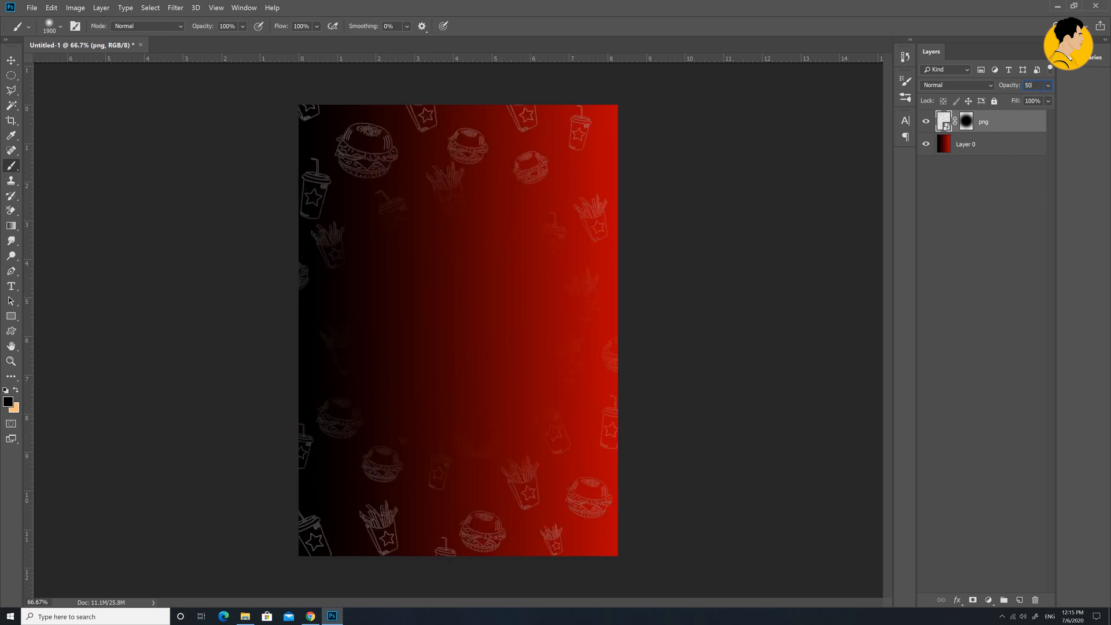
type("30")
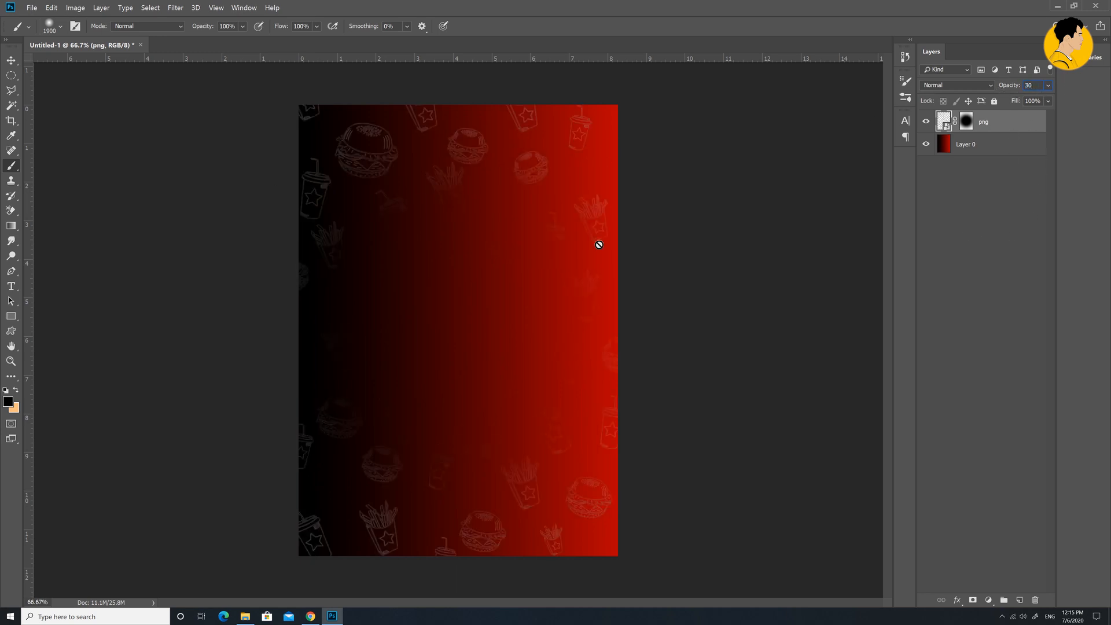
left_click(992, 197)
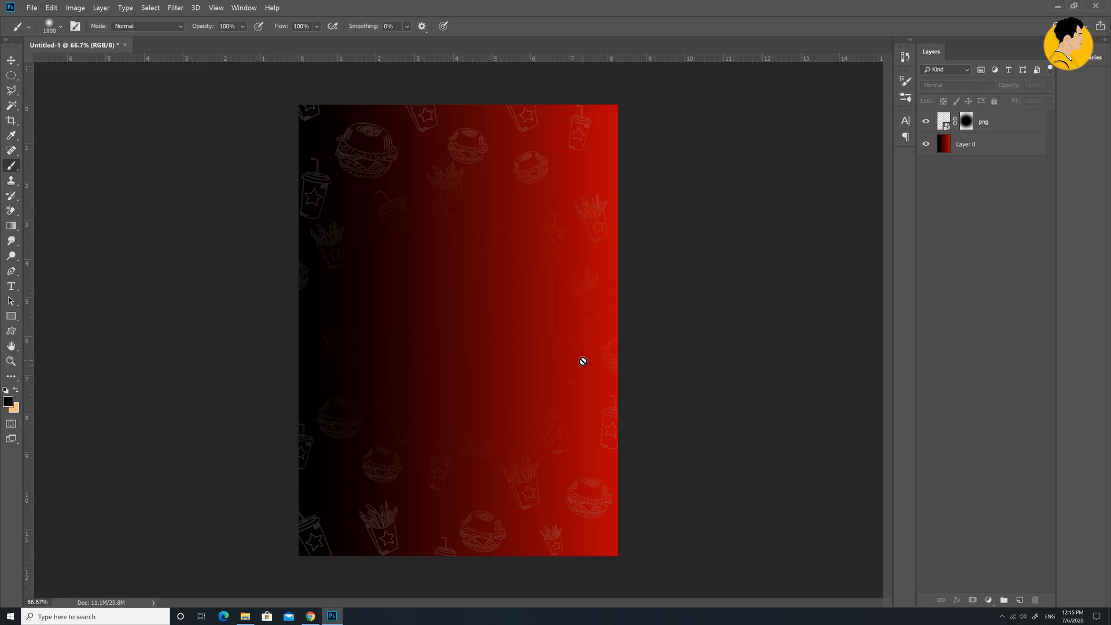
left_click(12, 61)
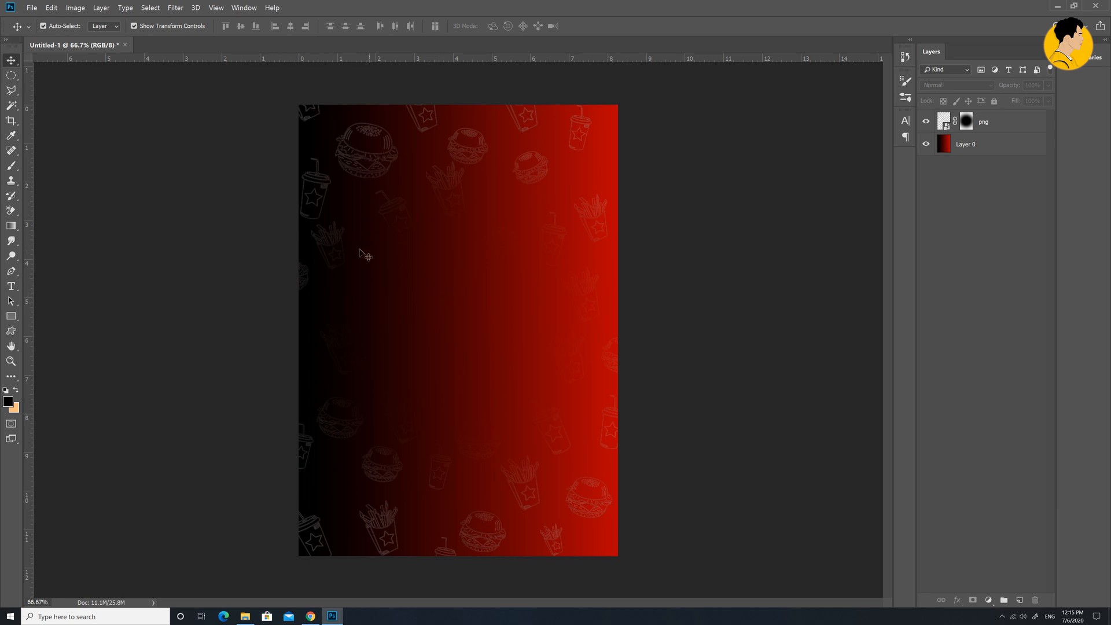
Create a new layer above the pattern and make a rectangular marquee selection just inside the canvas edges.
left_click(9, 74)
left_click(63, 76)
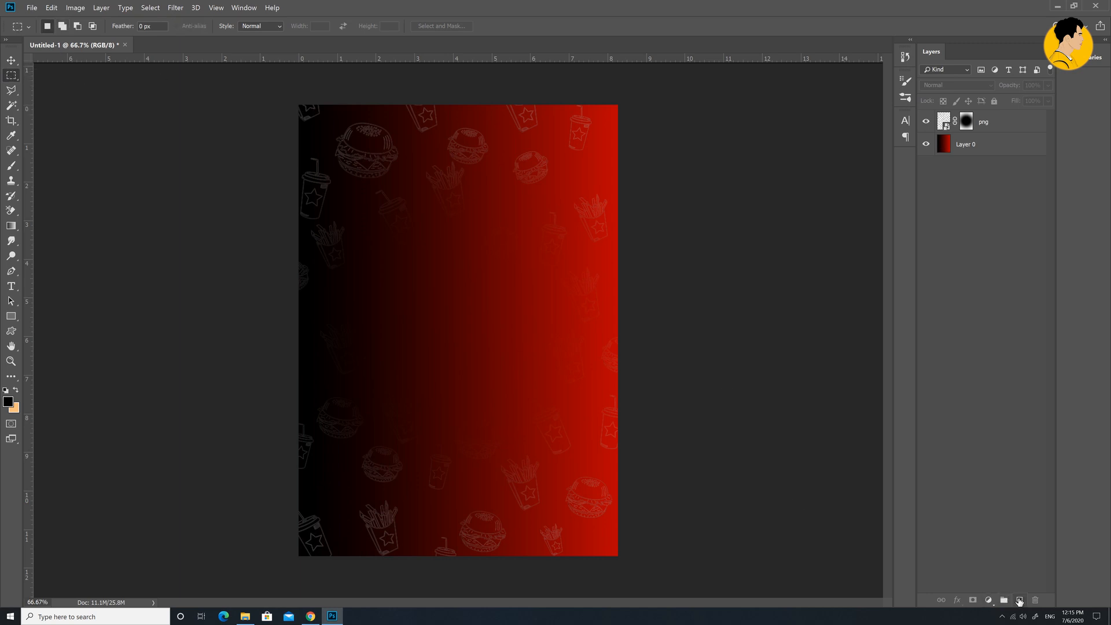
left_click(1020, 600)
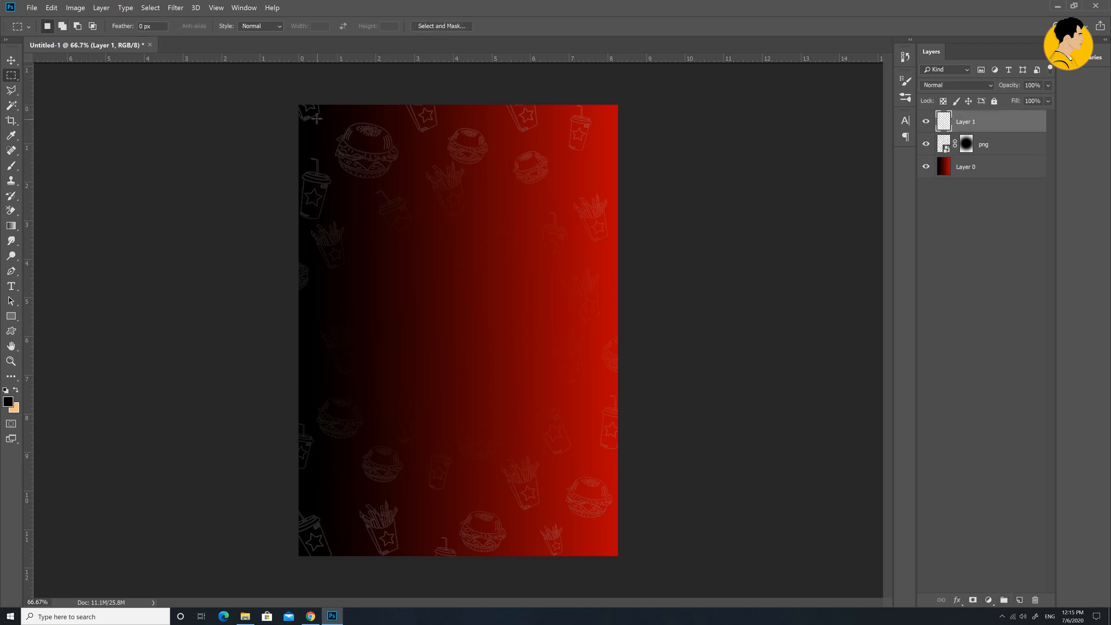
left_click_drag(307, 114, 609, 545)
Adjust the background color to a light orange shade.
left_click(15, 410)
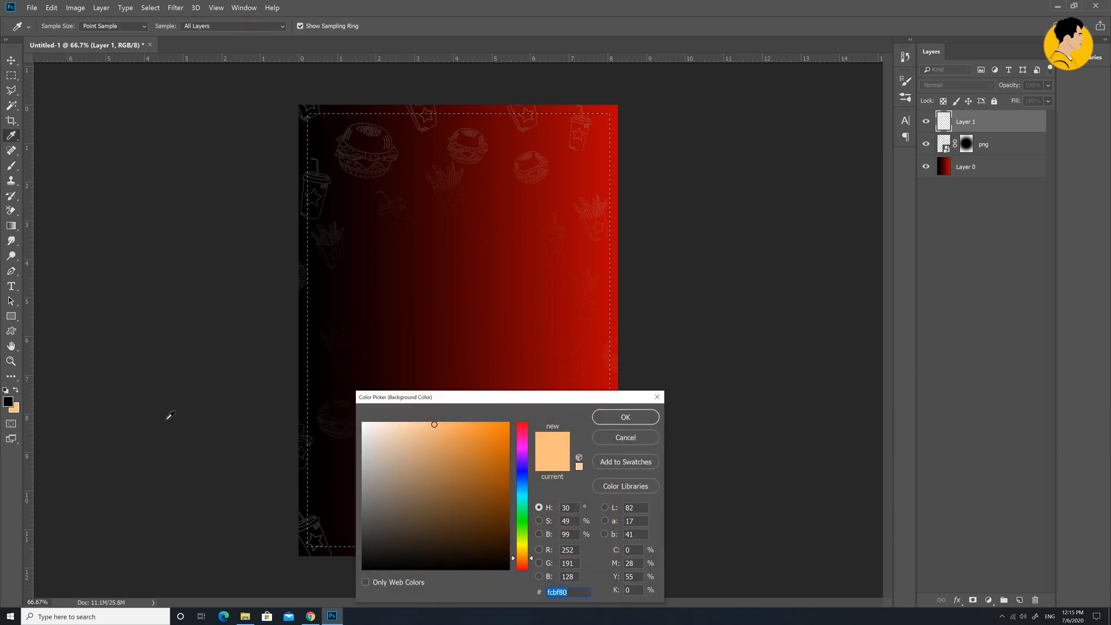
left_click_drag(439, 427, 425, 411)
left_click(613, 424)
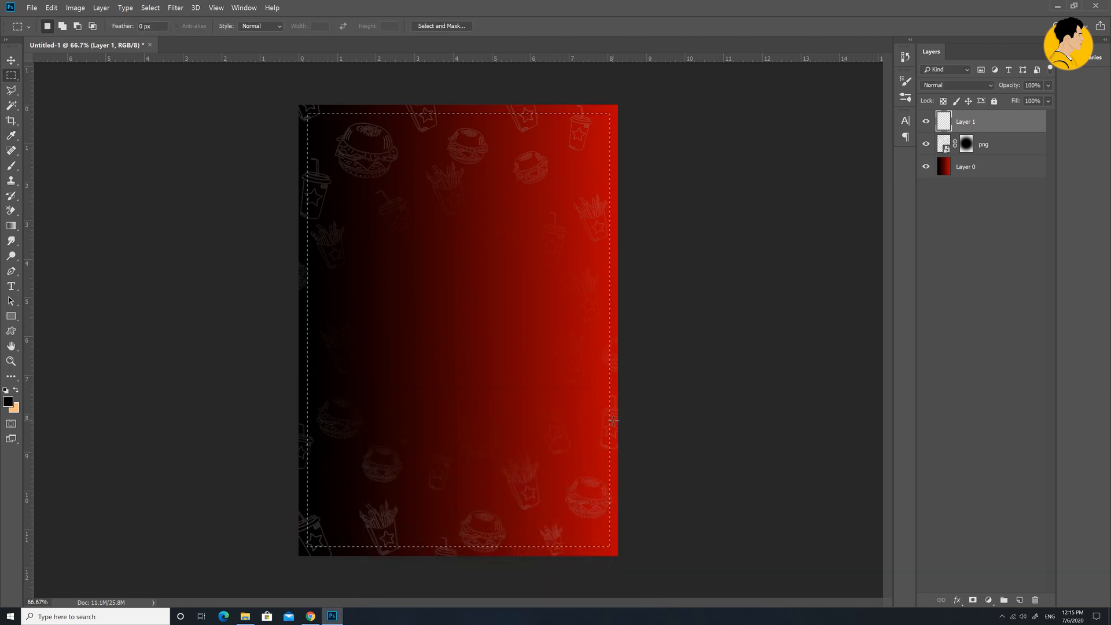
Stroke the rectangular selection on Layer 1 with a 10 px centered line in pale yellow ffd67d, and deselect.
right_click(577, 244)
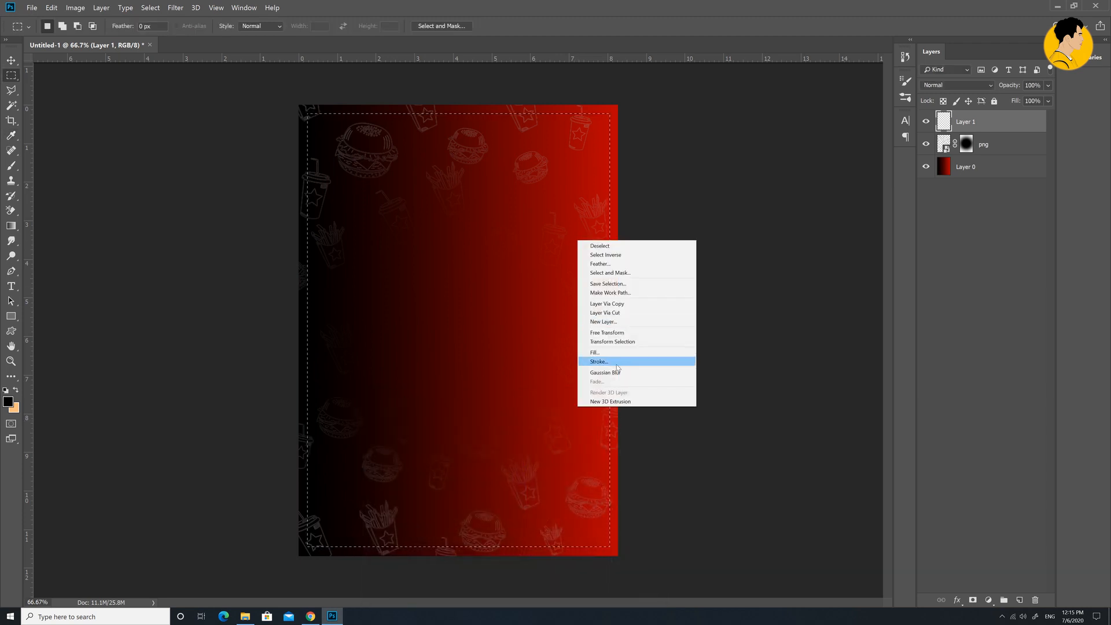
left_click(660, 361)
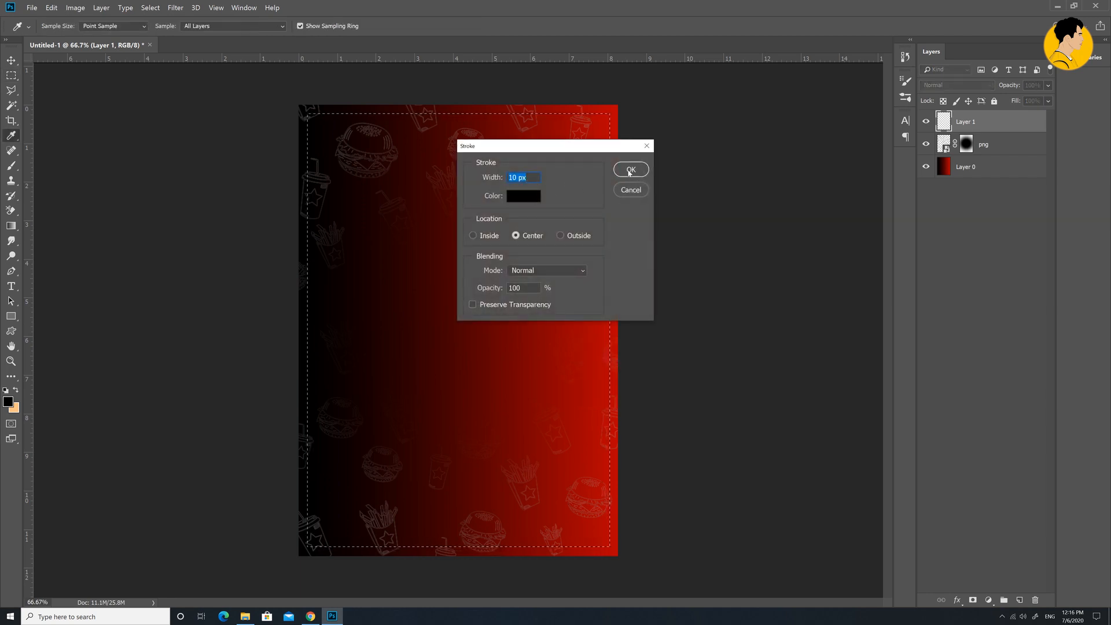
left_click(525, 198)
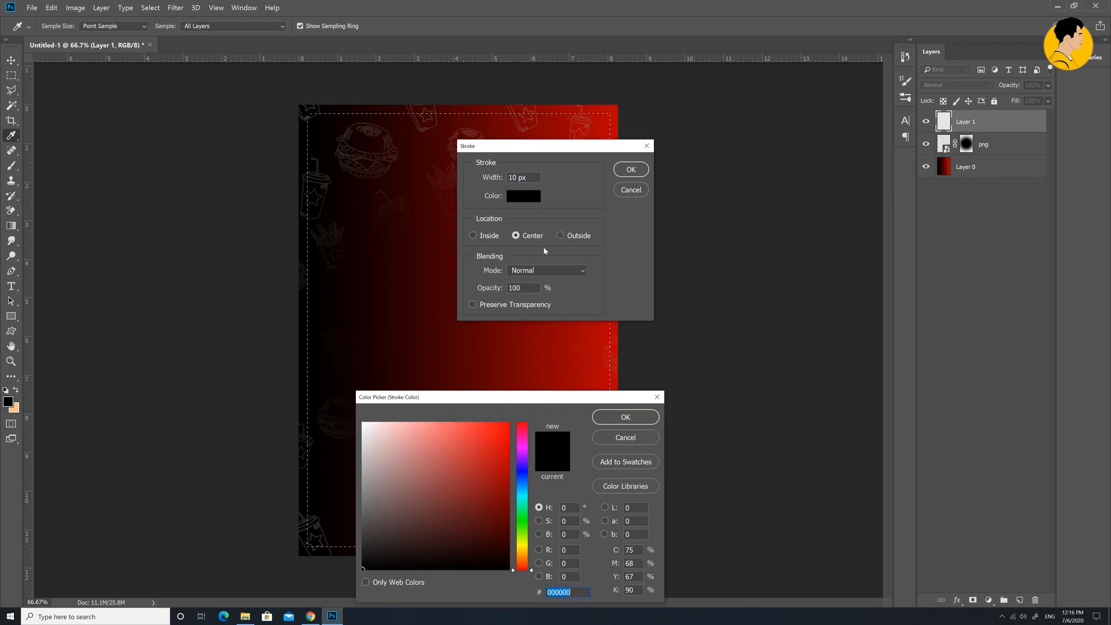
left_click_drag(519, 490, 531, 555)
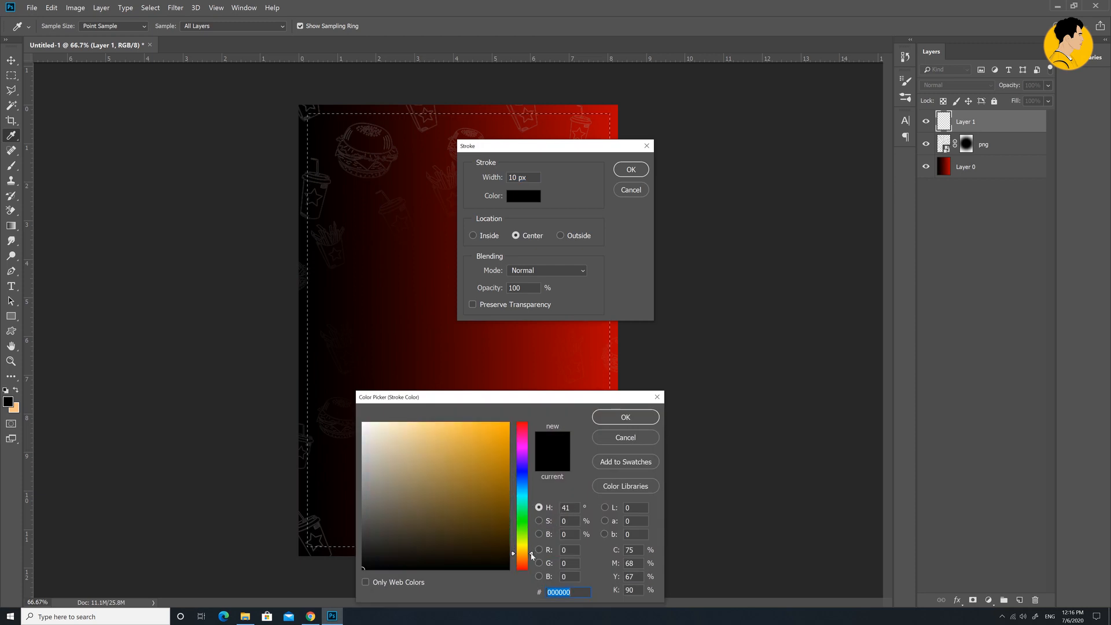
left_click_drag(444, 438, 436, 414)
left_click(626, 417)
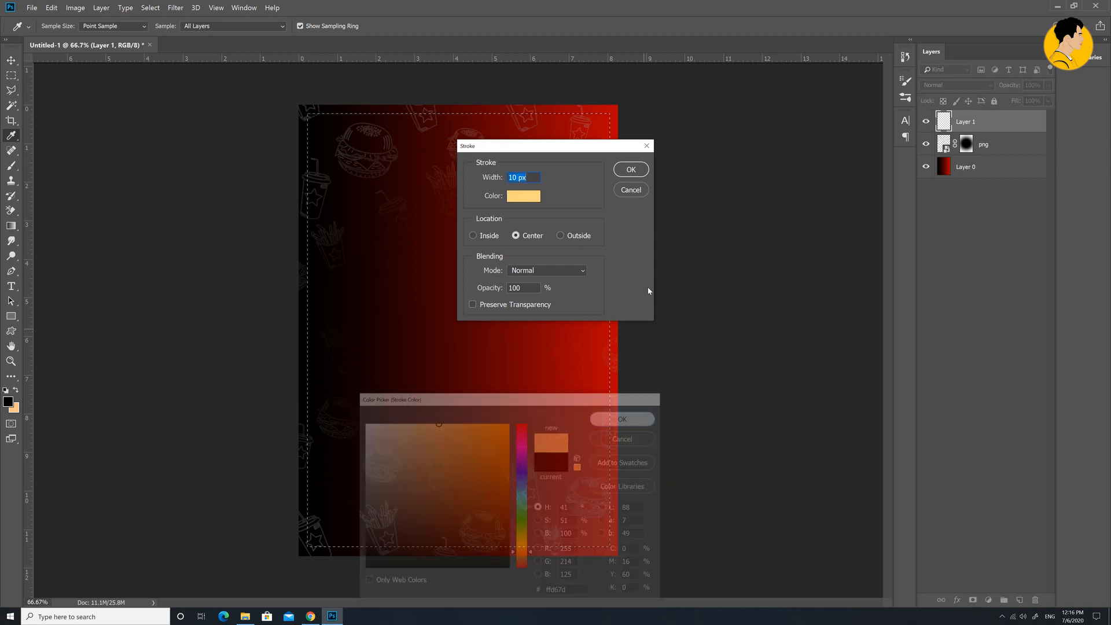
left_click(631, 168)
key("ctrl+d")
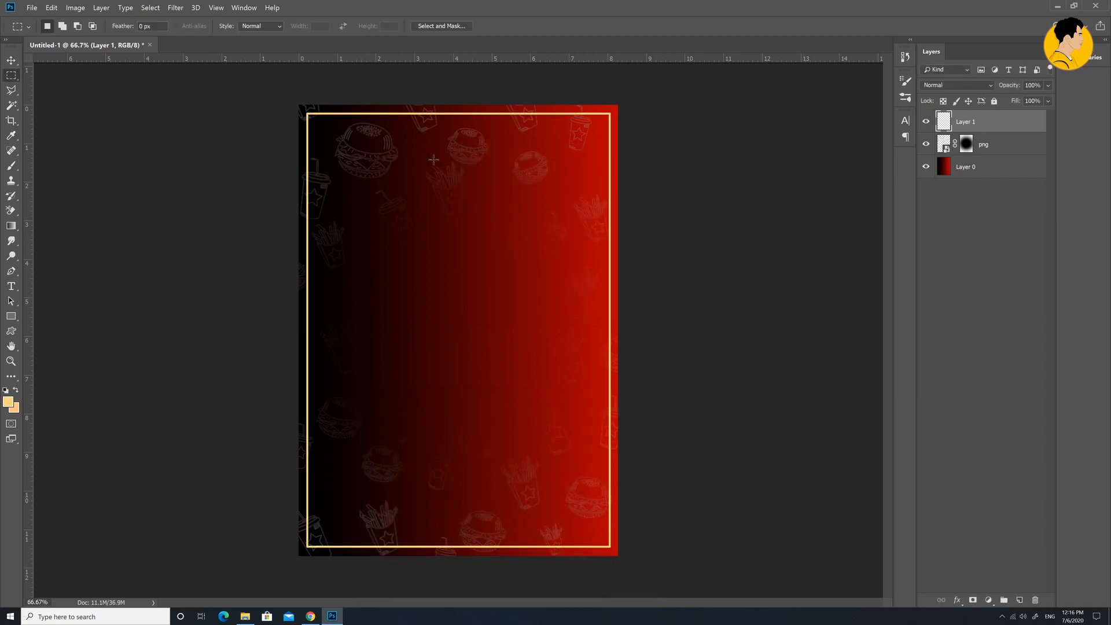
Redo the border on the restored selection as a slightly thinner centered stroke in the same pale yellow, and deselect.
right_click(580, 164)
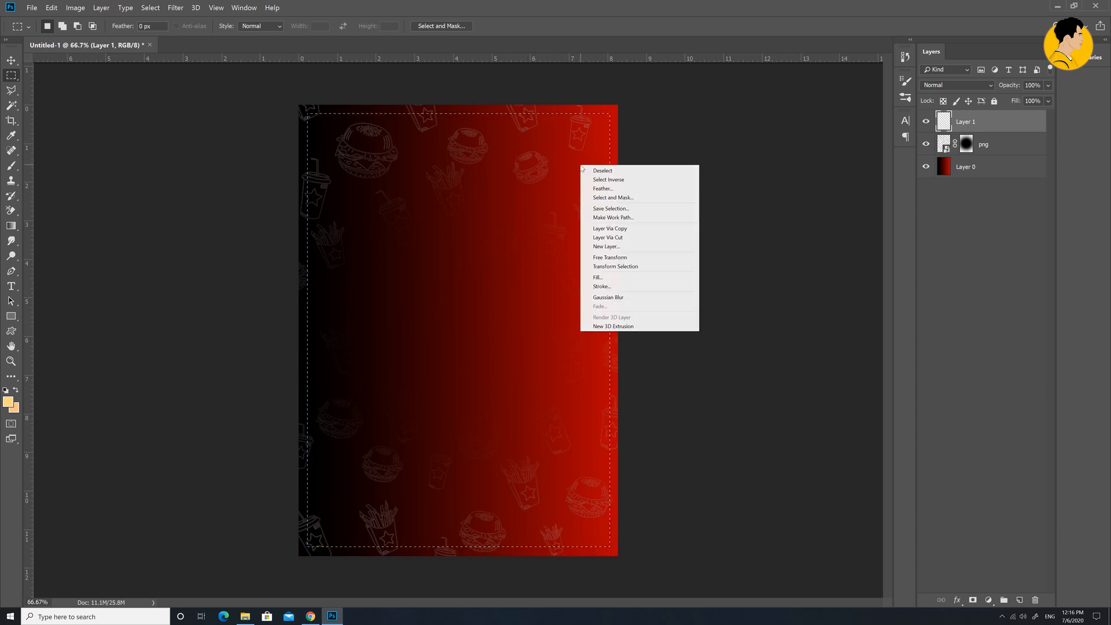
left_click(631, 284)
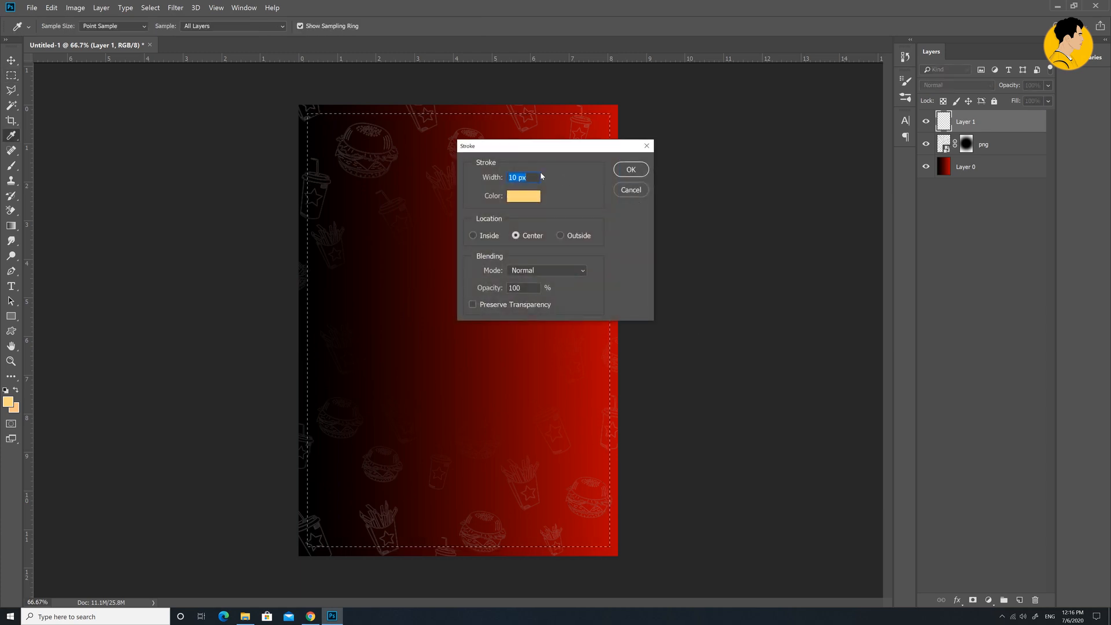
left_click(626, 168)
key("m")
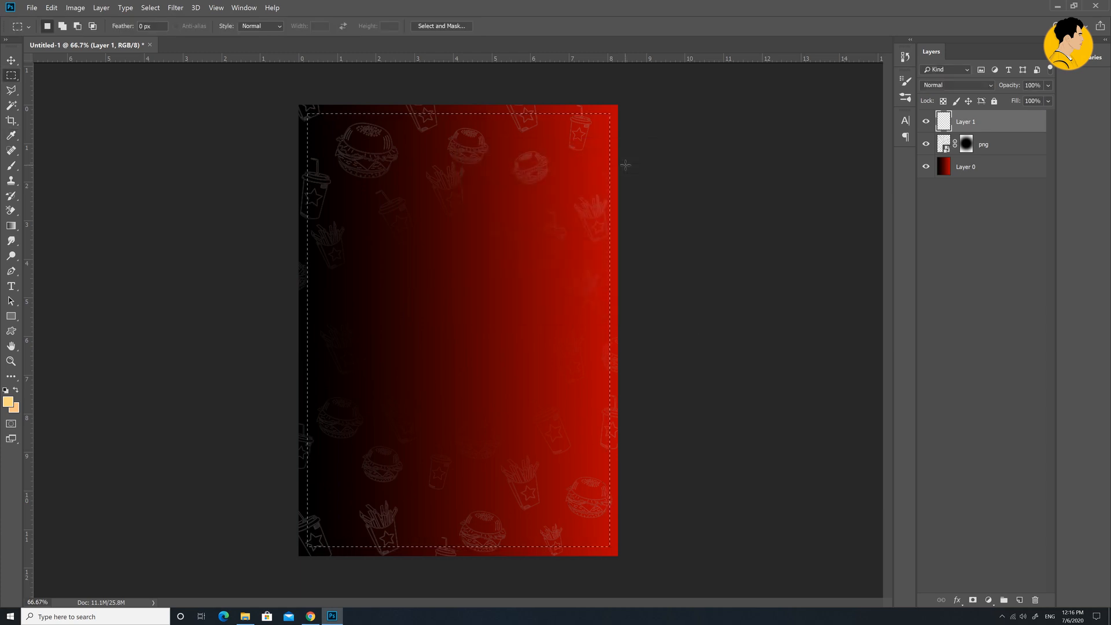
key("ctrl+d")
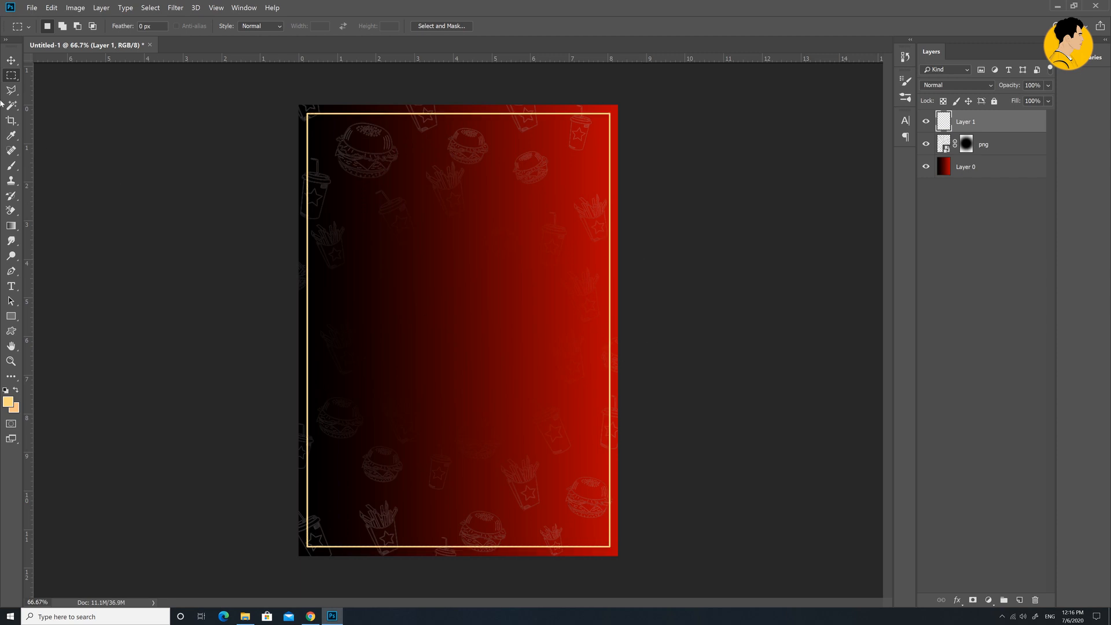
Duplicate the border on Layer 1 by copying and pasting the layer, and hide the original.
left_click(11, 61)
left_click(243, 93)
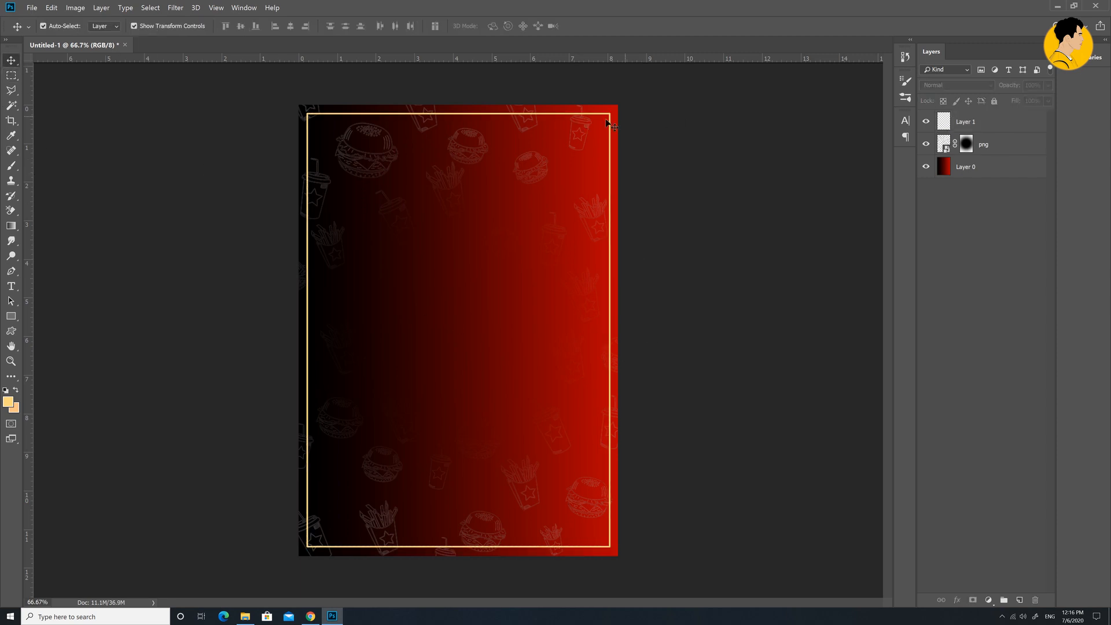
left_click(984, 130)
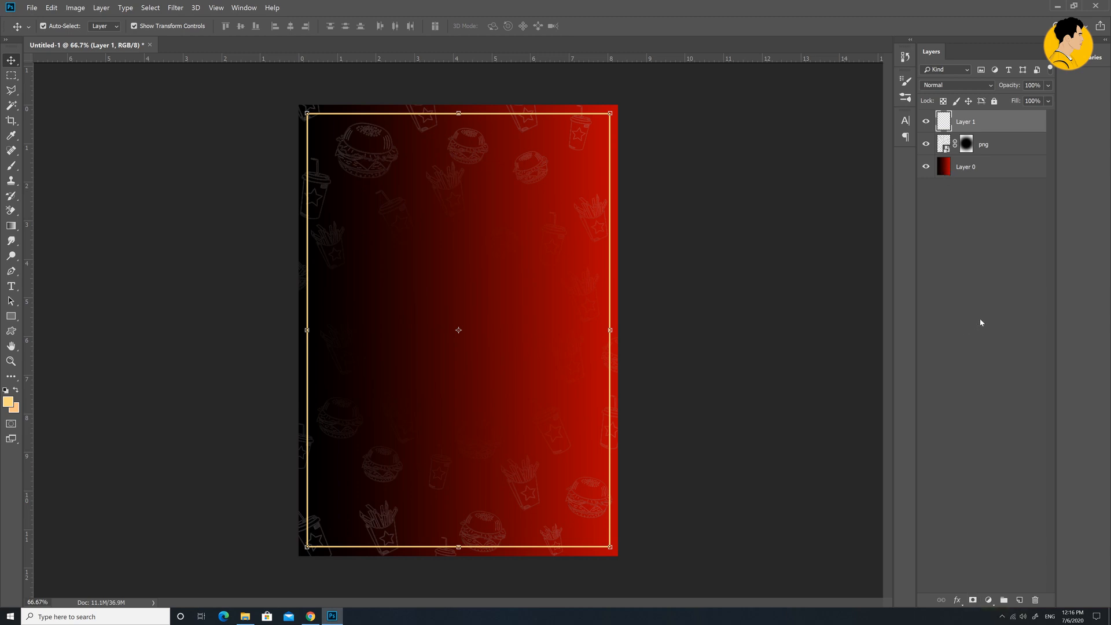
right_click(982, 131)
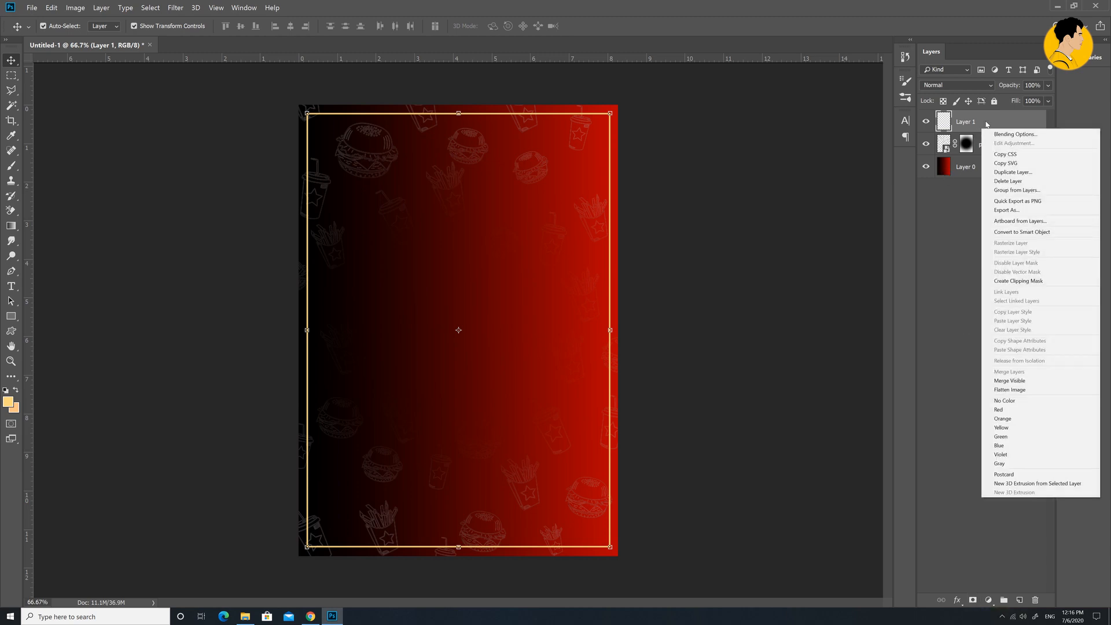
left_click(986, 124)
left_click(56, 7)
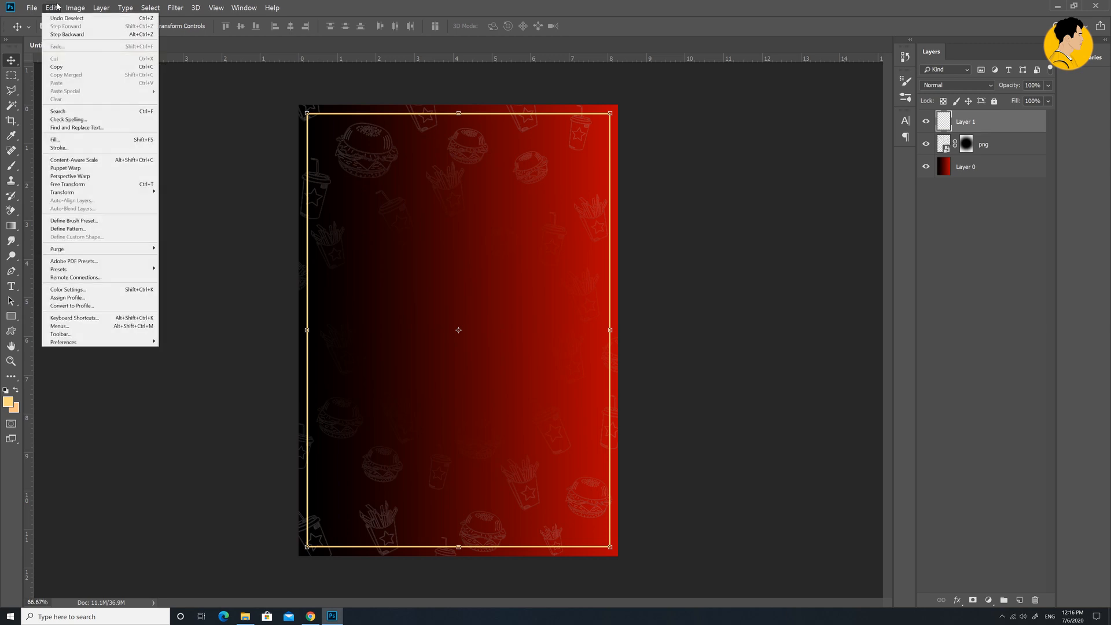
left_click(56, 6)
left_click(23, 5)
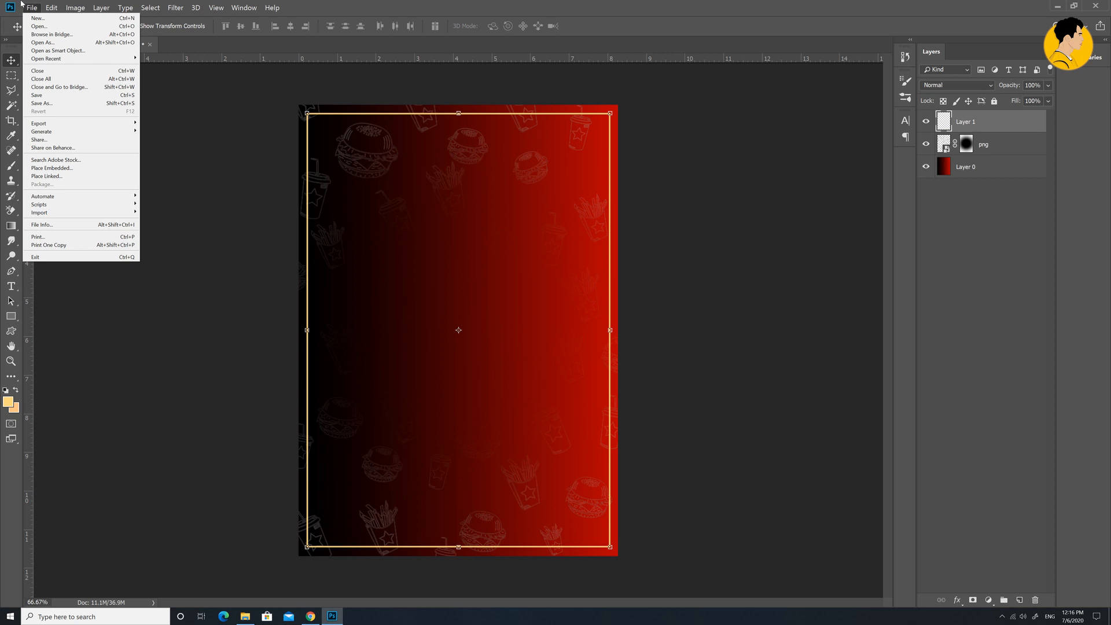
left_click(51, 8)
left_click(64, 66)
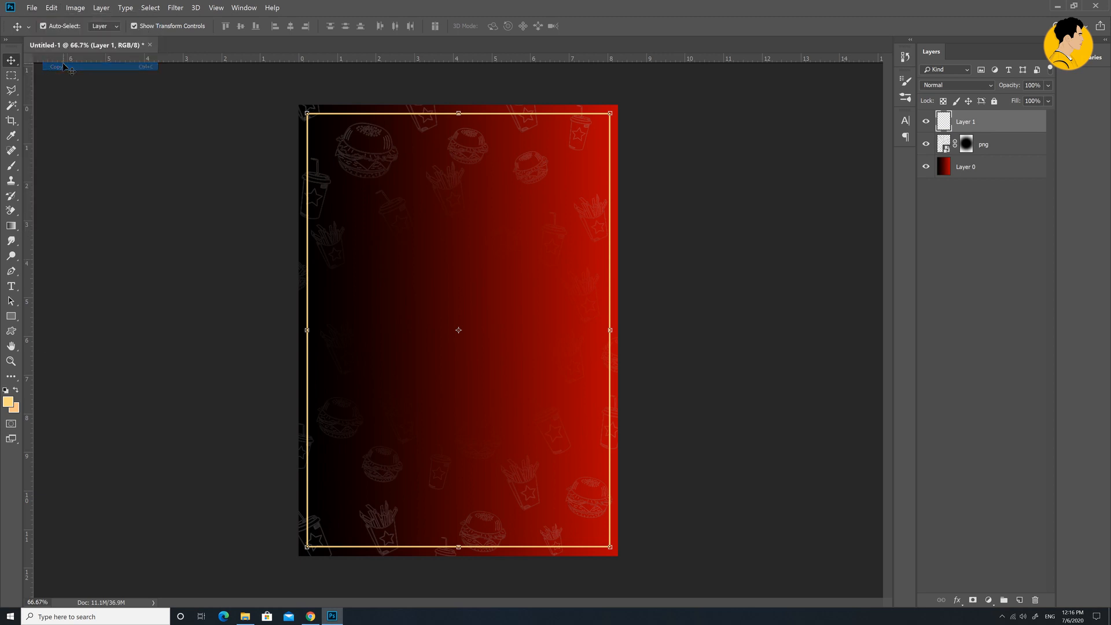
left_click(52, 8)
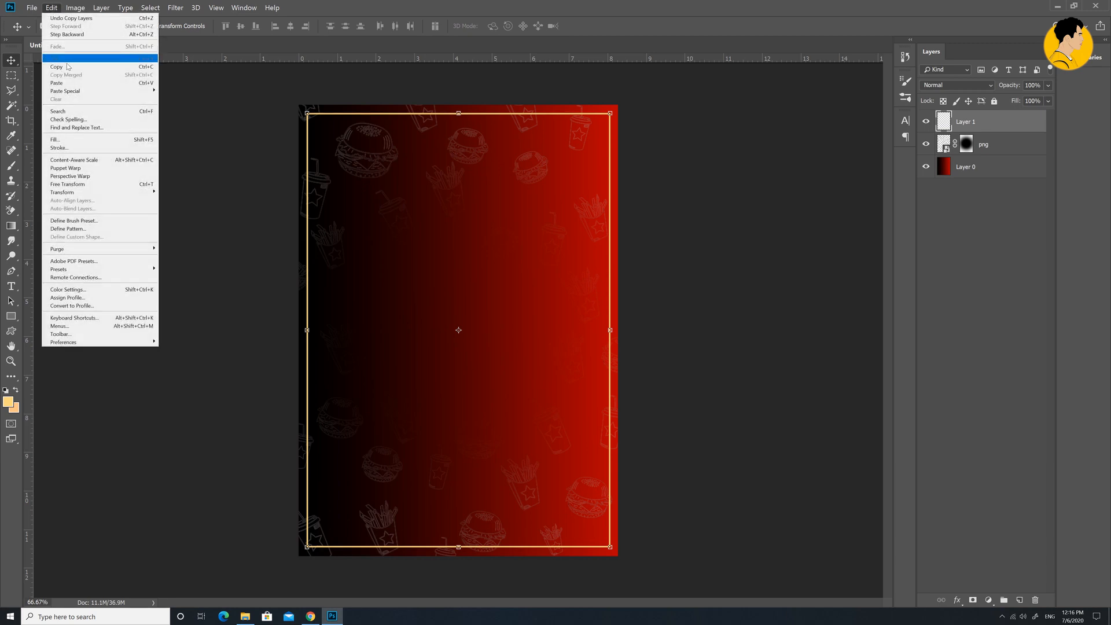
left_click(71, 84)
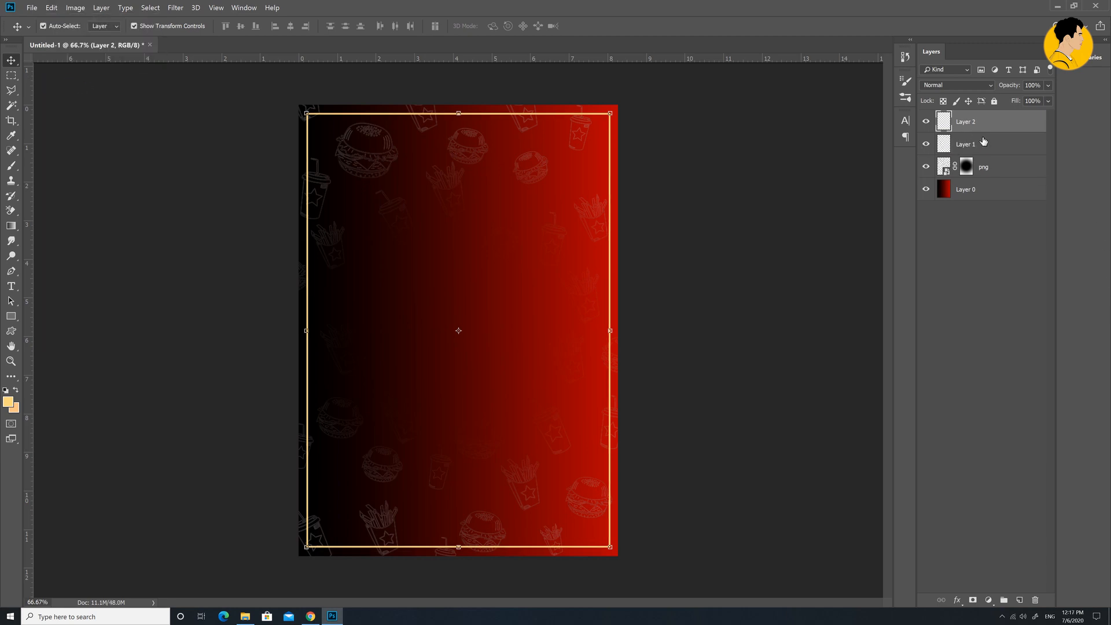
left_click(926, 145)
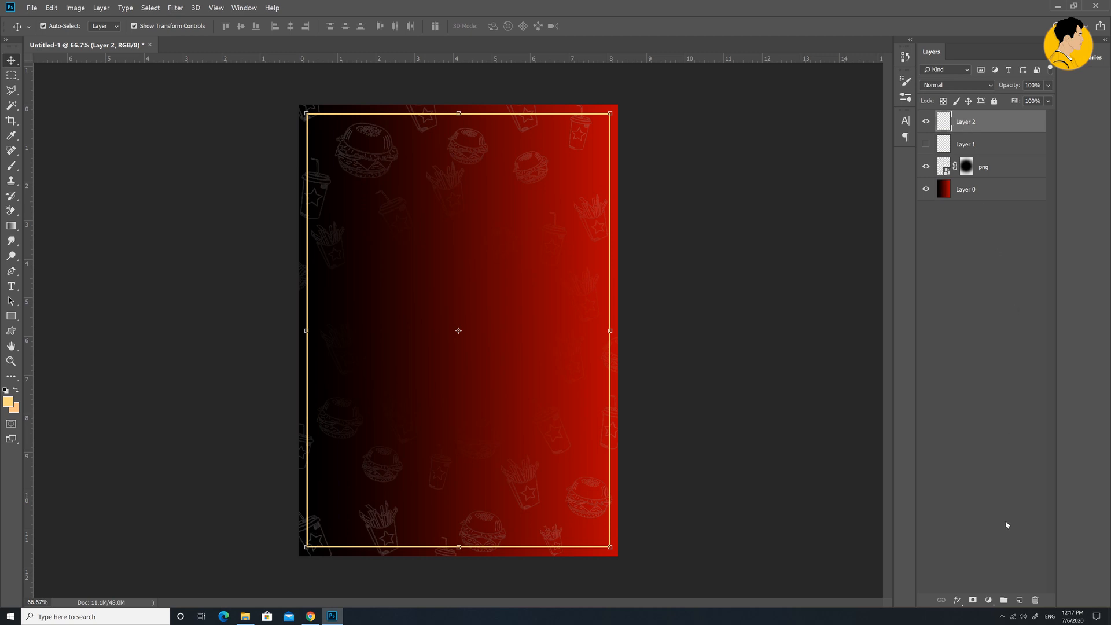
Add a layer mask to the duplicated border layer.
left_click(973, 600)
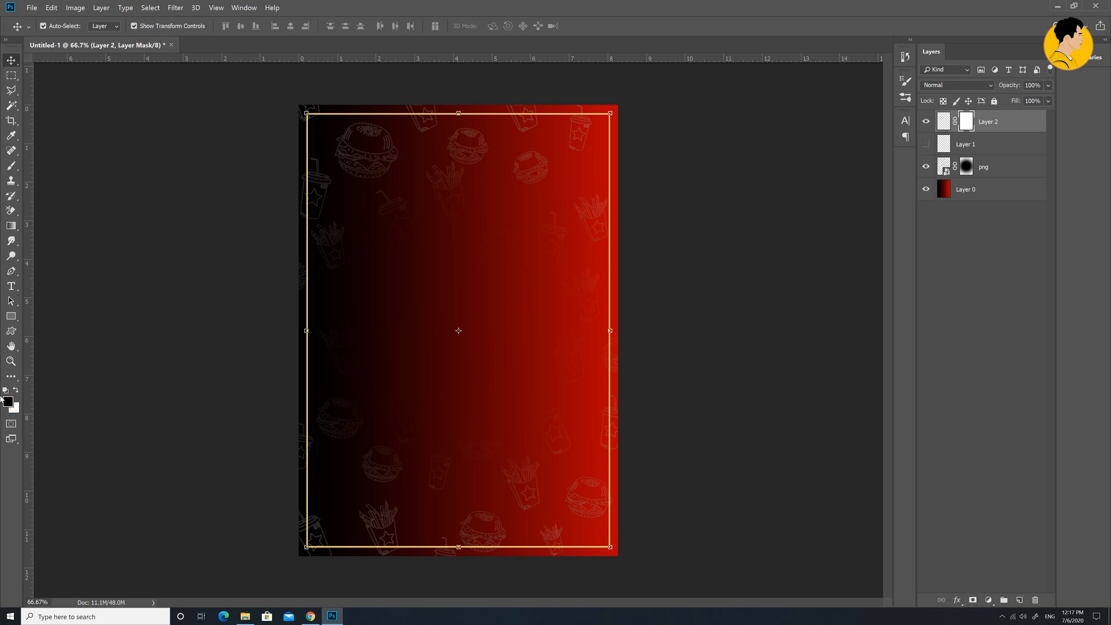
left_click(9, 402)
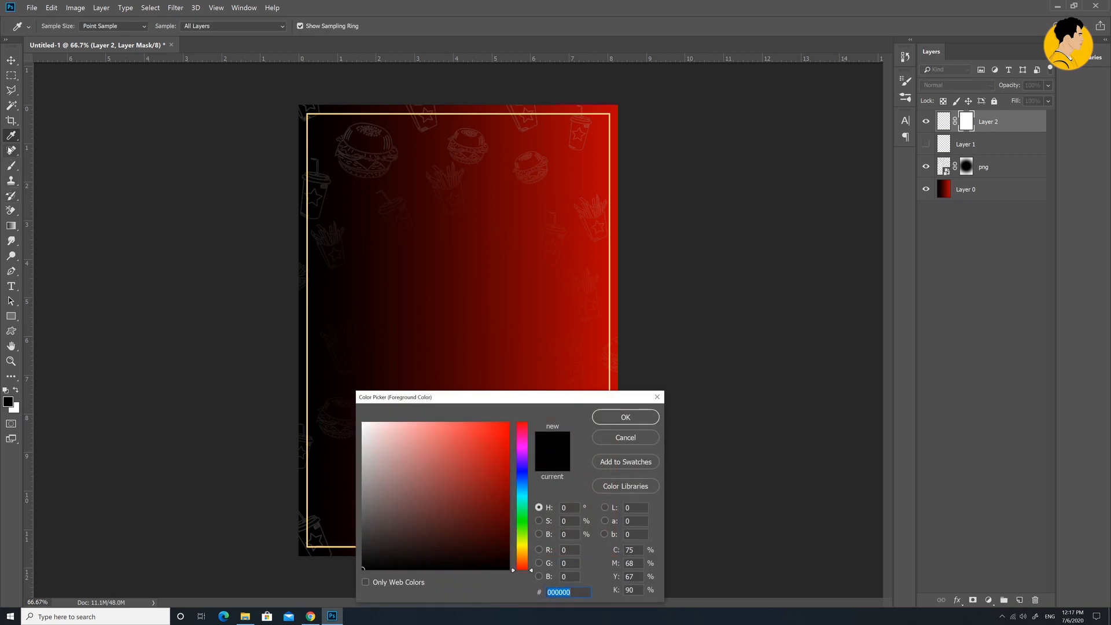
left_click(623, 438)
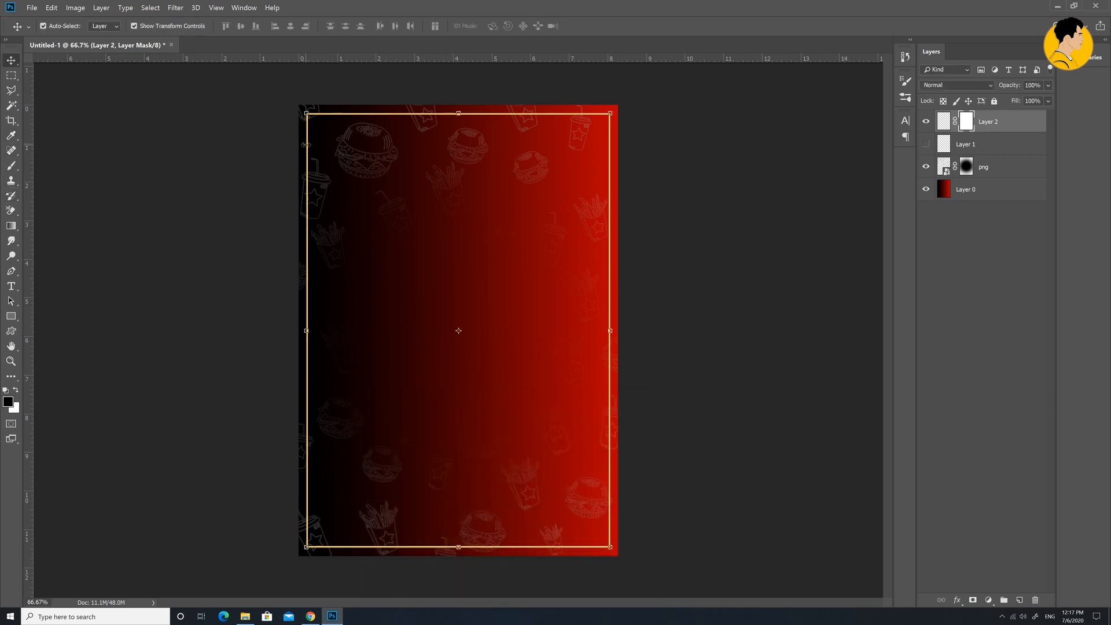
Choose the Brush tool and reduce the soft brush size to 1200 px.
left_click(11, 166)
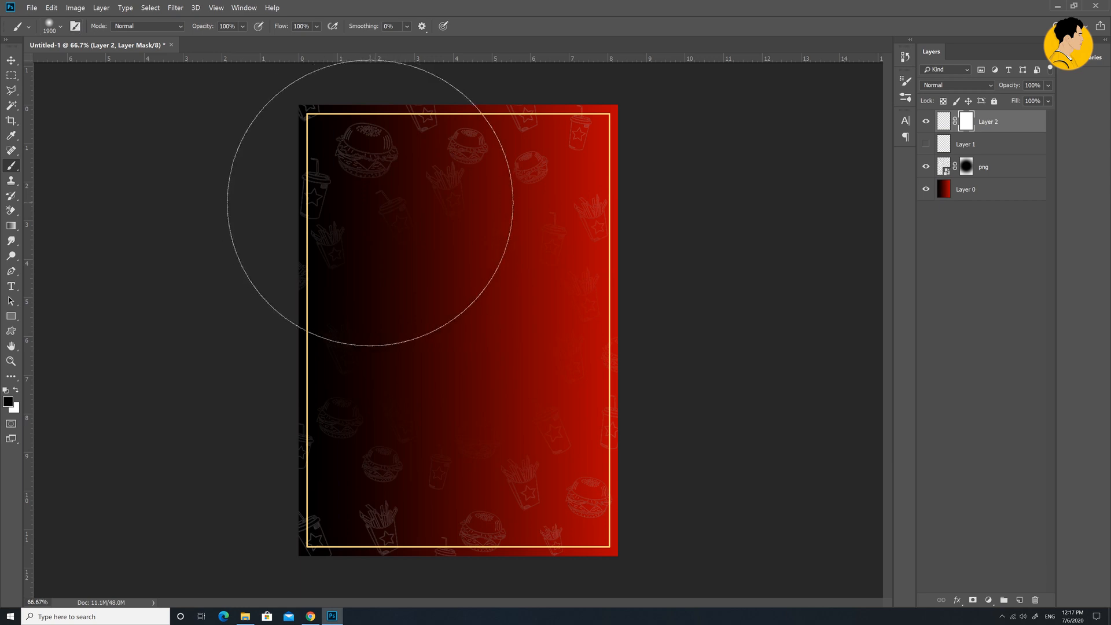
key("bracketleft")
key("bracketleft")
key("bracketleft")
key("bracketleft")
key("bracketleft")
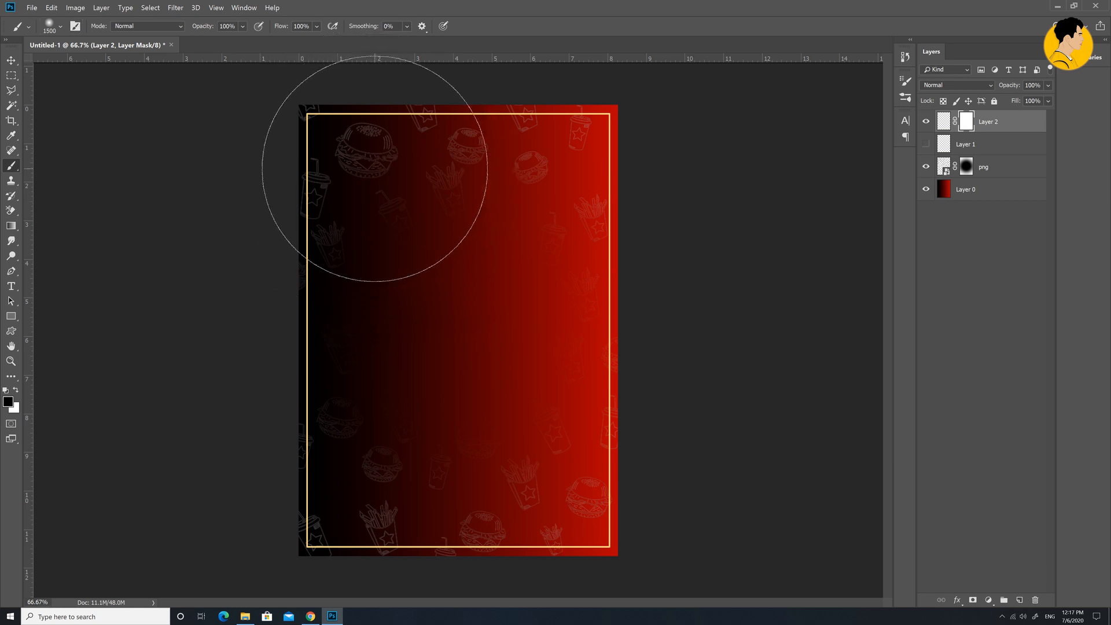
key("bracketleft")
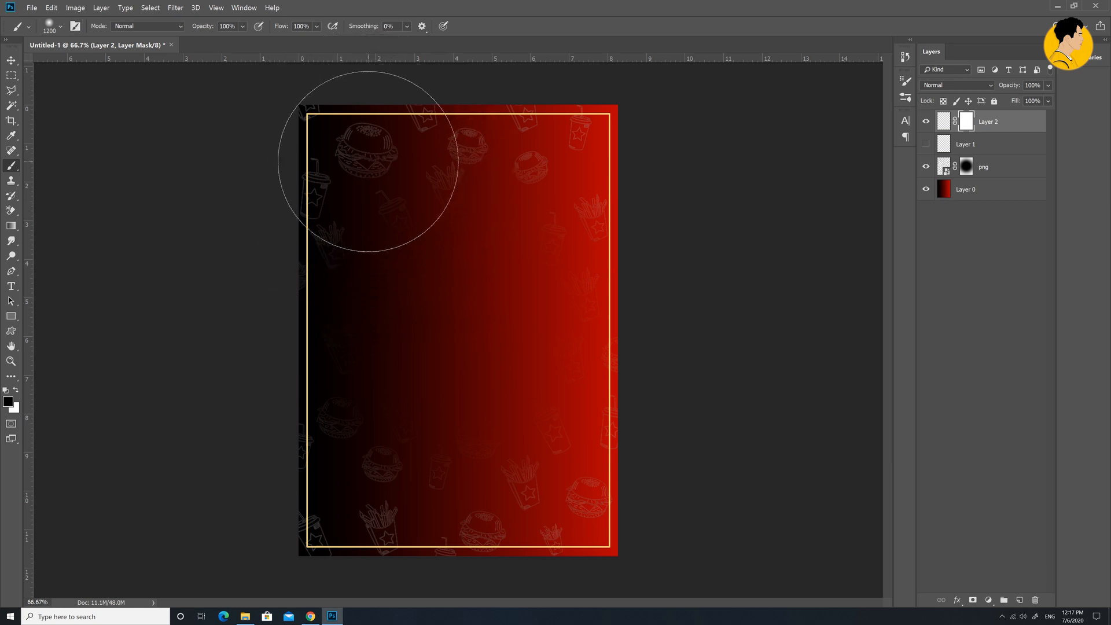
Try fading the border's upper-left corner with black on the layer mask, and undo the painting and the mask.
left_click_drag(323, 133, 347, 151)
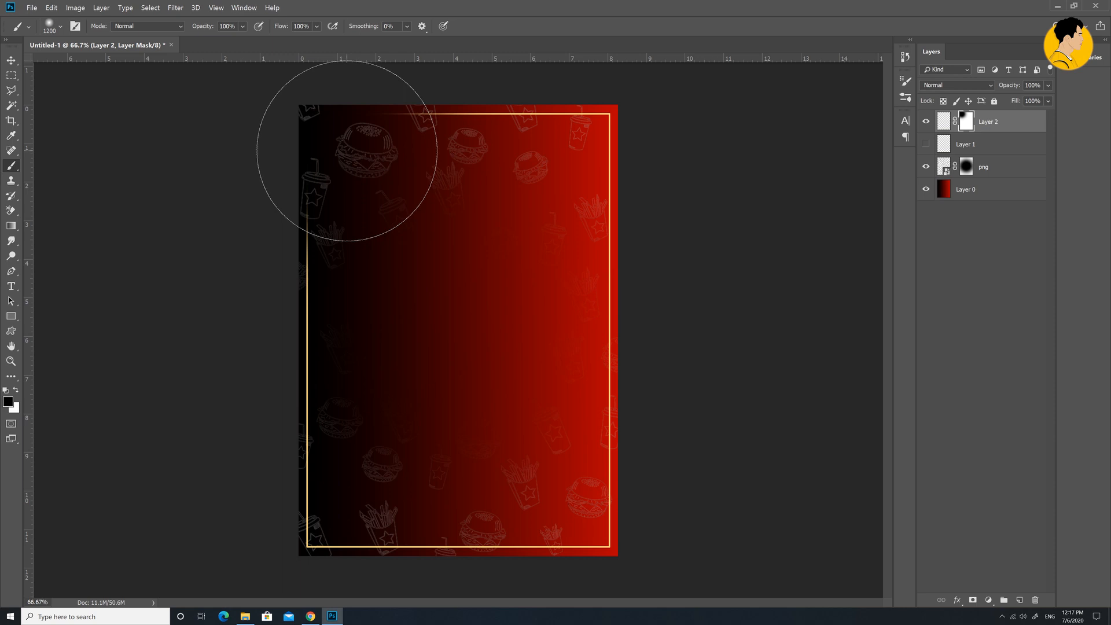
key("ctrl+z")
key("ctrl+z")
key("ctrl+z")
key("ctrl+z")
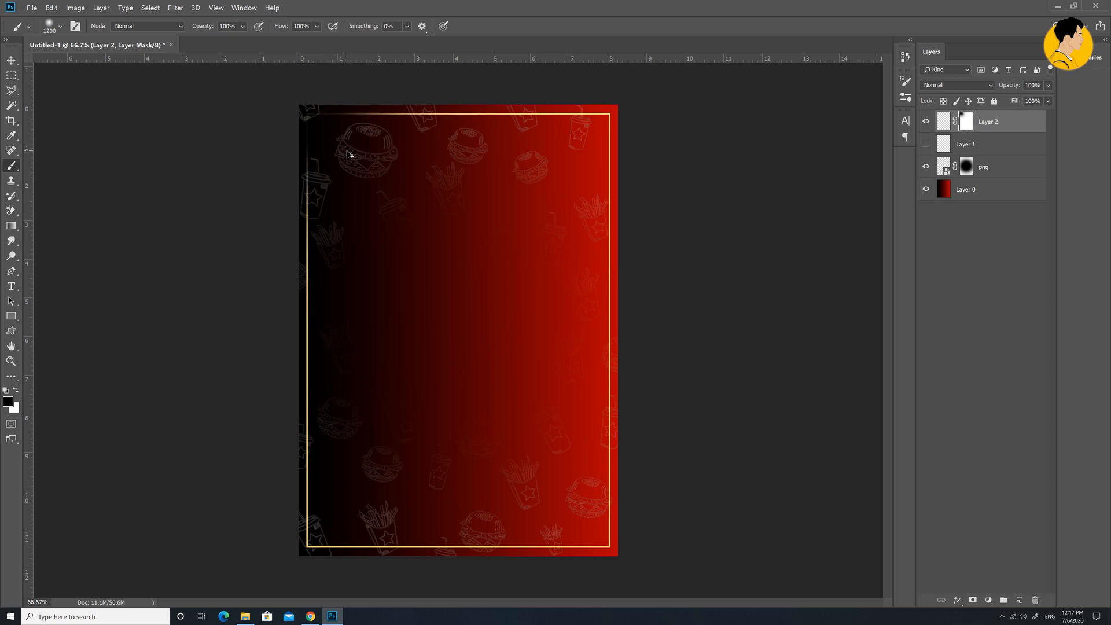
key("ctrl+z")
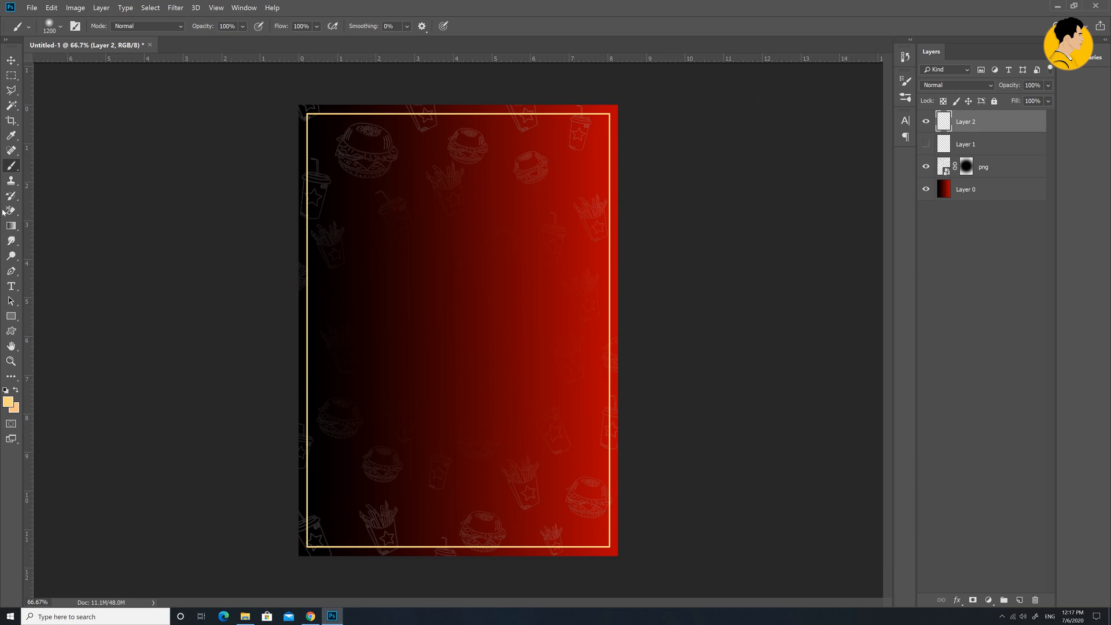
Set the foreground color to black 000000 and the background color to the red b50000 sampled from the canvas's right edge.
left_click(8, 404)
type("000000")
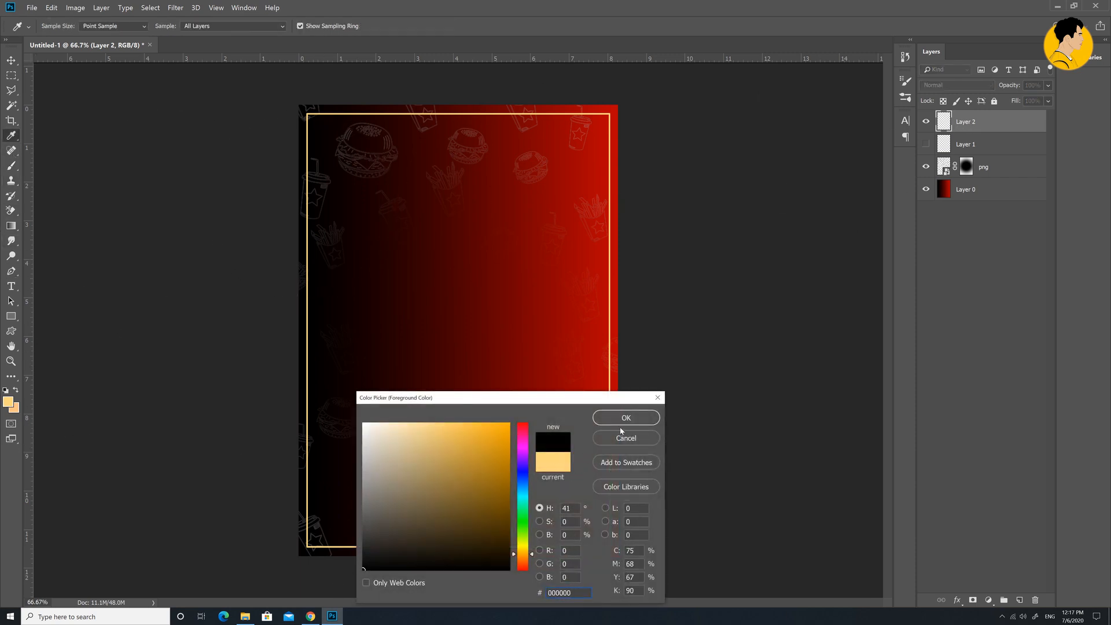
left_click(623, 419)
key("b")
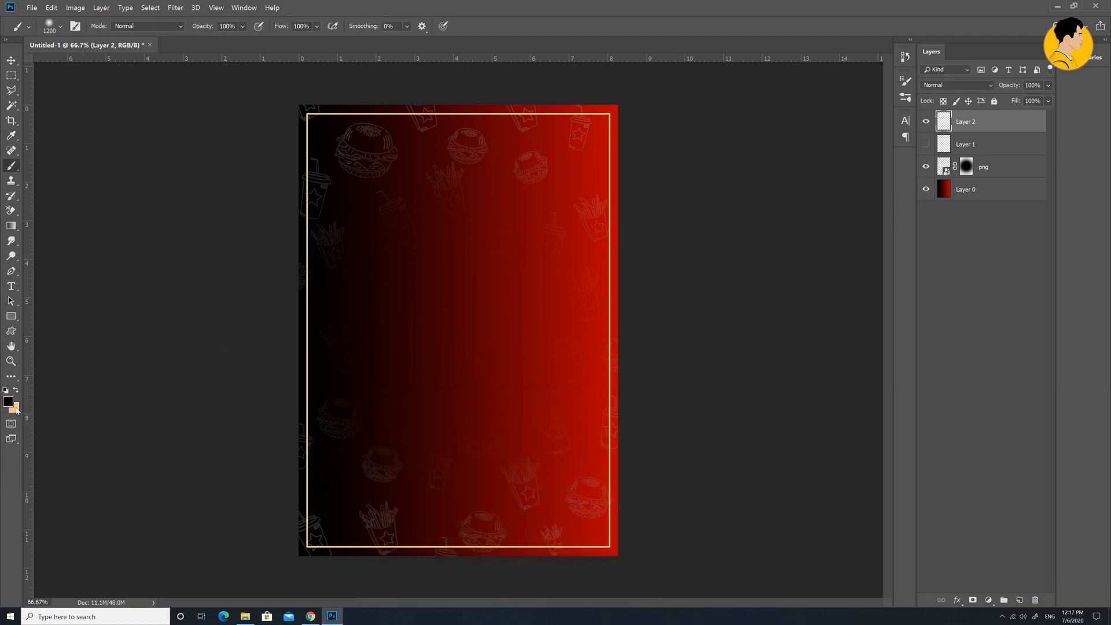
left_click(16, 409)
left_click(615, 347)
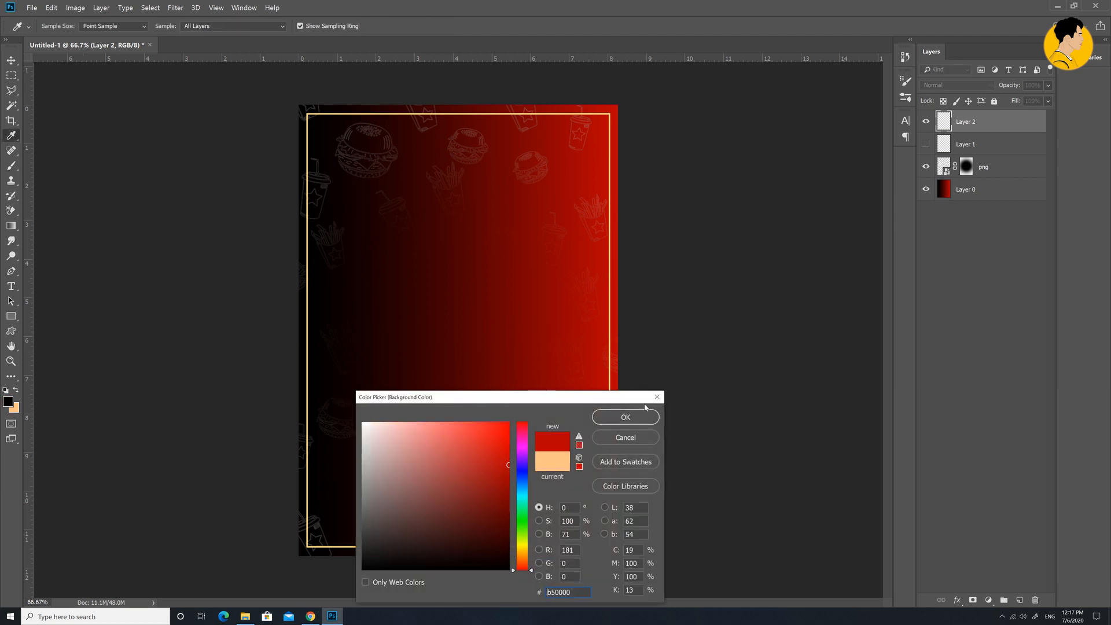
left_click(625, 418)
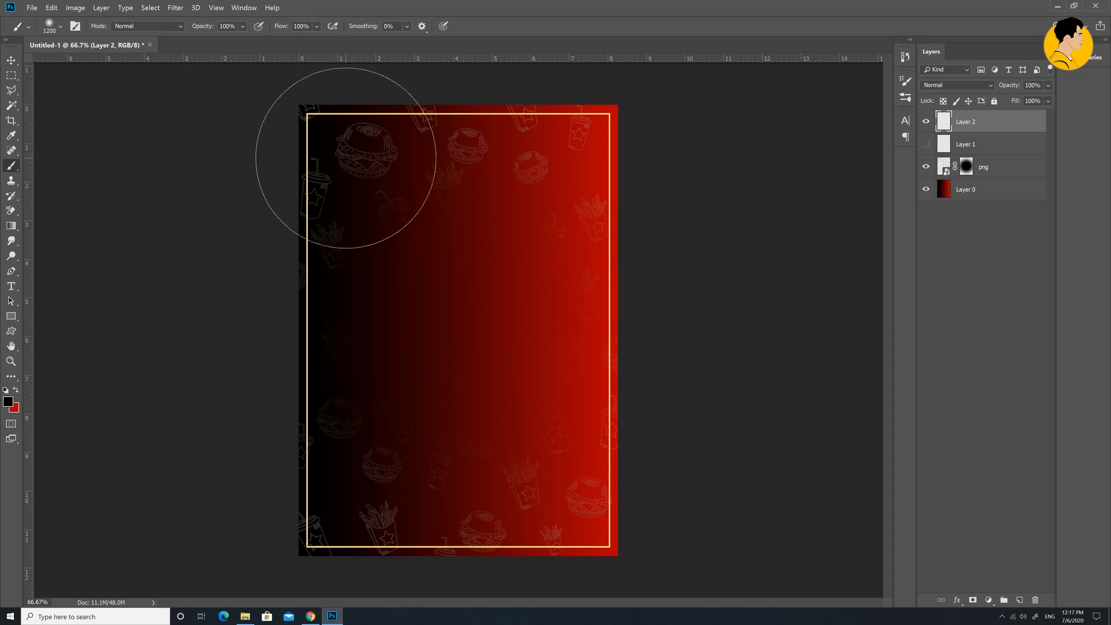
Paint soft black over the upper-left corner of the border on Layer 2 to fade it into the background.
left_click(346, 159)
left_click(346, 142)
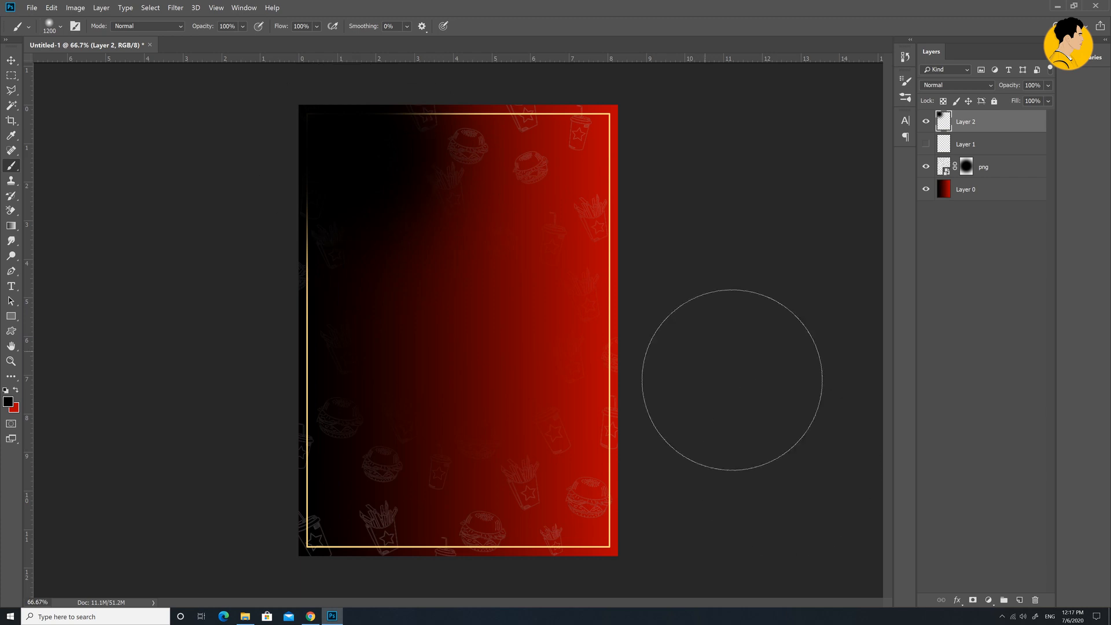
left_click(365, 182)
left_click_drag(366, 183, 360, 174)
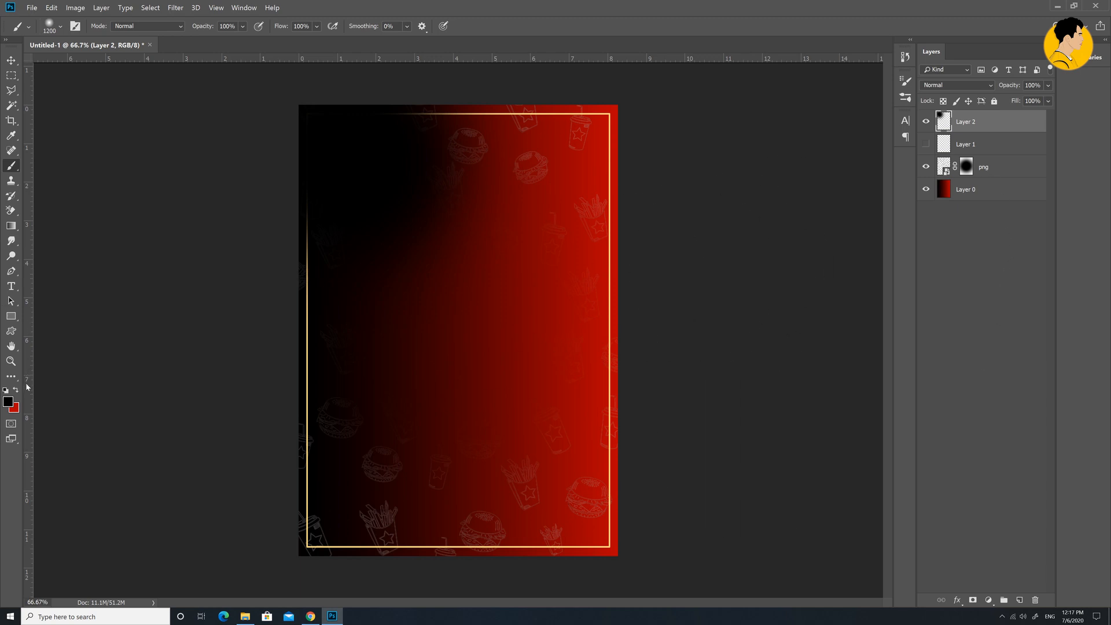
Paint over the border's lower-right corner on Layer 2 with the sampled red to fade it, and deselect the layer.
left_click(17, 394)
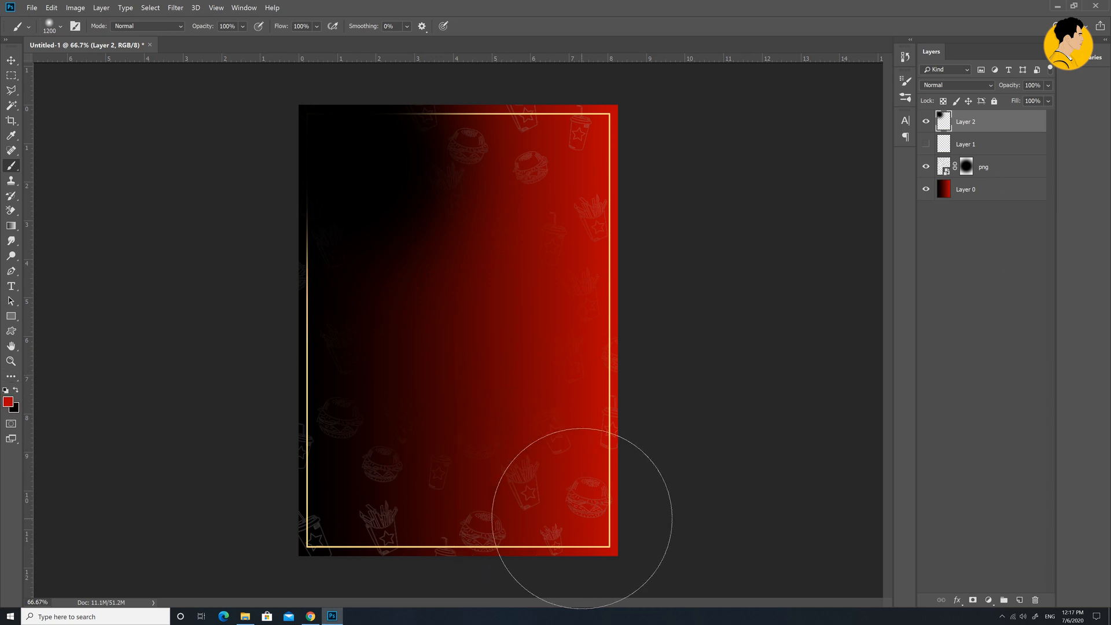
left_click(584, 519)
mouse_move(584, 518)
left_mouse_down()
mouse_move(593, 467)
mouse_move(603, 479)
left_mouse_up()
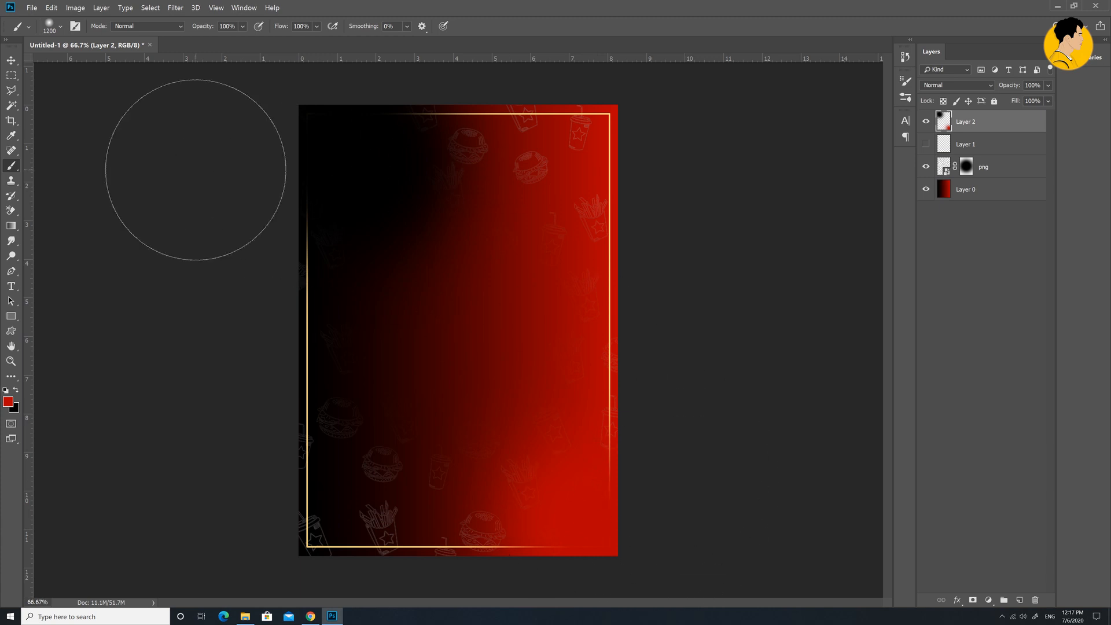
left_click(11, 59)
left_click(112, 174)
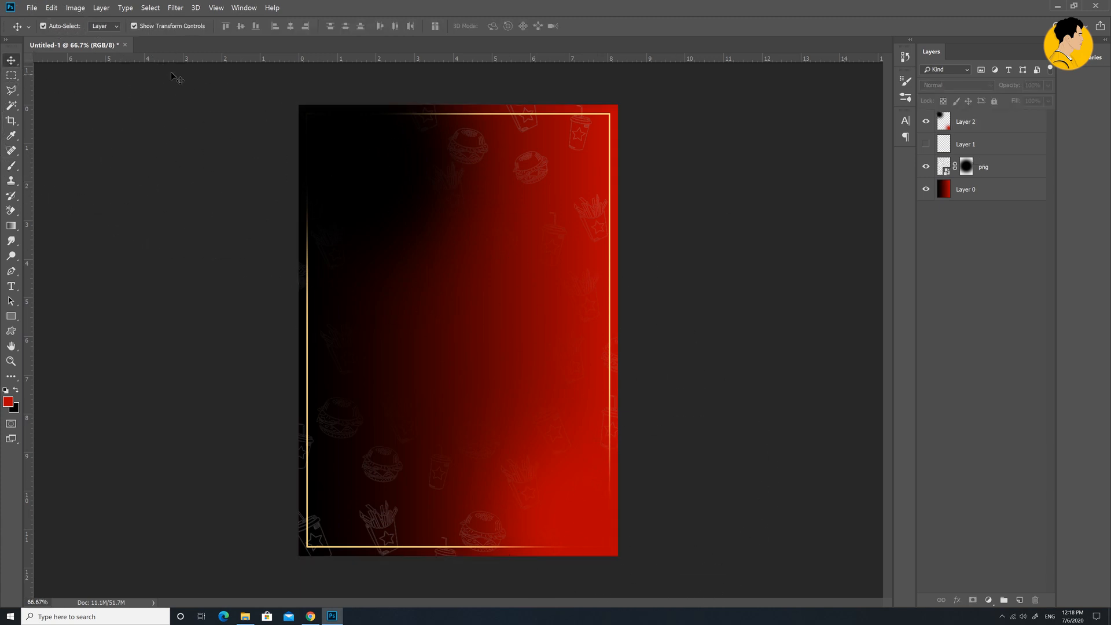
Add the text "SUPER DELICIOUS BURGER" at the middle of the canvas.
left_click(11, 286)
left_click(473, 318)
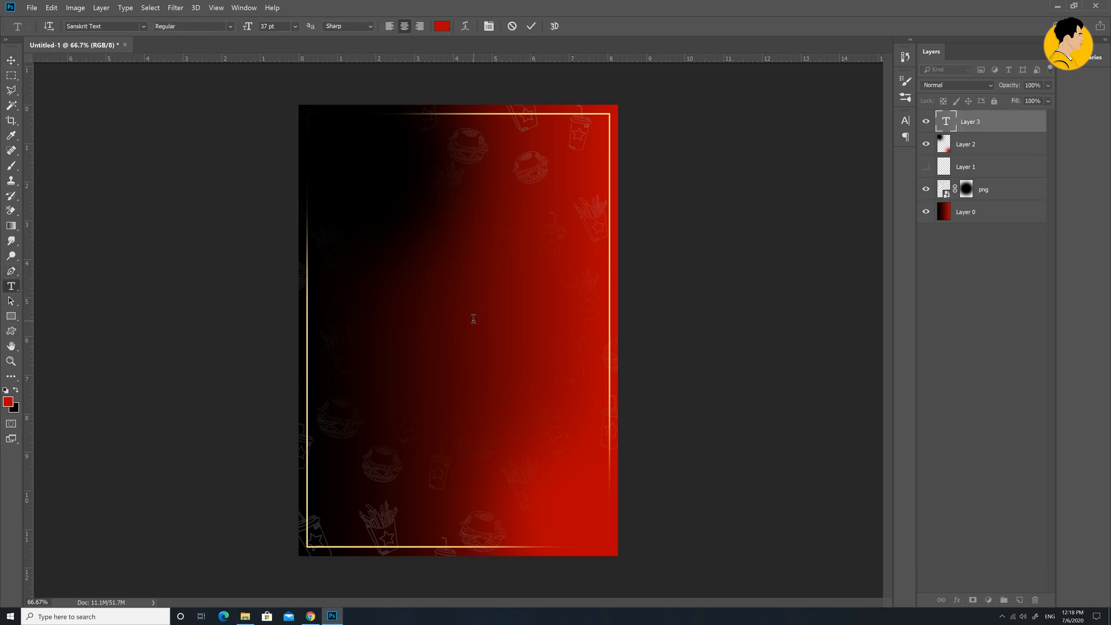
type("SUPER")
type(" DE")
type("-")
type("LI")
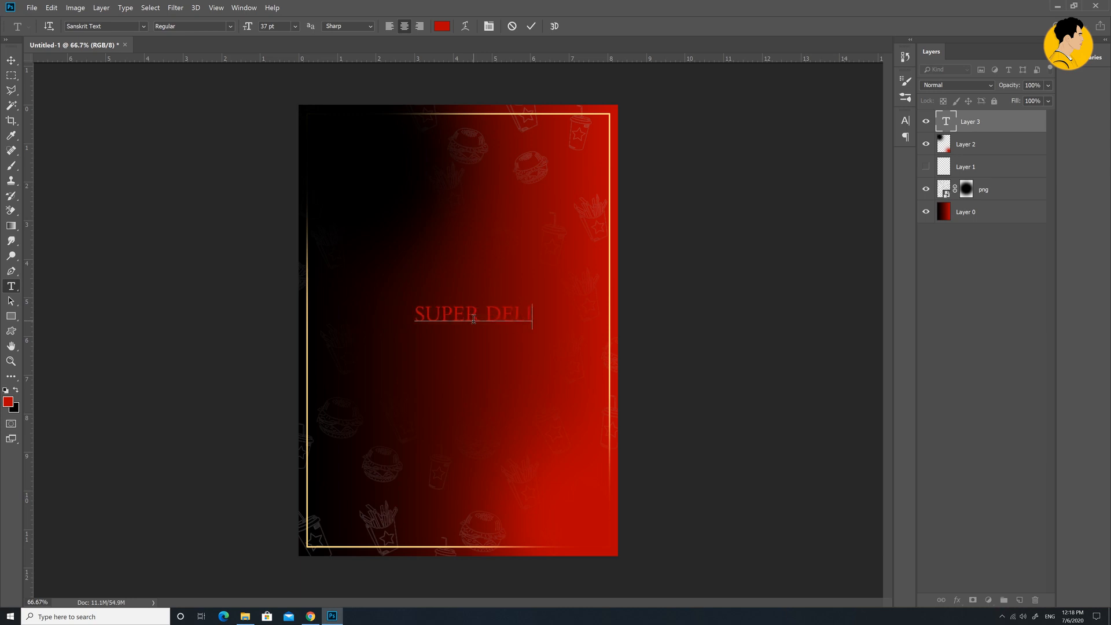
type("CIOUS")
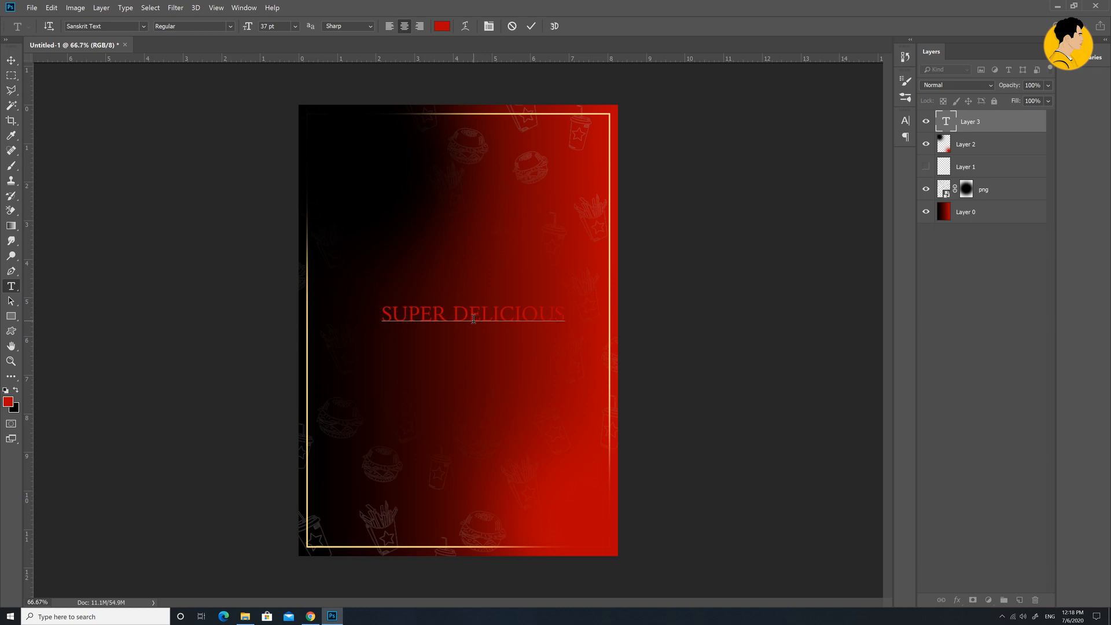
type(" BURG")
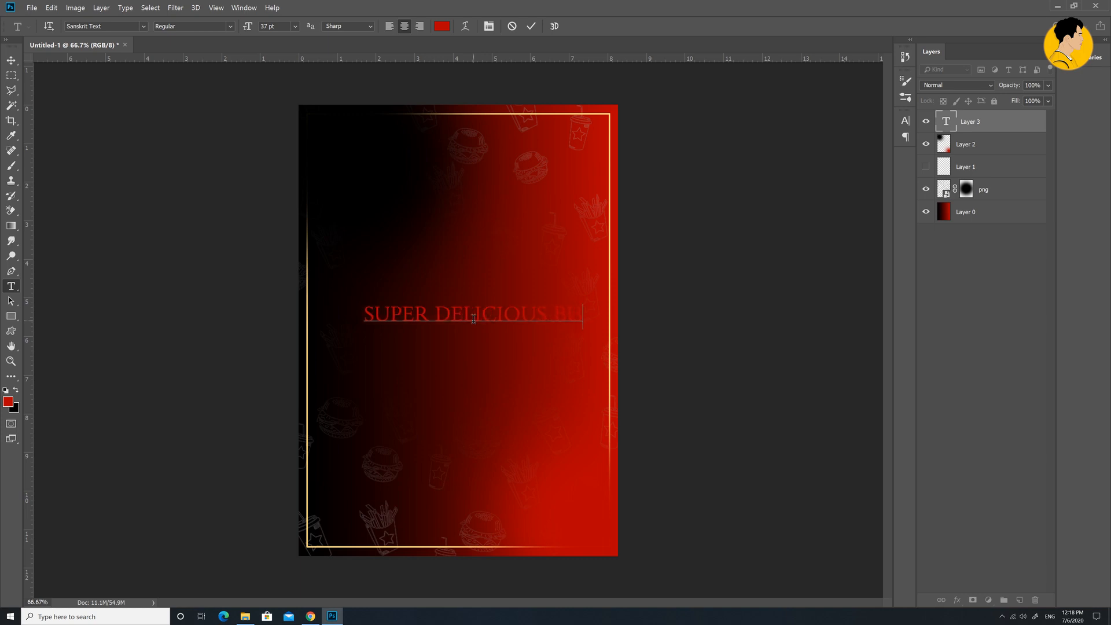
type("ER")
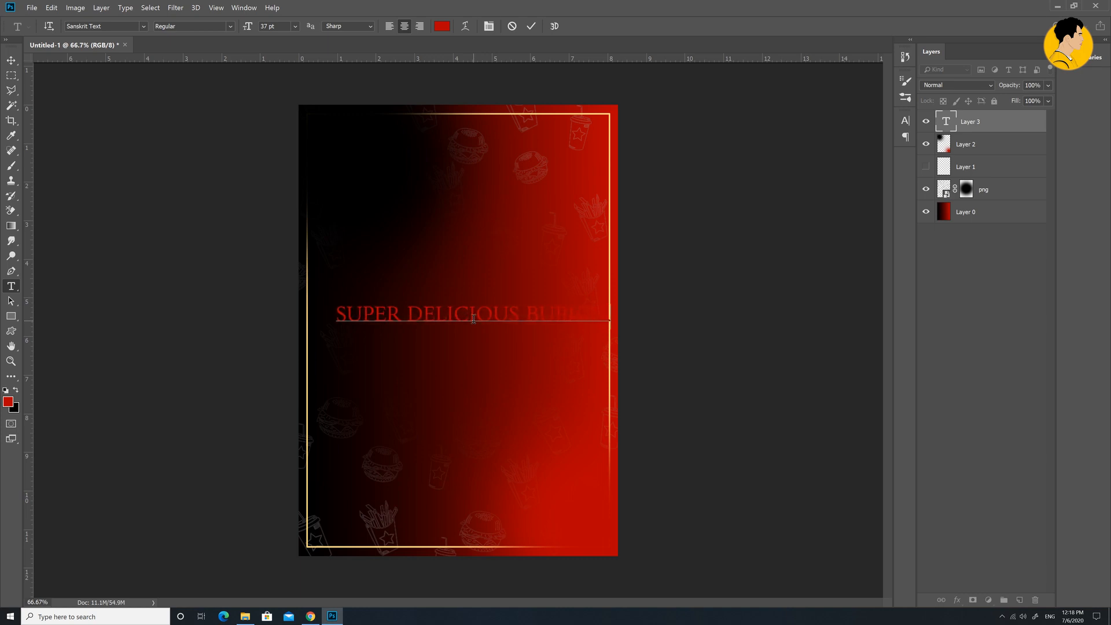
Change the color of the whole headline text to white ffffff and place the text cursor just before "BURGER".
key("ctrl+a")
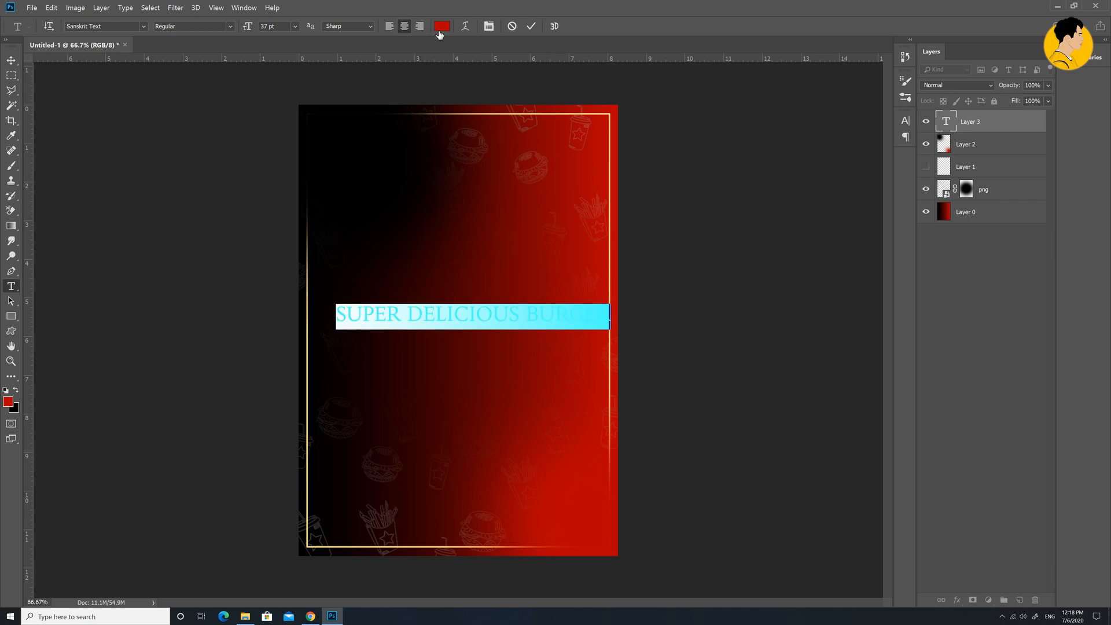
left_click(439, 29)
left_click_drag(434, 452, 363, 424)
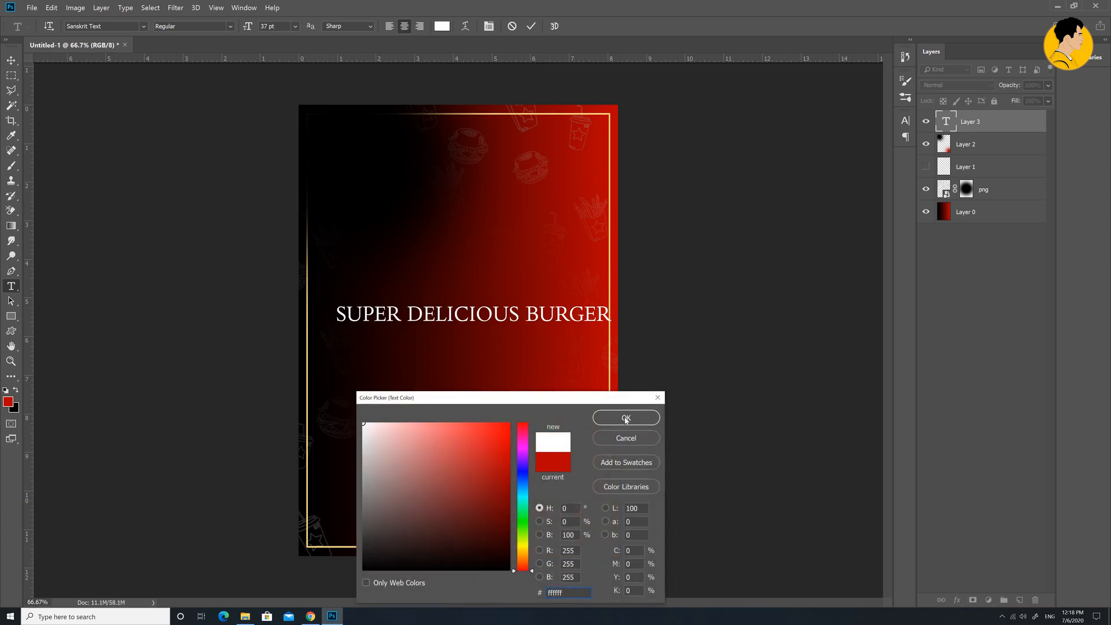
left_click(626, 418)
left_click(526, 317)
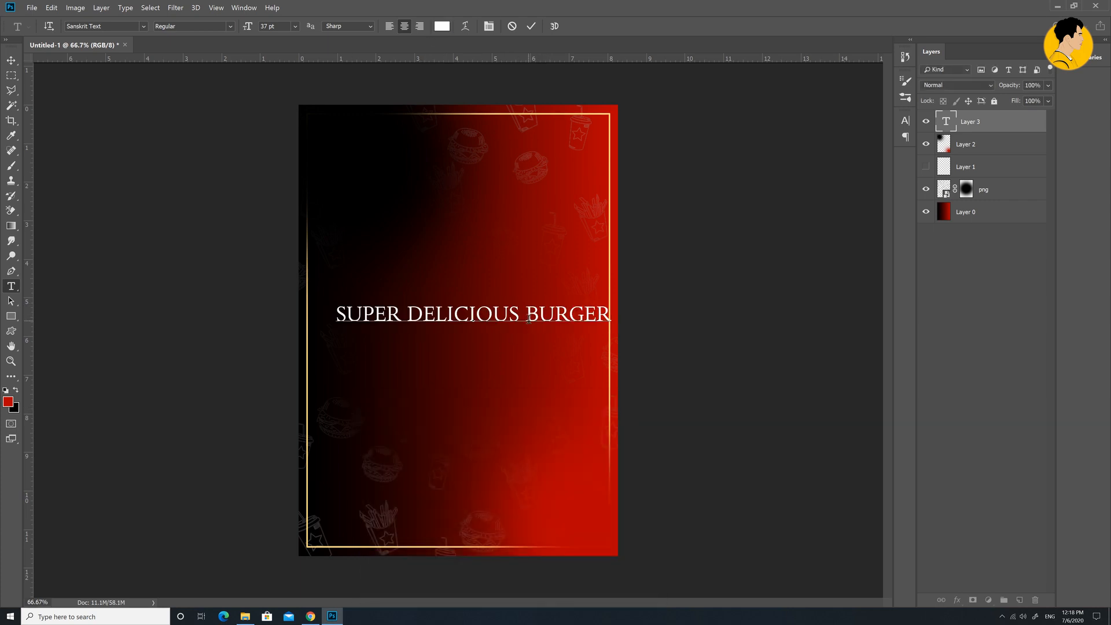
Break the headline into three lines so that SUPER, DELICIOUS and BURGER each stand on their own line.
key("Return")
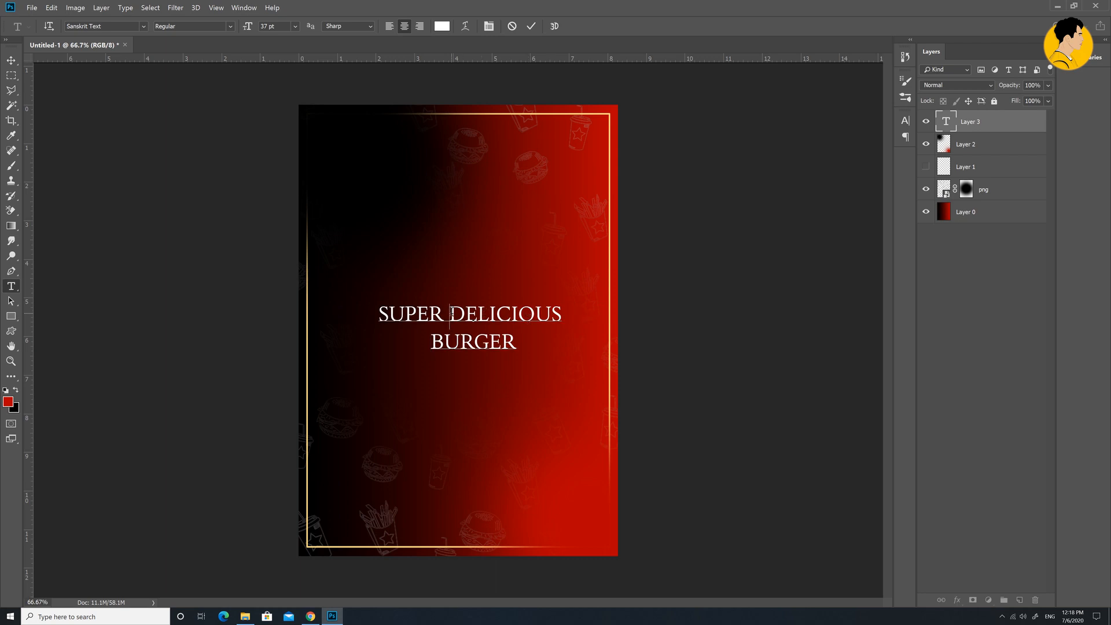
key("BackSpace")
key("Return")
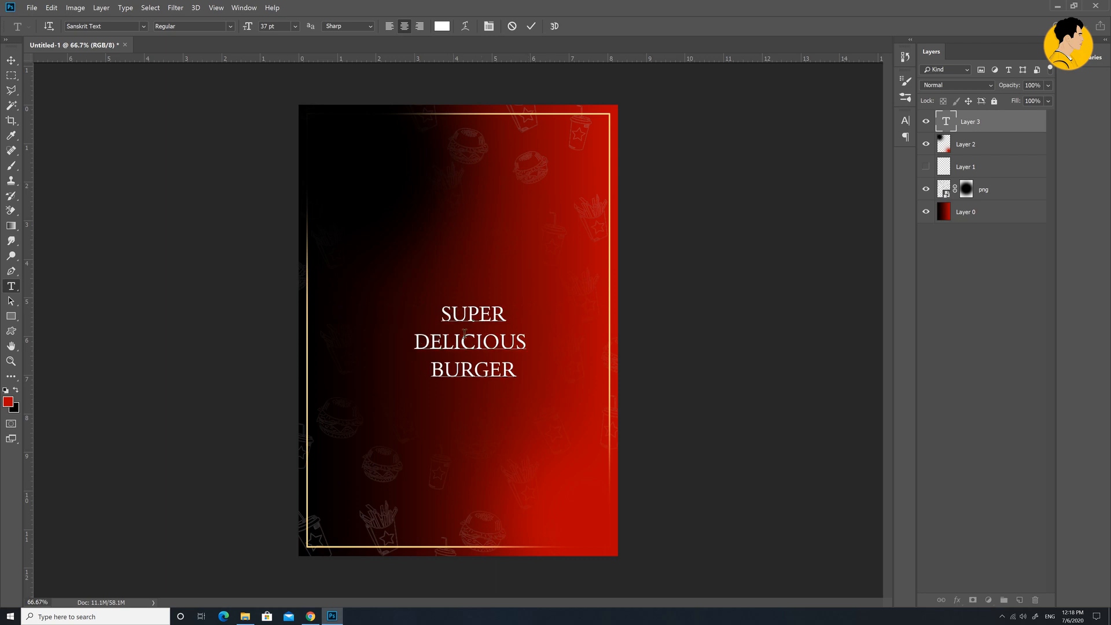
left_click(435, 371)
key("BackSpace")
key("Return")
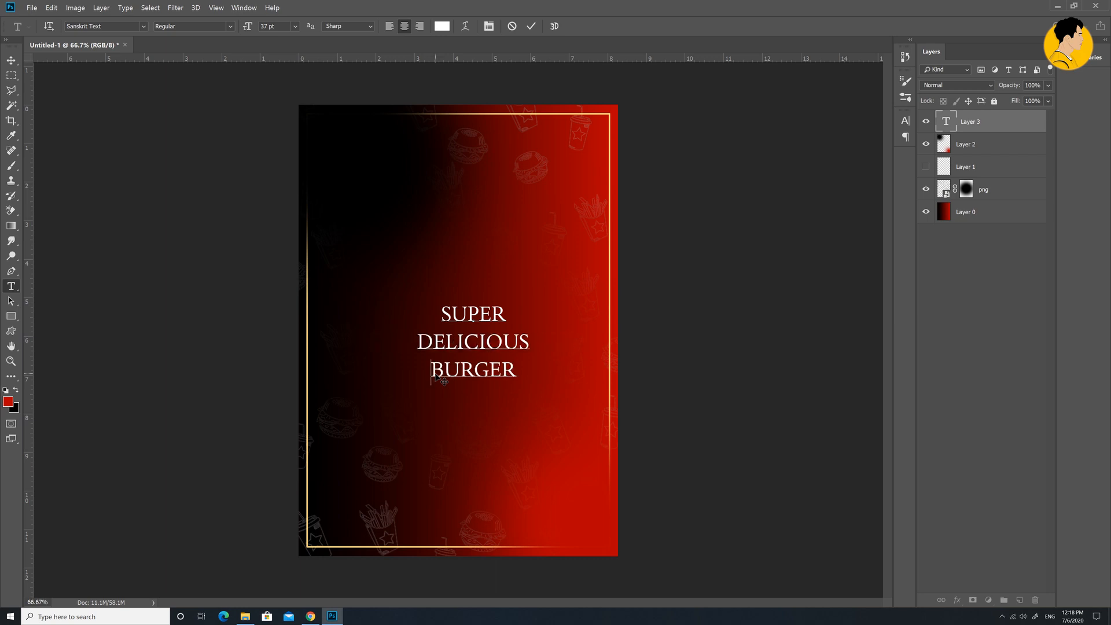
Left-align the whole headline text and set its font size to 68 pt.
key("ctrl+a")
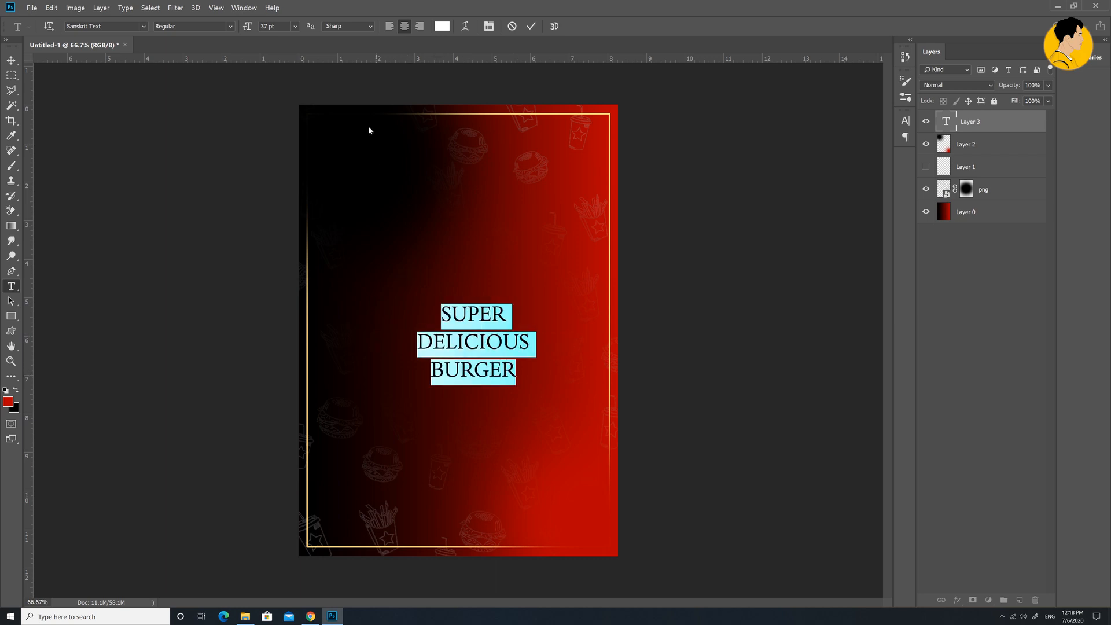
left_click(391, 23)
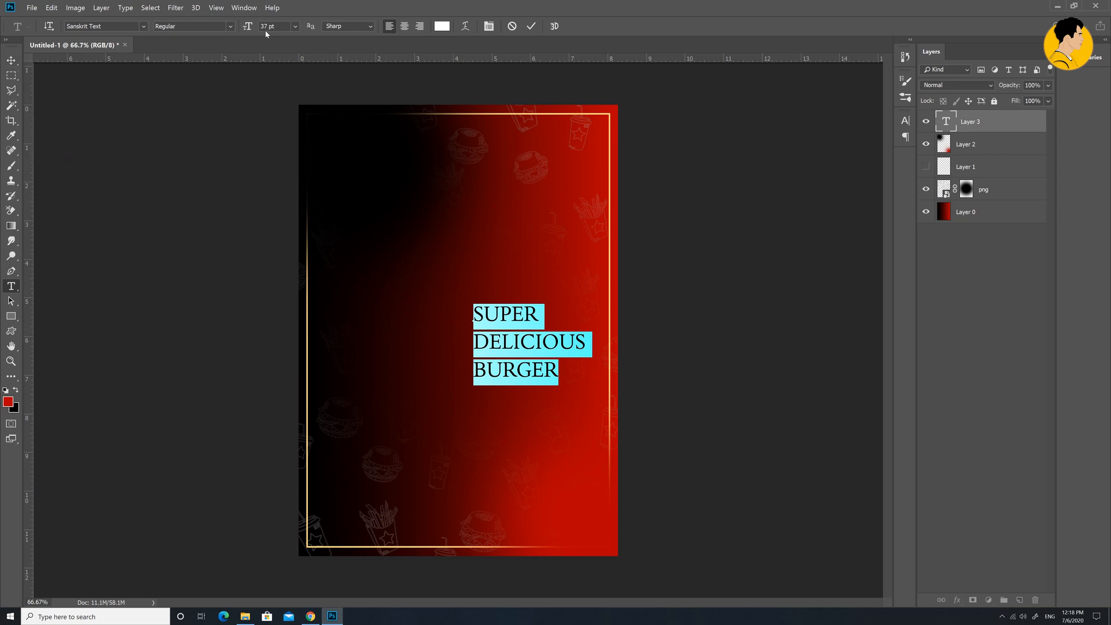
left_click_drag(252, 29, 270, 29)
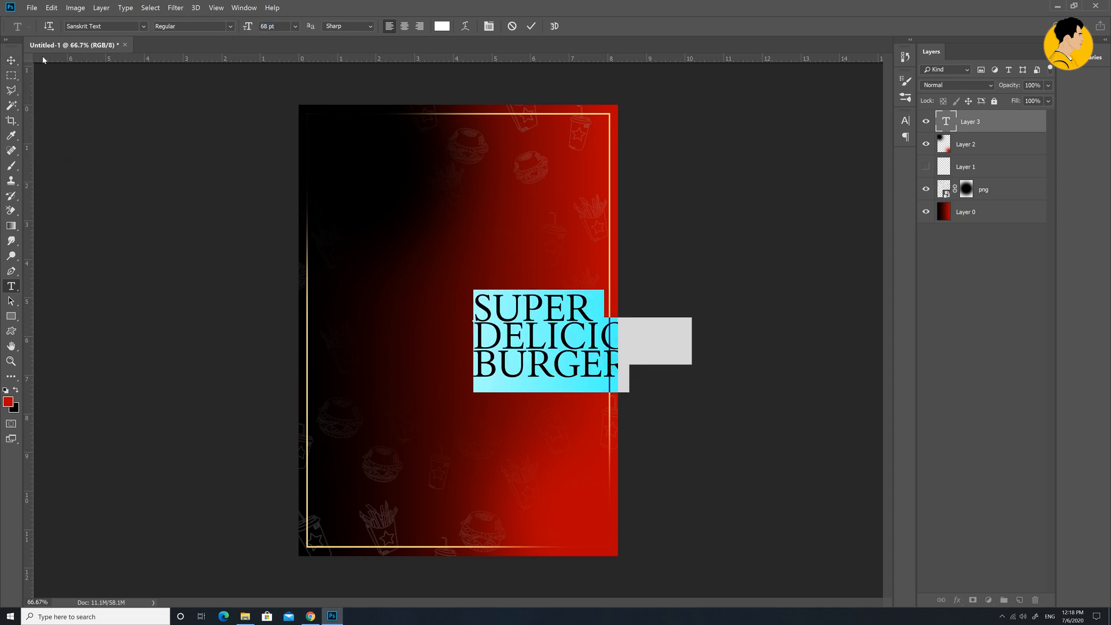
Move the headline into the upper-left corner of the poster, just inside the border, and deselect it.
left_click(9, 61)
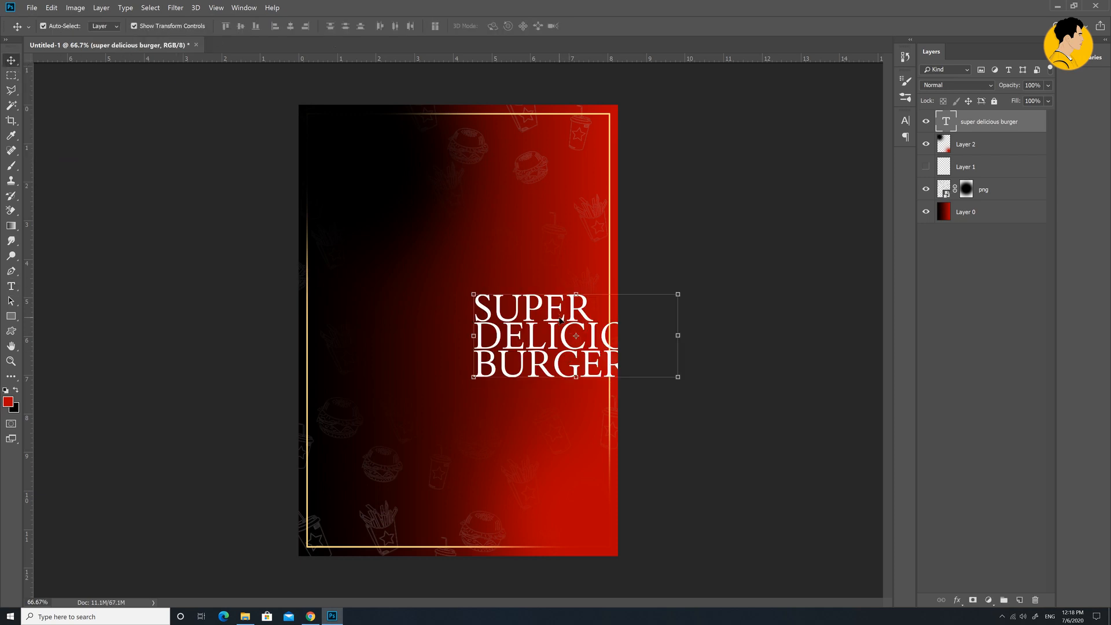
left_click_drag(560, 320, 408, 155)
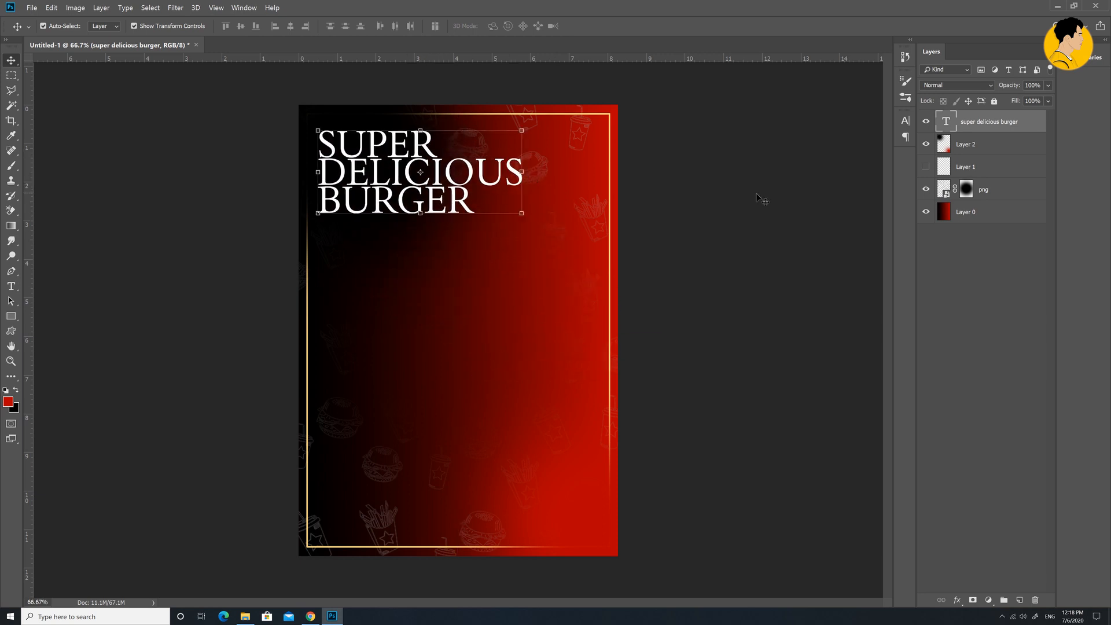
left_click(666, 208)
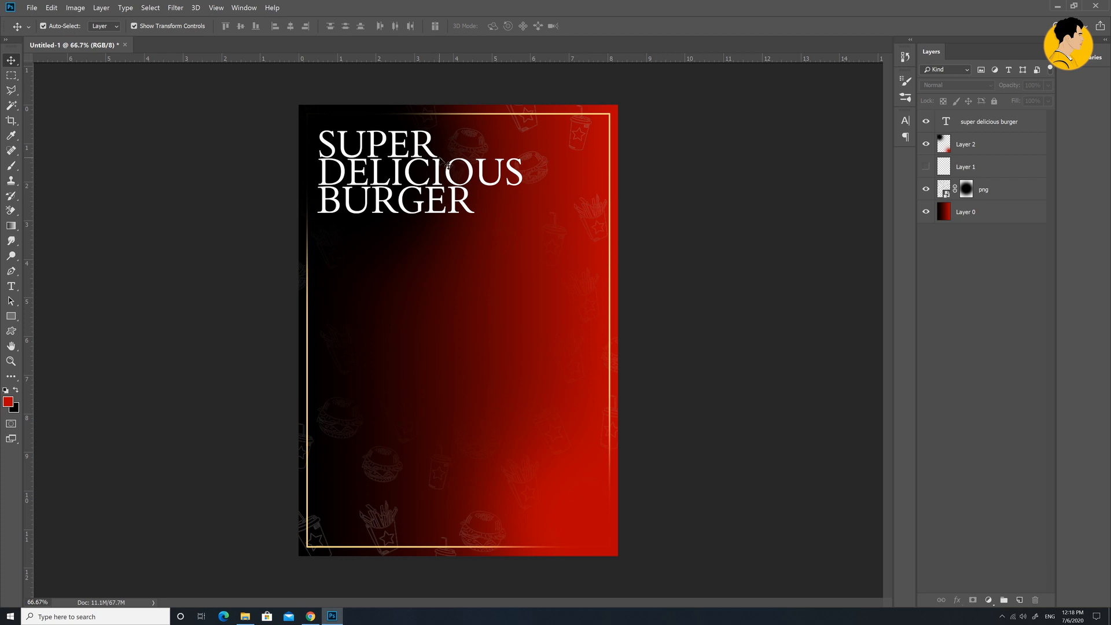
left_click_drag(432, 154, 434, 155)
left_click(749, 247)
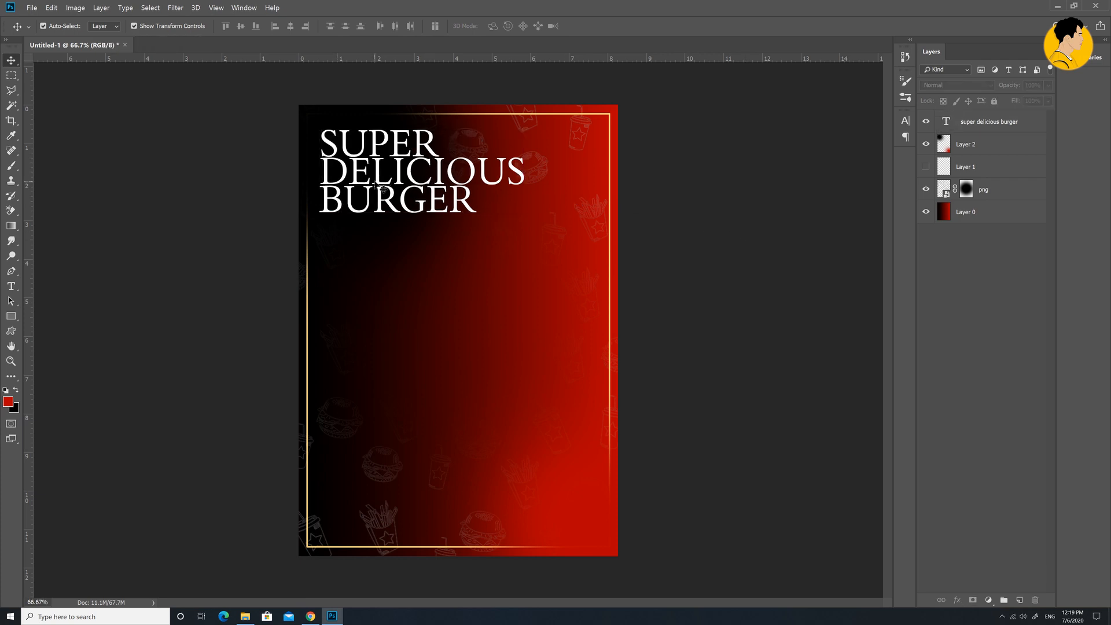
Set the leading of the whole headline text to 55 pt and deselect the text layer.
key("t")
left_click_drag(469, 202, 321, 139)
key("ctrl+t")
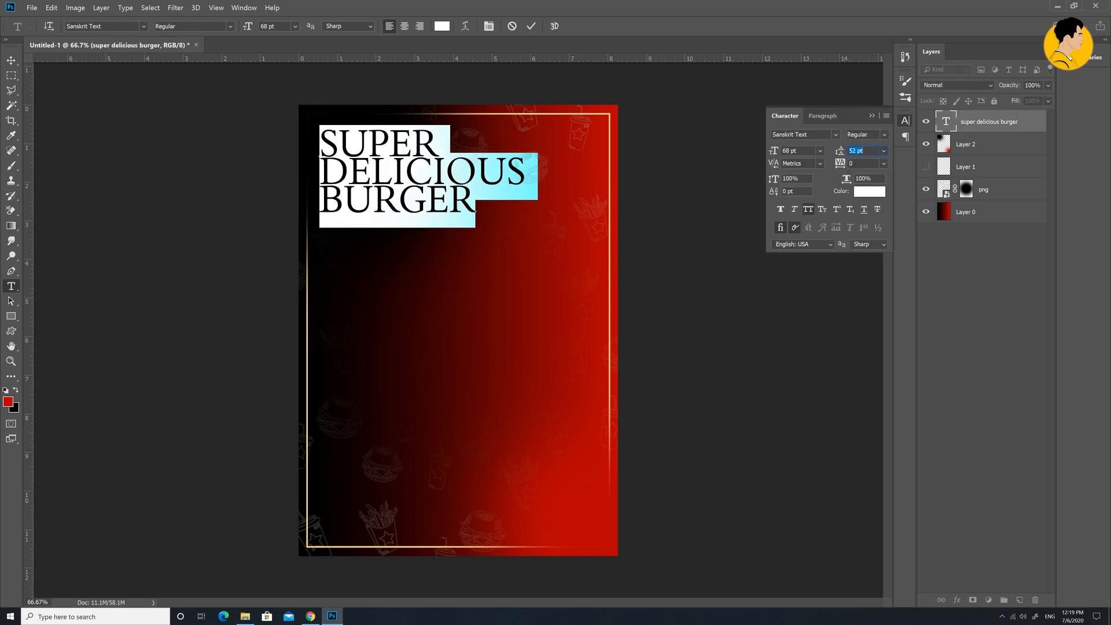
type("55")
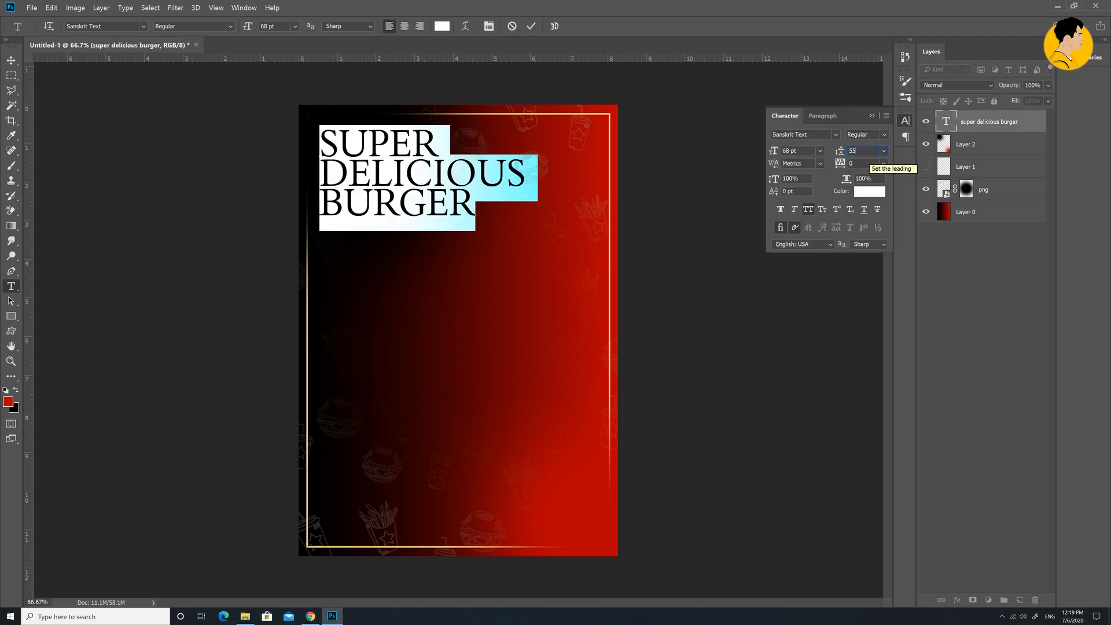
left_click(872, 115)
left_click(980, 320)
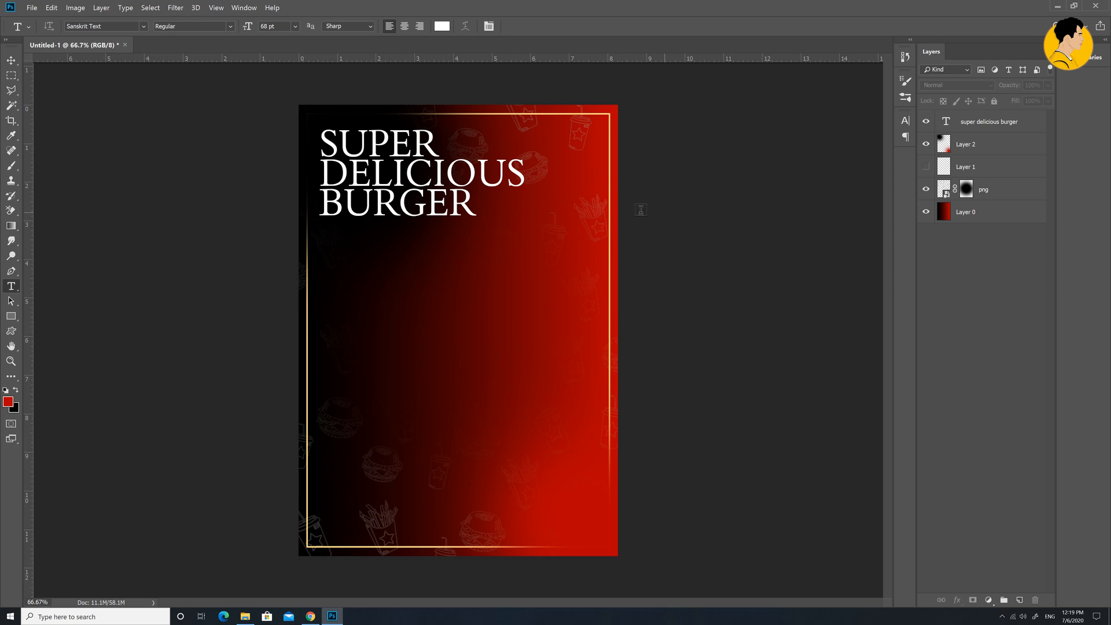
Add a separate text line "SPECIAL OFFER" near the middle of the poster.
left_click(450, 294)
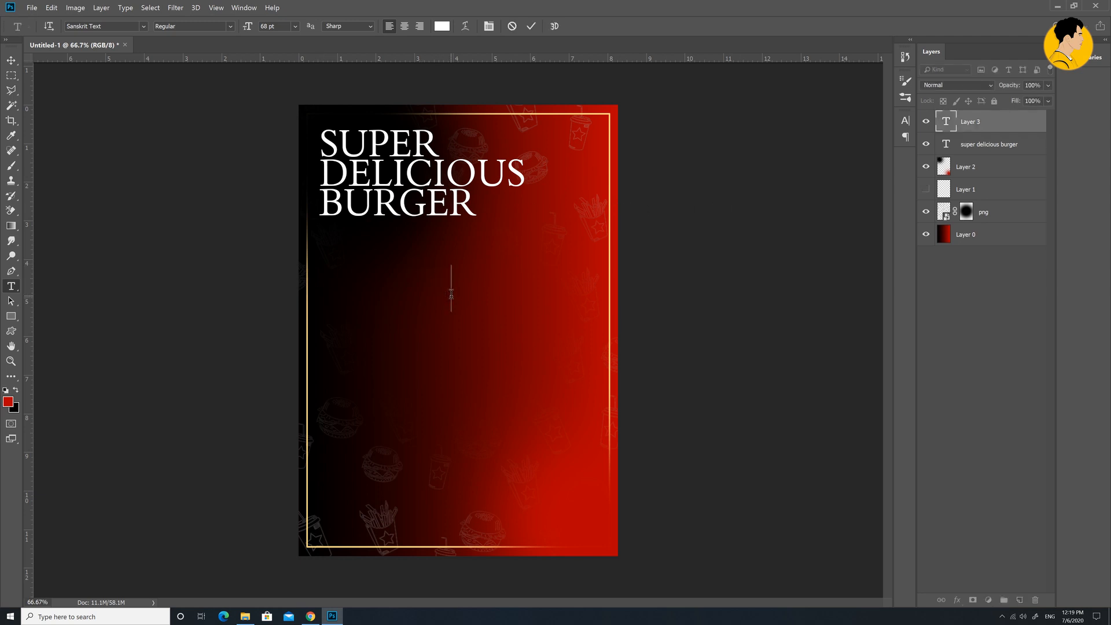
type("SPEC")
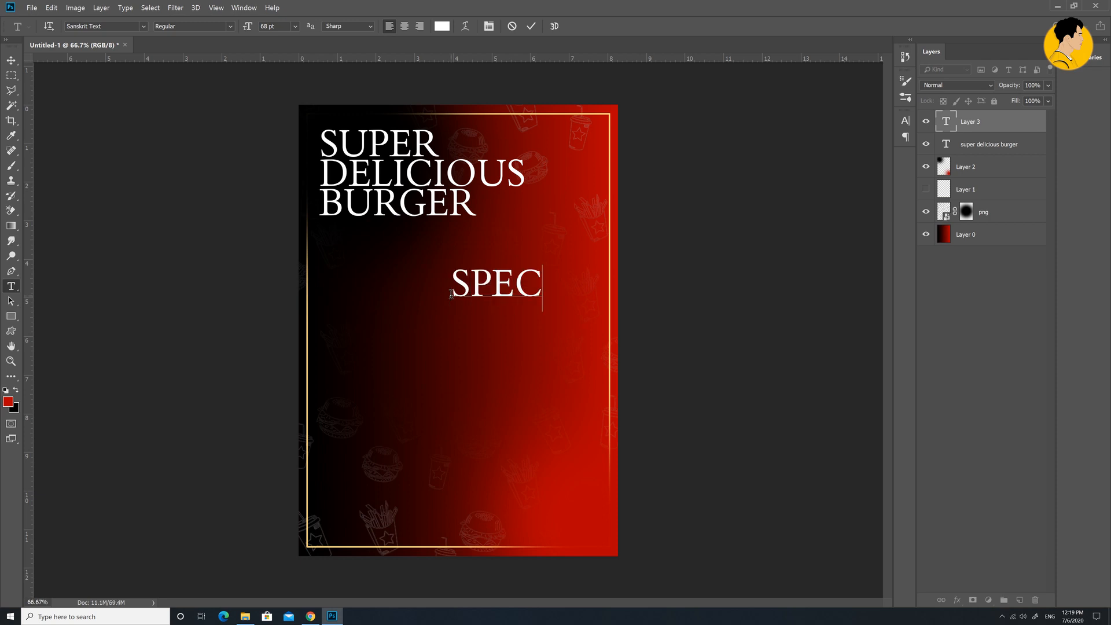
type("CI")
key("BackSpace")
key("BackSpace")
type("IAL O")
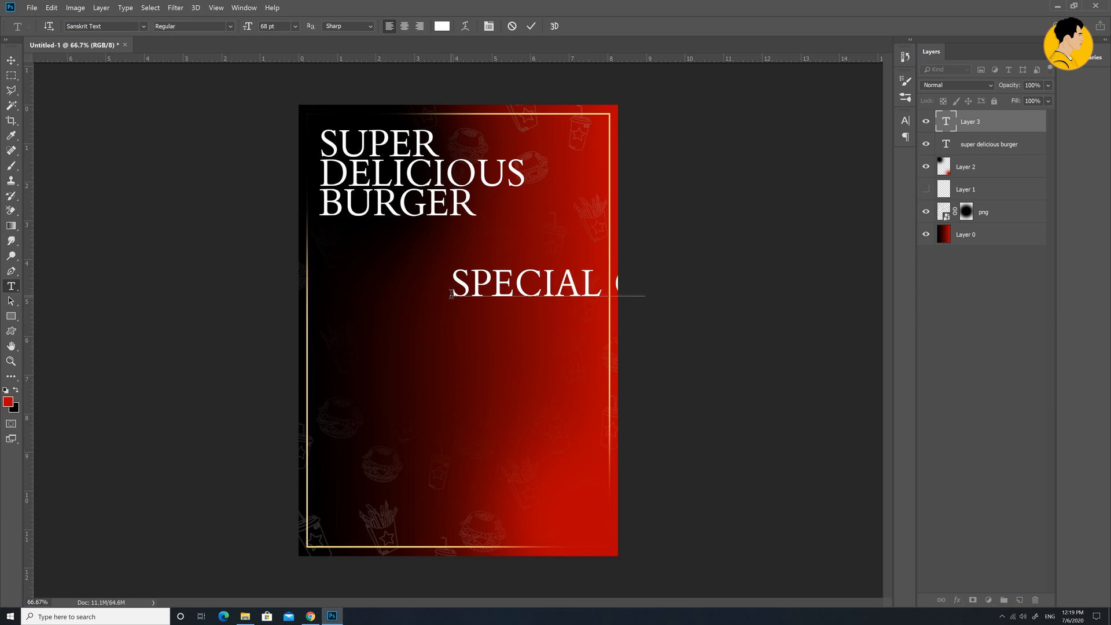
type("FFER")
Set the "SPECIAL OFFER" text to 39 pt and move it below the headline, near the poster's horizontal center.
key("ctrl+a")
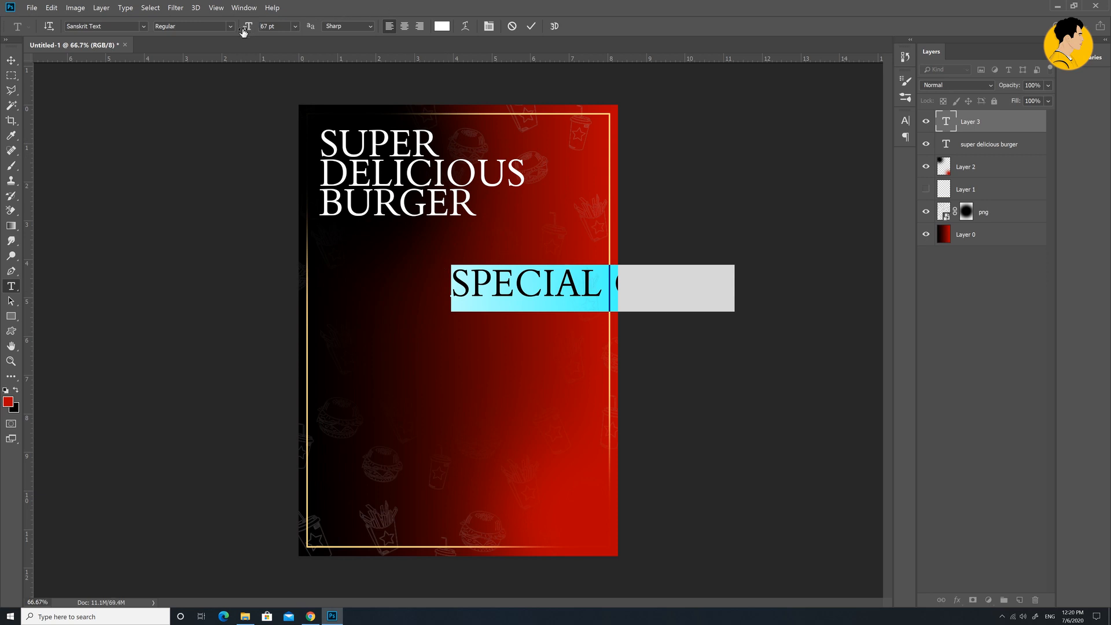
left_click_drag(243, 32, 233, 36)
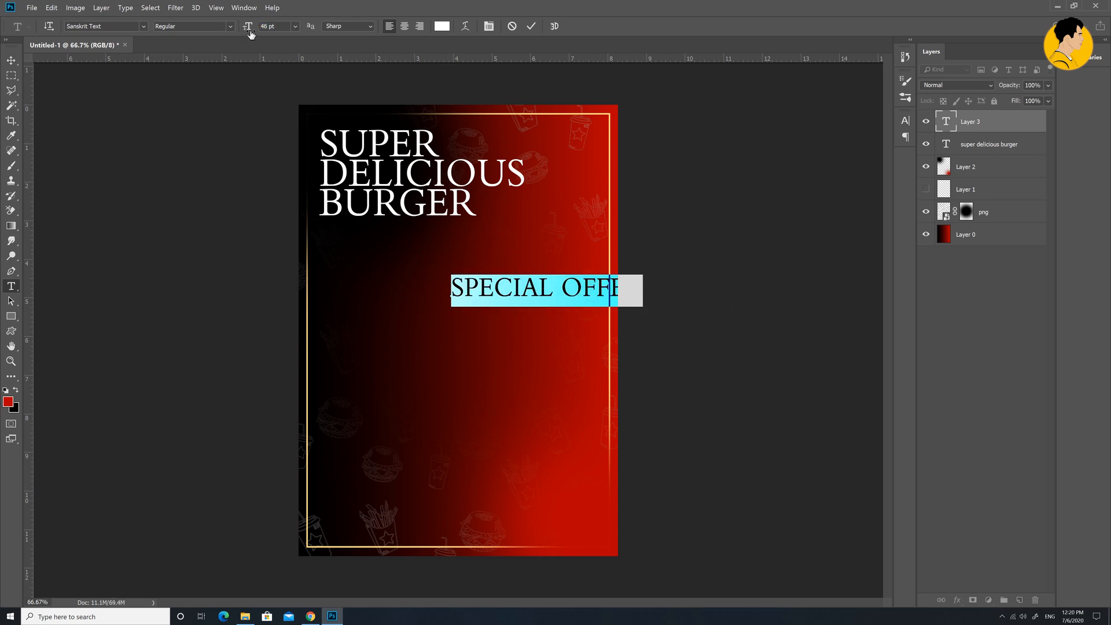
left_click_drag(249, 29, 244, 30)
left_click(14, 60)
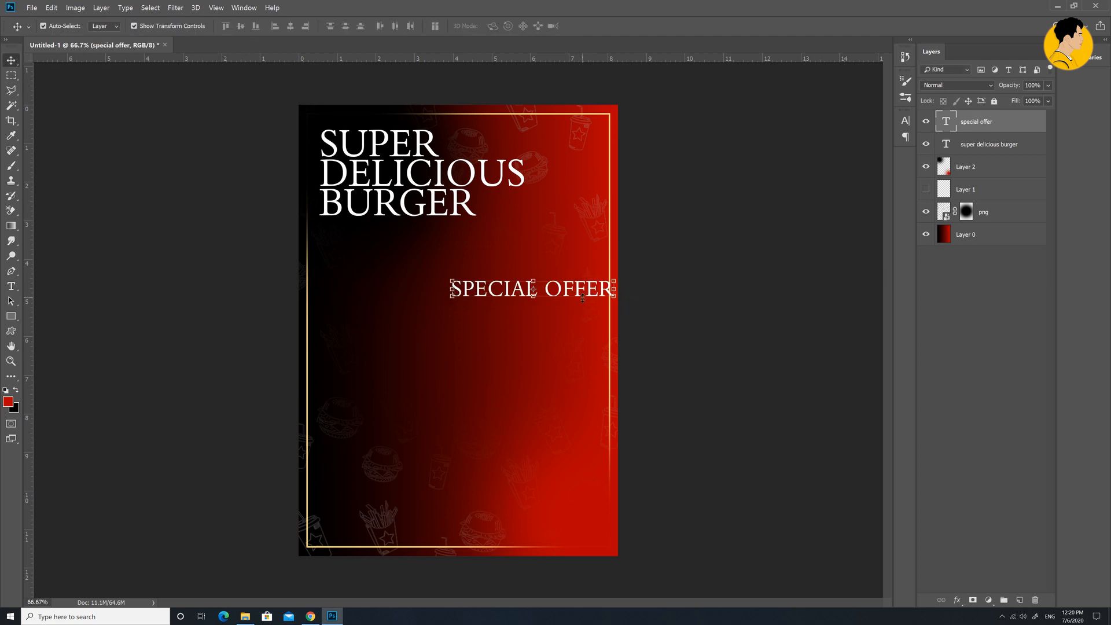
left_click_drag(582, 292, 508, 259)
left_click(640, 258)
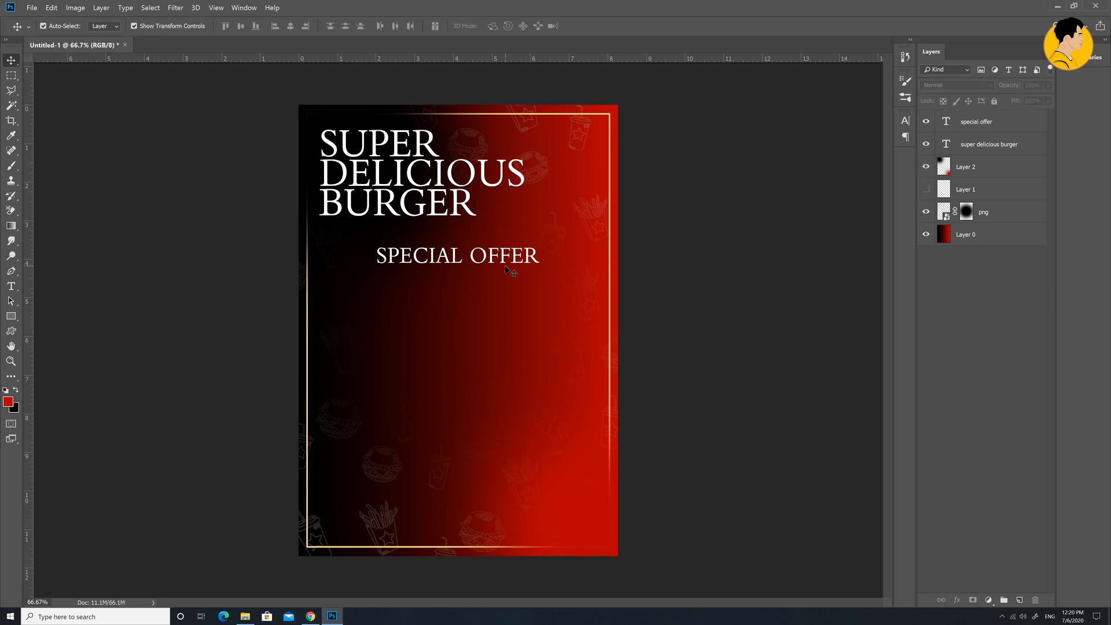
Add another separate text line "ORDER NOW" below the "SPECIAL OFFER" text.
key("t")
left_click(497, 315)
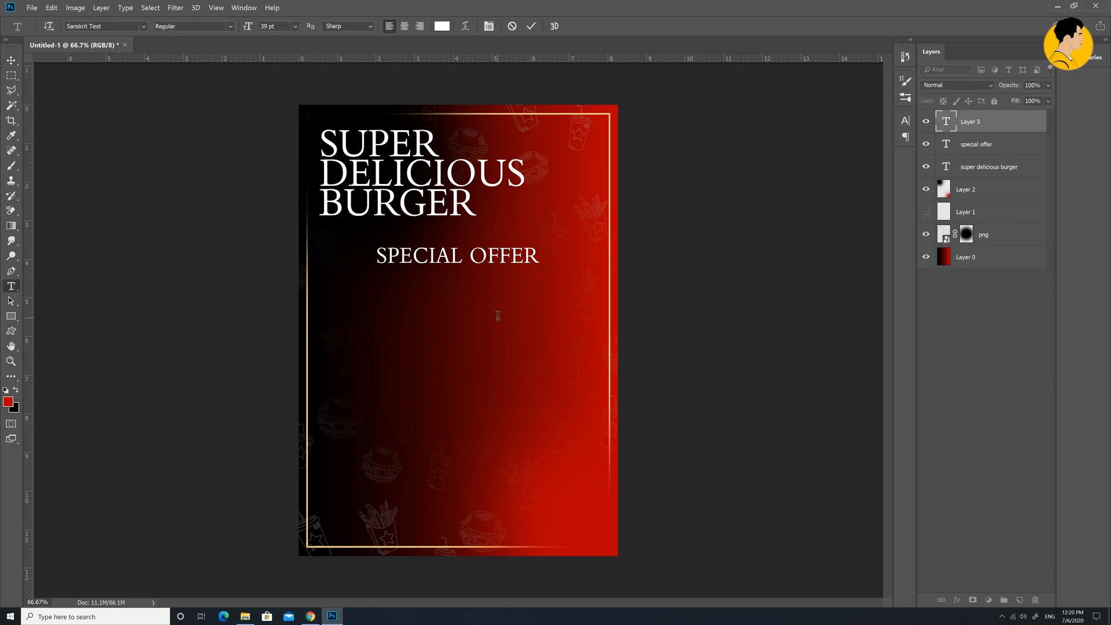
type("ORDER")
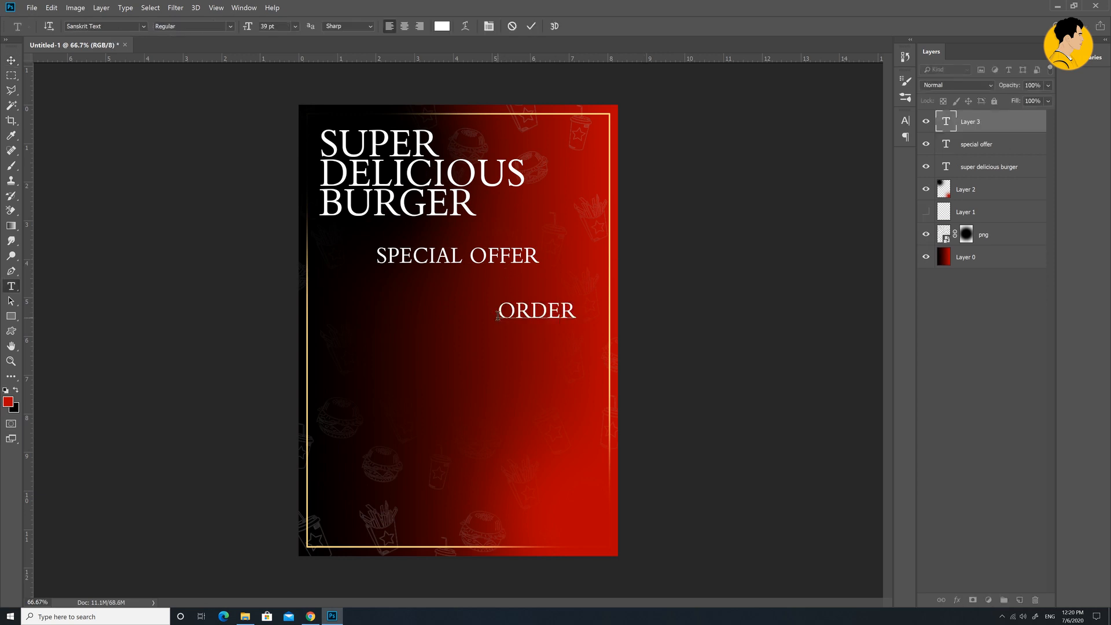
type(" NO")
Move "ORDER NOW" centered beneath "SPECIAL OFFER", leaving a small gap between the two lines, and deselect it.
left_click(11, 60)
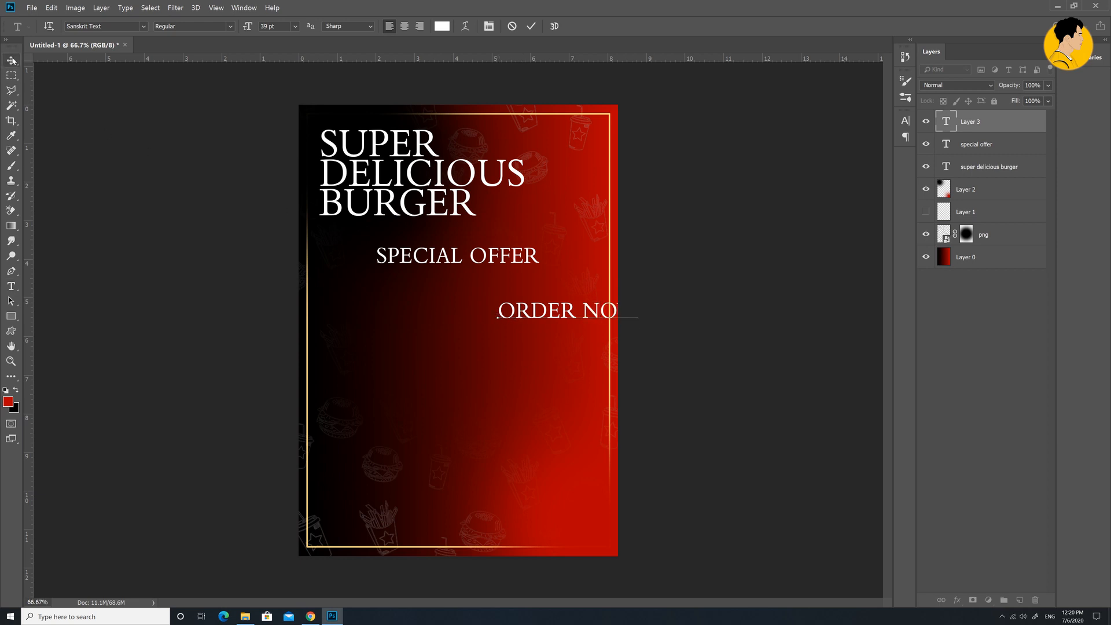
left_click_drag(601, 313, 493, 276)
left_click(674, 276)
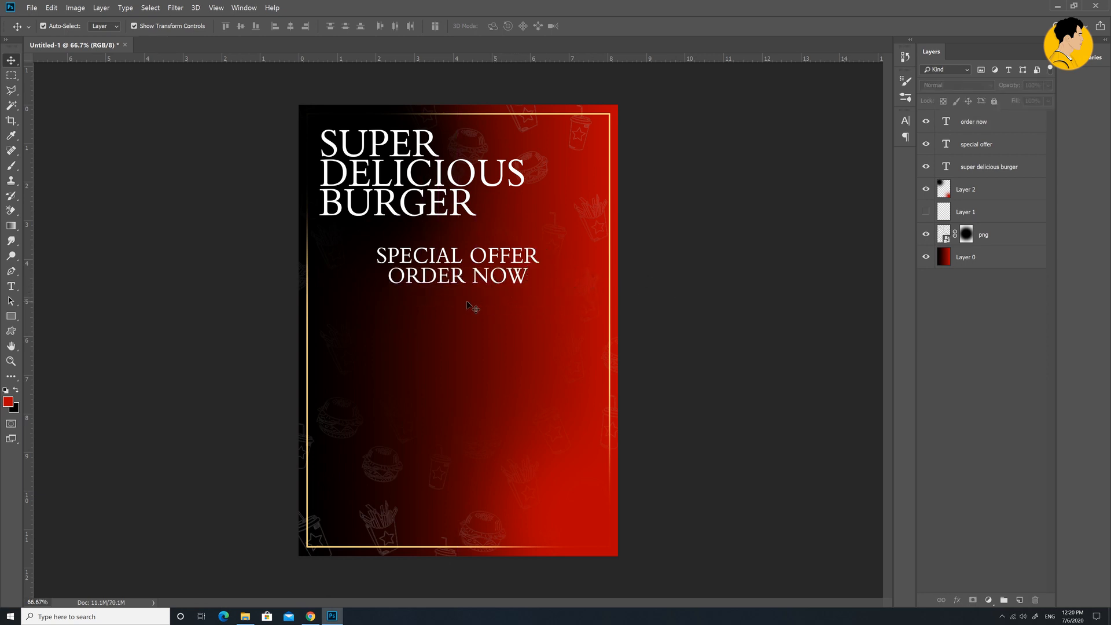
left_click(475, 273)
left_click_drag(479, 278, 480, 286)
left_click(671, 289)
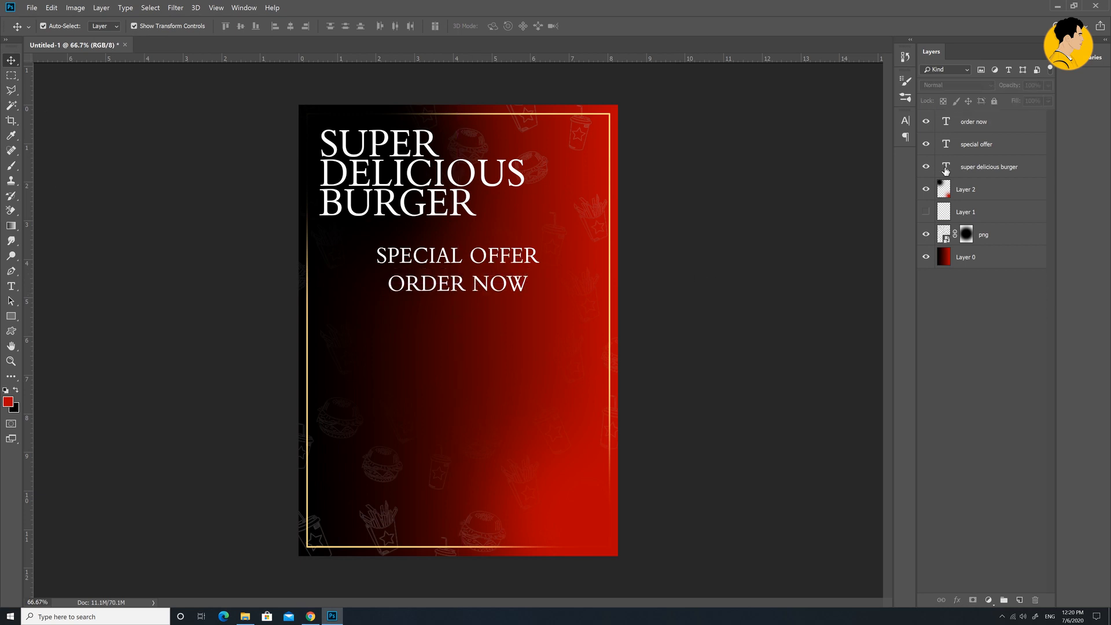
Create a new empty layer and place it below the three text layers, directly above Layer 2.
left_click(1020, 600)
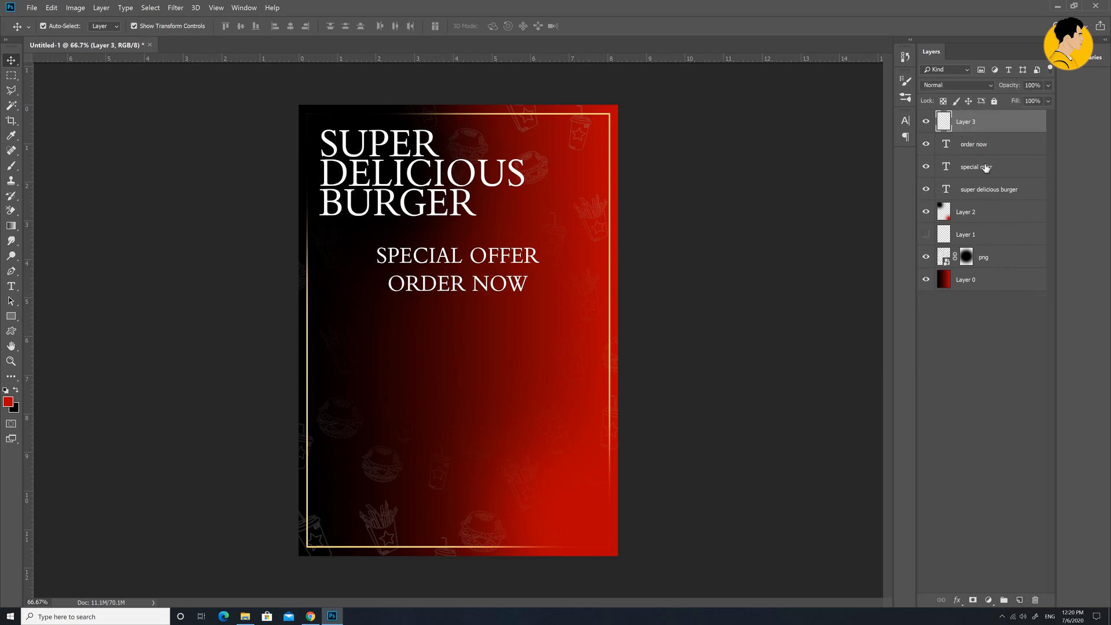
key("ctrl+bracketleft")
key("ctrl+bracketleft")
key("ctrl+bracketleft")
key("ctrl+bracketleft")
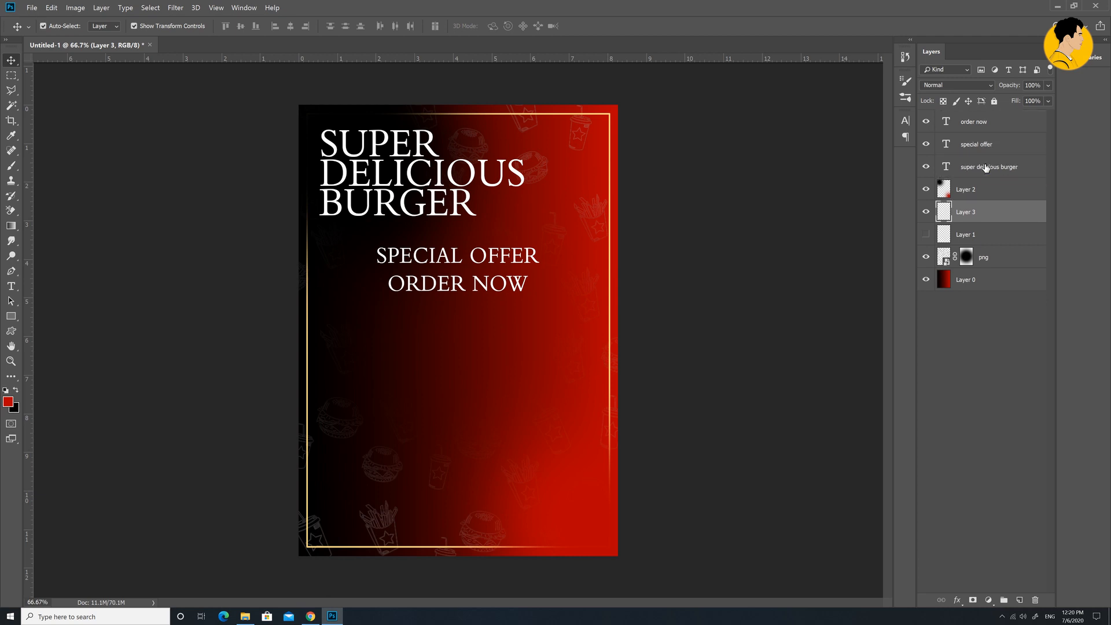
key("ctrl+bracketright")
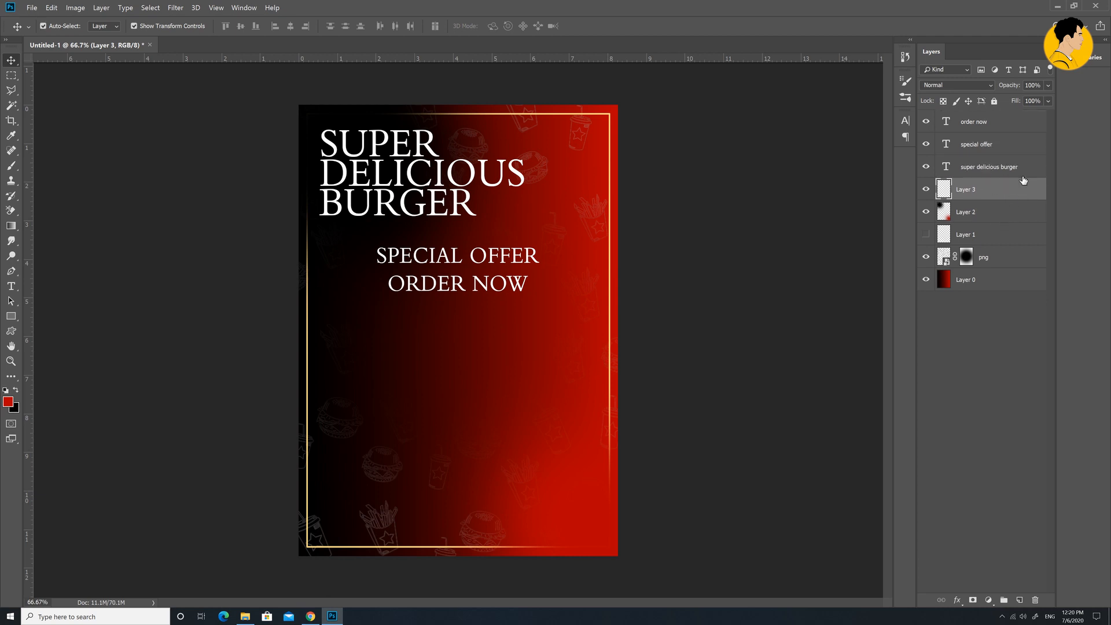
Select a thin strip across the full canvas width behind "ORDER NOW", fill it with the red foreground color and deselect.
left_click(13, 79)
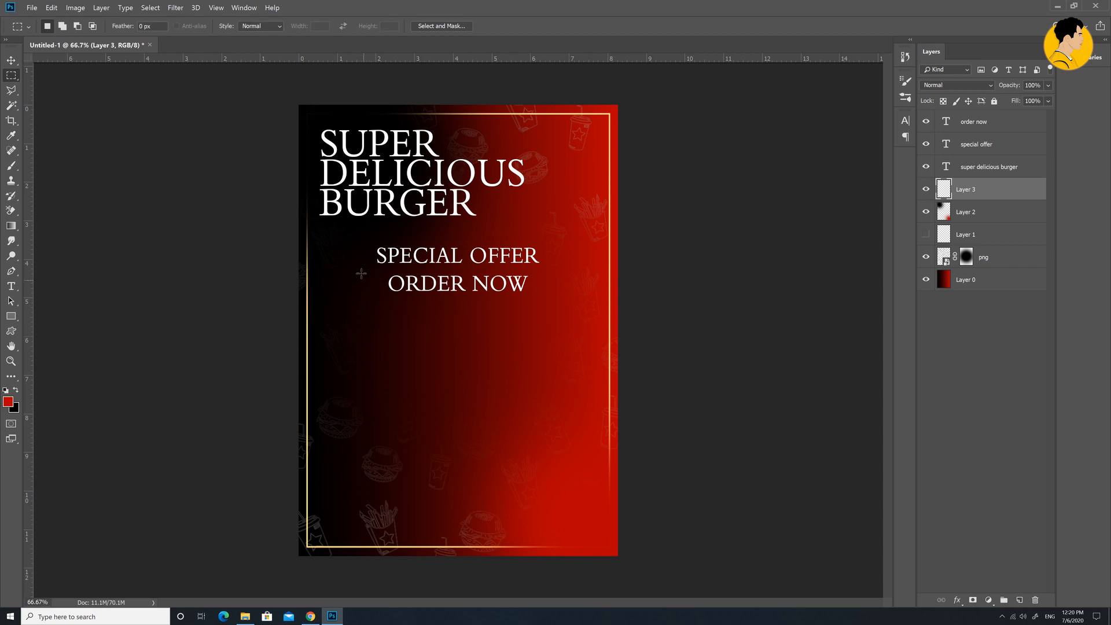
left_click_drag(287, 270, 698, 293)
key("ctrl+BackSpace")
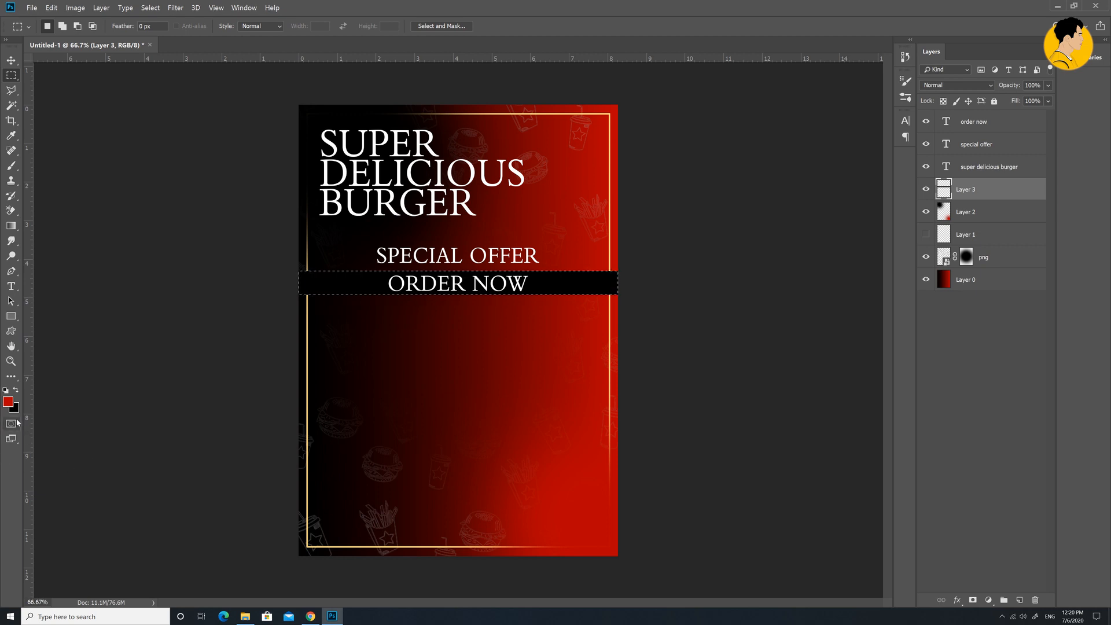
key("alt+BackSpace")
key("ctrl+d")
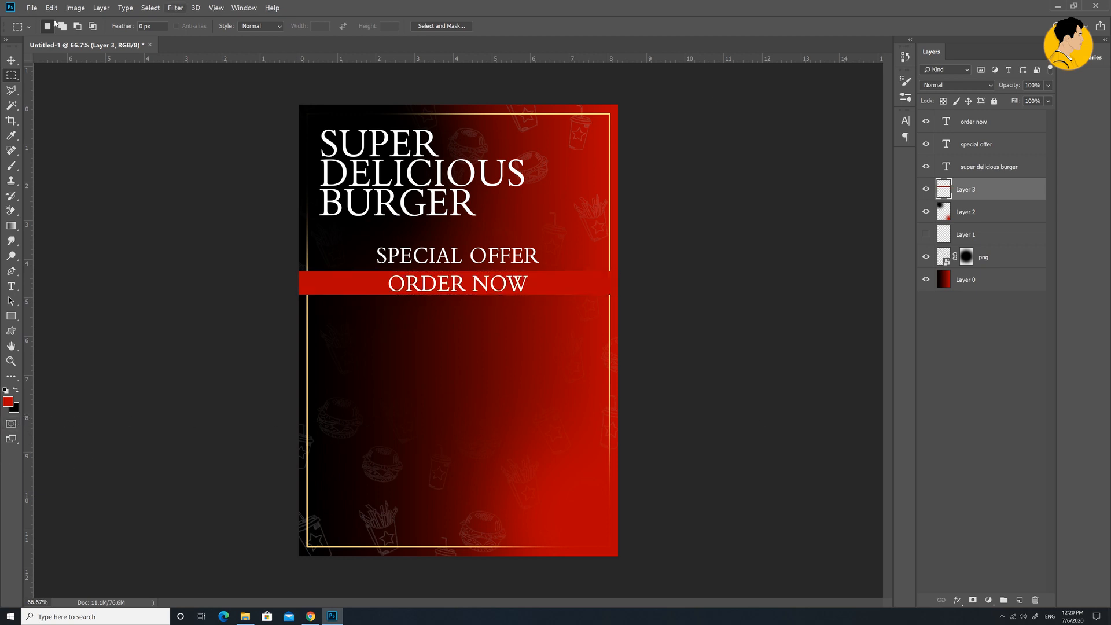
Add a layer mask to the red strip and paint black with a soft 1200 brush over both ends to fade them, and deselect.
left_click(973, 600)
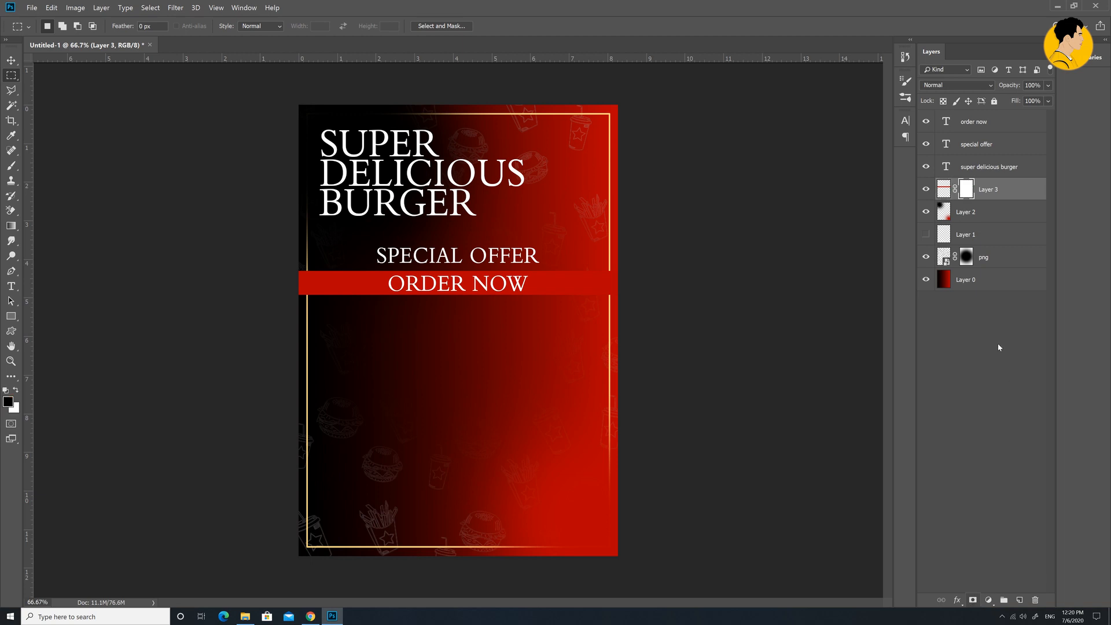
left_click(11, 166)
left_click(267, 291)
left_click(266, 290)
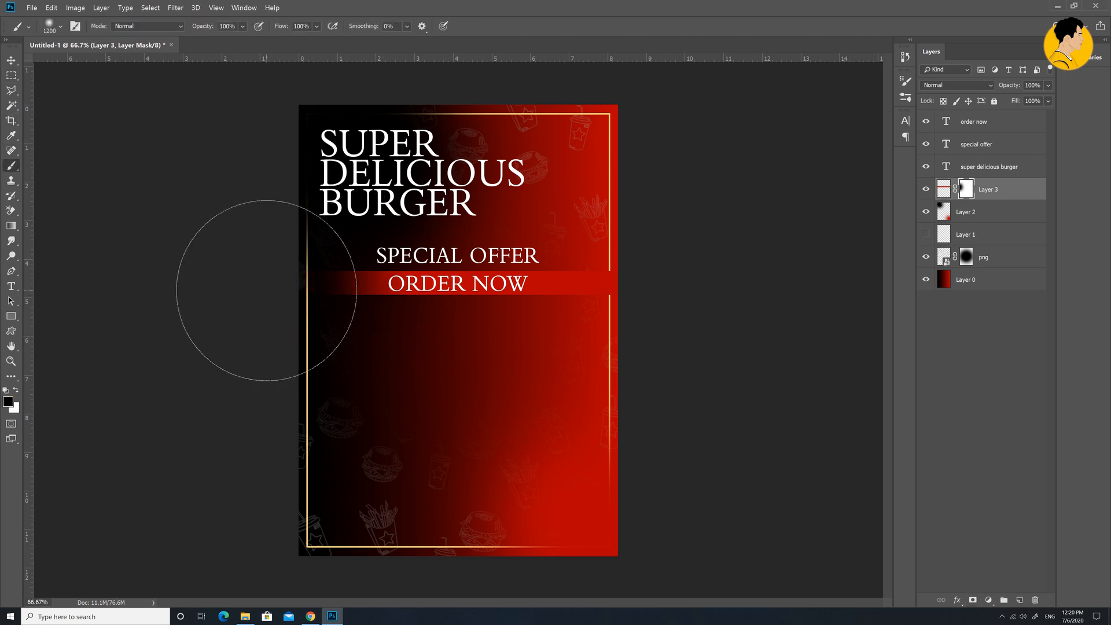
left_click(637, 278)
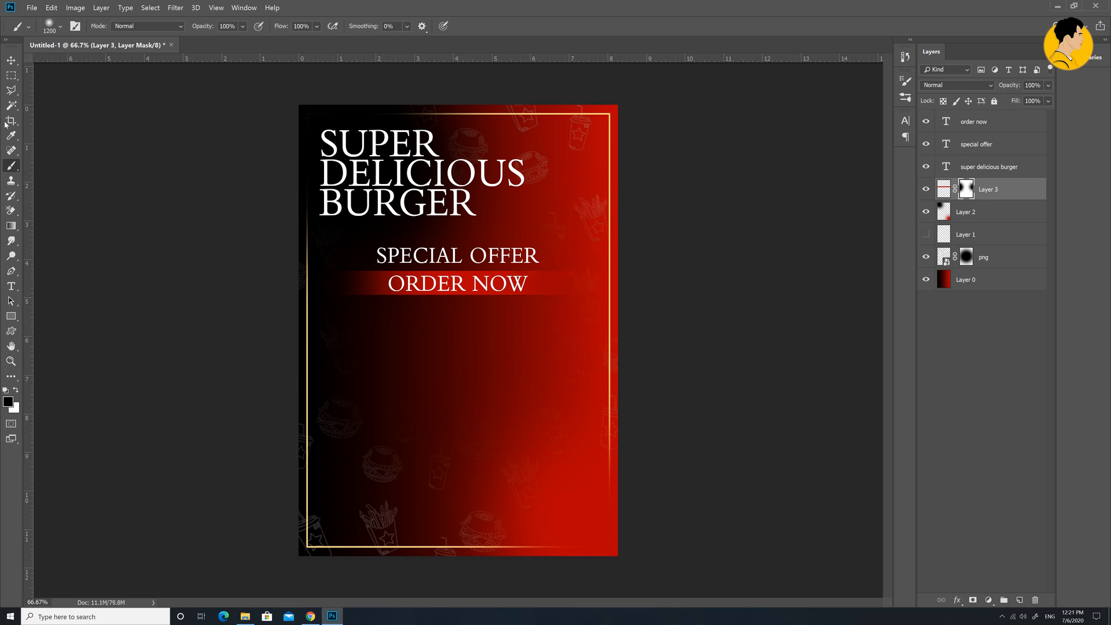
left_click(11, 60)
left_click(94, 236)
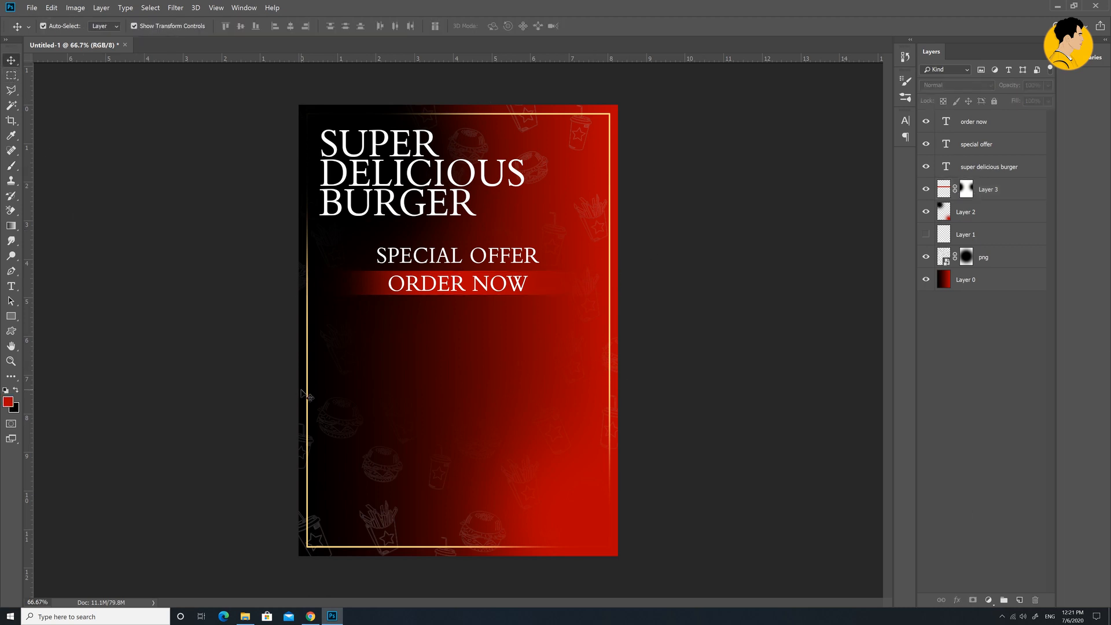
Place the burger image 218435_preview on the poster, scale it to about 70% of the canvas width in the lower half, and deselect.
left_click(246, 616)
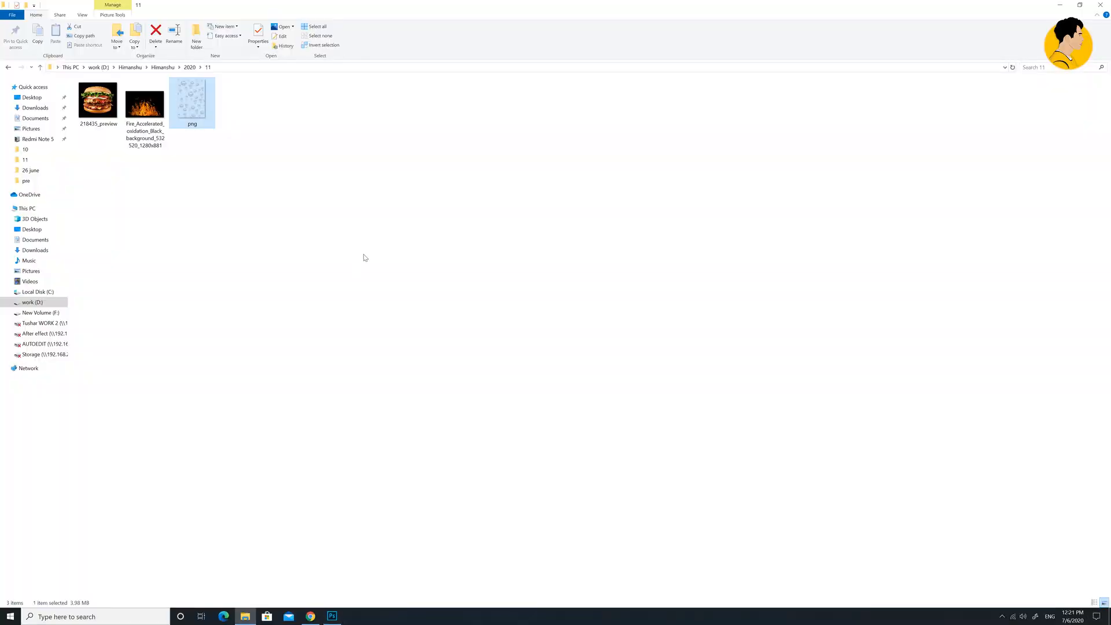
left_click_drag(98, 102, 445, 444)
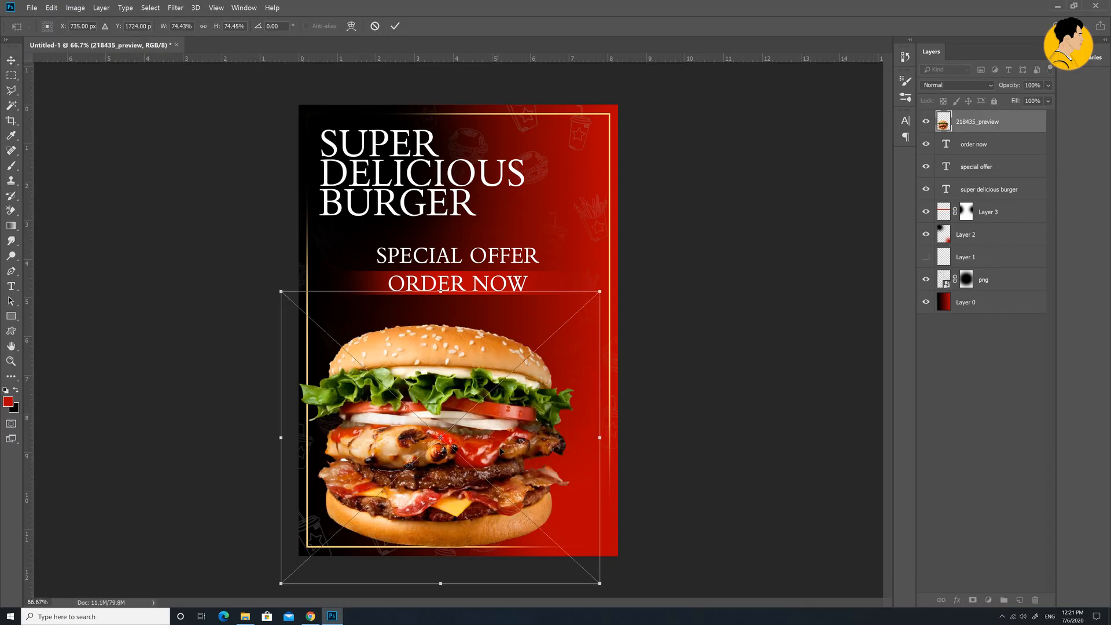
left_click_drag(522, 438, 536, 418)
left_click_drag(618, 270, 565, 322)
left_click_drag(520, 392, 542, 396)
key("Return")
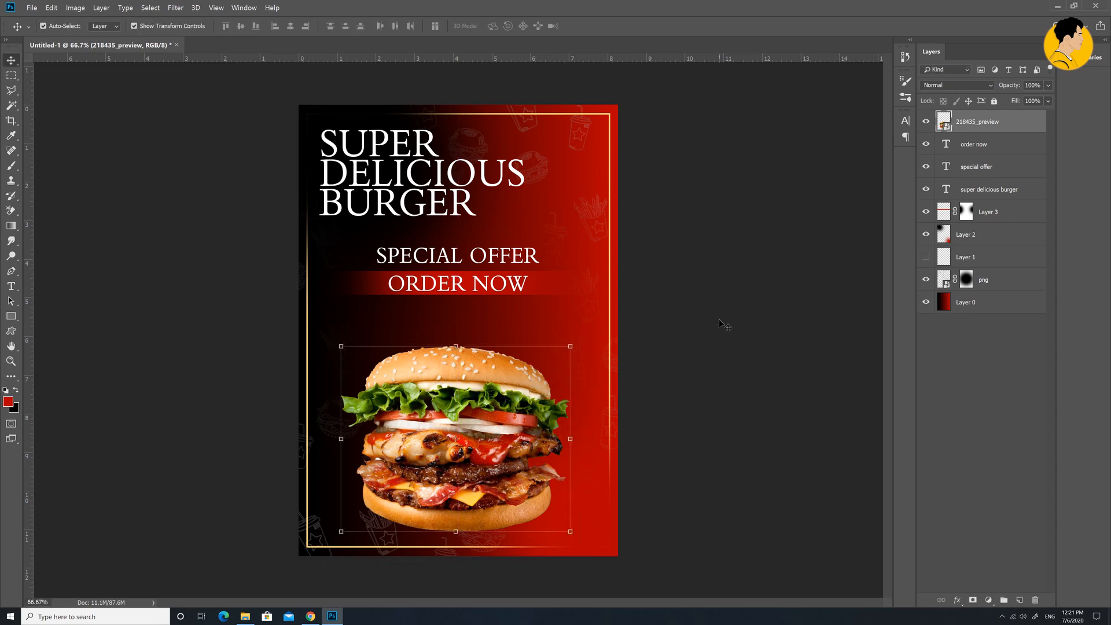
left_click(664, 455)
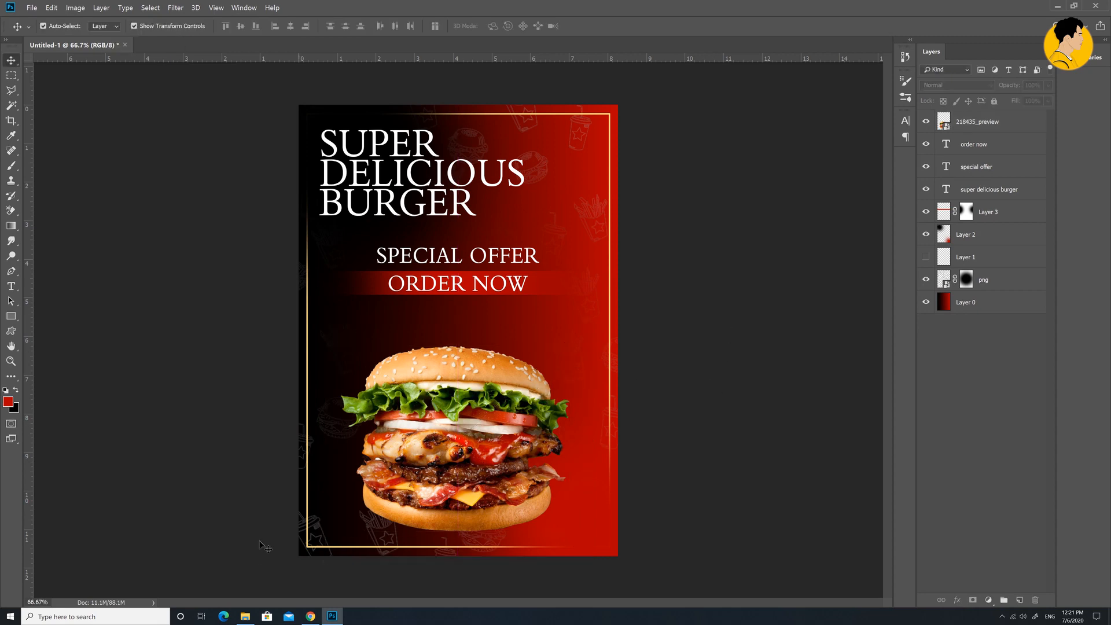
Place the Fire_Accelerated_oxidation image above the burger layer, scaled to about 80% of the canvas width over the top bun.
left_click(245, 616)
left_click_drag(156, 106, 457, 405)
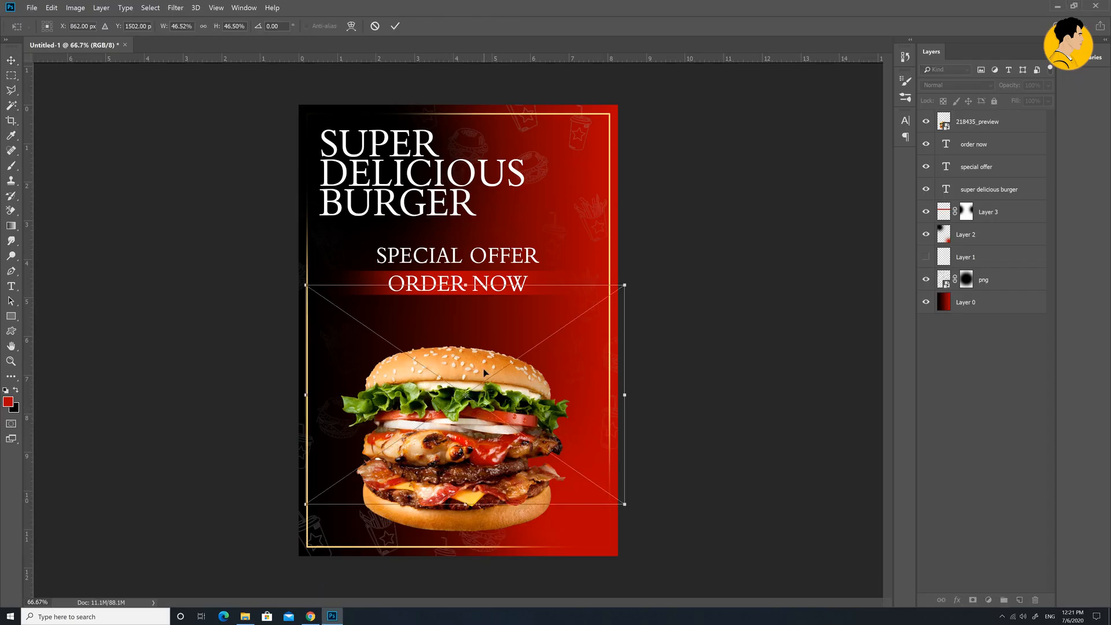
left_click_drag(533, 412, 529, 331)
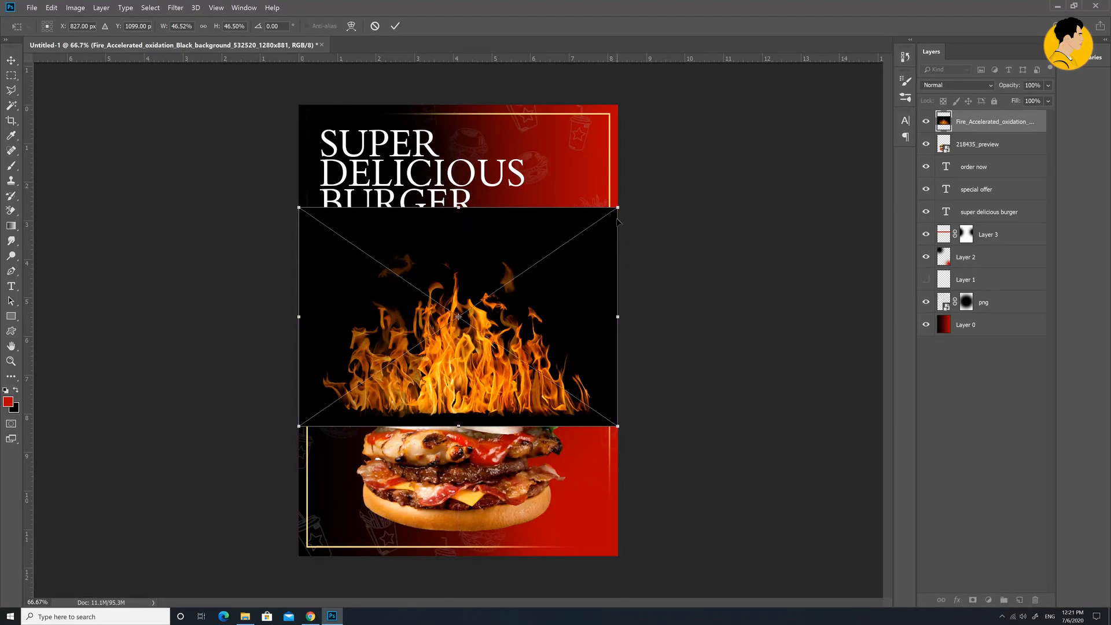
left_click_drag(621, 207, 590, 226)
key("Return")
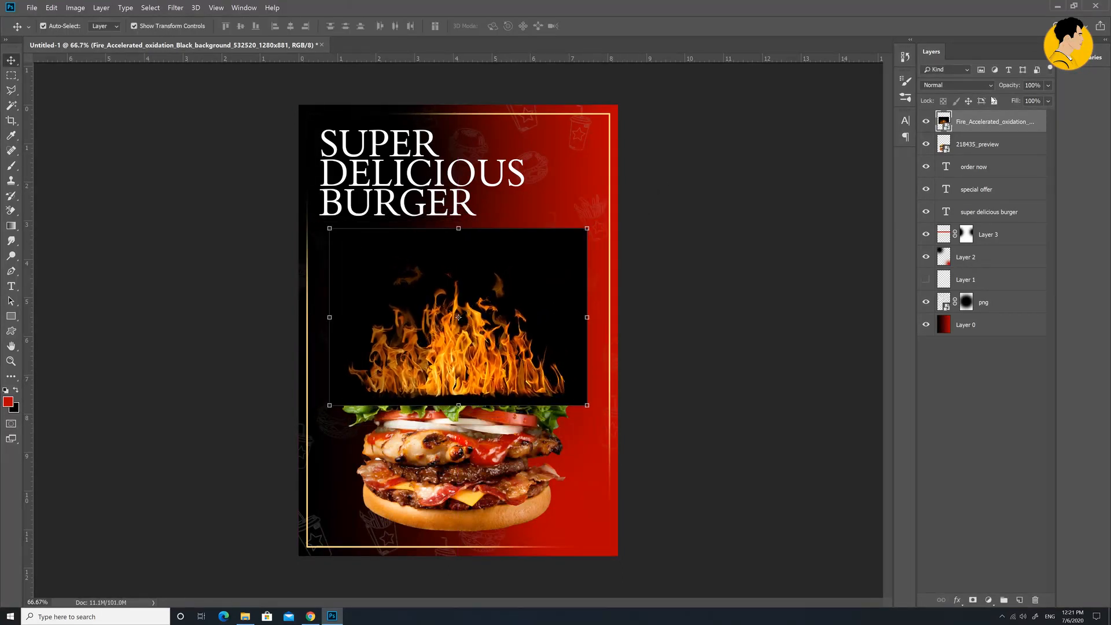
Try the Screen blend mode on the fire layer, and settle on Lighten to hide its black background.
left_click(981, 87)
left_click(962, 168)
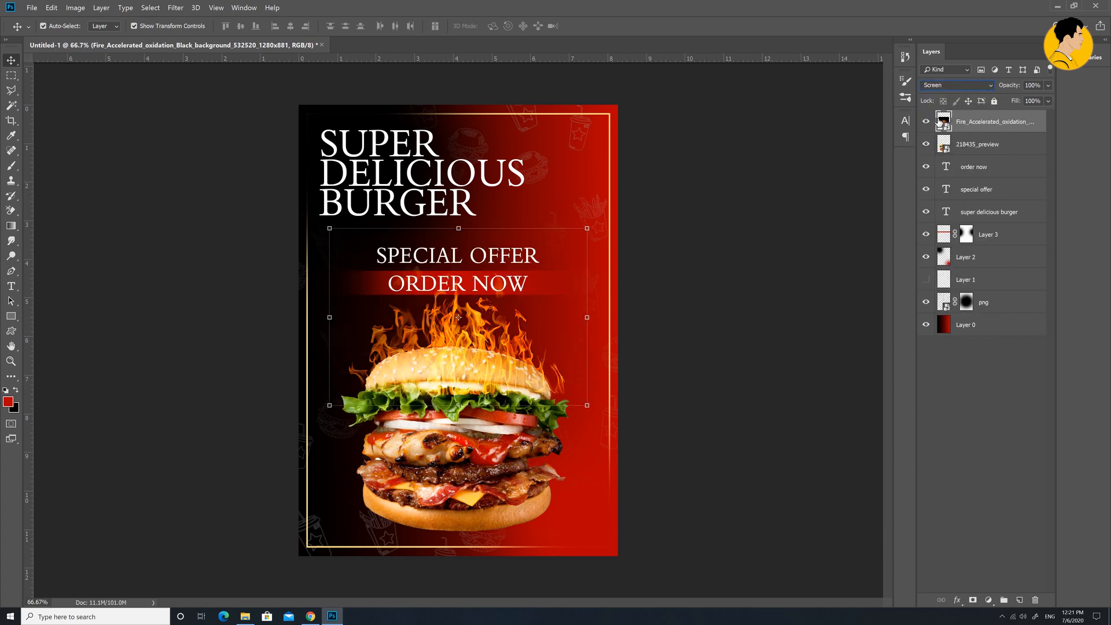
left_click(963, 91)
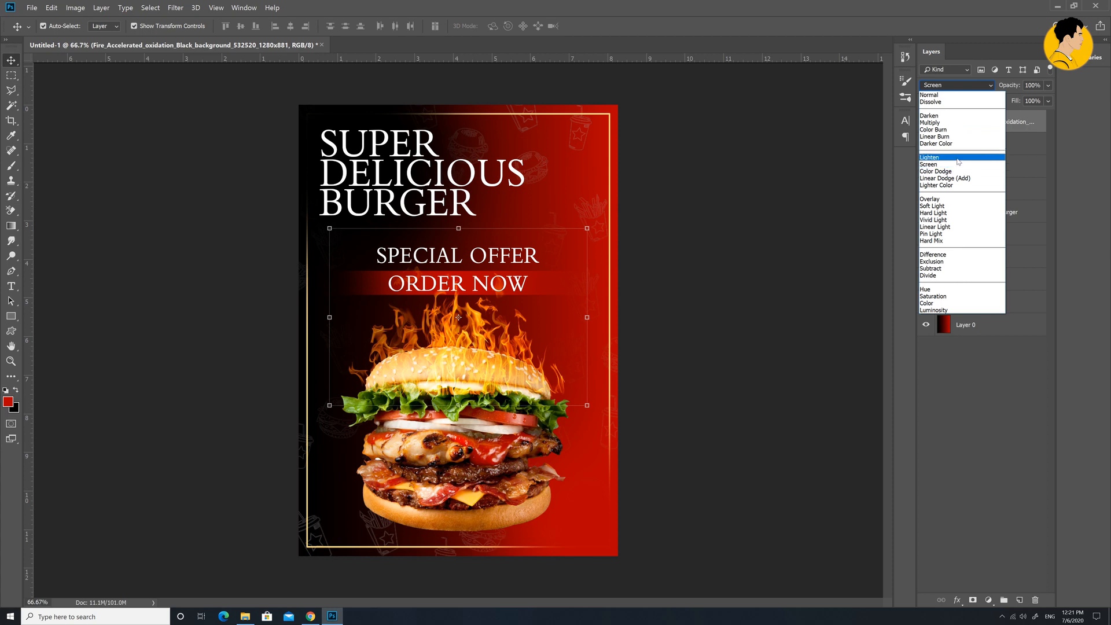
left_click(958, 161)
Scale the fire image to about 36% and position it so the flames rise from behind the top bun, and deselect it.
left_click_drag(503, 359, 502, 350)
left_click_drag(559, 373, 578, 396)
left_click_drag(558, 353, 559, 359)
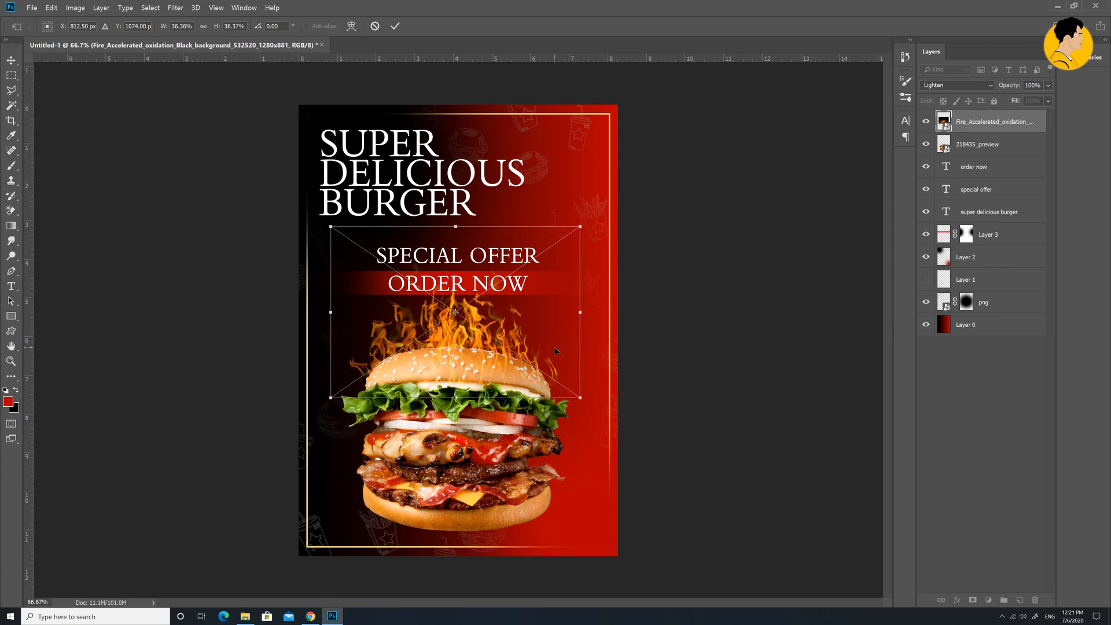
key("Return")
left_click(727, 335)
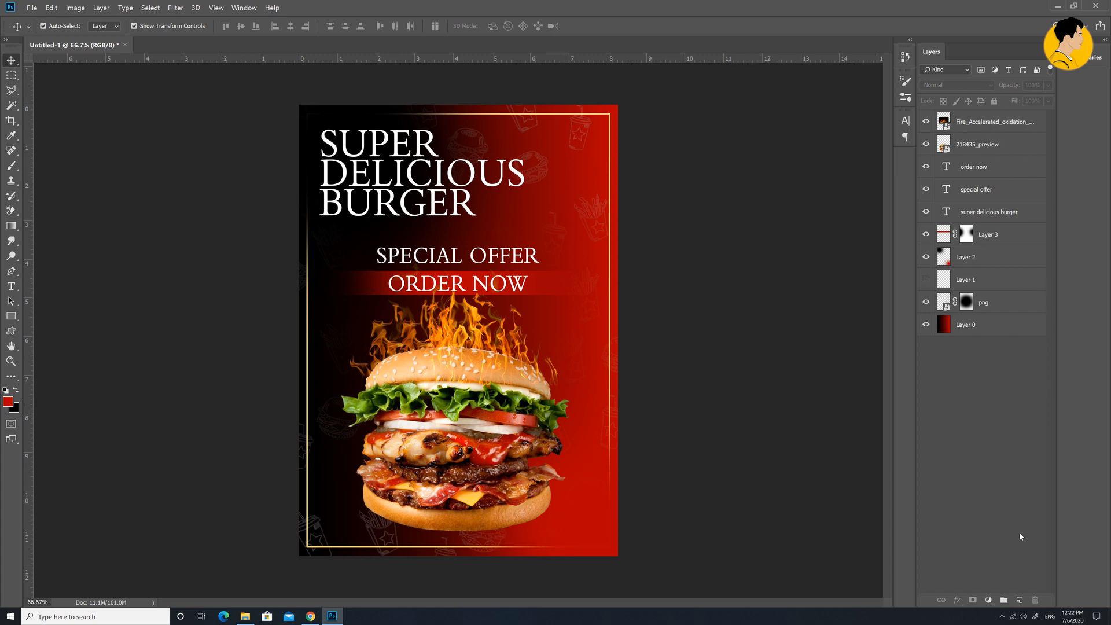
Create a new layer and fill a thin, flat elliptical selection just beneath the burger with black as its shadow.
left_click(1018, 598)
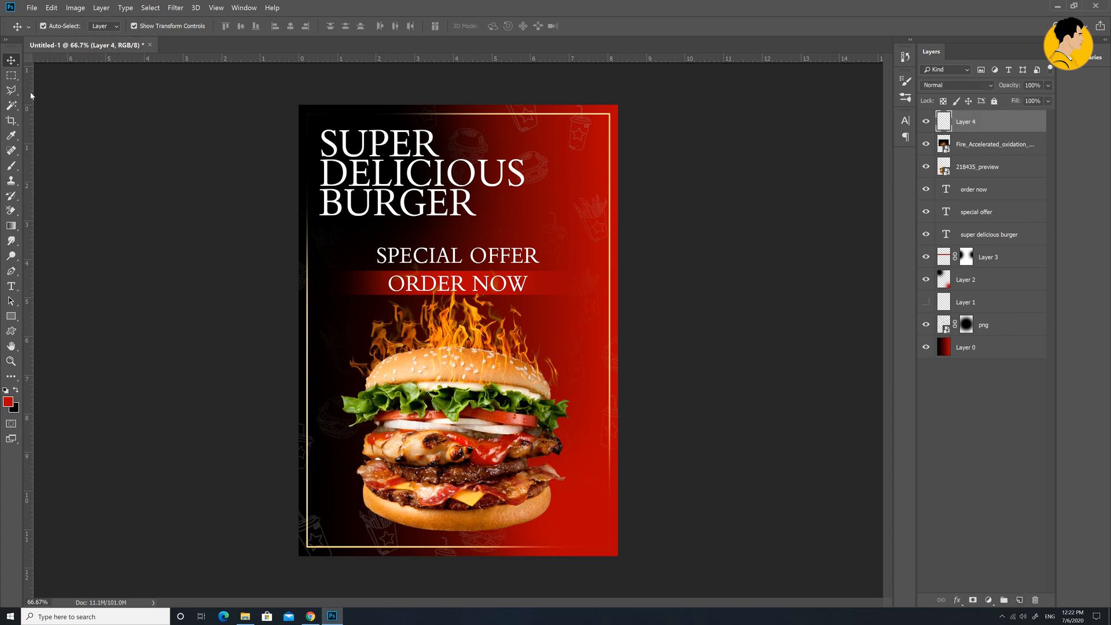
left_click(11, 75)
left_click(69, 86)
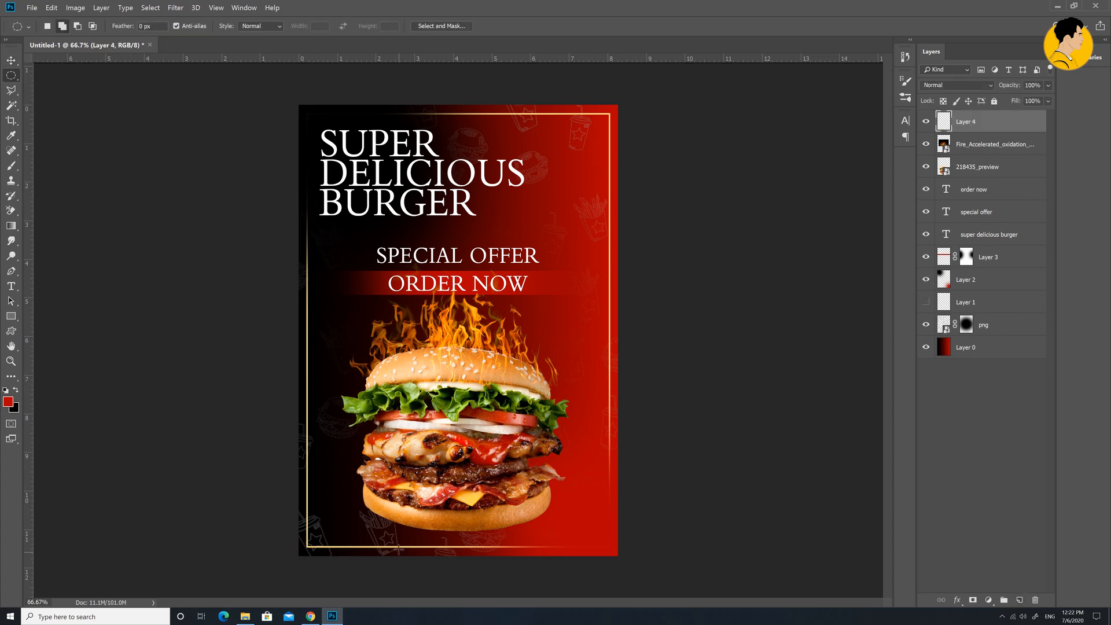
left_click_drag(372, 530, 559, 542)
left_click(16, 390)
key("alt+BackSpace")
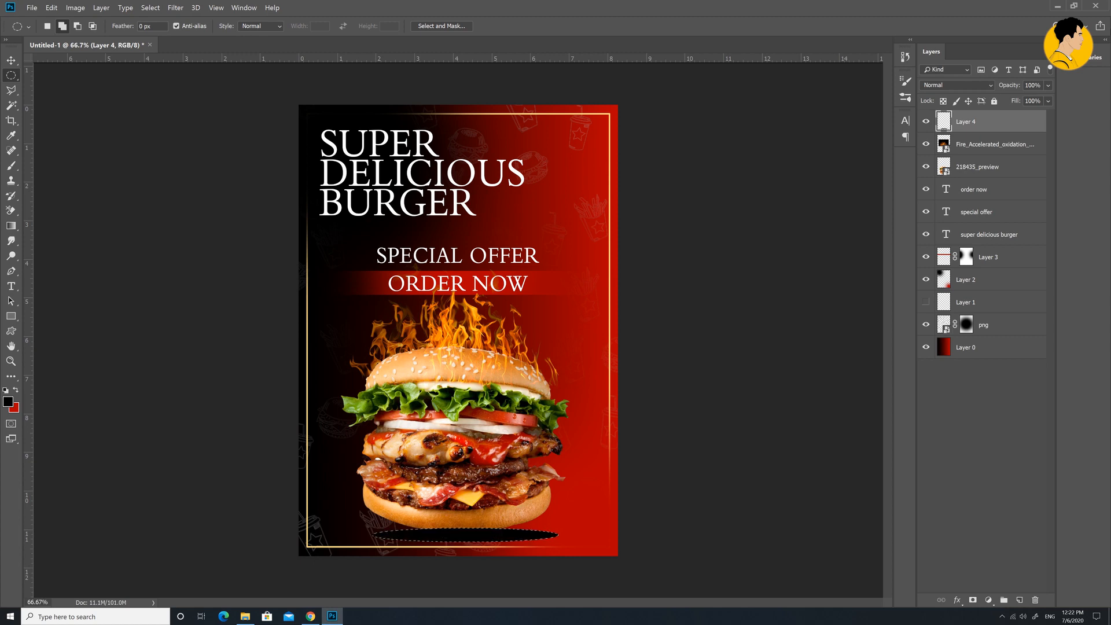
Apply a Gaussian Blur with a 29.1 pixel radius to the black ellipse while its selection is active.
left_click(11, 60)
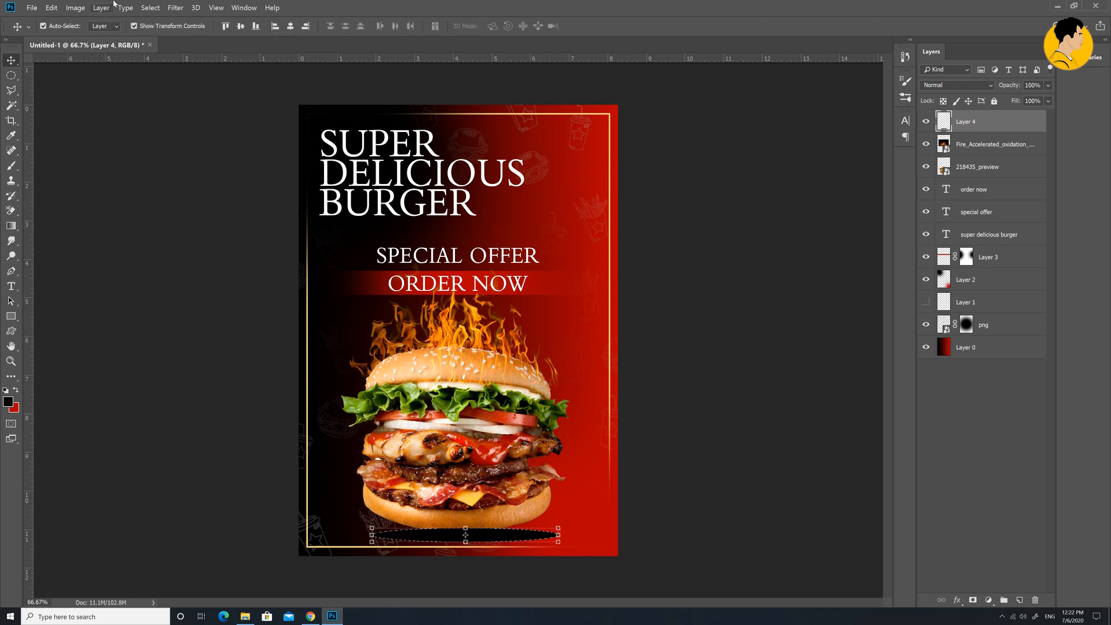
left_click(173, 8)
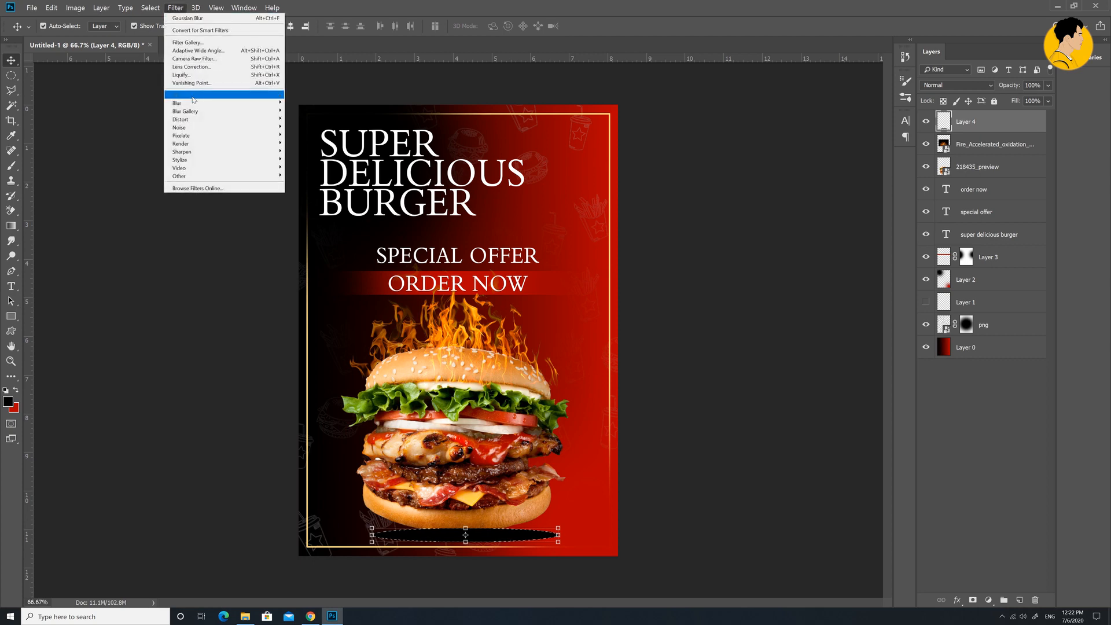
mouse_move(191, 103)
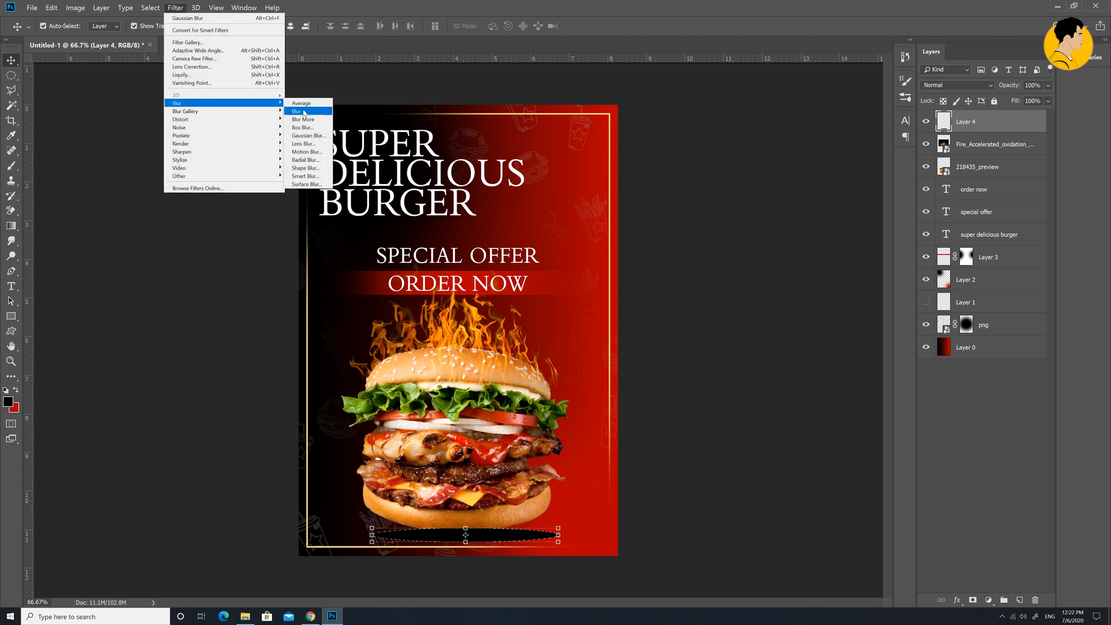
left_click(308, 136)
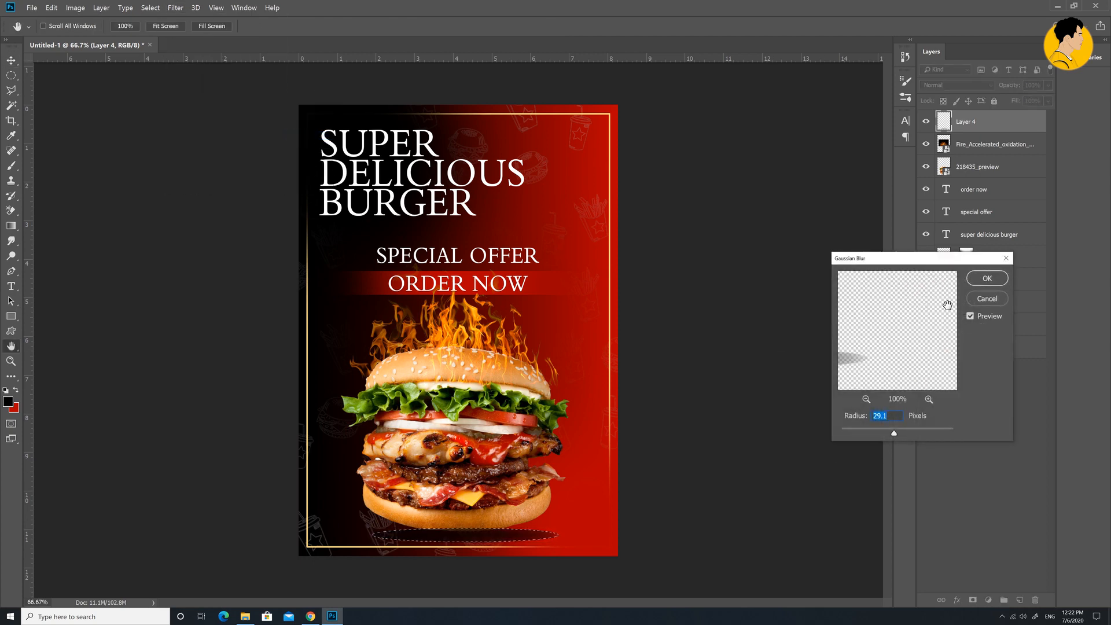
left_click(986, 277)
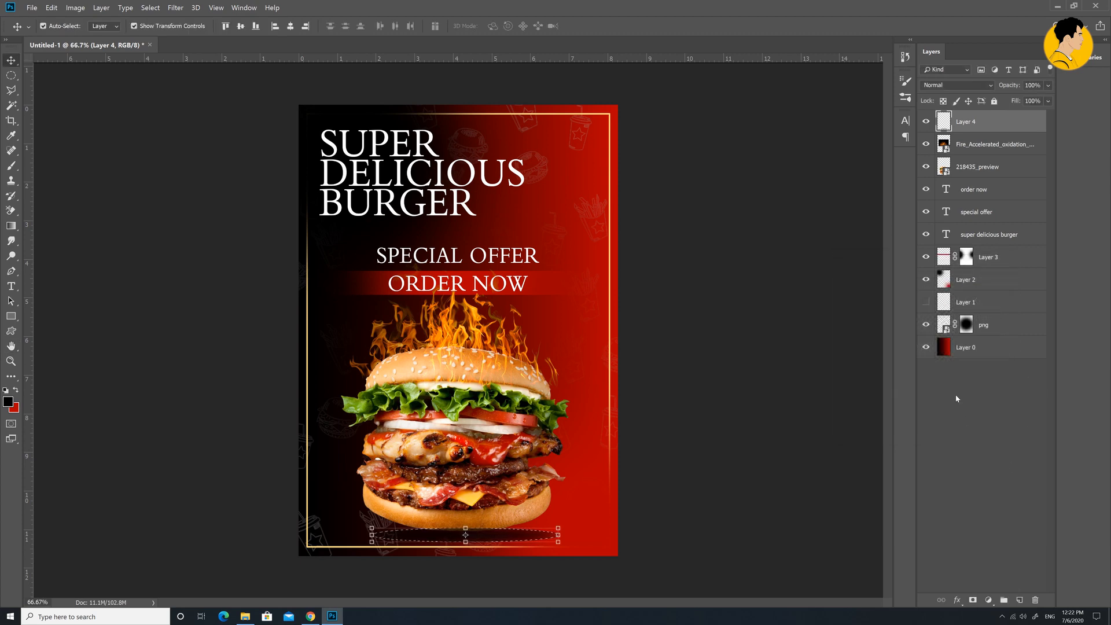
Remove the elliptical selection and apply Gaussian Blur again to the shadow so it fades beyond its edges, and deselect the layer.
key("ctrl+d")
left_click(169, 7)
mouse_move(211, 103)
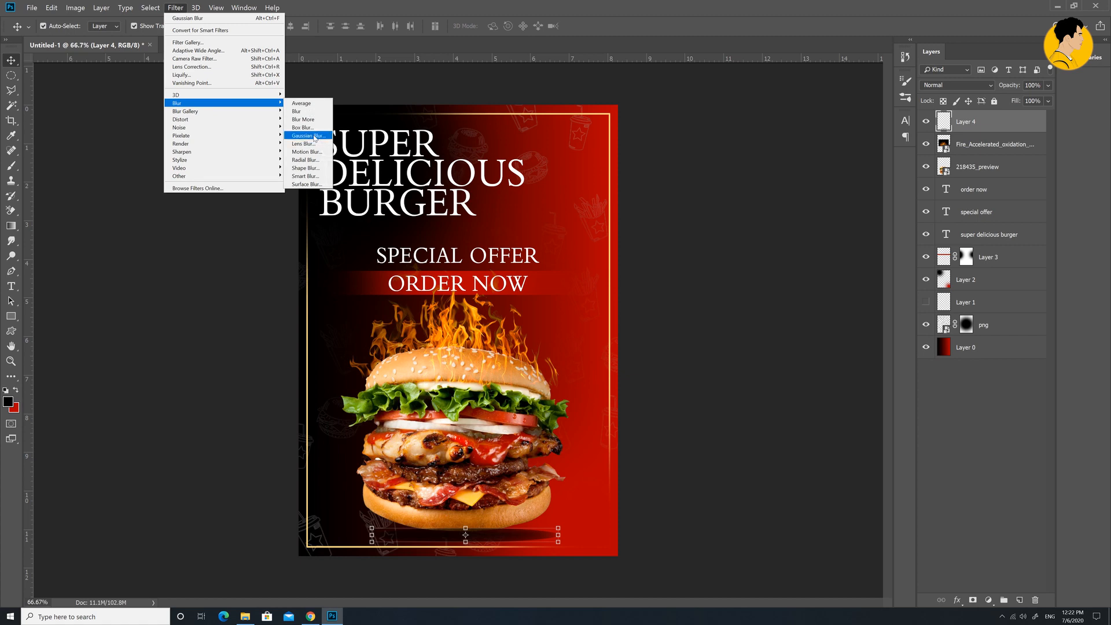
left_click(313, 136)
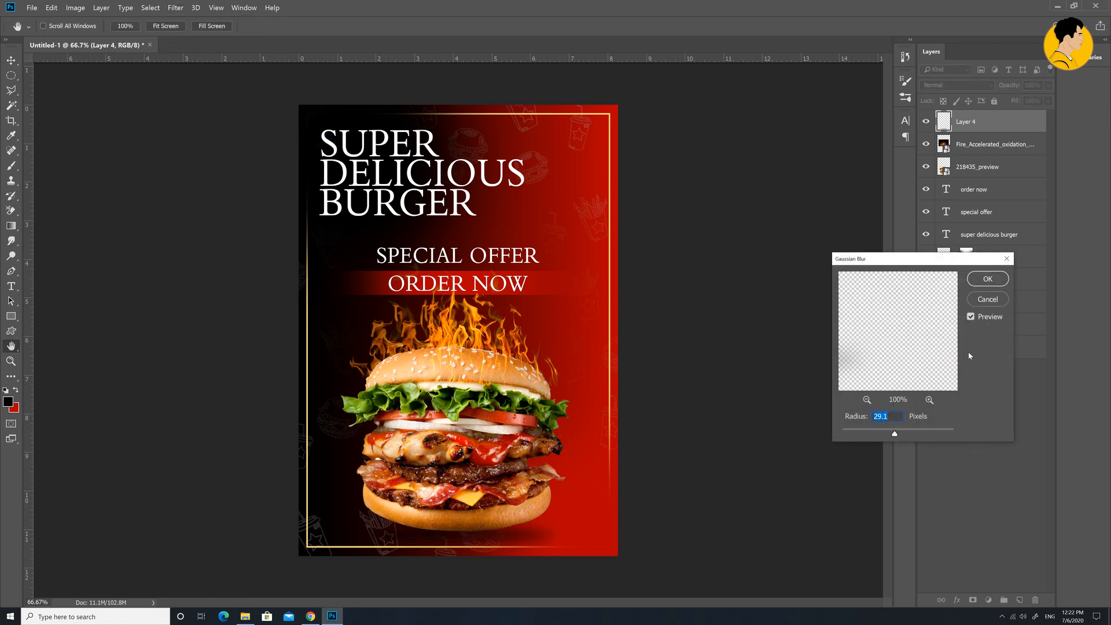
mouse_move(883, 437)
left_mouse_down()
mouse_move(900, 430)
mouse_move(890, 435)
left_mouse_up()
left_click(987, 279)
left_click(992, 418)
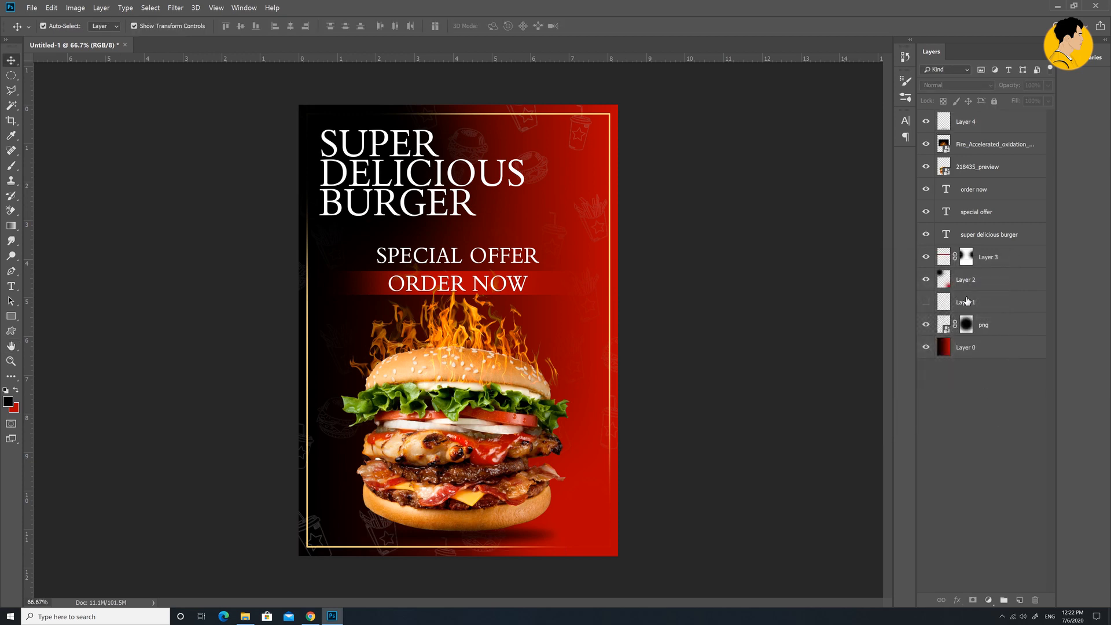
Move the shadow layer, Layer 4, down the stack to directly below the burger layer, and deselect it.
left_click(1007, 133)
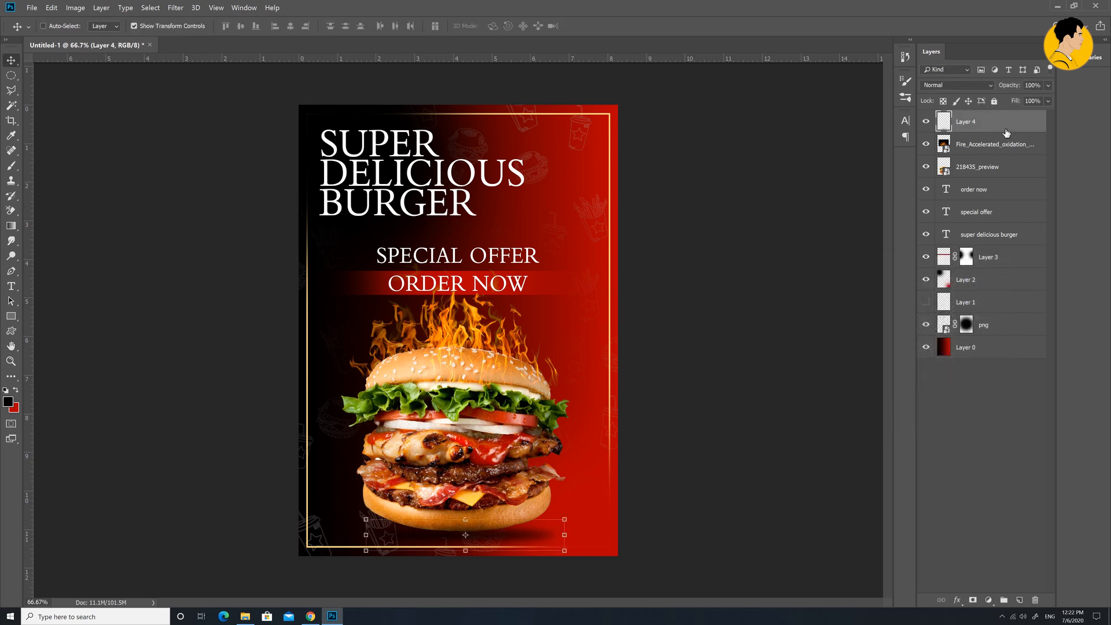
key("ctrl+bracketleft")
key("ctrl+bracketleft")
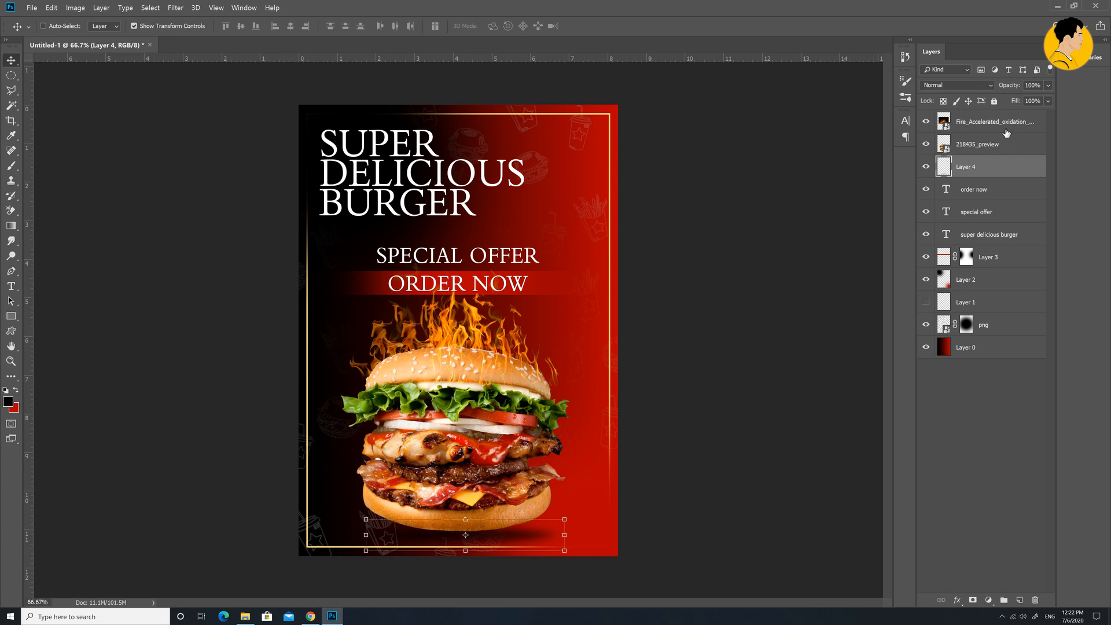
left_click(990, 421)
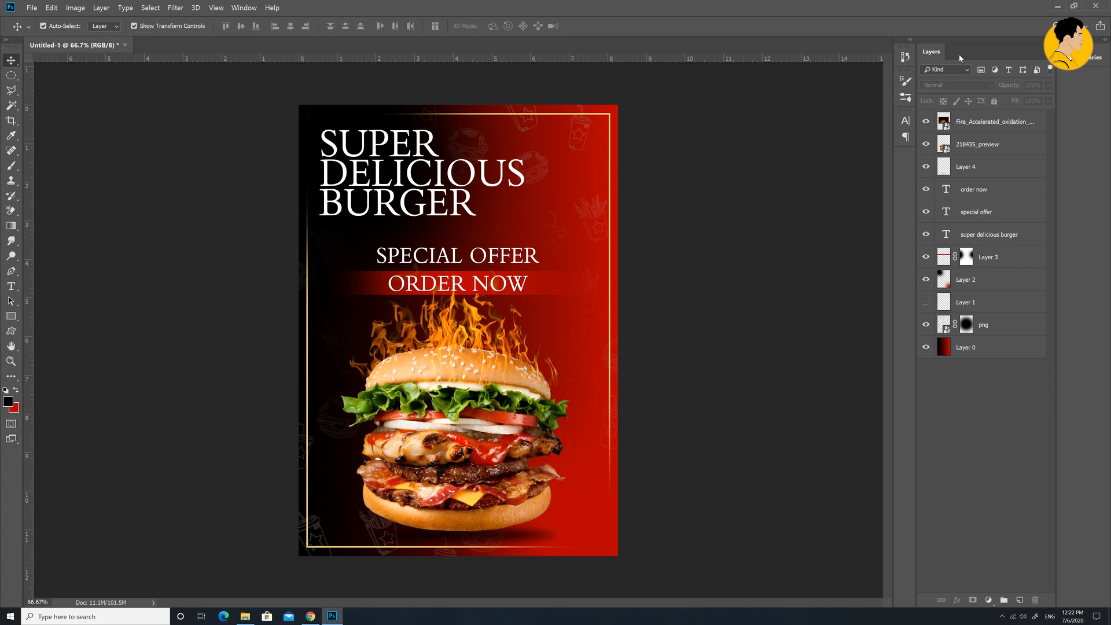
Try red (ff0000), blue, green and orange text colors on the word "SPECIAL" and return it to white.
left_click(978, 196)
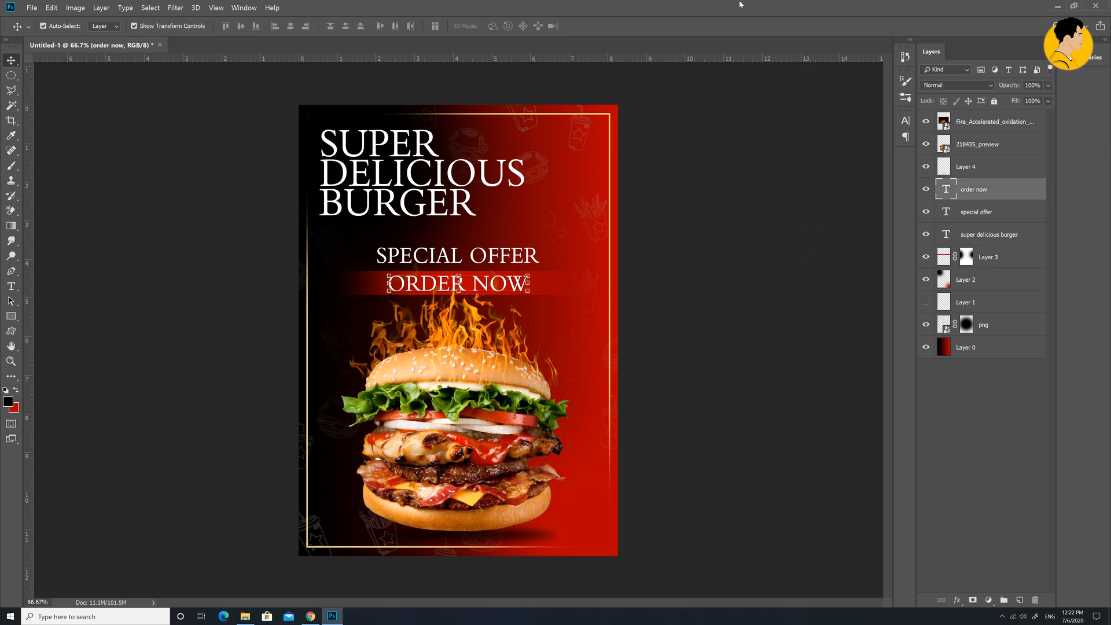
left_click(996, 219)
key("m")
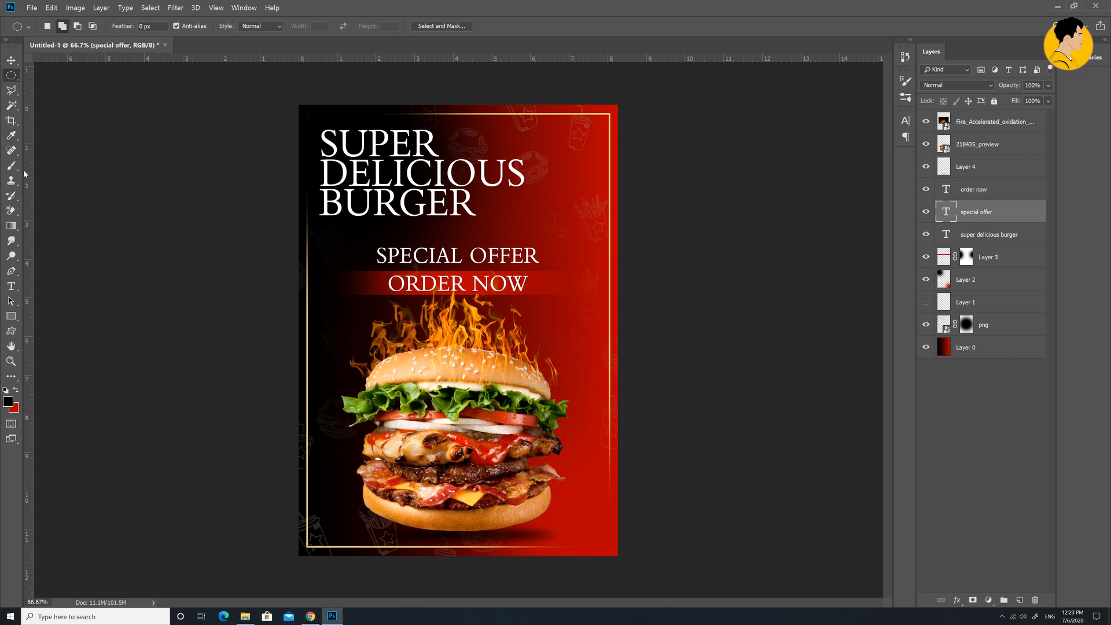
left_click(11, 286)
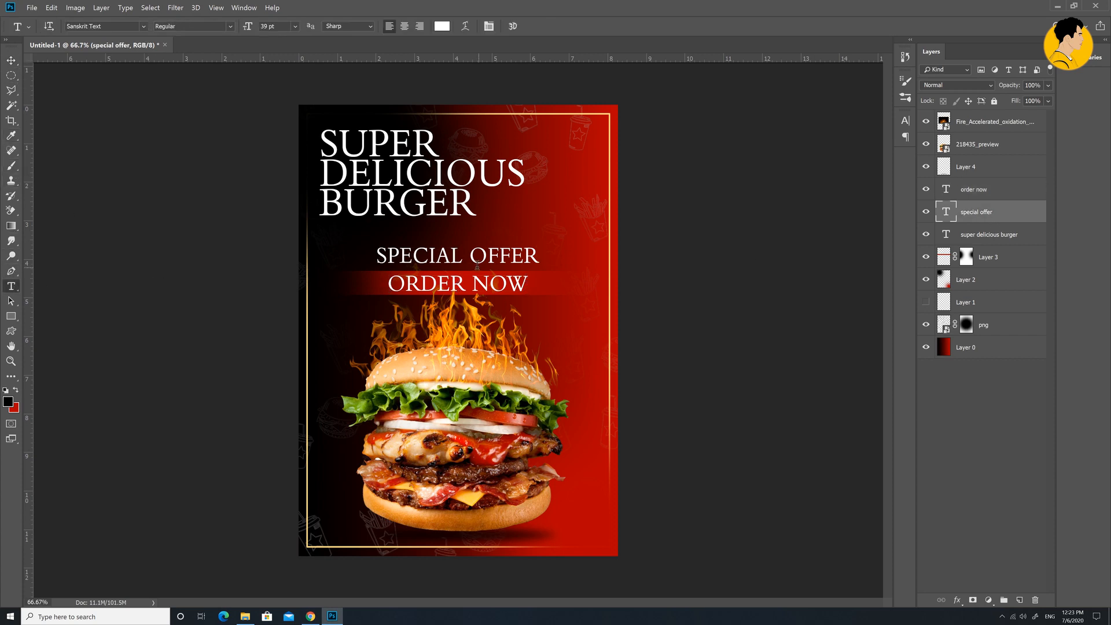
left_click_drag(378, 255, 468, 255)
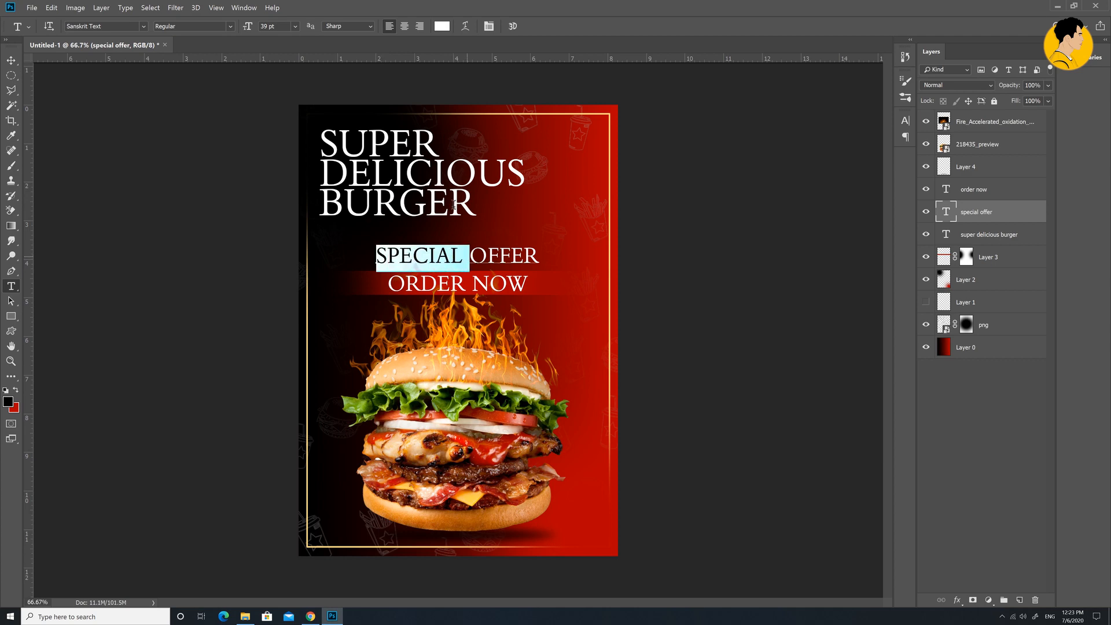
left_click(443, 26)
type("ff0000")
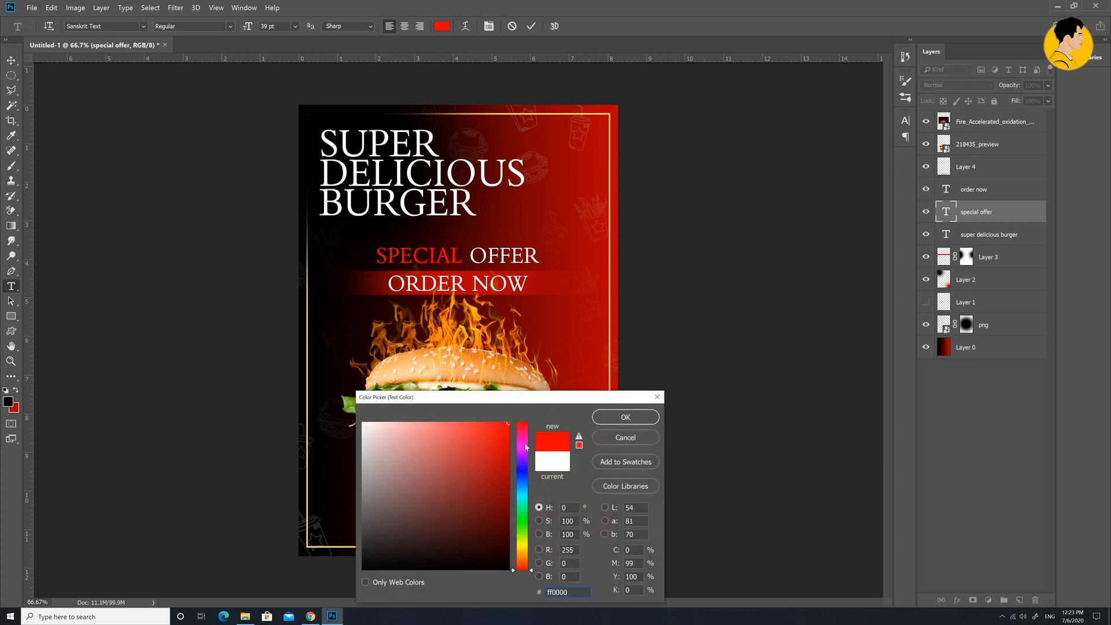
left_click_drag(529, 456, 524, 499)
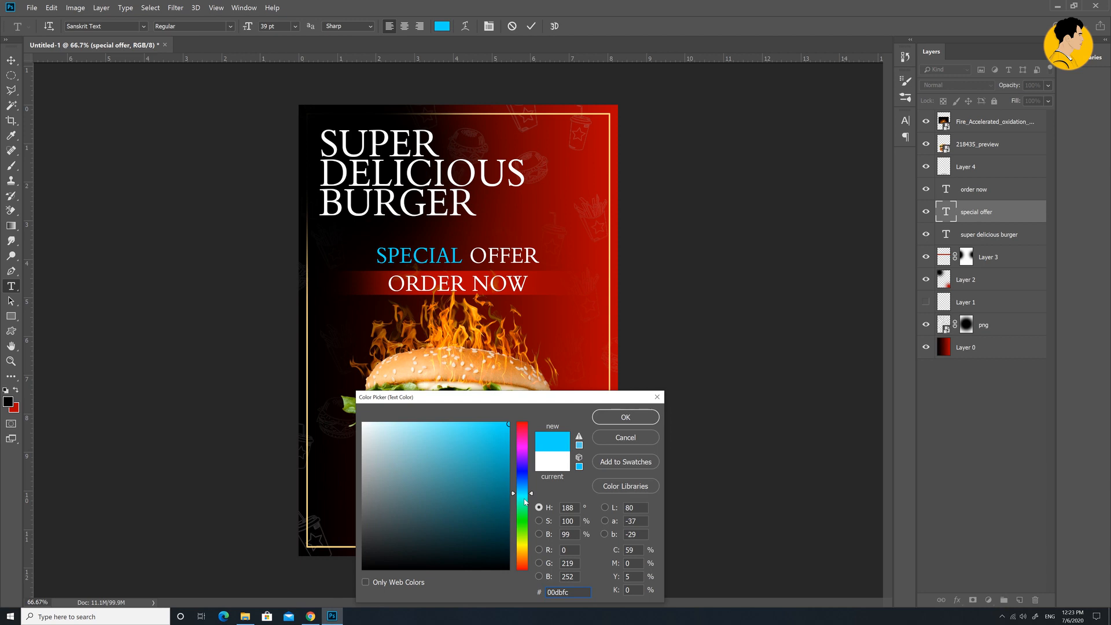
mouse_move(519, 508)
left_mouse_down()
mouse_move(525, 530)
mouse_move(524, 516)
left_mouse_up()
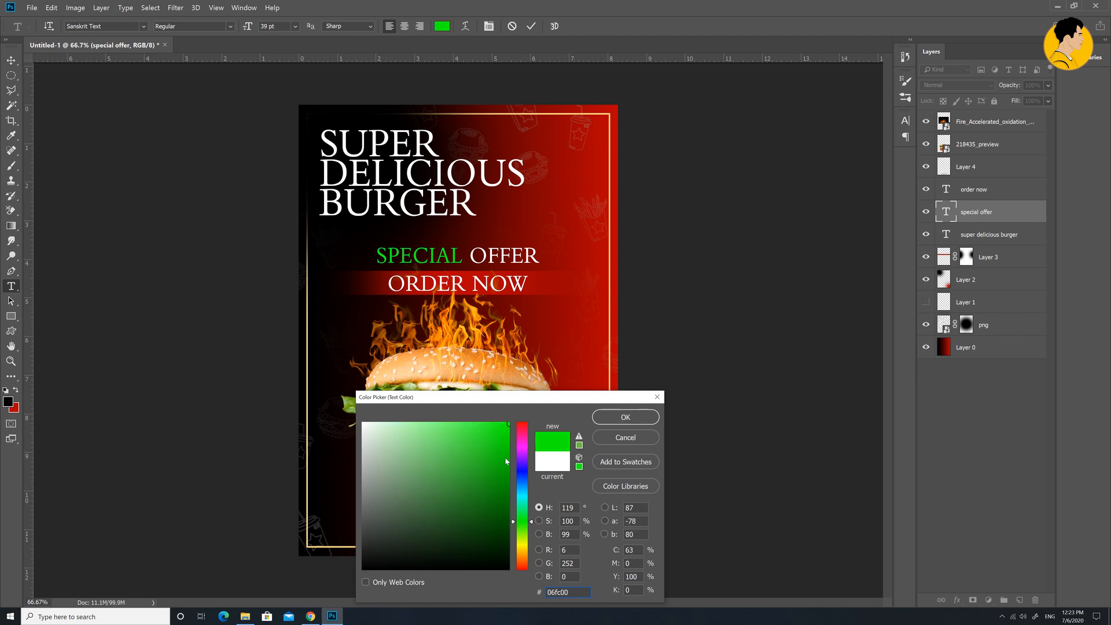
left_click_drag(526, 489, 526, 574)
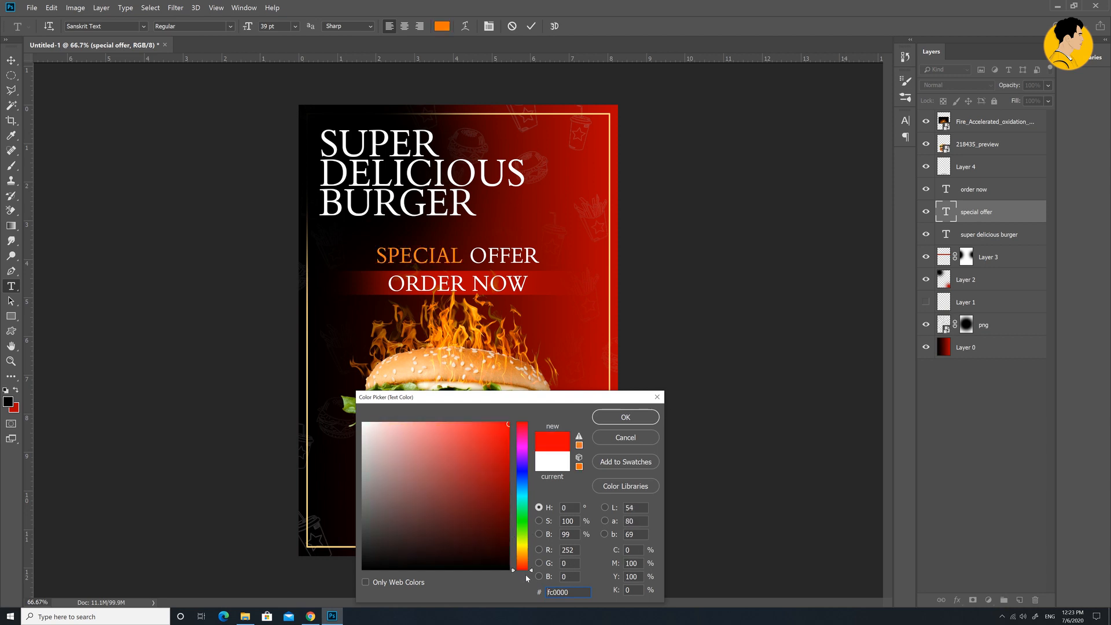
left_click(363, 423)
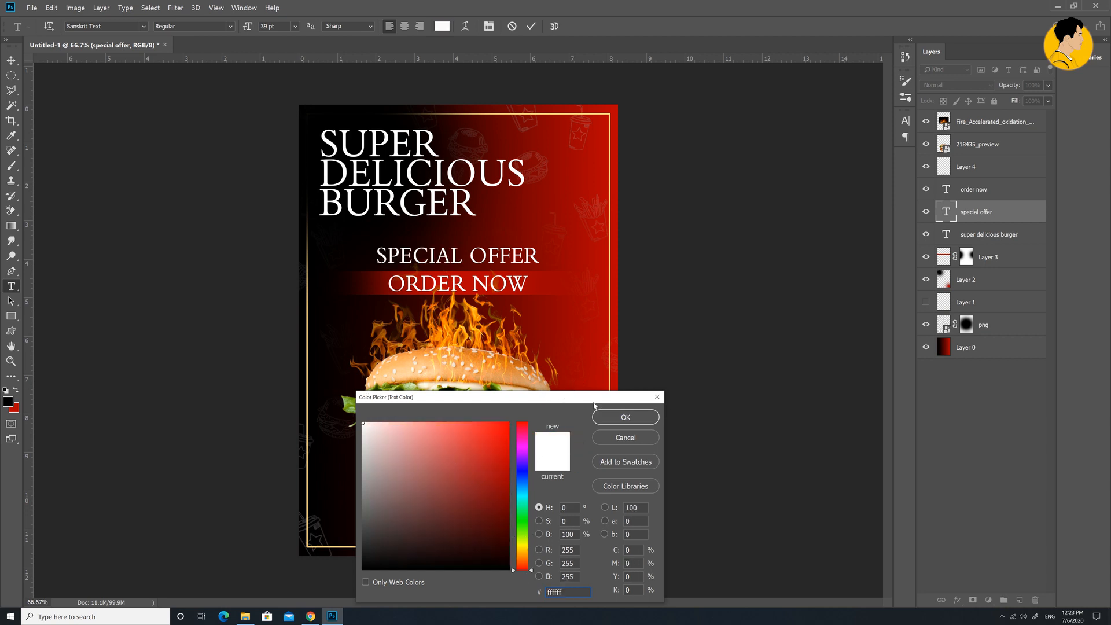
left_click(625, 417)
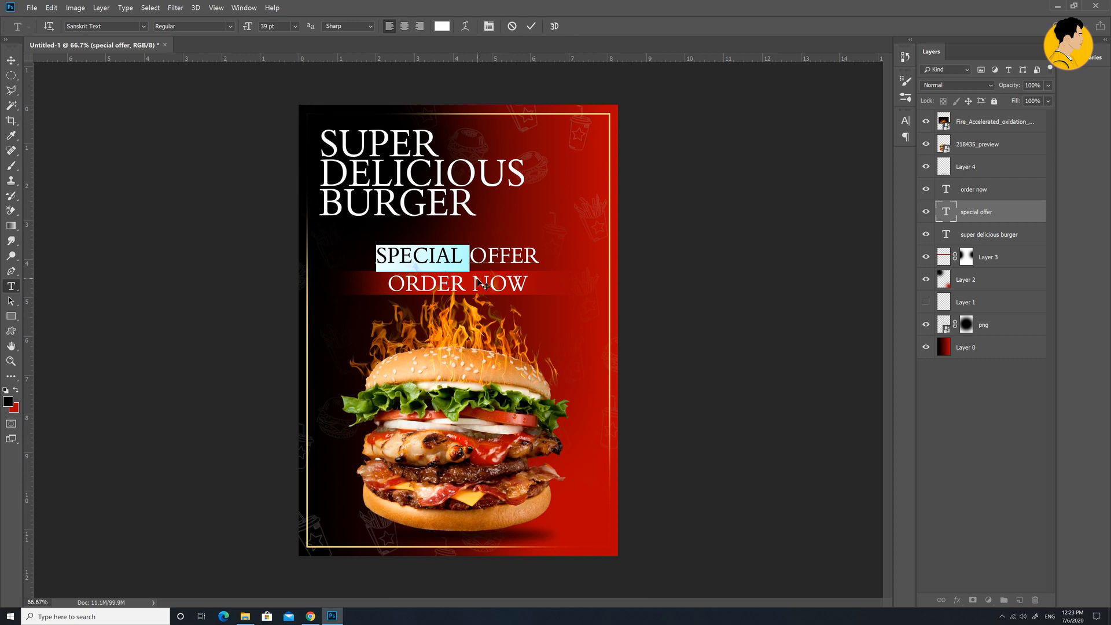
Color the headline word "DELICIOUS" orange (fb8b3c), sampling shades from the top bun.
left_click(642, 178)
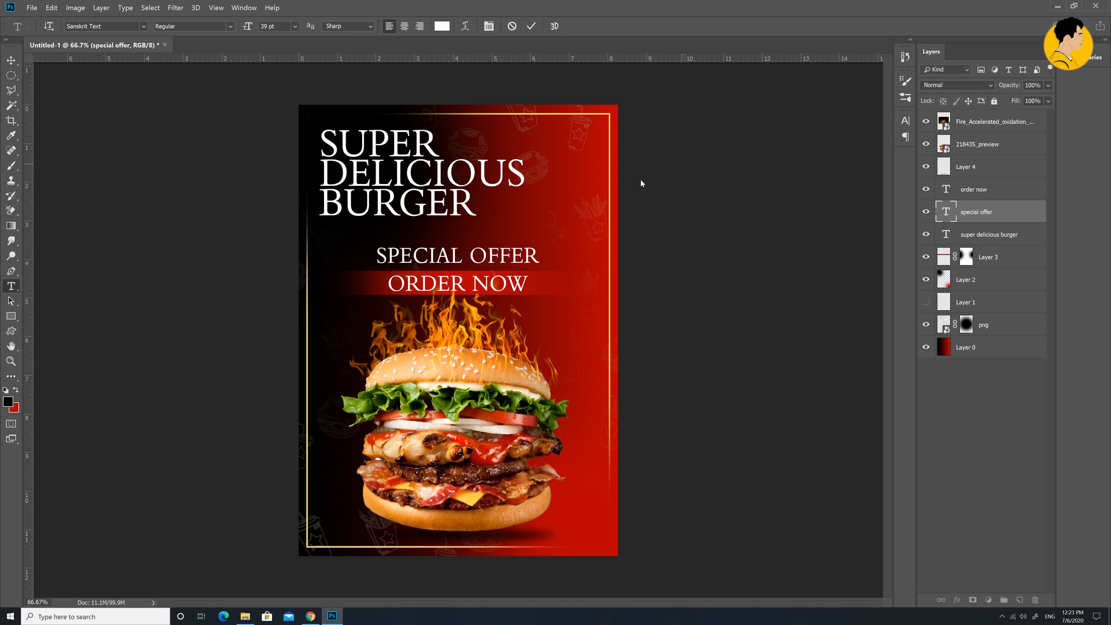
left_click_drag(322, 172, 562, 172)
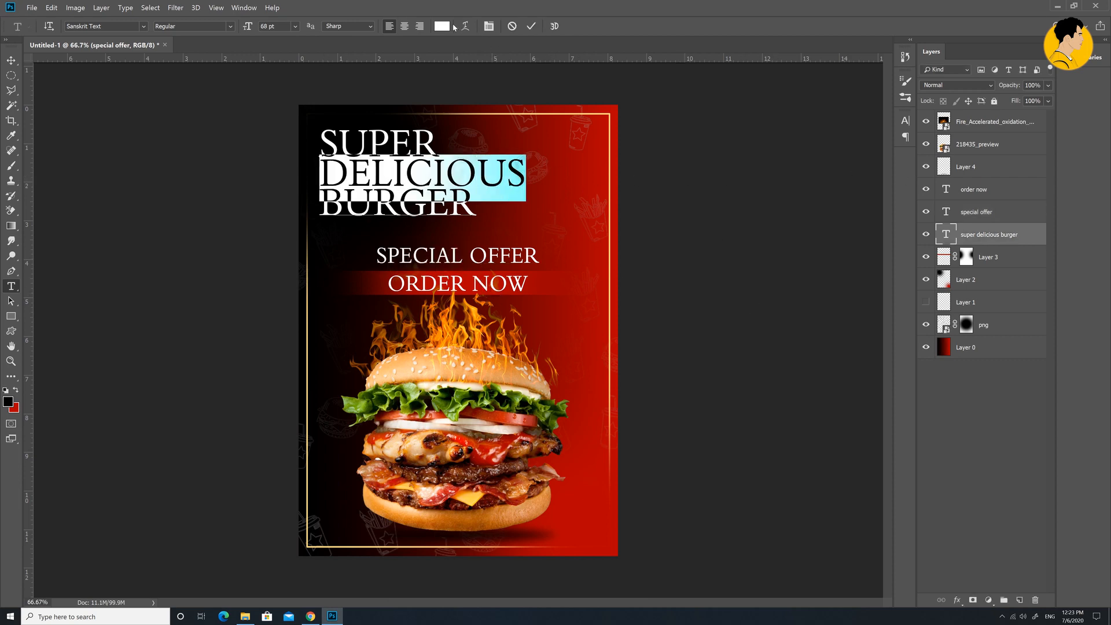
left_click(441, 26)
left_click(482, 369)
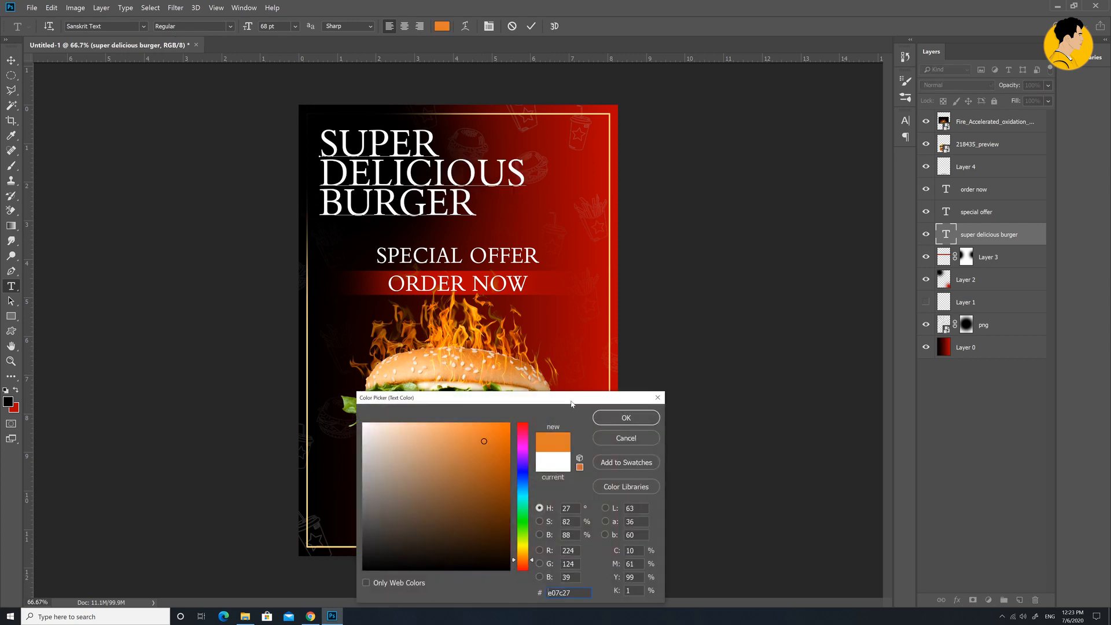
left_click(495, 368)
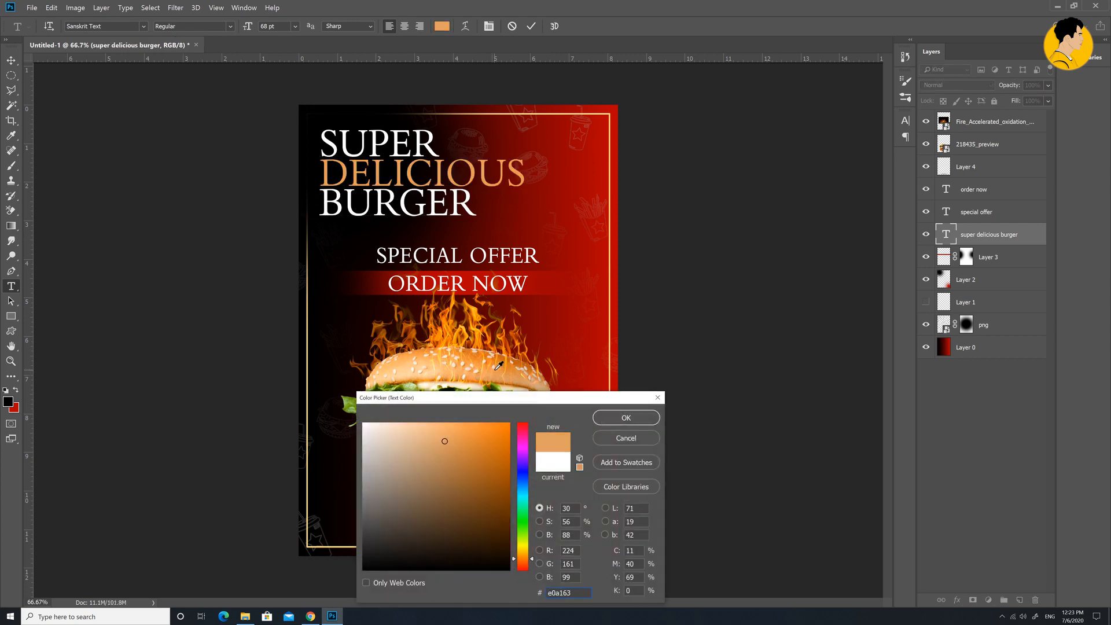
left_click(498, 365)
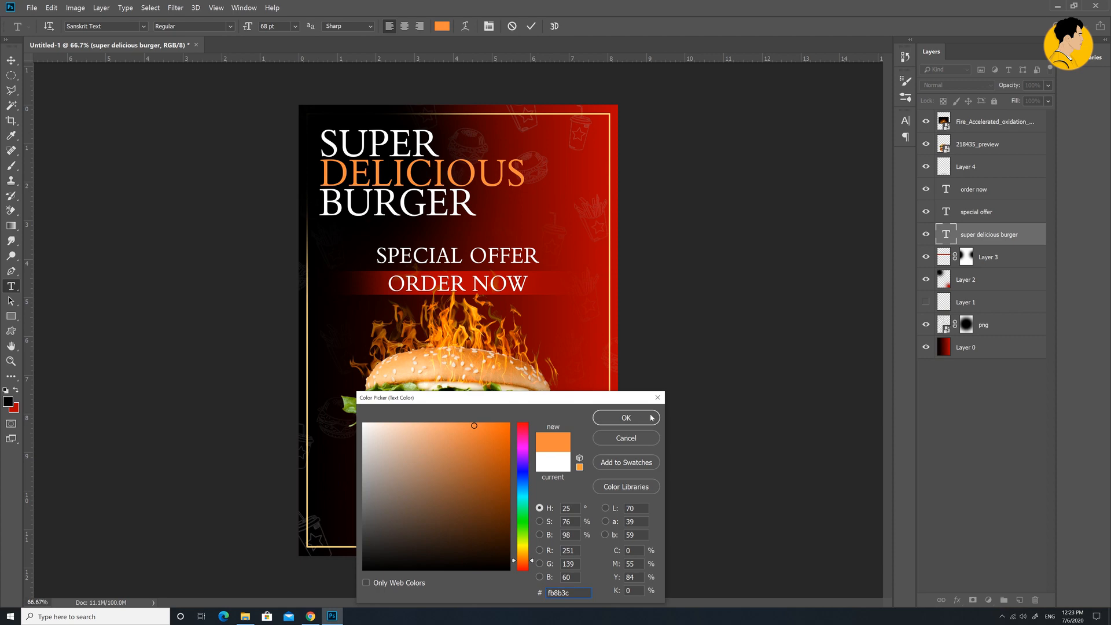
left_click(651, 417)
left_click(656, 211)
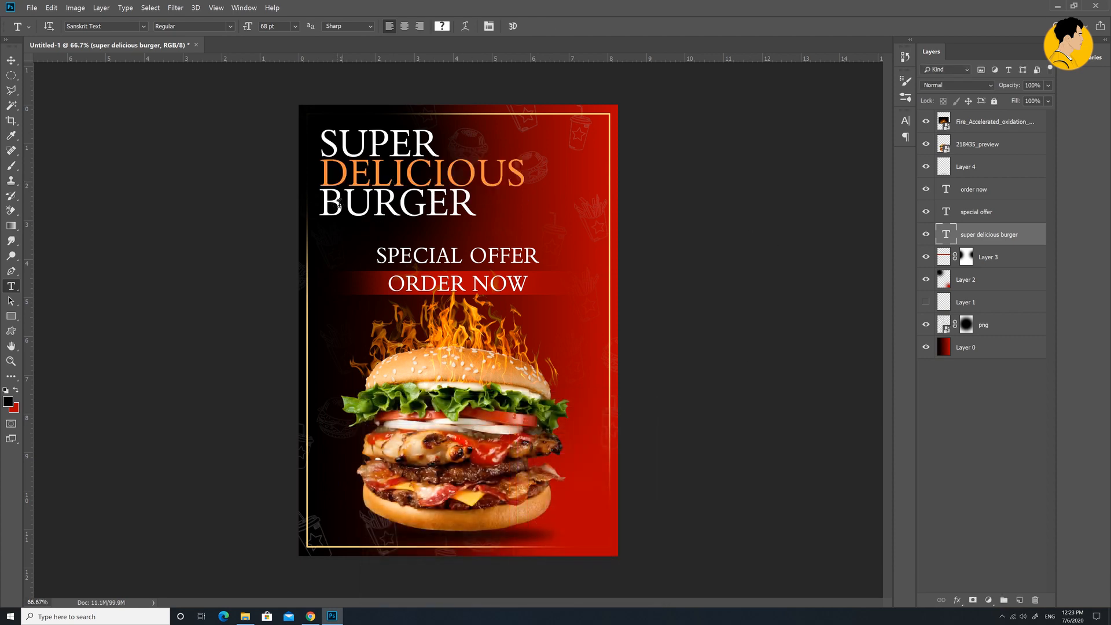
Try dark red (960d06) and orange-red (ff4100) as the text color of the headline word "BURGER", sampling from the burger image.
left_click_drag(328, 199, 487, 200)
left_click(442, 26)
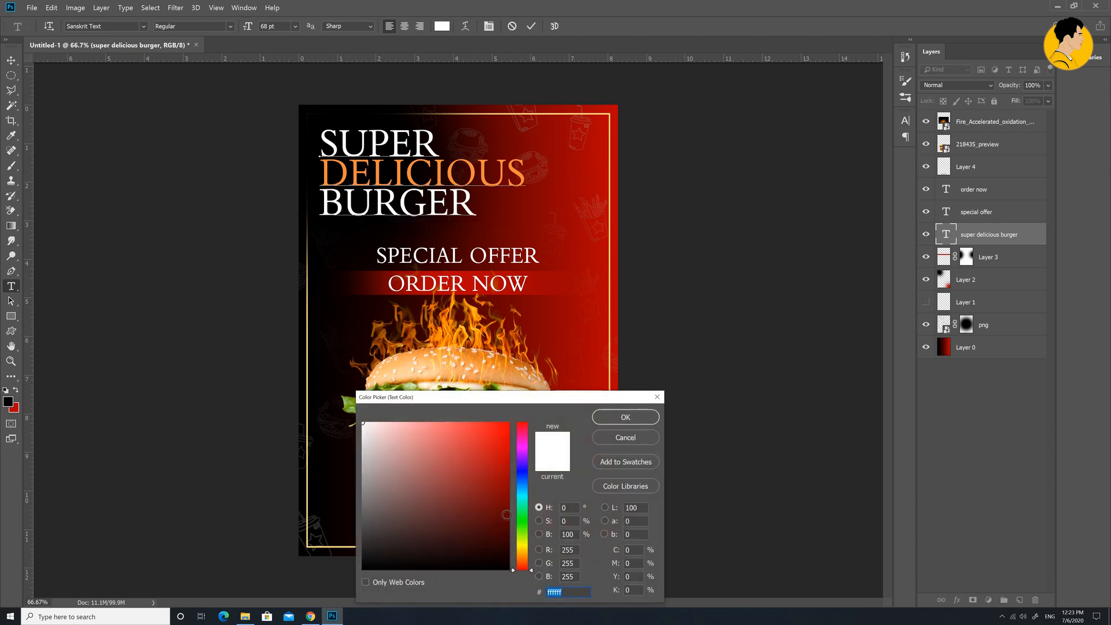
left_click_drag(520, 400, 760, 410)
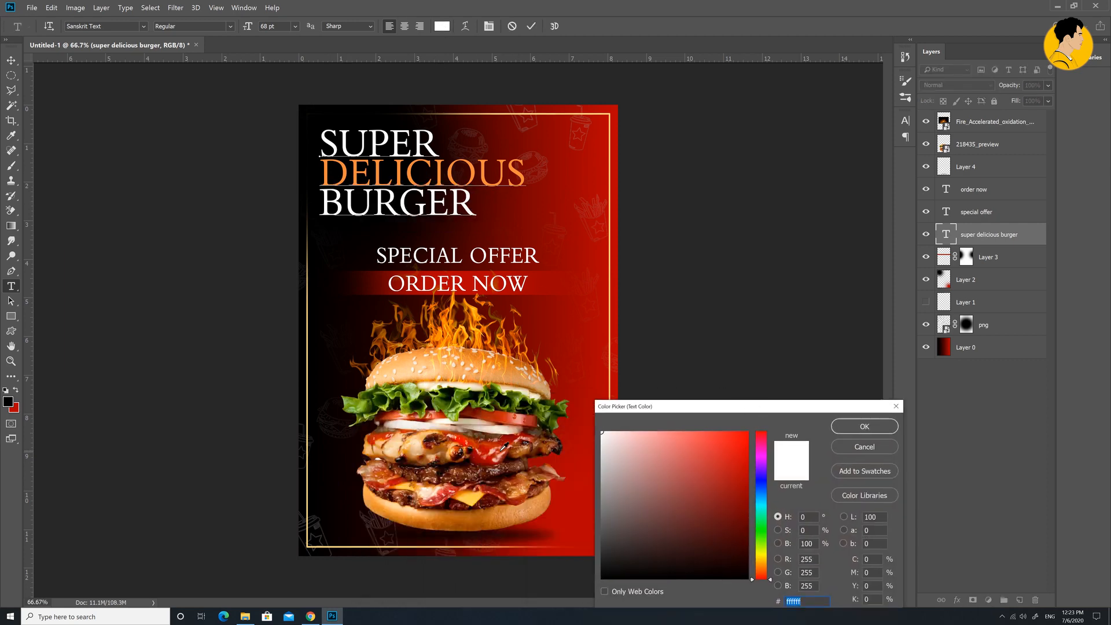
left_click(504, 446)
left_click(501, 430)
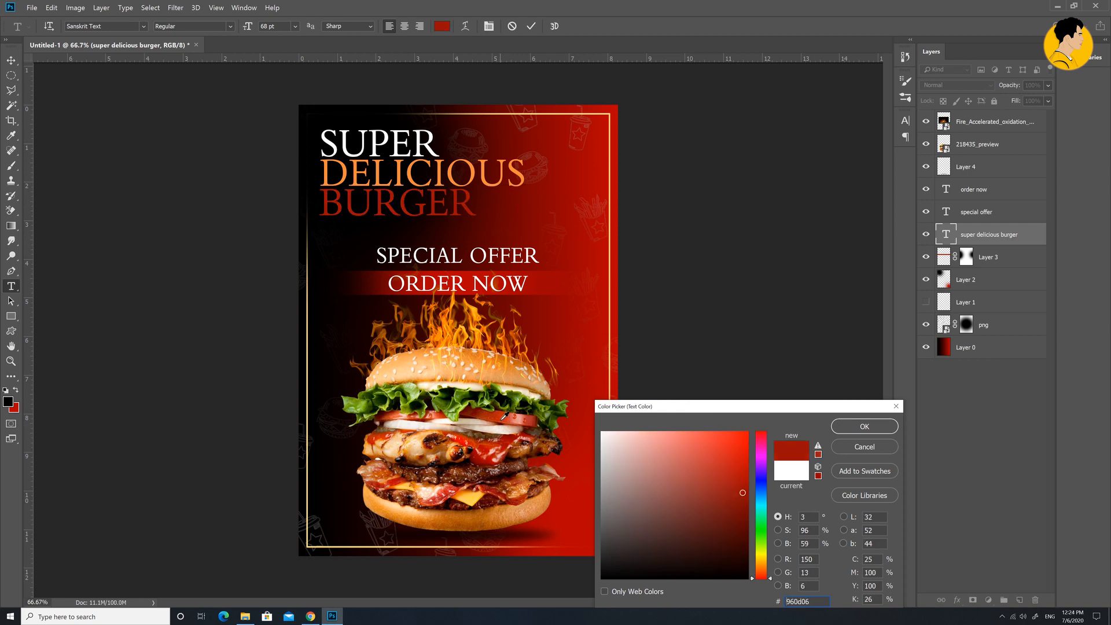
left_click(504, 410)
left_click(524, 451)
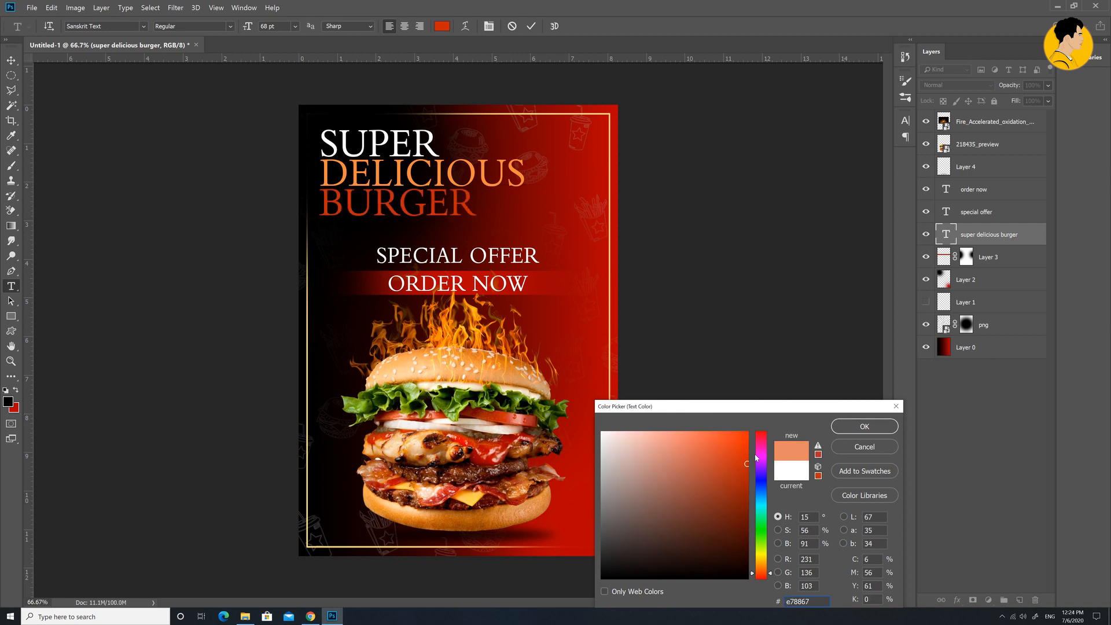
left_click_drag(734, 448, 751, 430)
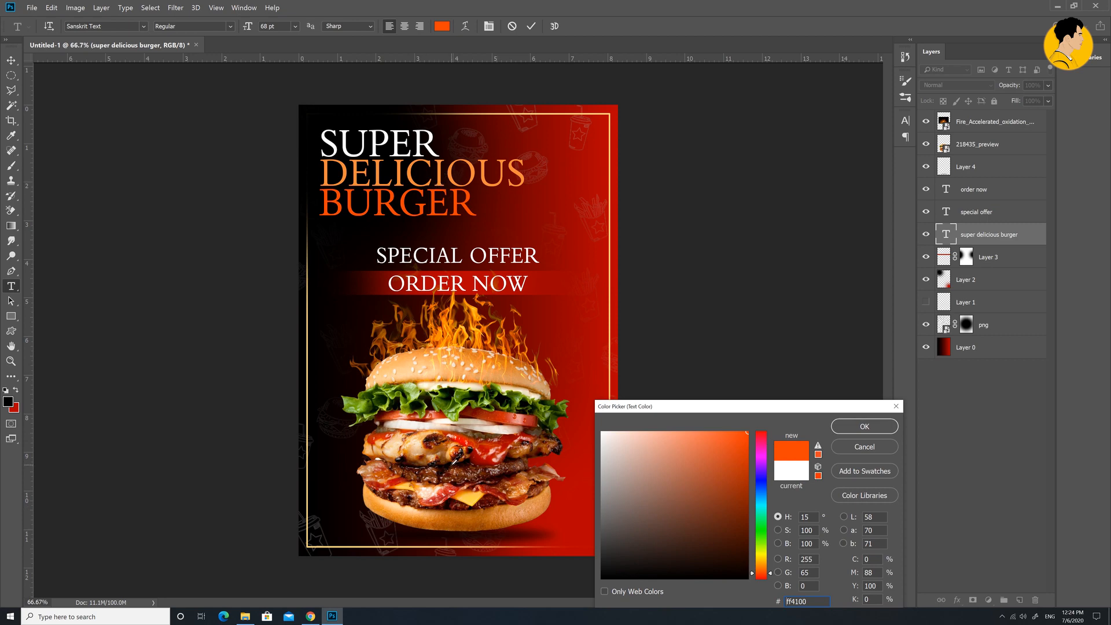
Set the word "BURGER" to golden yellow (ffbf00), based on a yellow sampled from the cheese in the burger.
left_click(470, 501)
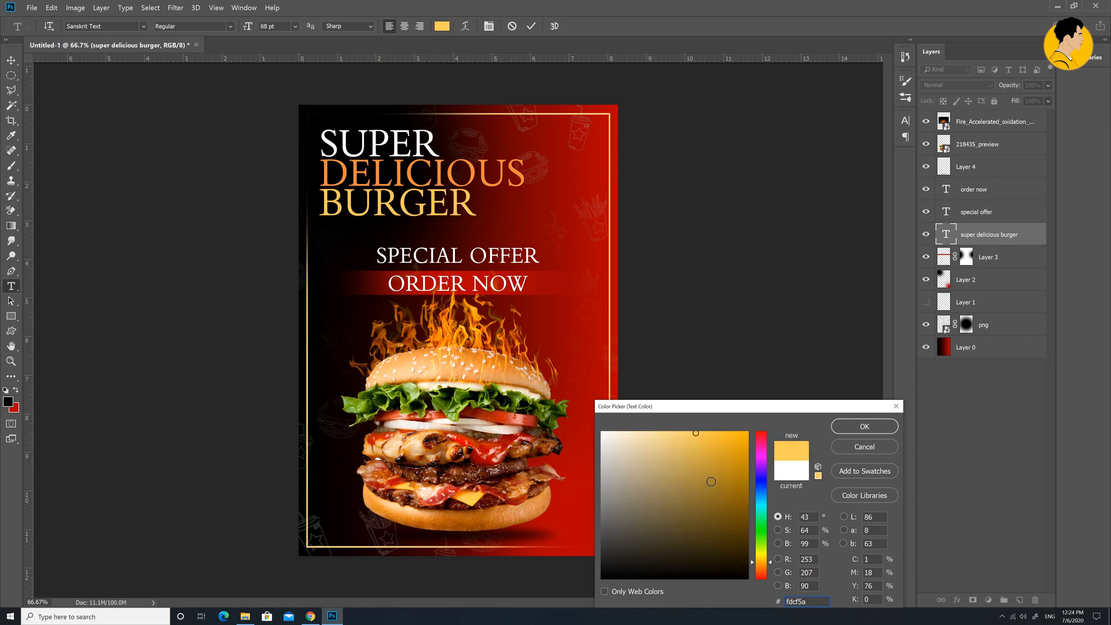
left_click(404, 480)
left_click(475, 498)
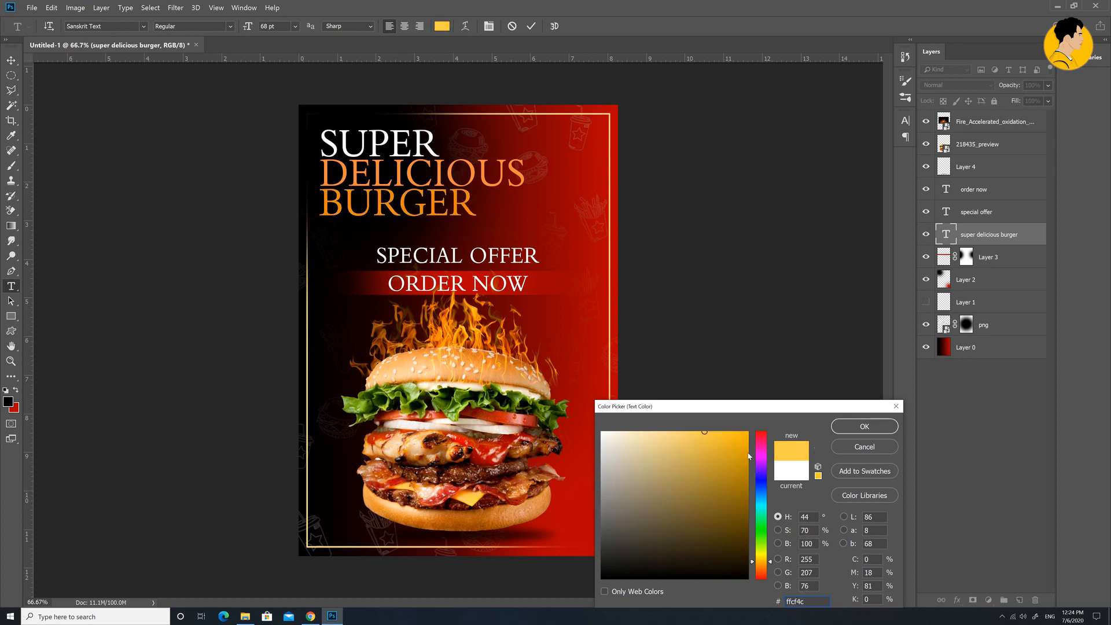
left_click_drag(743, 446, 768, 417)
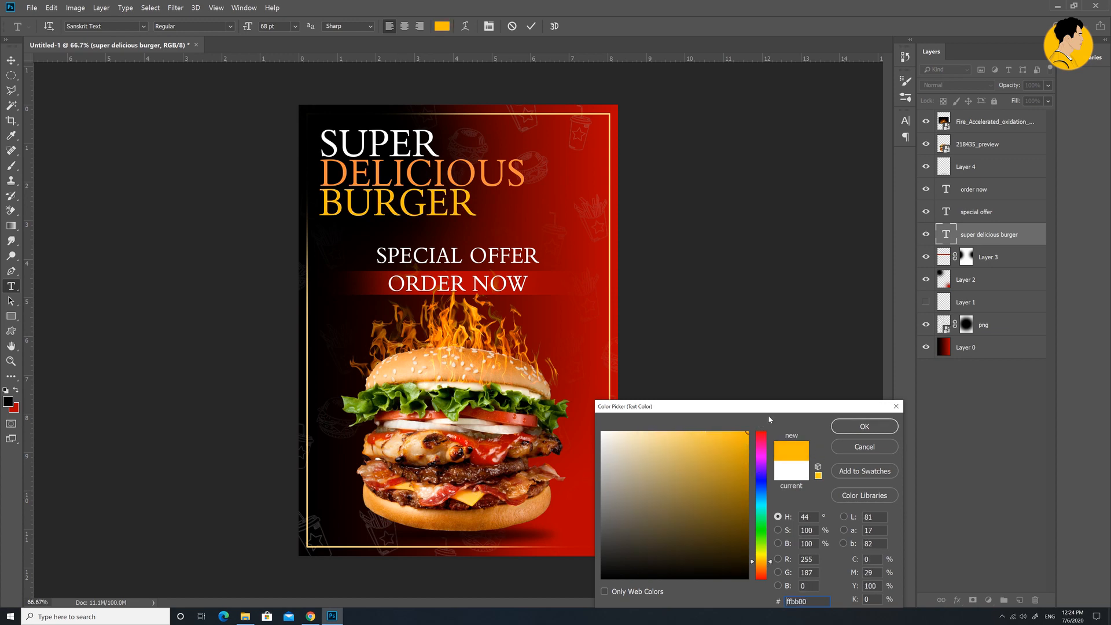
left_click(464, 498)
left_click(468, 501)
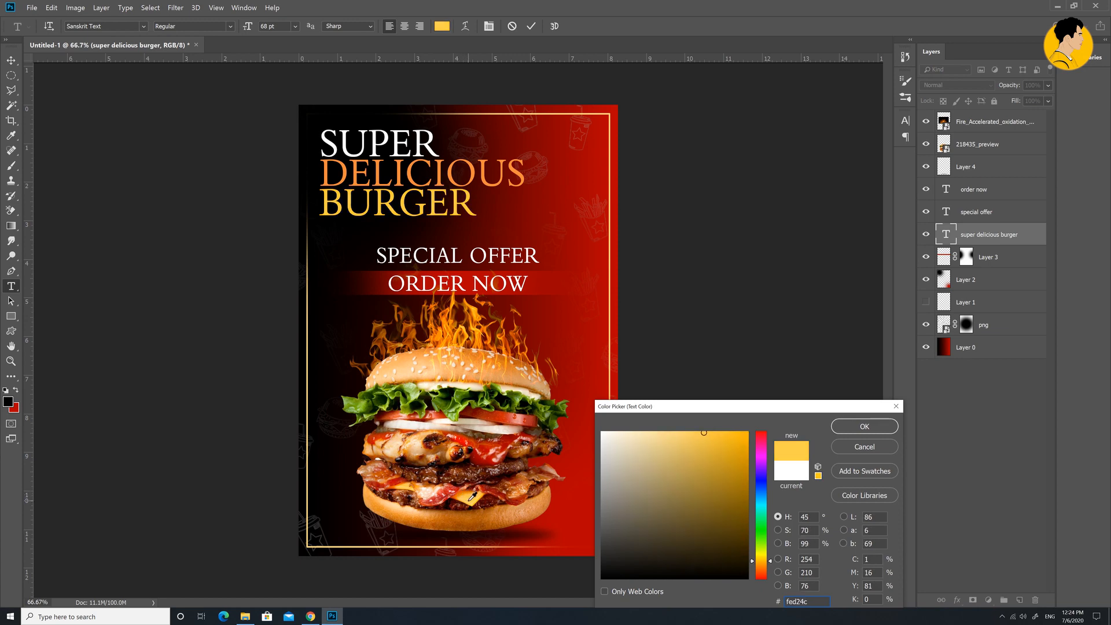
left_click_drag(745, 489, 763, 414)
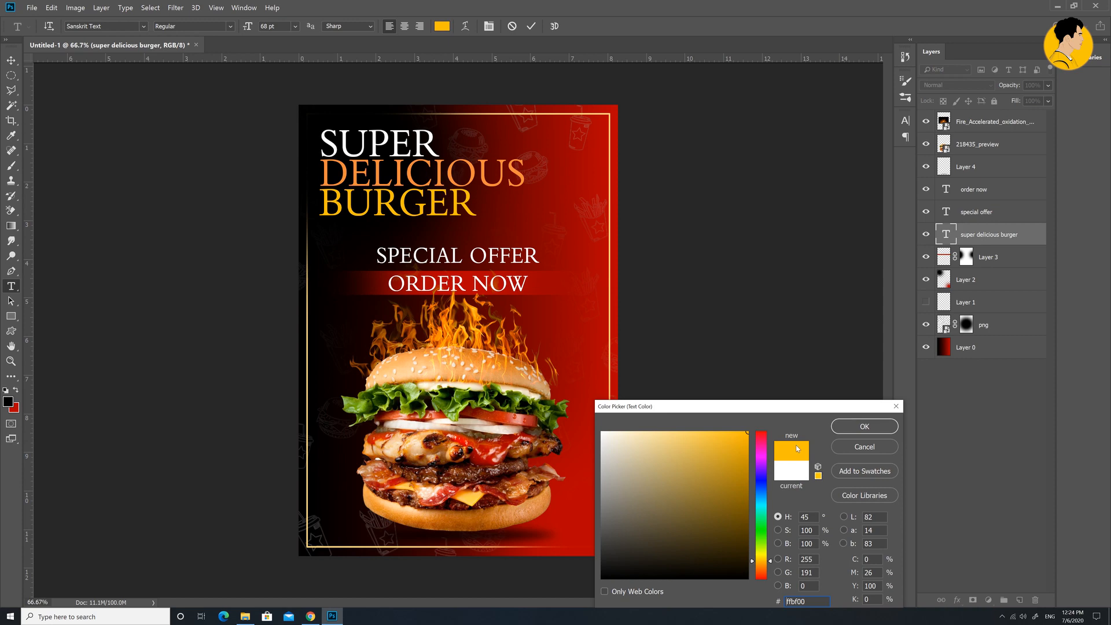
left_click(849, 426)
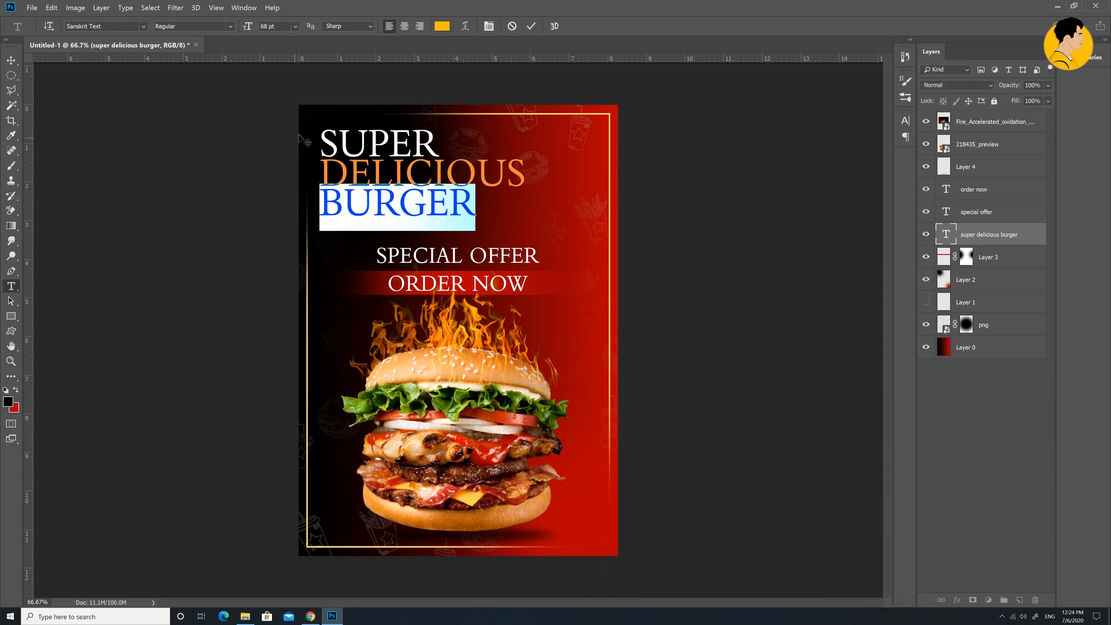
Color the headline word "SUPER" light orange (f0a255), sampled from the top bun.
left_click_drag(322, 139, 447, 142)
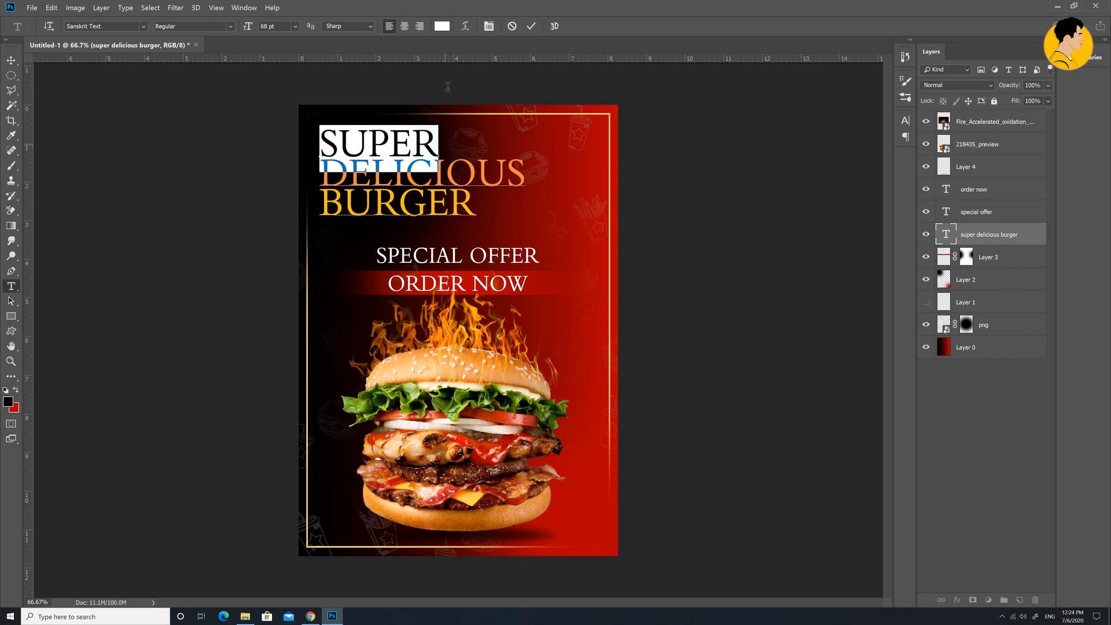
left_click(446, 29)
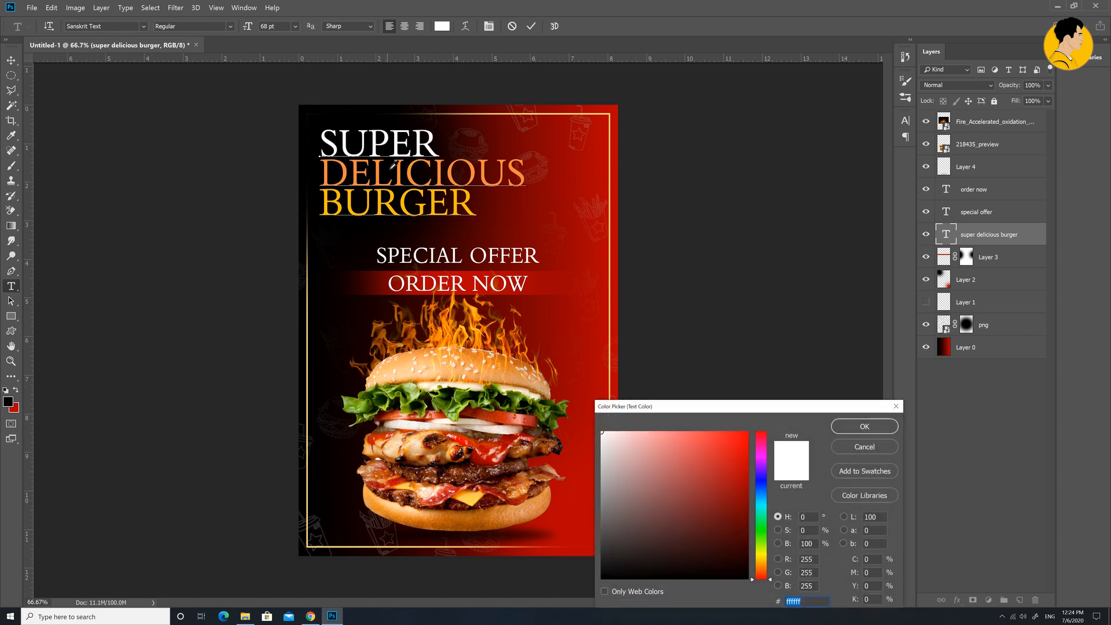
left_click(480, 371)
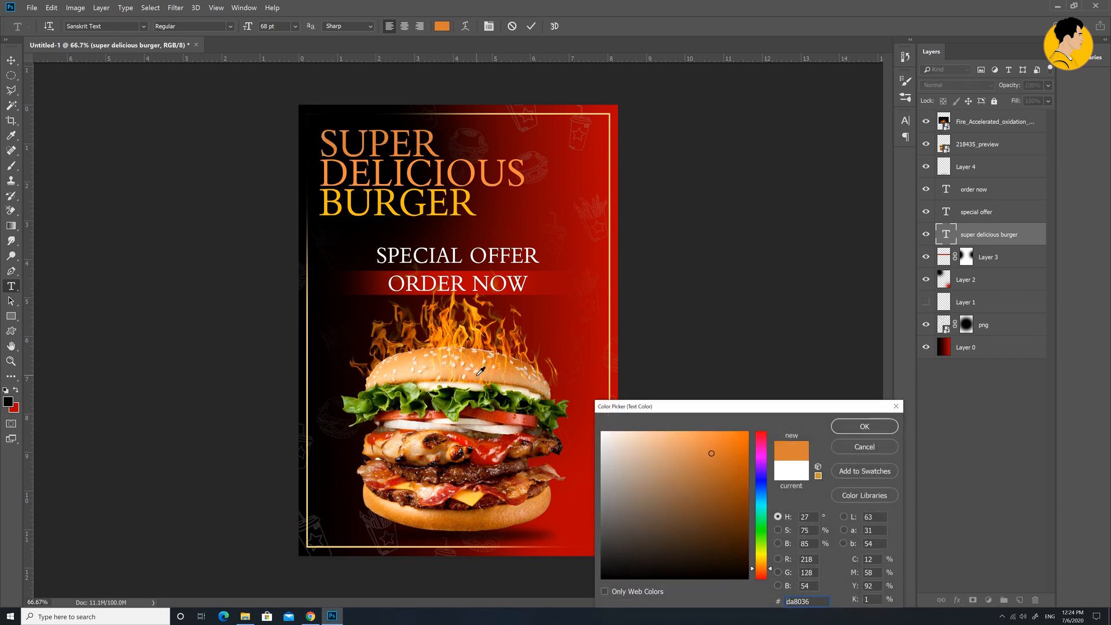
left_click(497, 362)
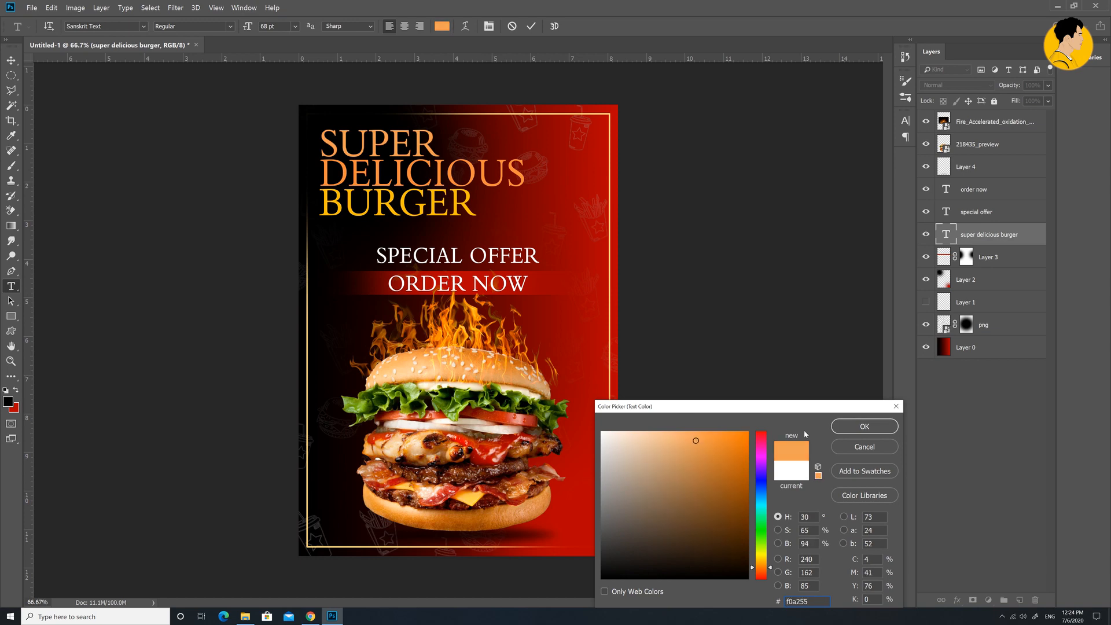
left_click(872, 425)
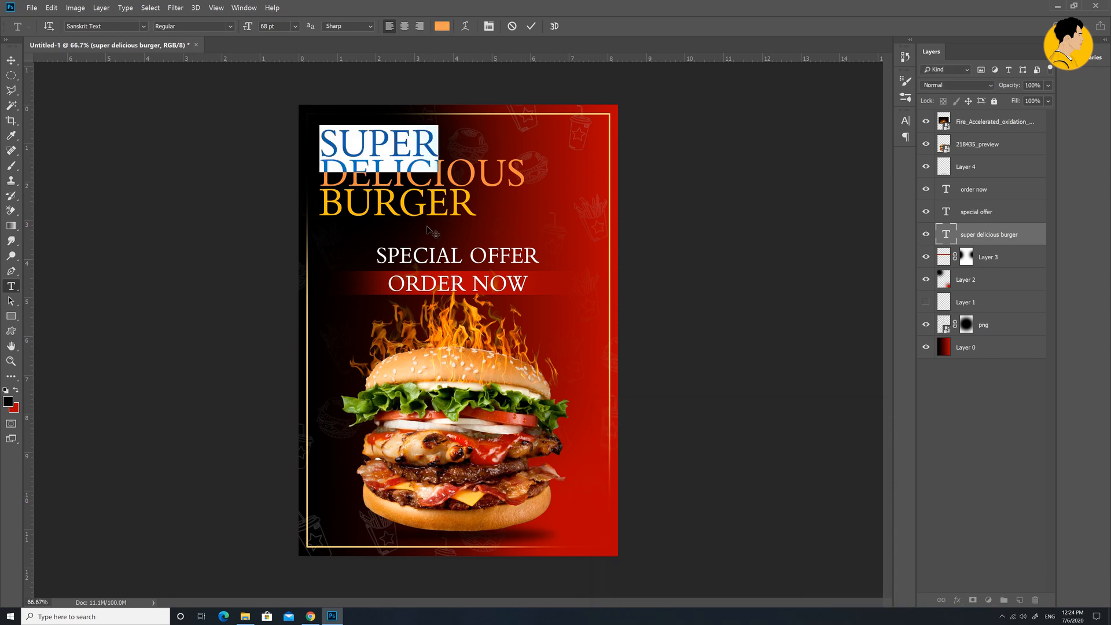
Return the headline word "DELICIOUS" to white (ffffff) and finish editing the text.
left_click_drag(320, 173, 393, 174)
left_click_drag(629, 183, 627, 165)
left_click(441, 26)
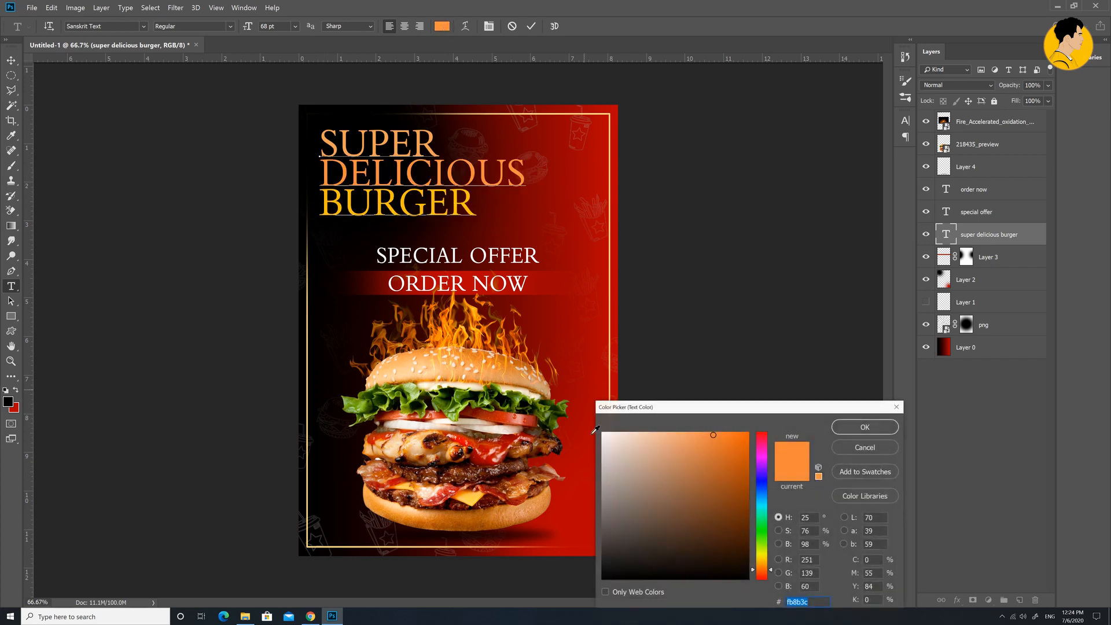
left_click_drag(630, 502, 556, 367)
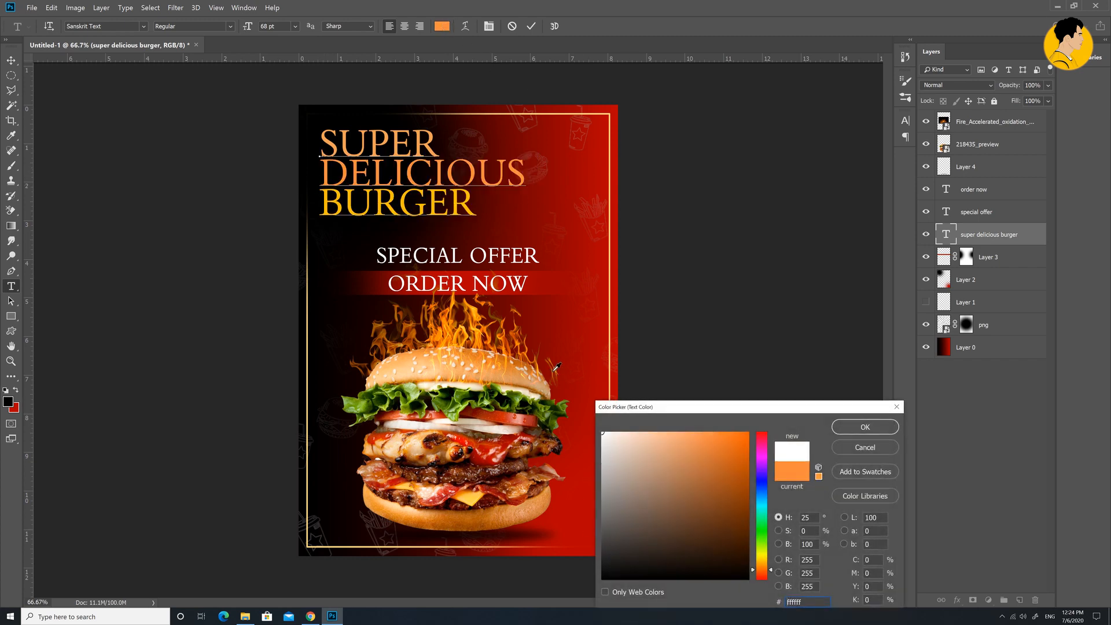
left_click(864, 428)
left_click(11, 61)
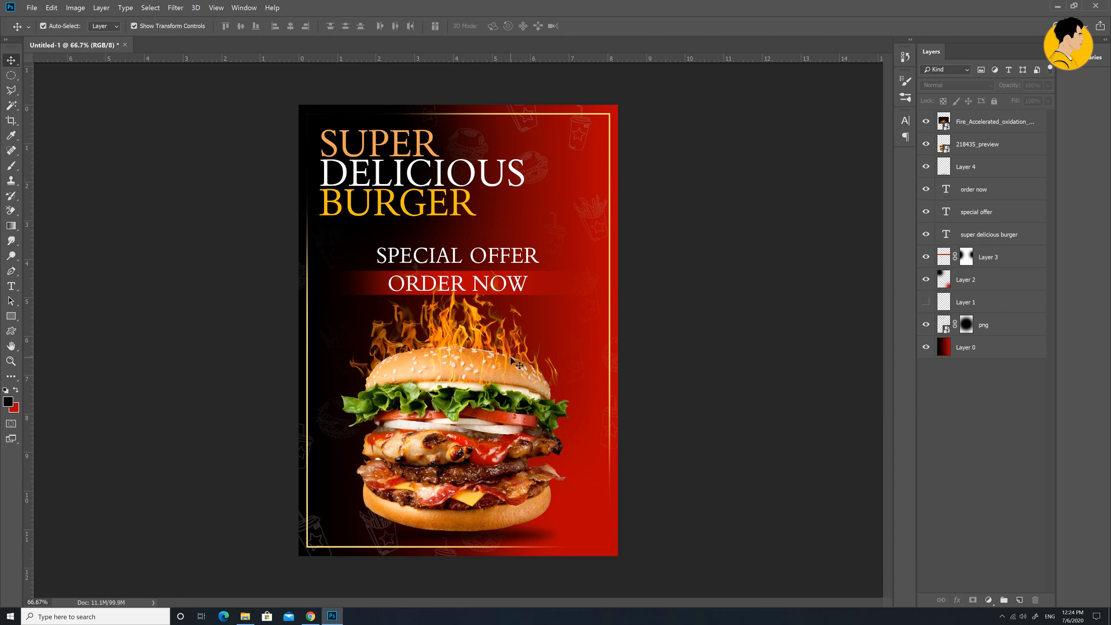
Change the marquee tool to its rectangular variant and go back to the Move tool.
left_click(11, 75)
left_click(38, 76)
left_click(11, 61)
Add a new layer and draw a black diamond custom shape about 196 px wide beside the burger's top bun.
left_click(1019, 600)
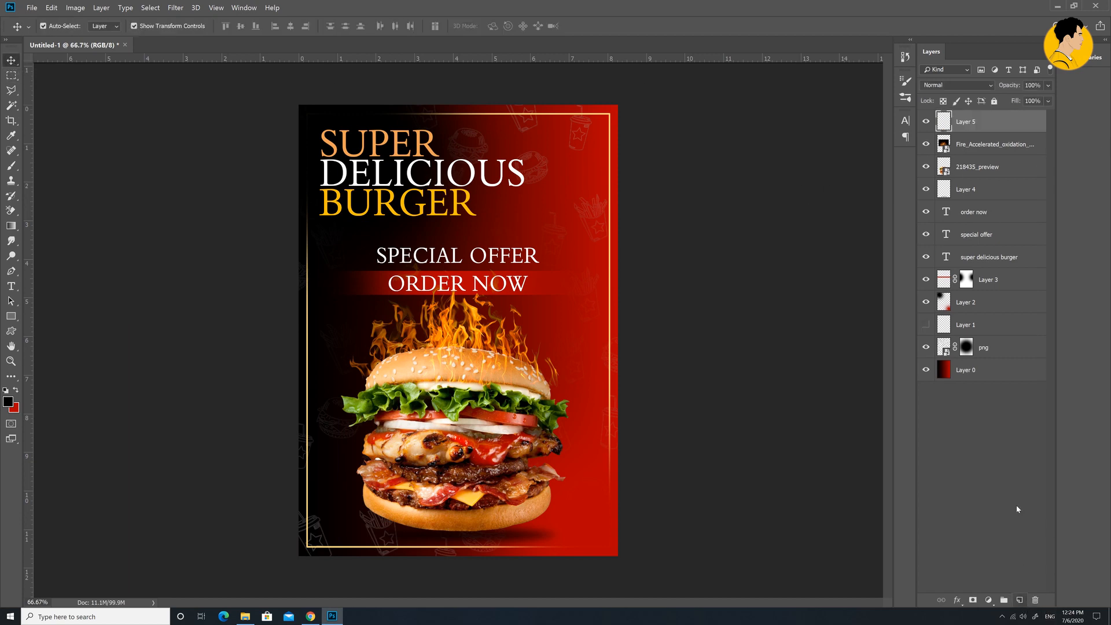
left_click(11, 331)
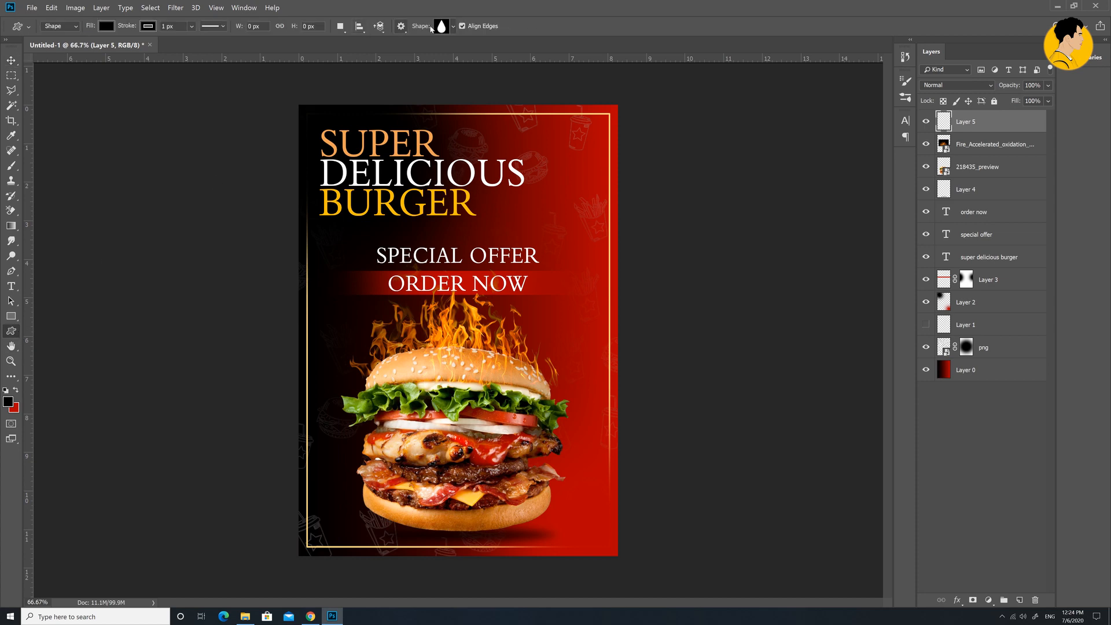
left_click(455, 27)
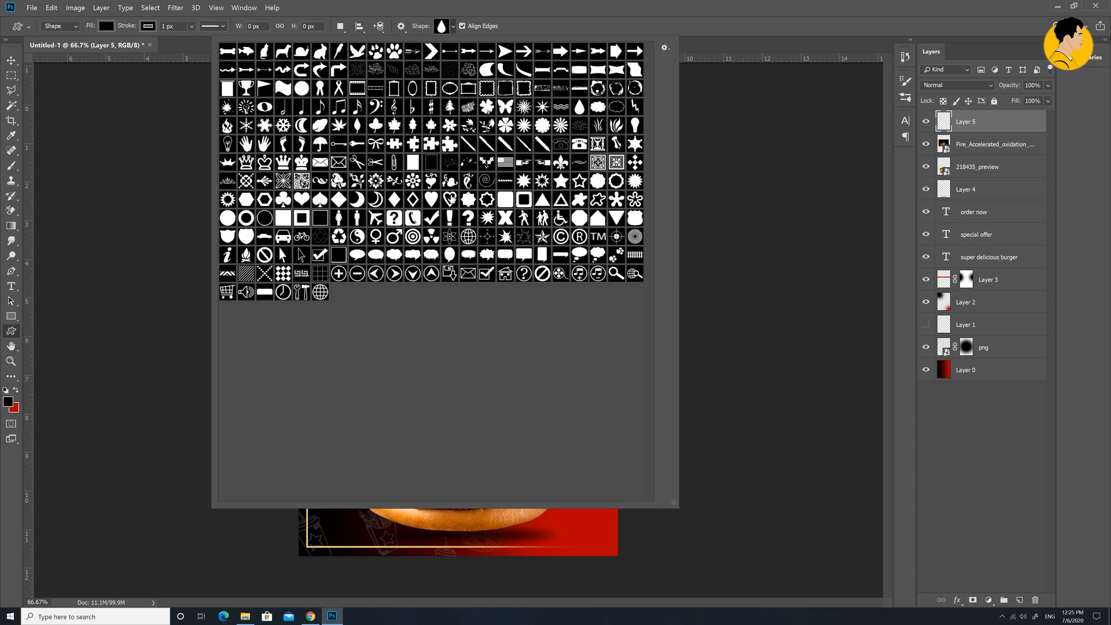
left_click(510, 206)
left_click(340, 201)
left_click(457, 29)
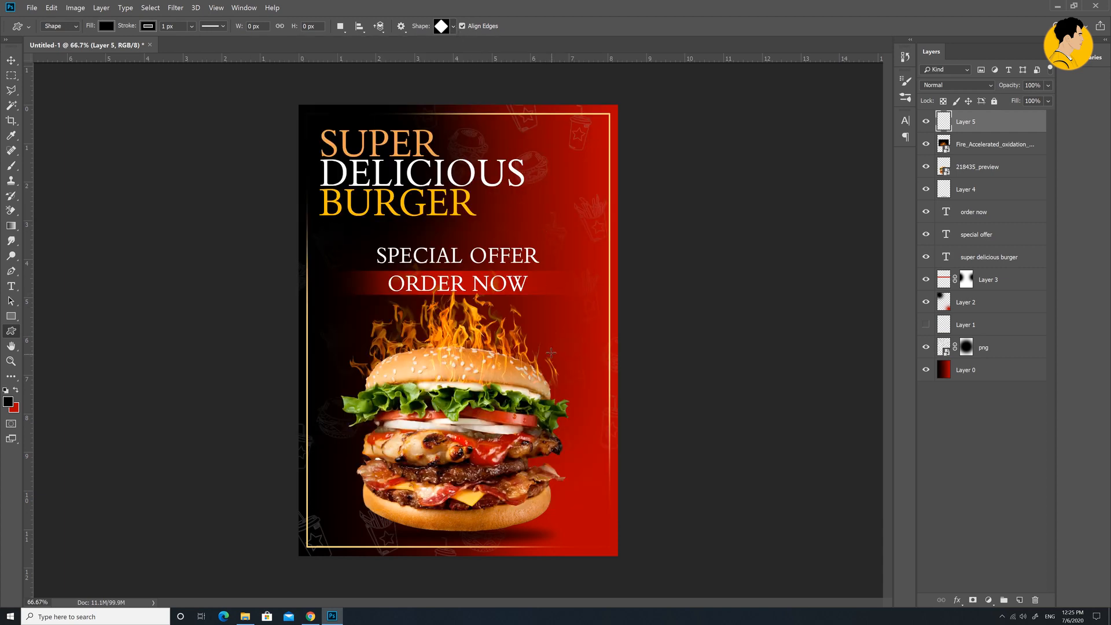
left_click_drag(551, 352, 587, 388)
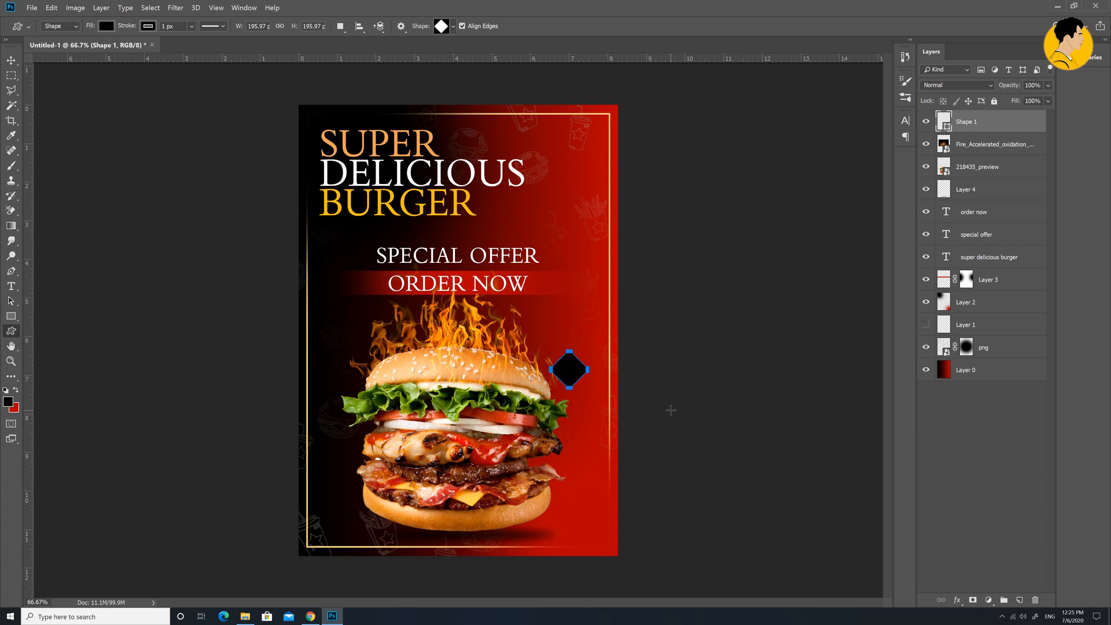
key("Return")
Duplicate the diamond shape layer and scale the copy up to about 124.5% around its center.
key("ctrl+j")
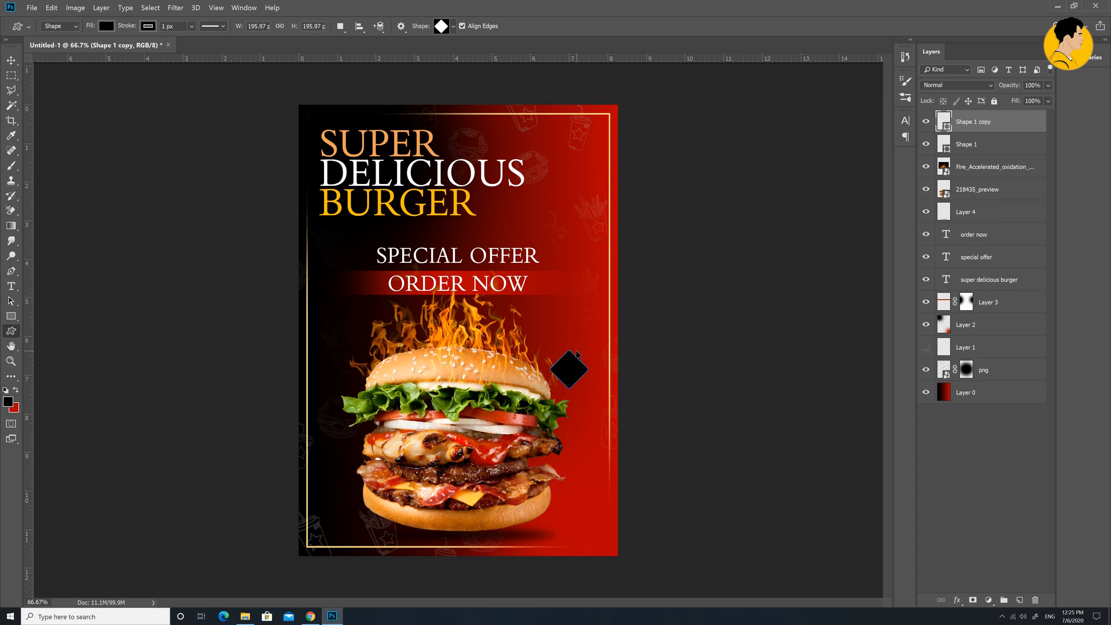
key("ctrl+t")
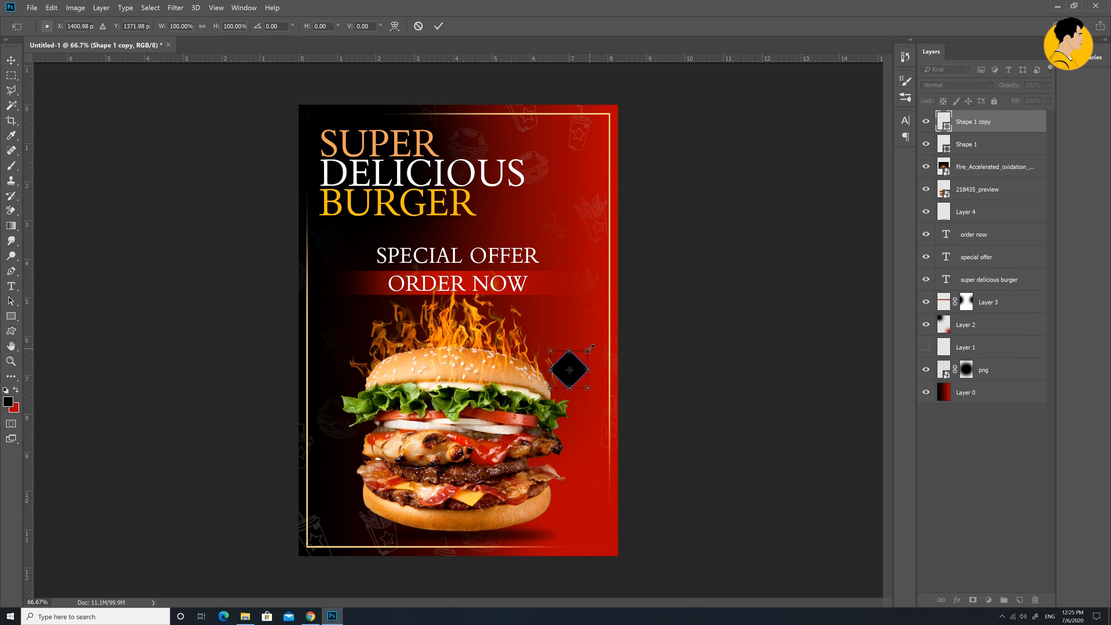
left_click_drag(589, 349, 594, 343)
key("Return")
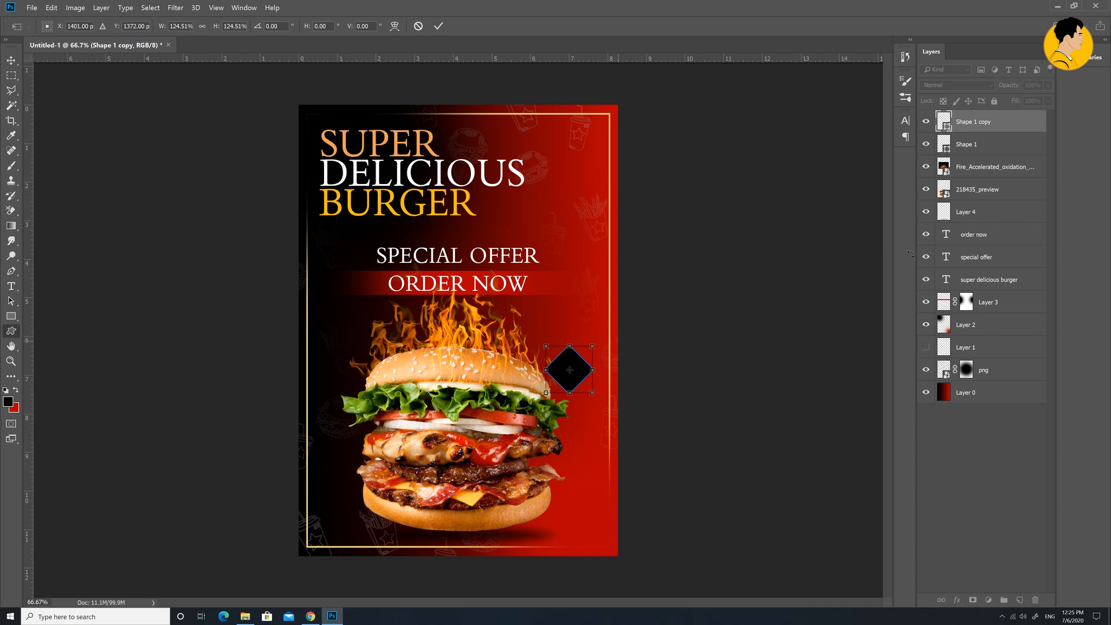
Rasterize the layer of the enlarged diamond copy.
right_click(970, 126)
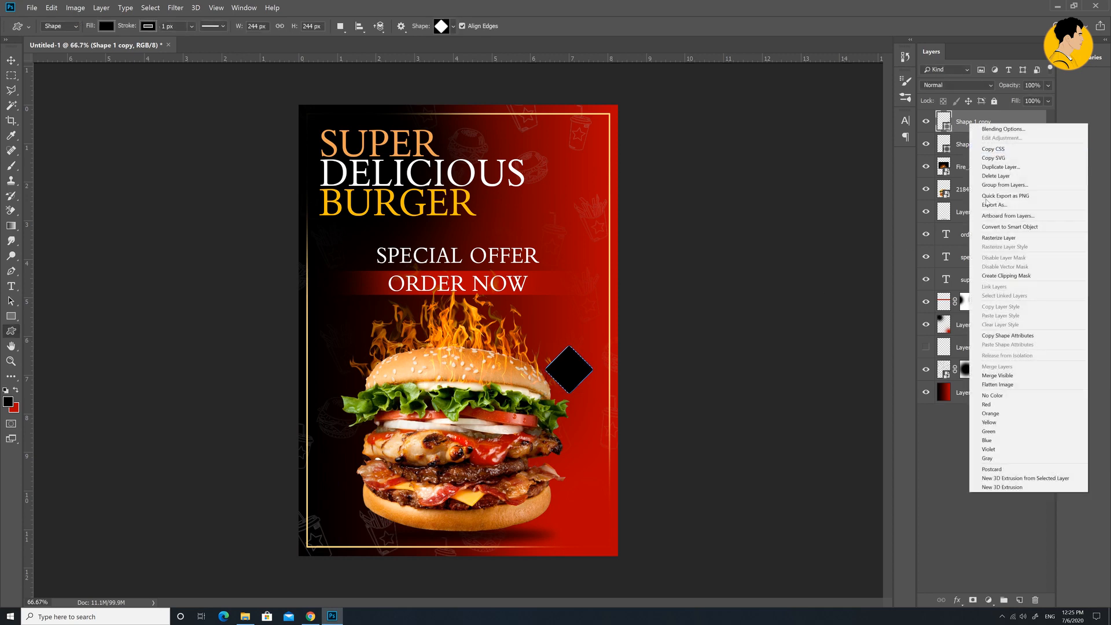
left_click(1014, 239)
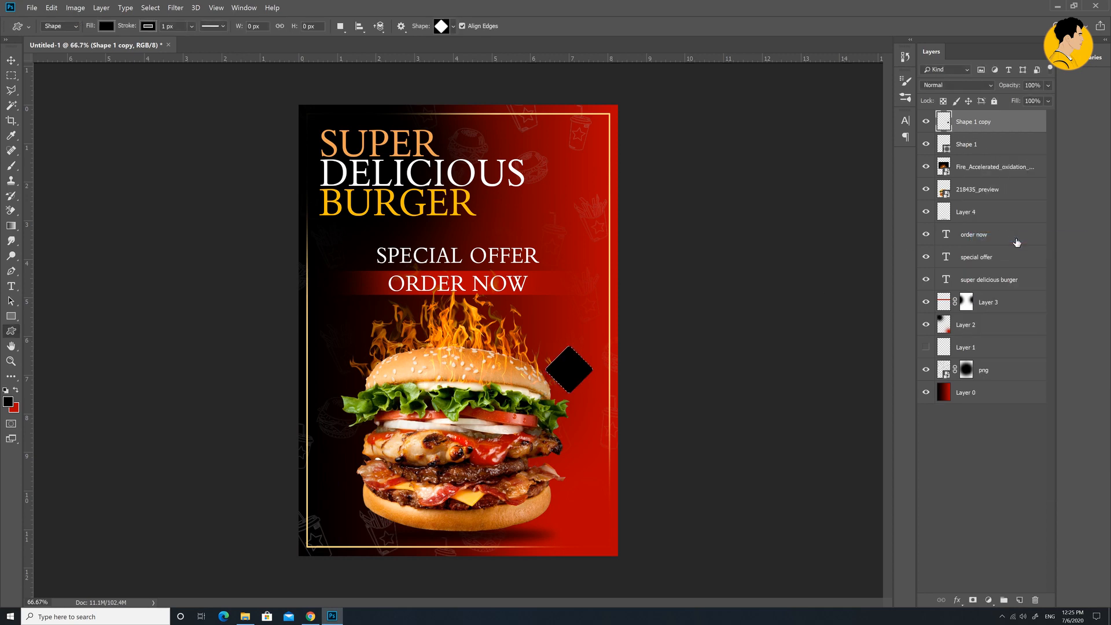
Fill the enlarged diamond copy with the red background color, move it below the original diamond and deselect.
key("ctrl+BackSpace")
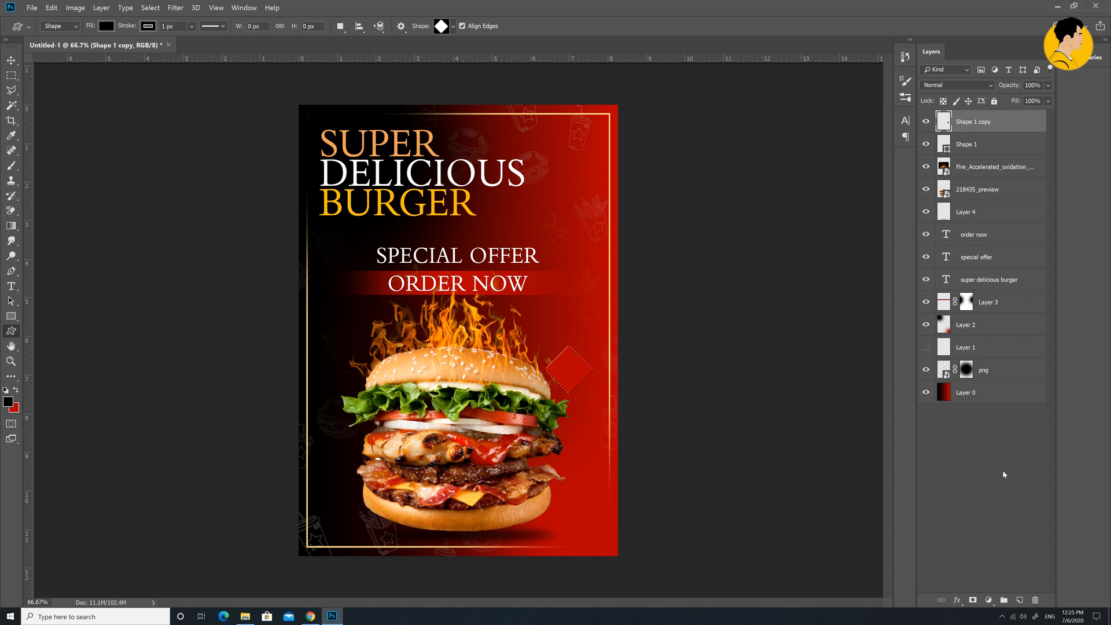
key("ctrl+bracketleft")
key("ctrl+d")
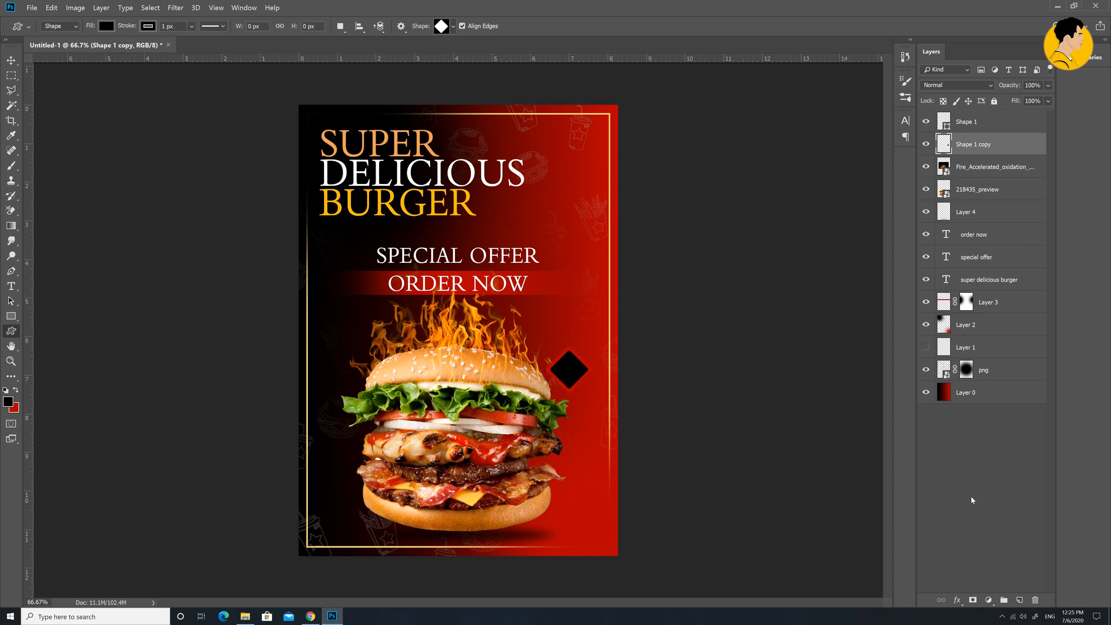
key("v")
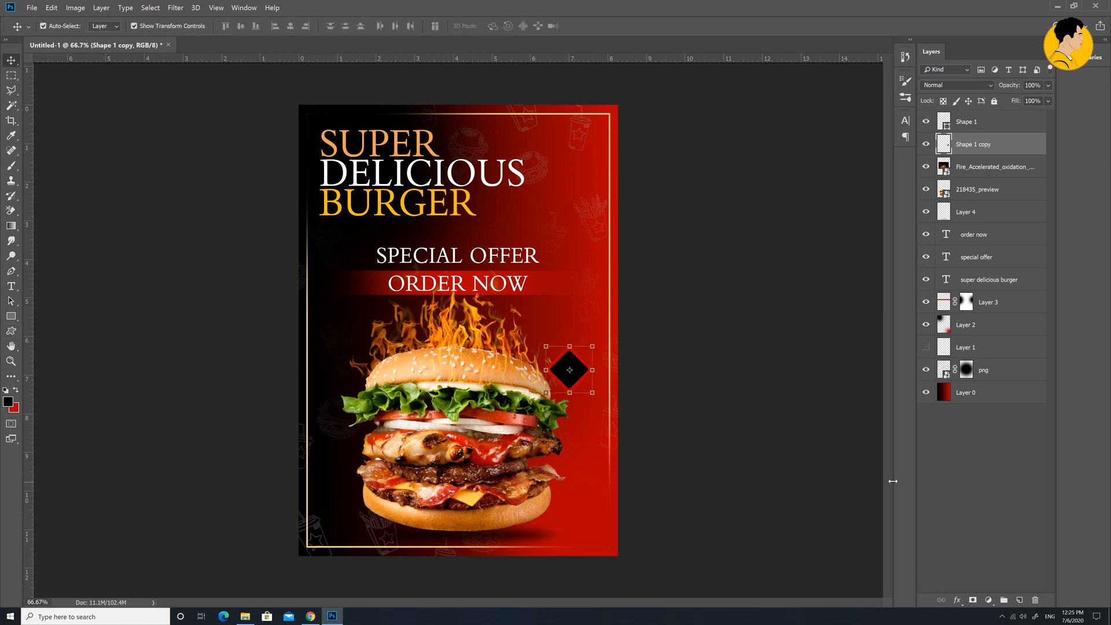
Load the enlarged diamond's outline as a selection and fill it with cream (efddc4) sampled from the burger.
left_click(932, 447)
left_click(977, 144)
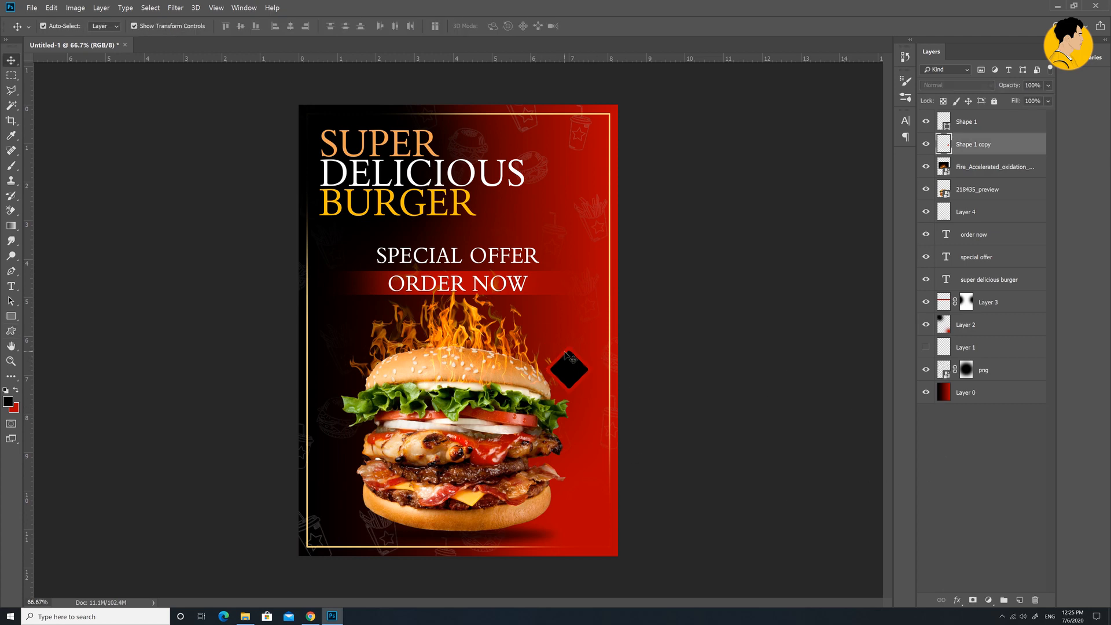
right_click(971, 146)
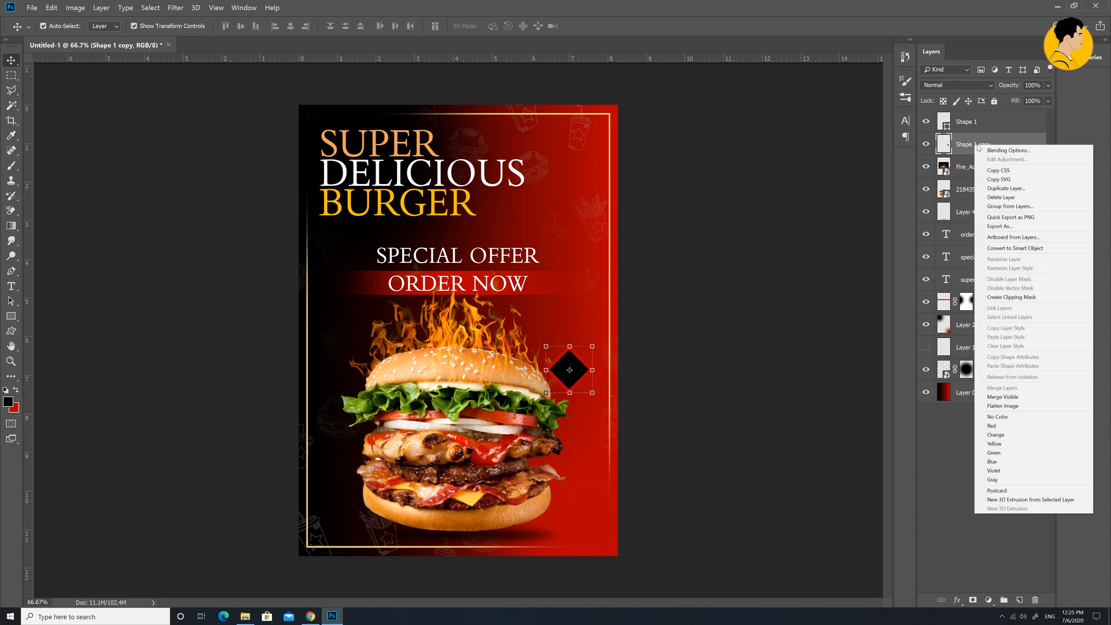
left_click(956, 144)
left_click(947, 145, "ctrl")
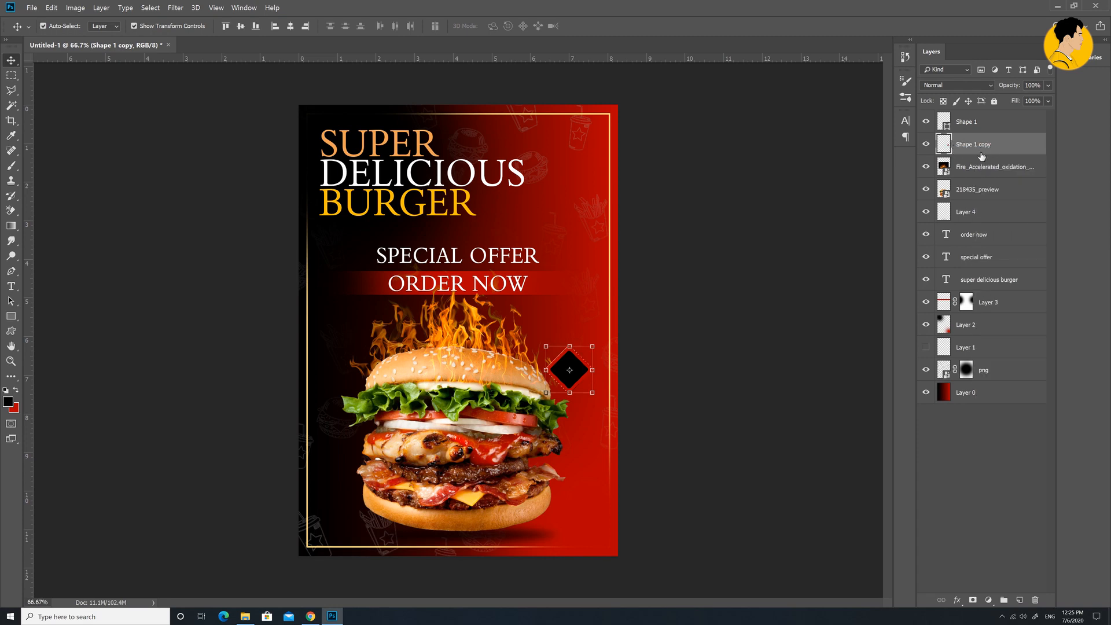
left_click(5, 401)
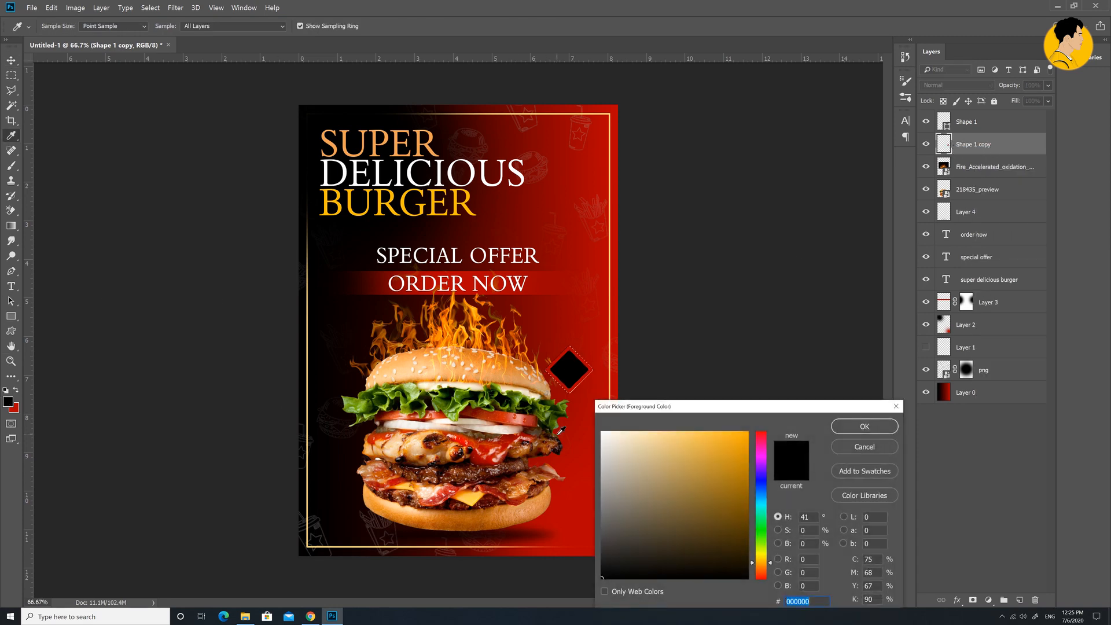
left_click(526, 395)
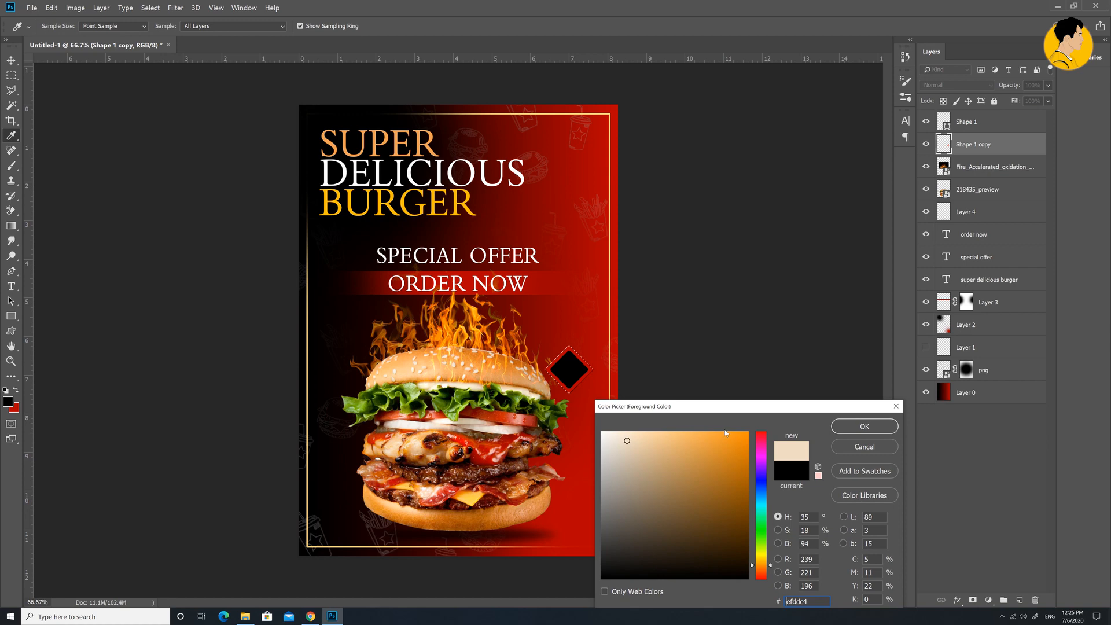
left_click(864, 426)
key("v")
key("alt+BackSpace")
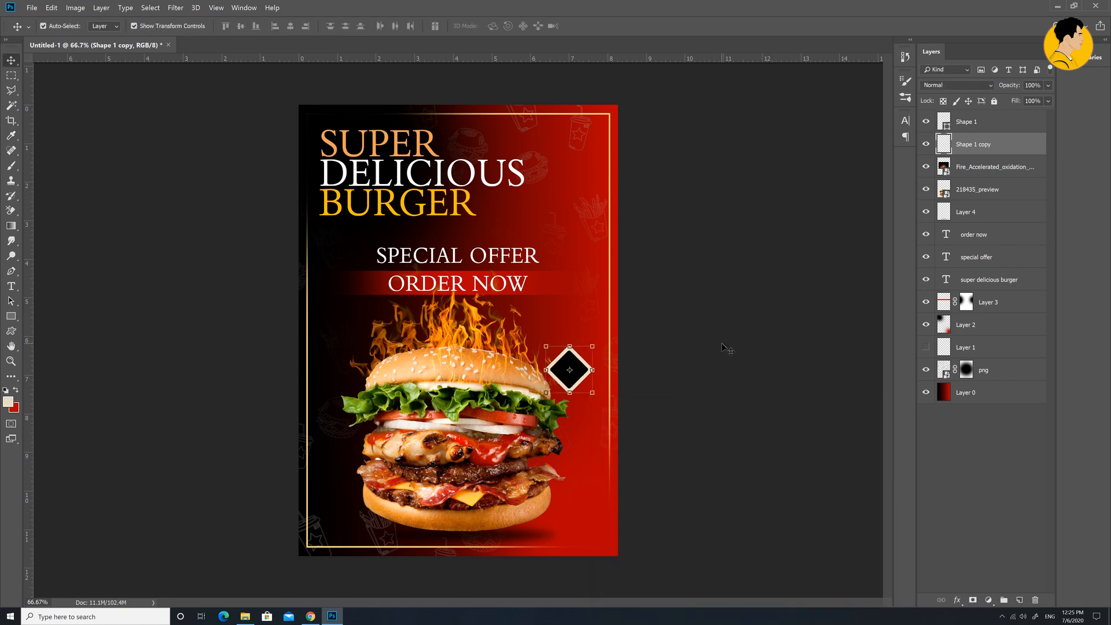
Scale the black diamond up to about 112.26% around its center, leaving a thin cream border.
left_click(983, 122)
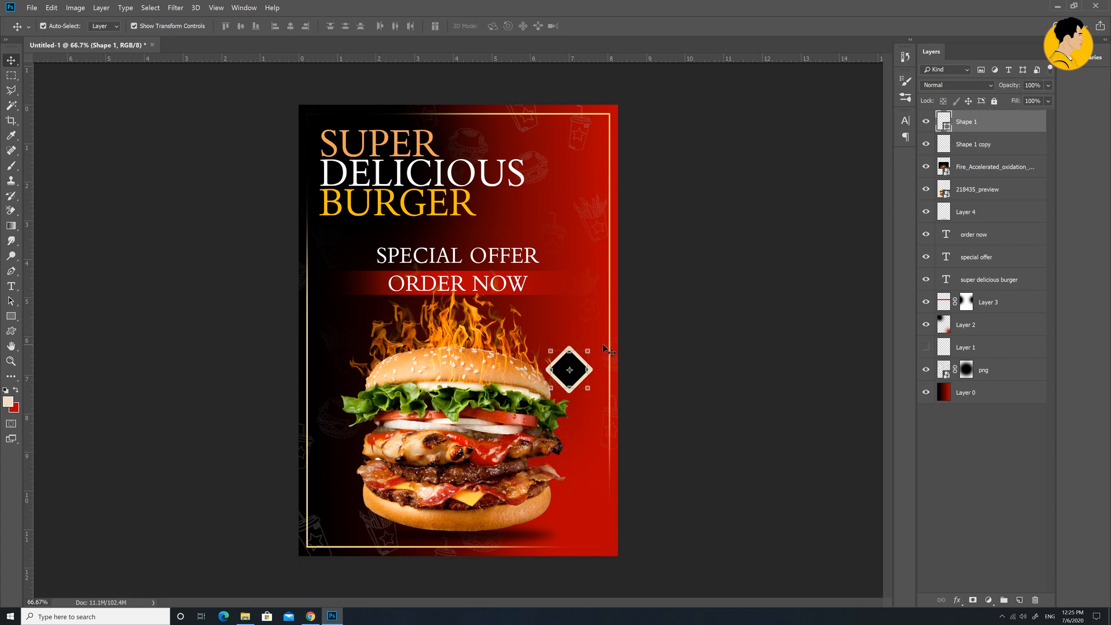
left_click_drag(591, 347, 591, 347)
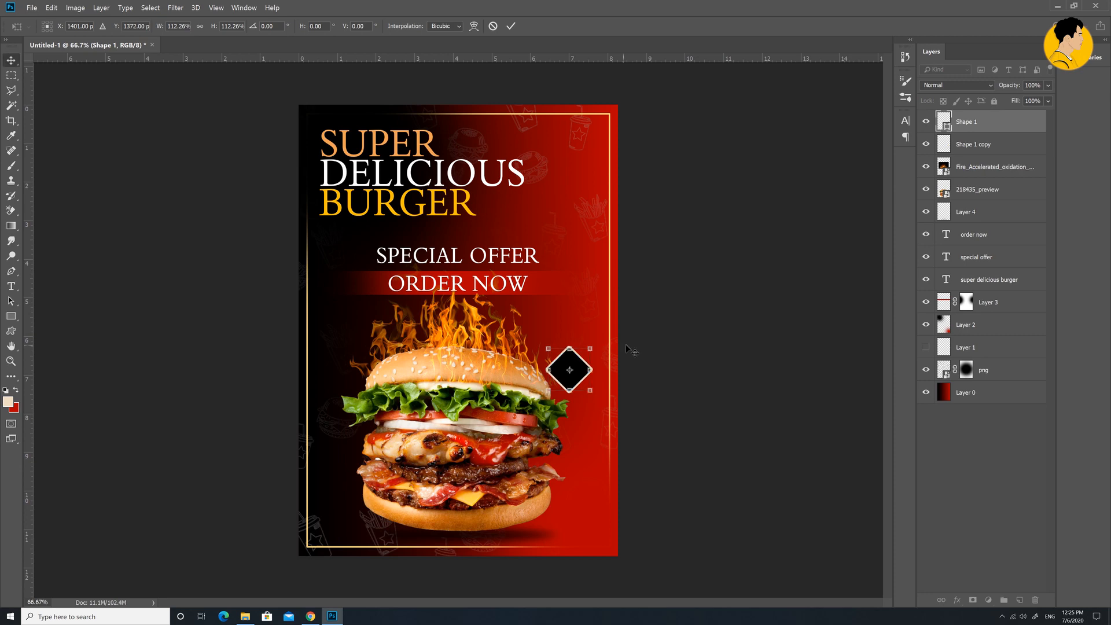
key("Return")
left_click(694, 341)
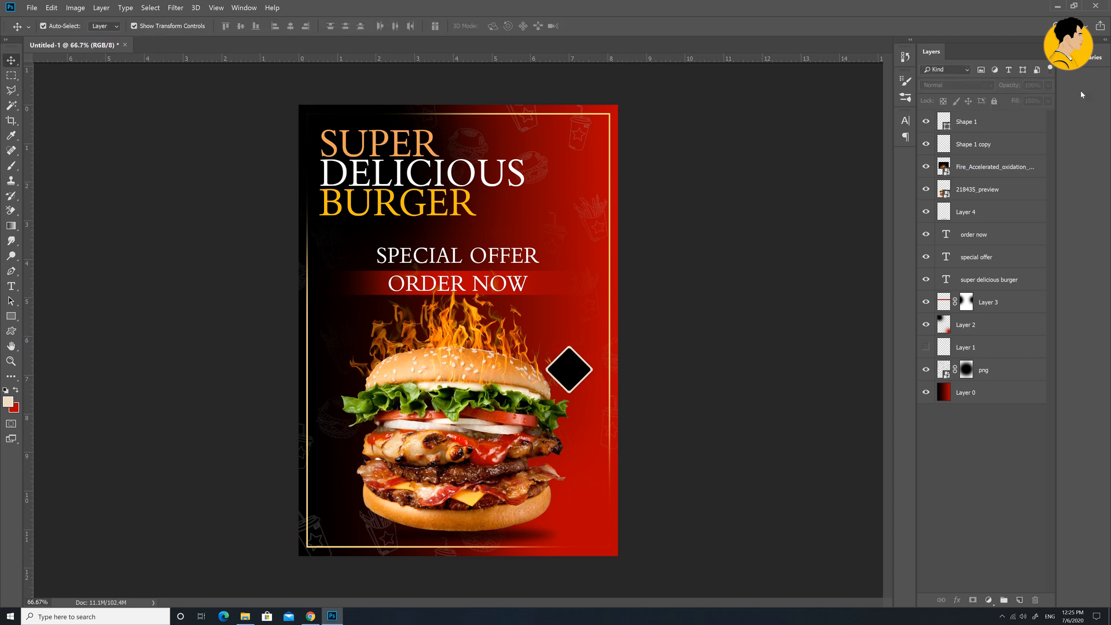
Add an Outer Glow with 50% opacity and 16 px size to the cream diamond layer.
left_click(1009, 143)
right_click(1009, 144)
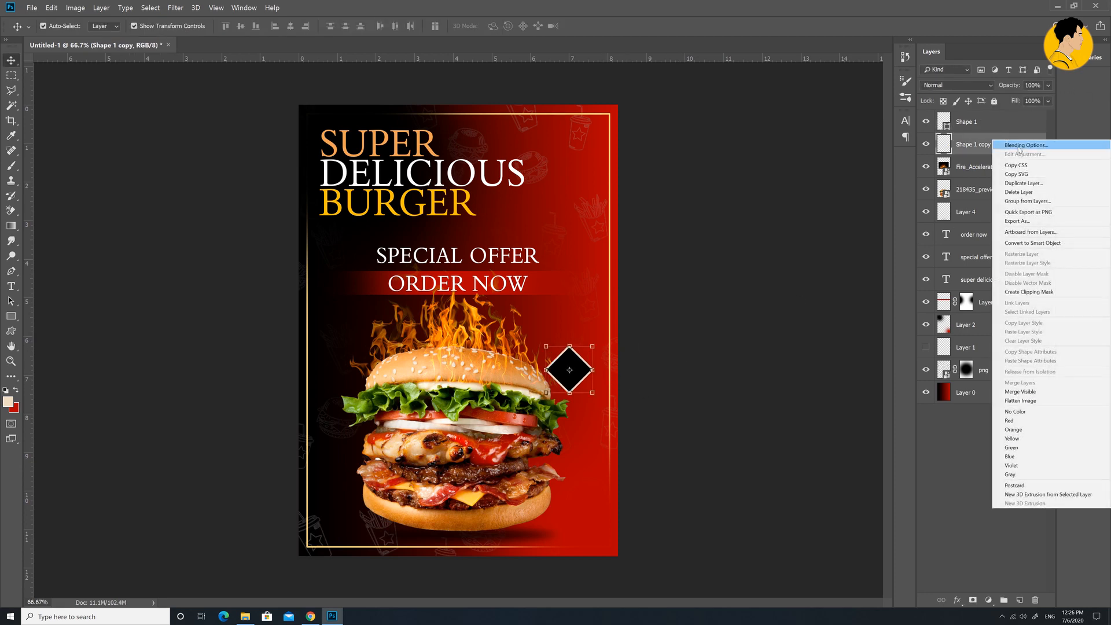
left_click(902, 300)
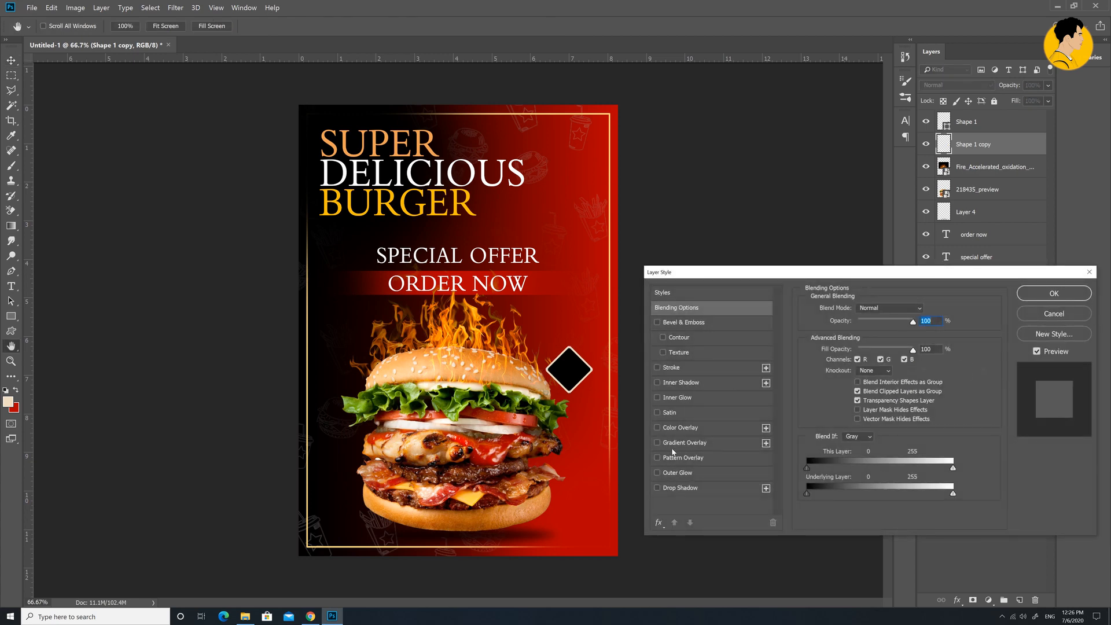
left_click(657, 473)
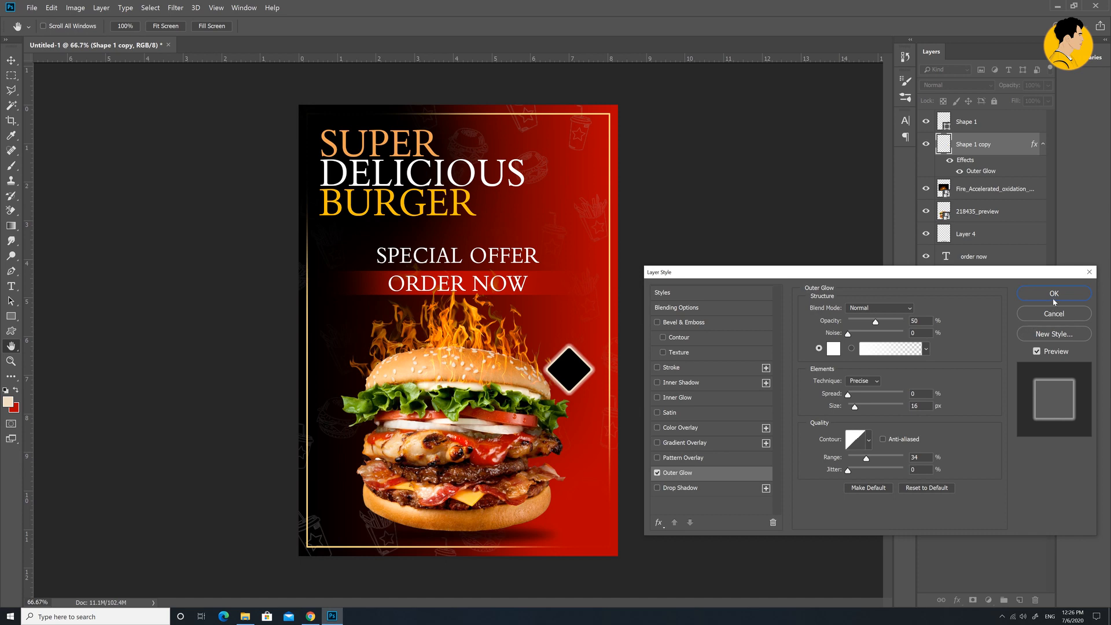
Try purple, green, orange and blue as the outer glow color and set it back to white (ffffff).
left_click(834, 349)
mouse_move(704, 447)
left_mouse_down()
mouse_move(746, 441)
mouse_move(746, 480)
mouse_move(725, 503)
left_mouse_up()
mouse_move(757, 454)
left_mouse_down()
mouse_move(761, 435)
mouse_move(737, 440)
mouse_move(748, 432)
mouse_move(763, 444)
left_mouse_up()
left_click(763, 466)
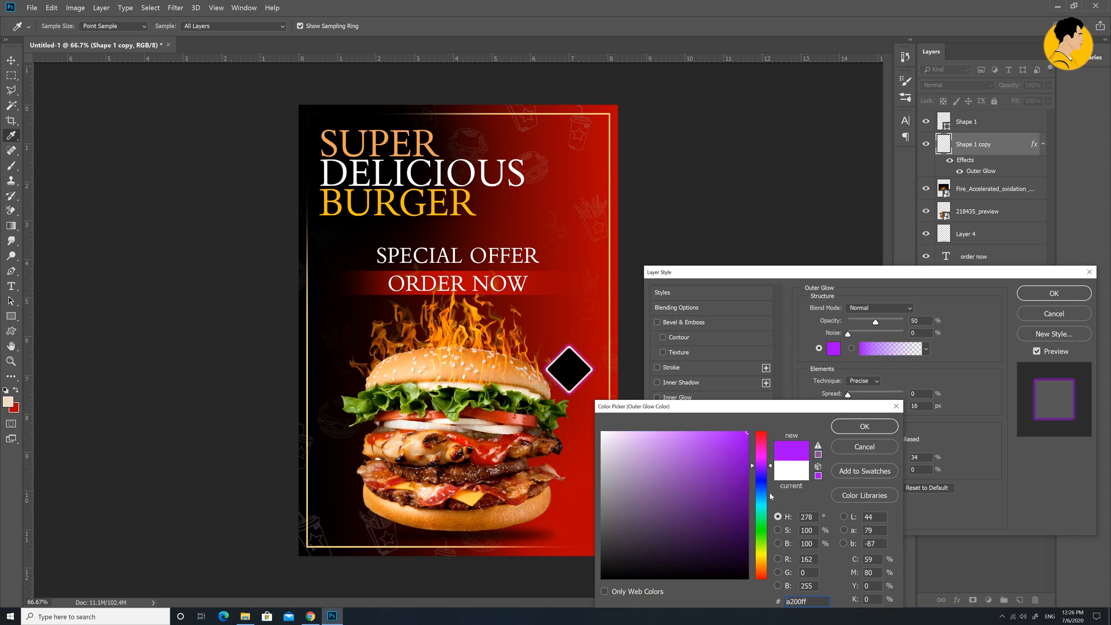
left_click_drag(770, 504, 776, 566)
left_click(561, 415)
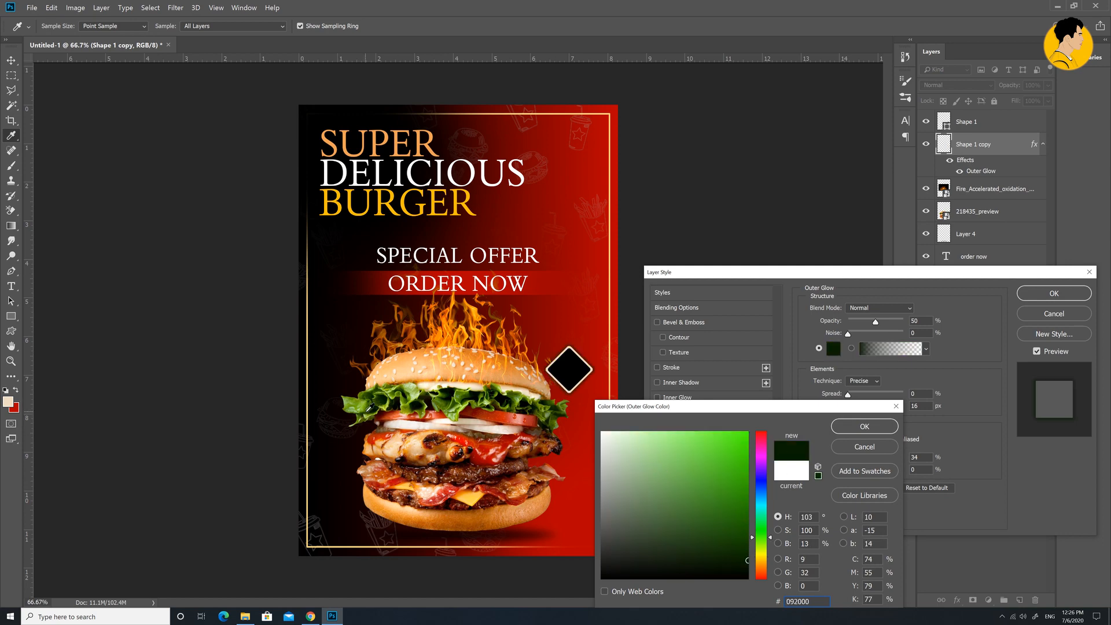
left_click(366, 407)
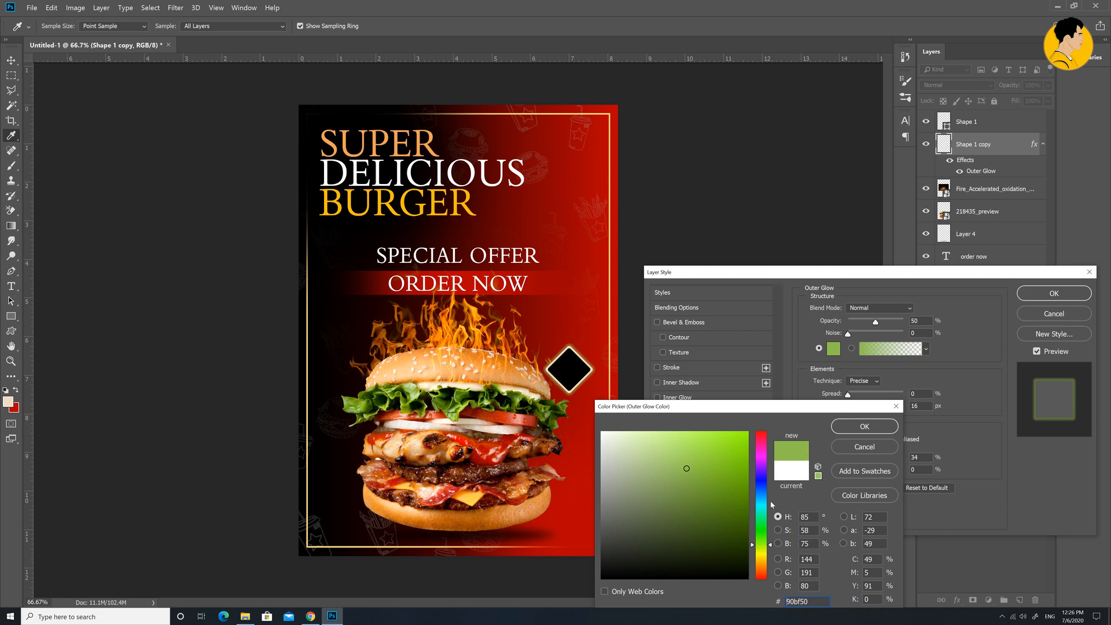
left_click(764, 564)
left_click(765, 572)
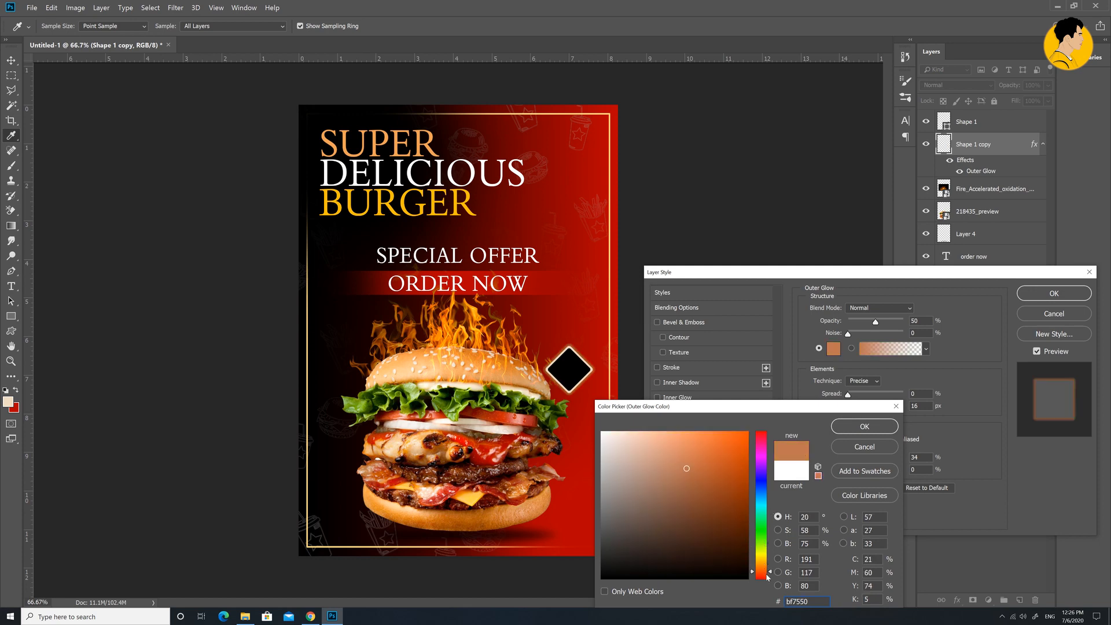
left_click_drag(761, 579, 759, 503)
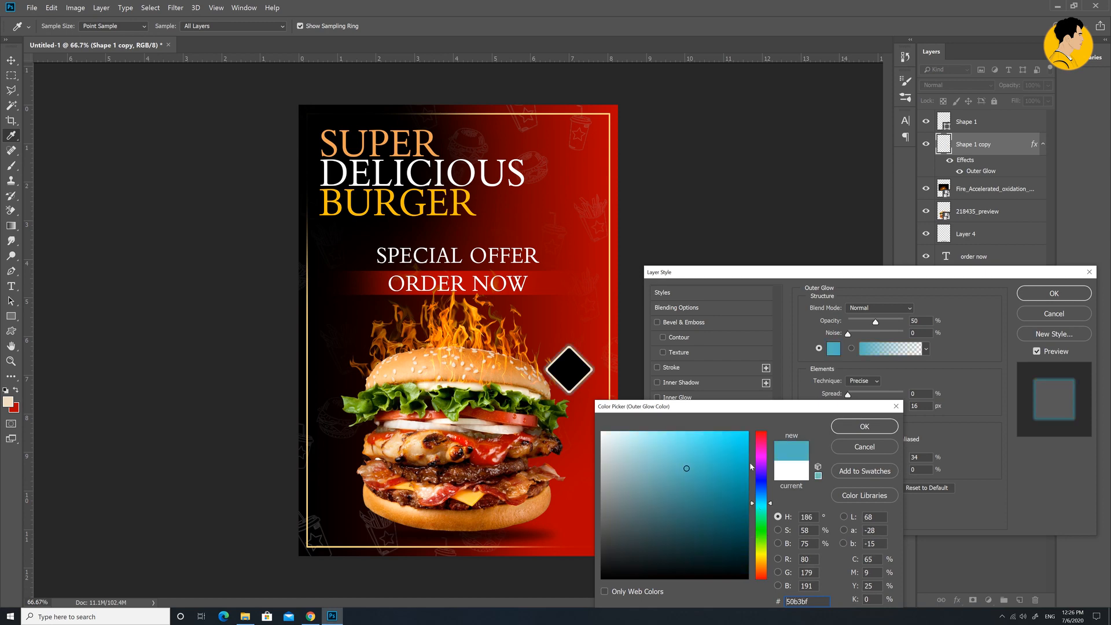
left_click_drag(760, 452, 760, 432)
left_click(602, 431)
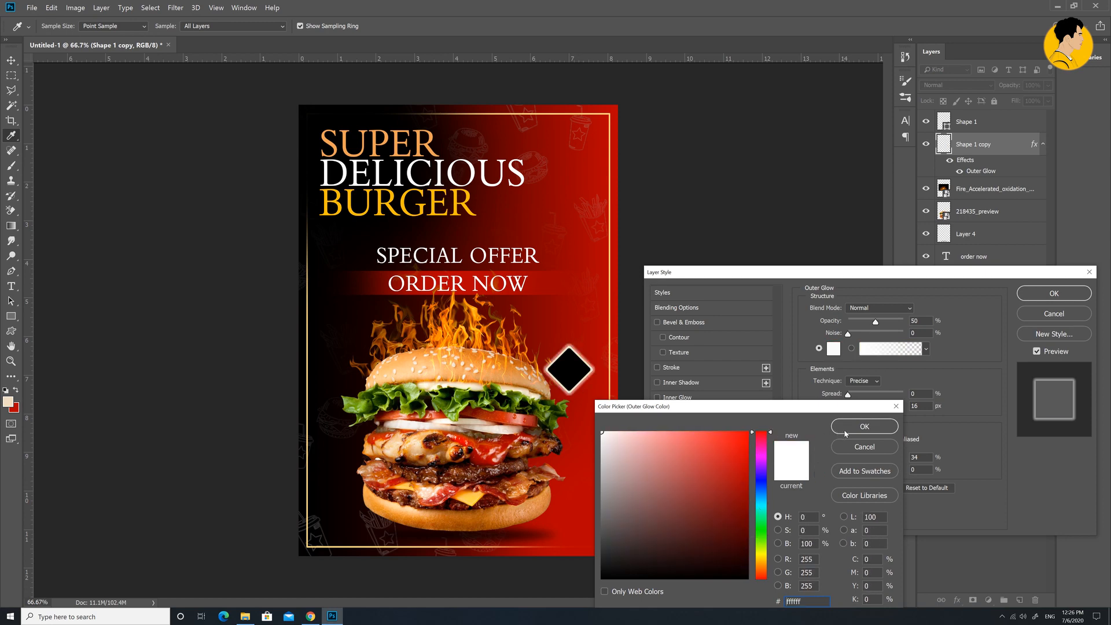
left_click(863, 427)
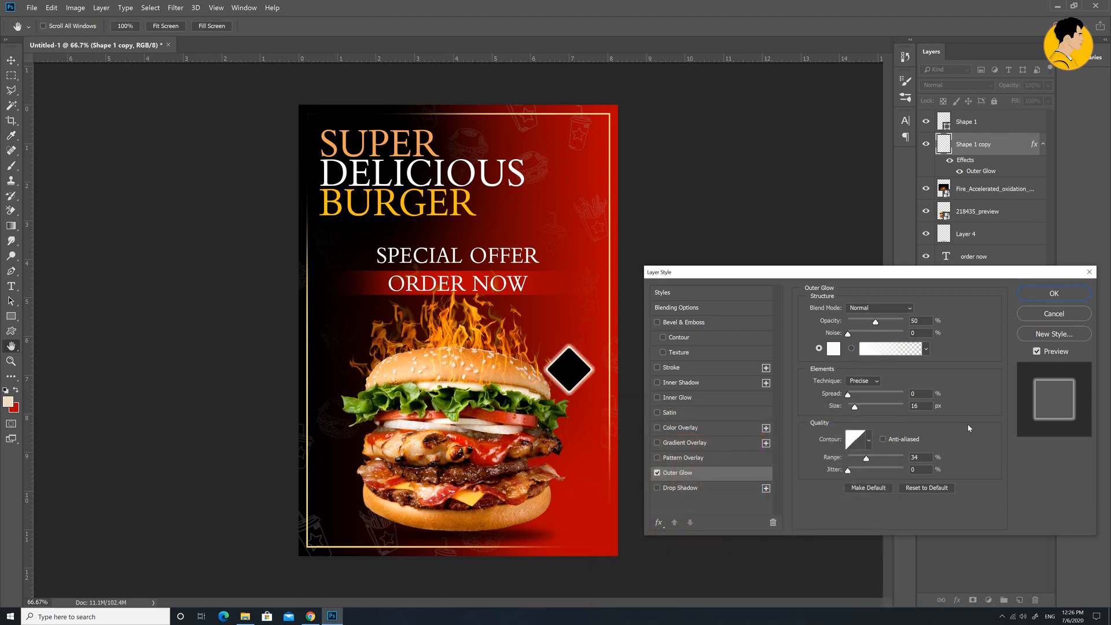
Apply the white outer glow to the cream diamond and deselect all layers.
left_click(1051, 295)
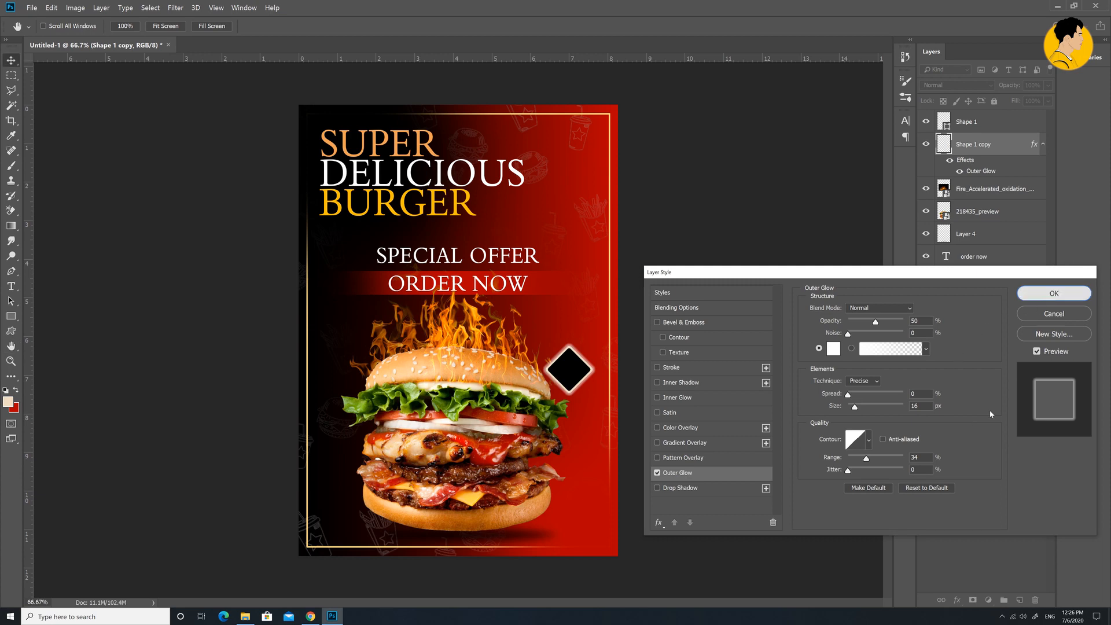
left_click(588, 372)
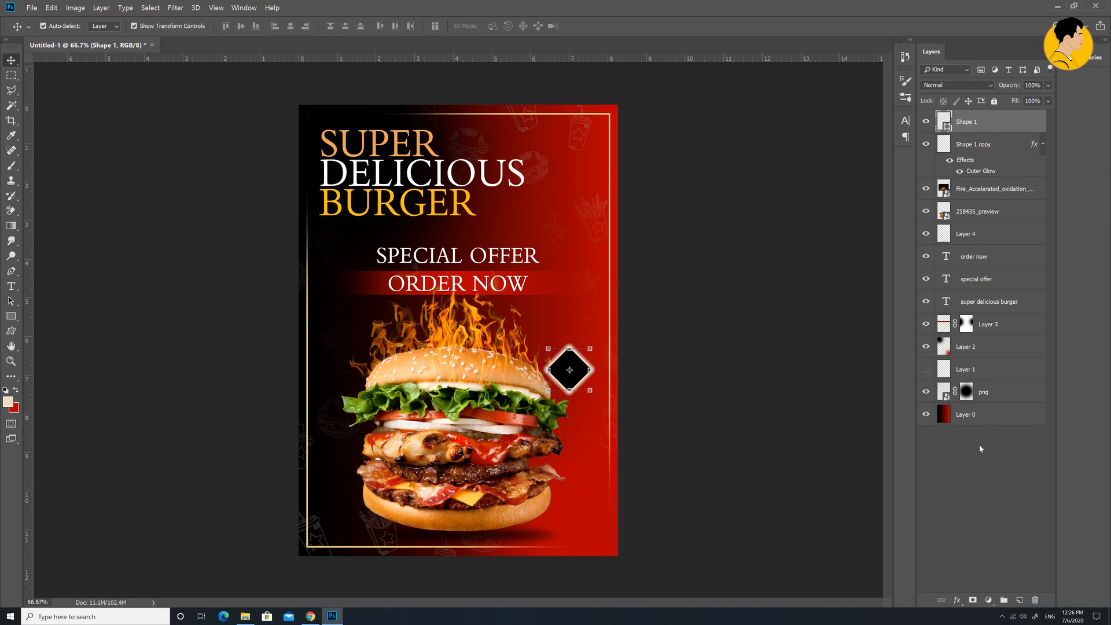
left_click(981, 461)
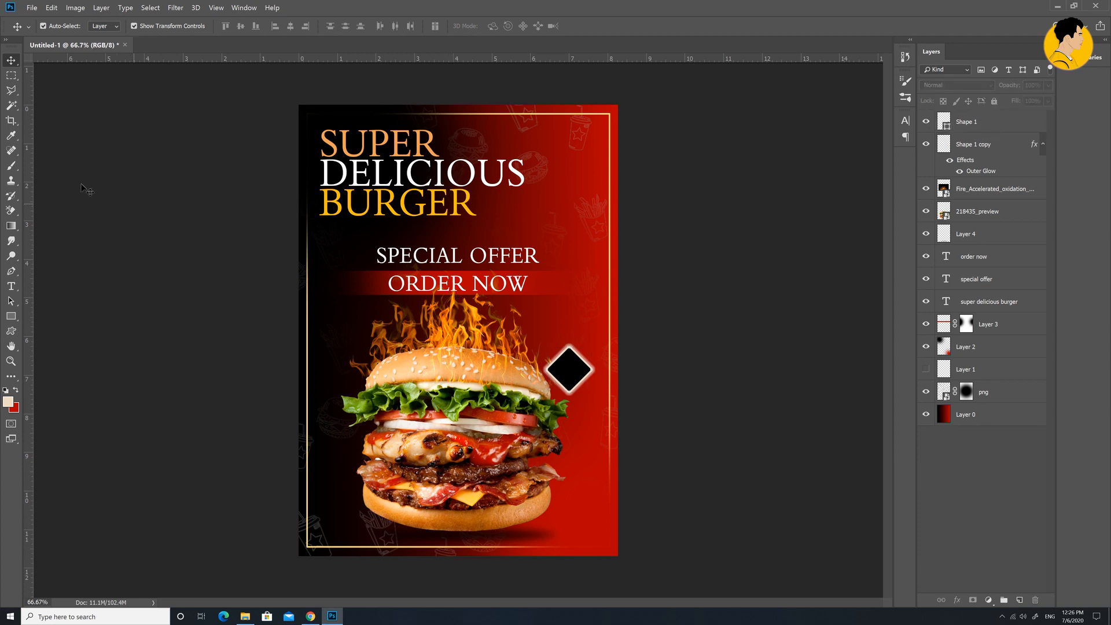
Add a three-line text reading UPTO, 50% and OFF, starting just above the diamond.
left_click(12, 286)
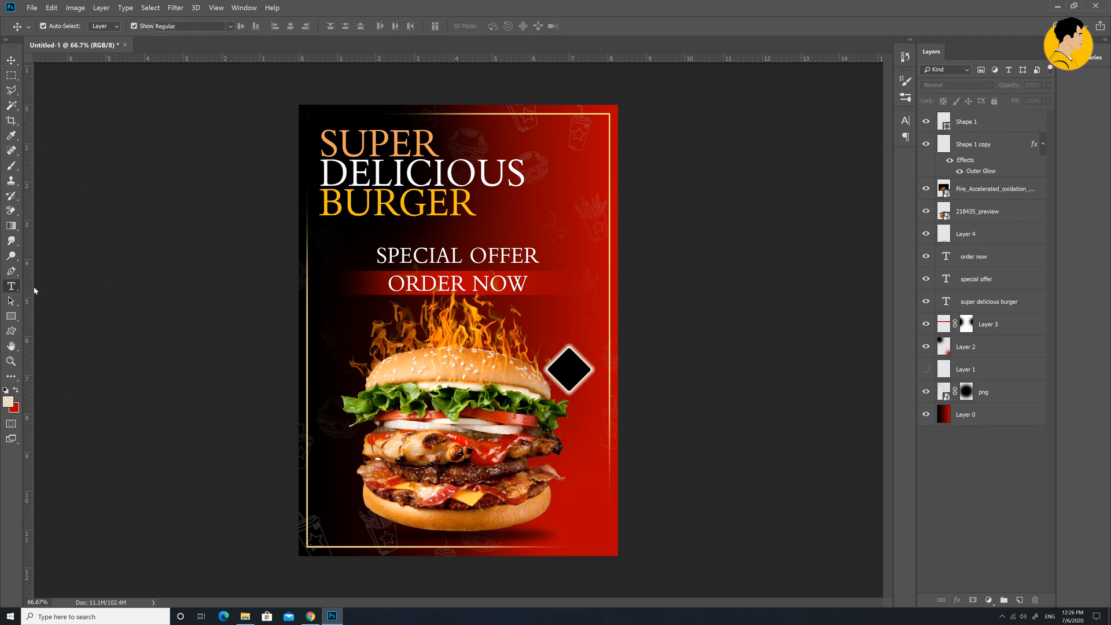
left_click(551, 334)
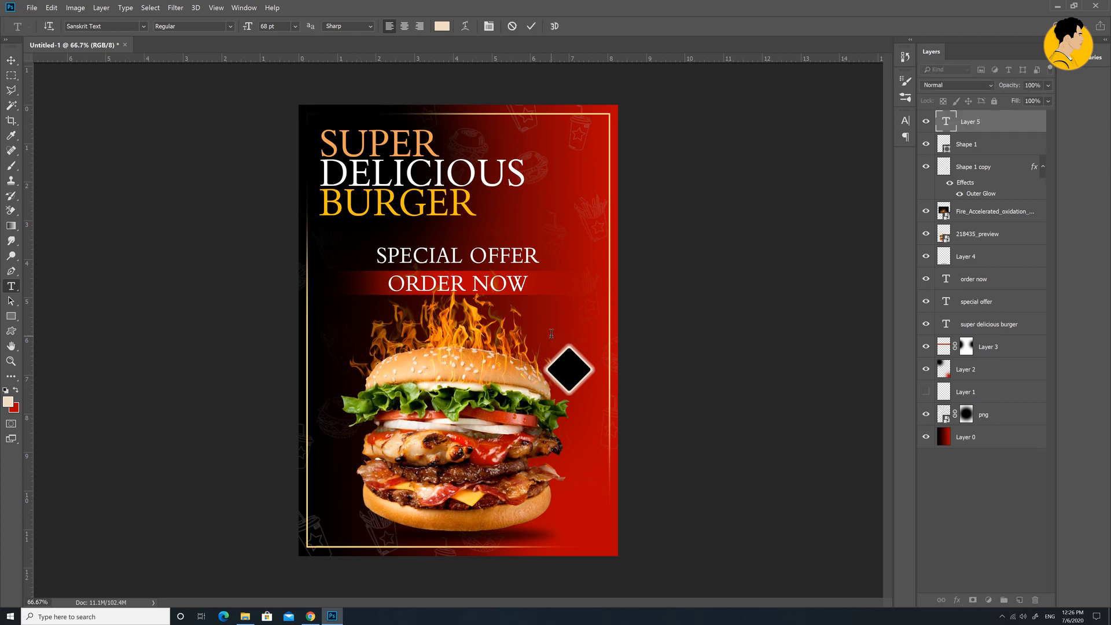
type("UPT")
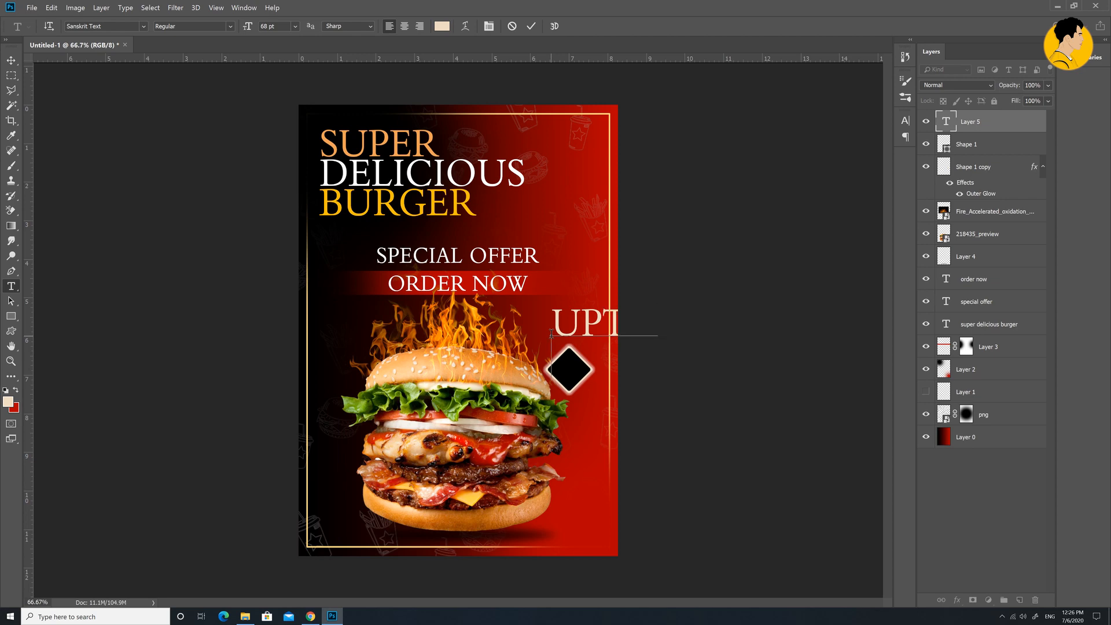
type("O50%")
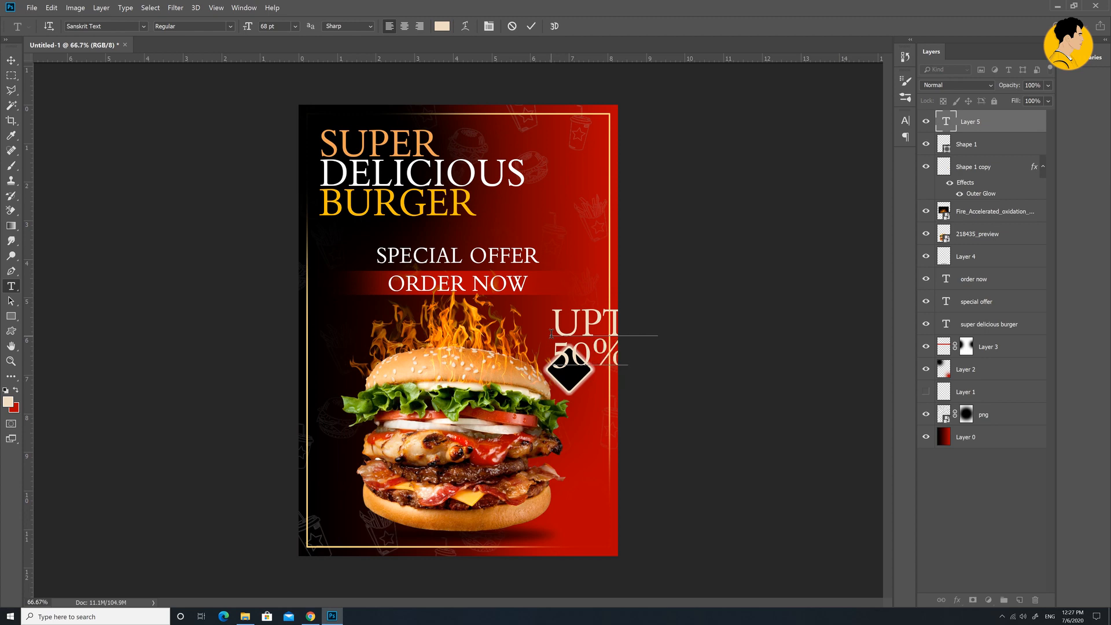
key("Return")
type("OFF")
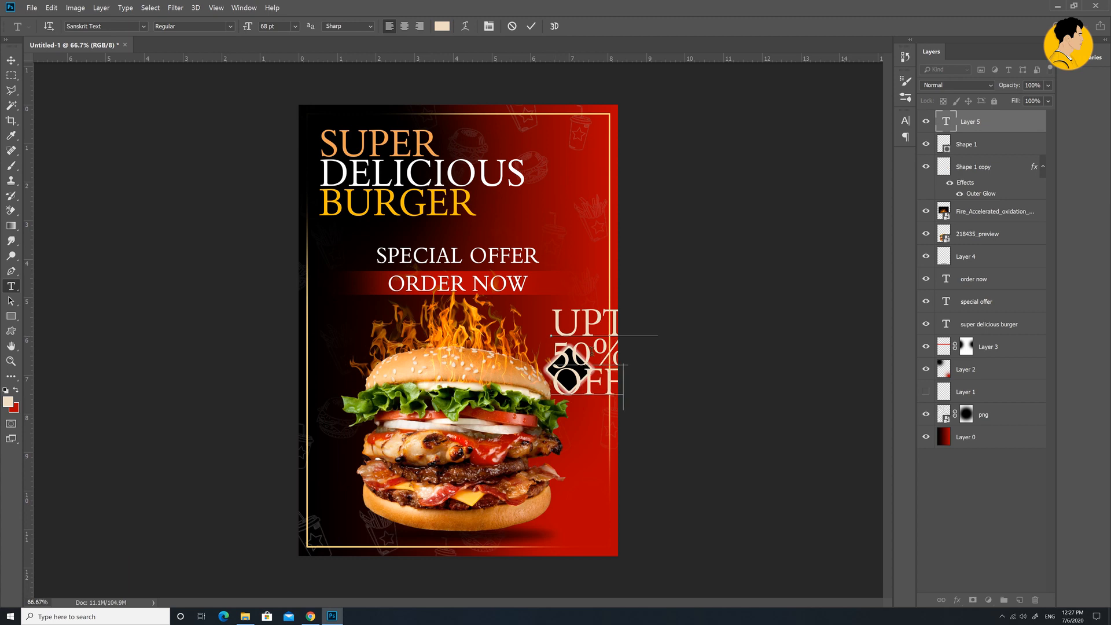
Set the font size of the whole three-line badge text to 27 pt.
key("ctrl")
key("ctrl+a")
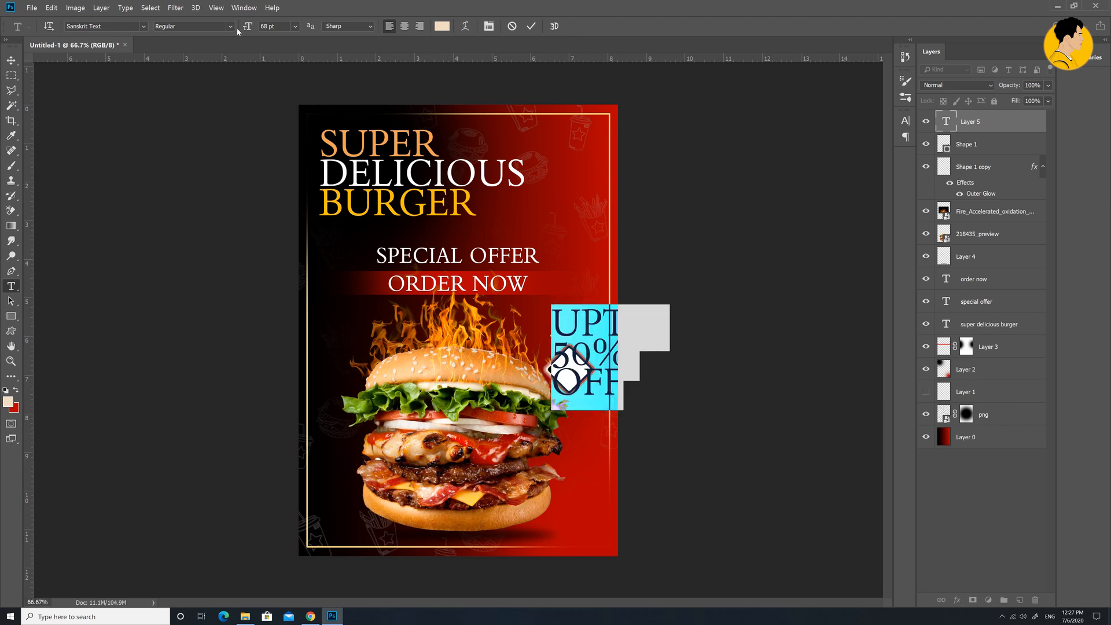
left_click_drag(249, 32, 225, 36)
left_click(549, 366)
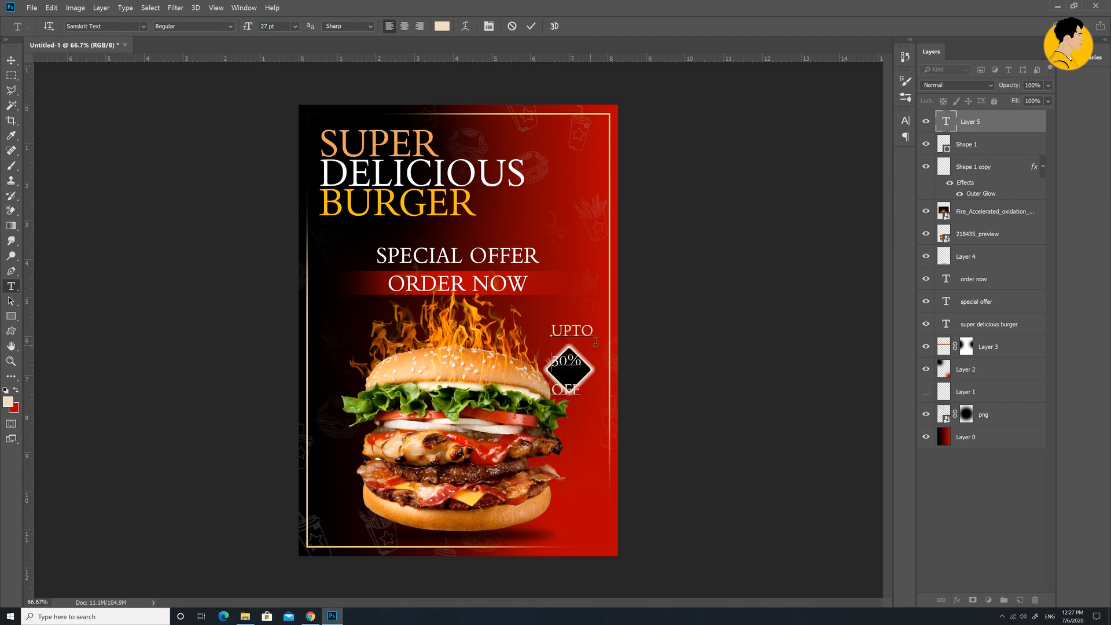
Set the font size of UPTO to 12 pt and of OFF to 21 pt in the badge text.
left_click_drag(594, 332, 519, 319)
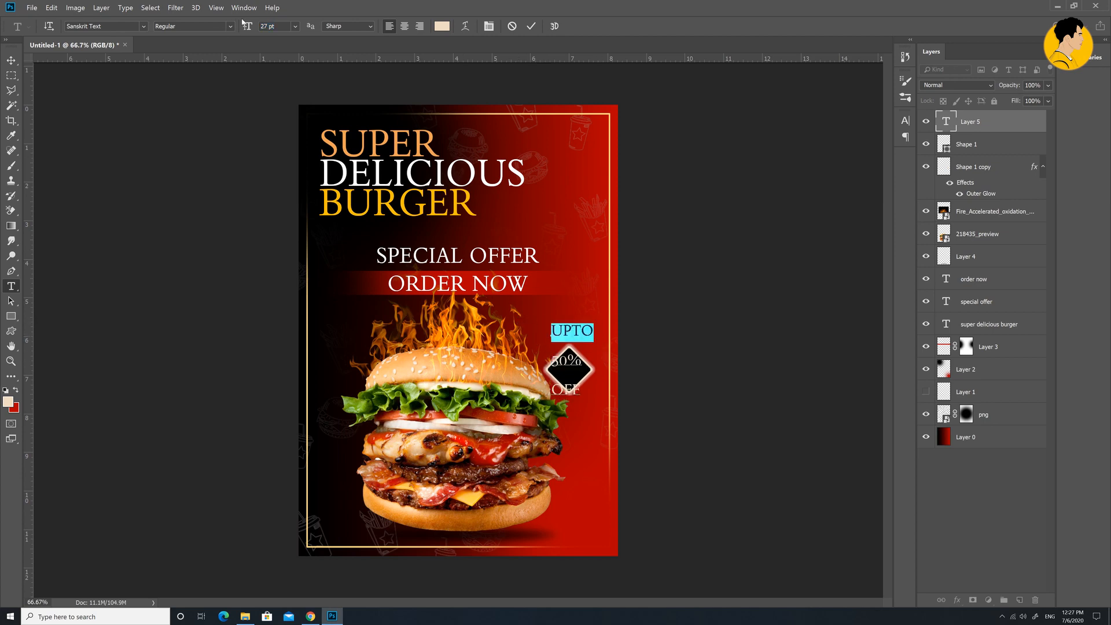
left_click_drag(243, 24, 234, 36)
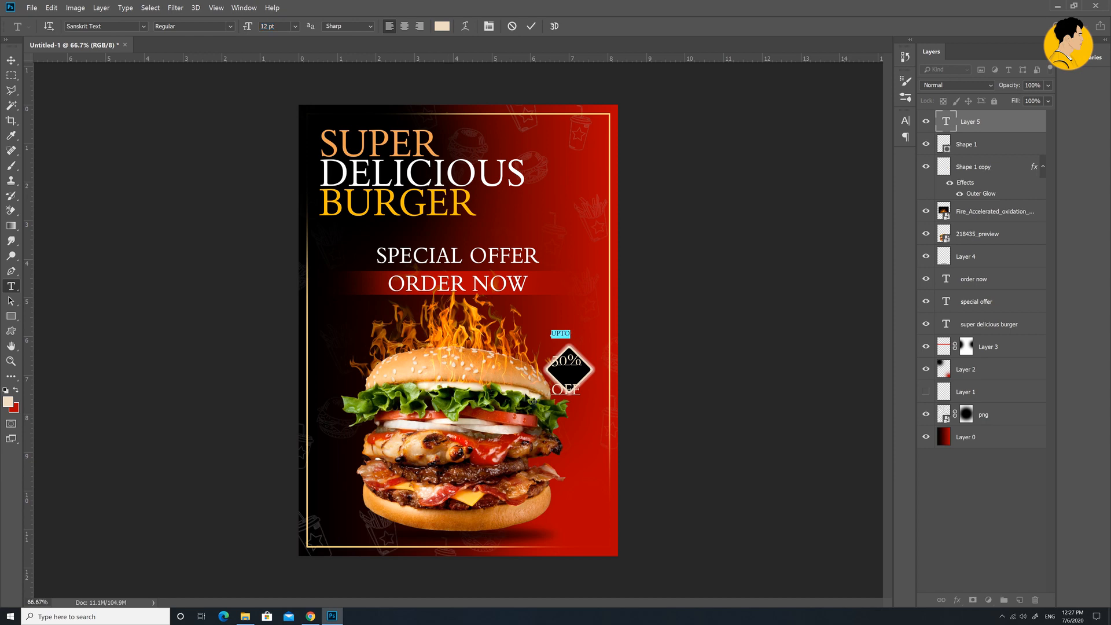
left_click_drag(577, 391, 551, 392)
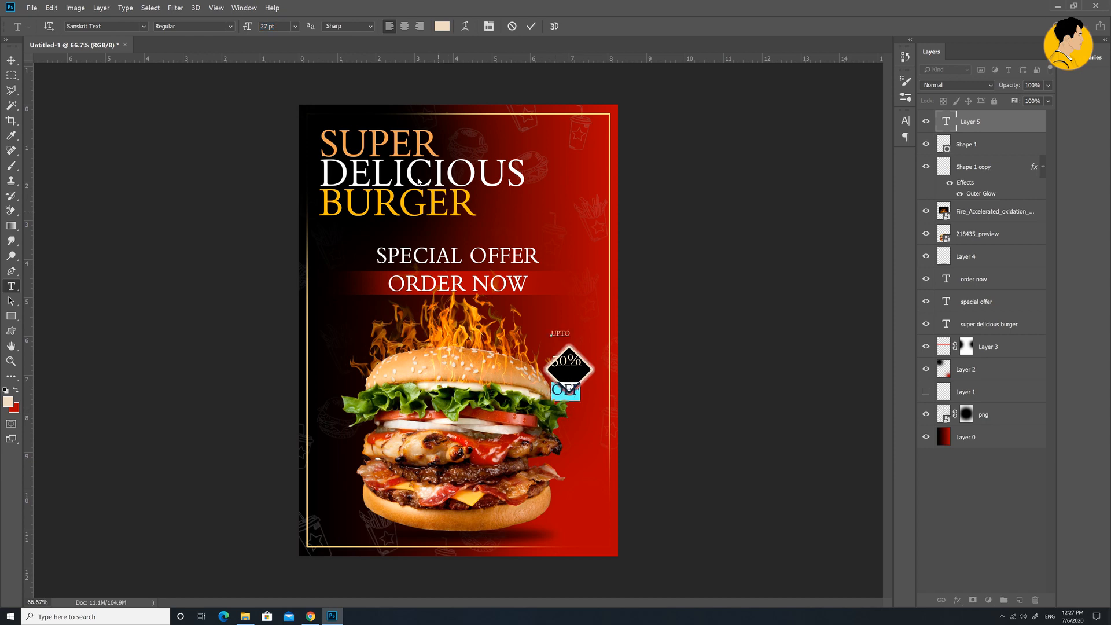
left_click_drag(248, 28, 242, 35)
Center-align the whole three-line badge text and set its leading to 22 pt.
key("ctrl+a")
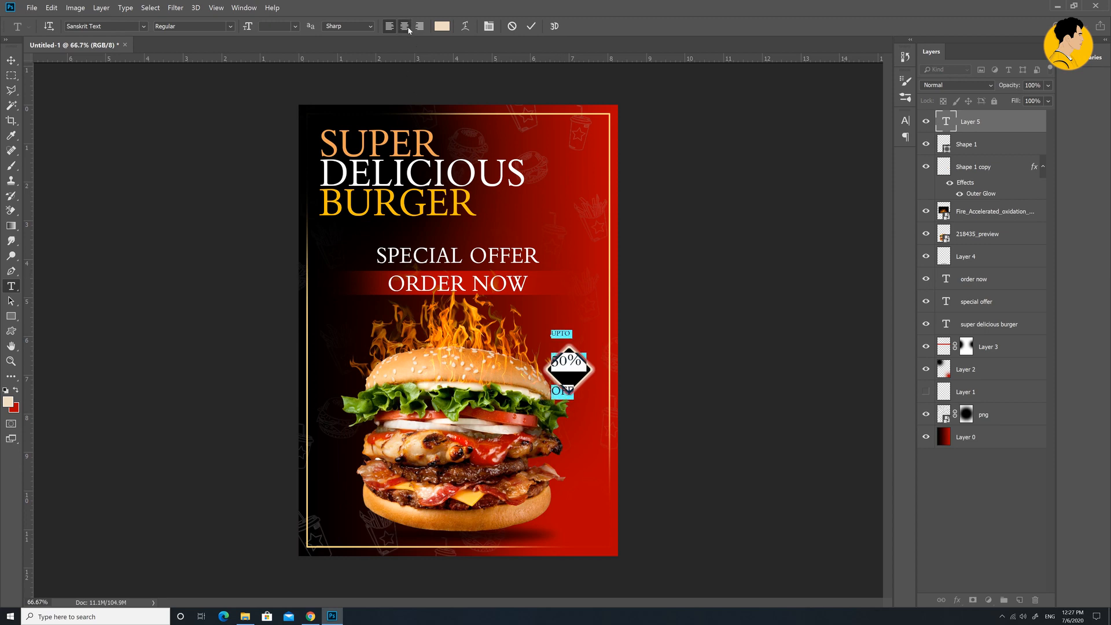
left_click(405, 27)
key("ctrl")
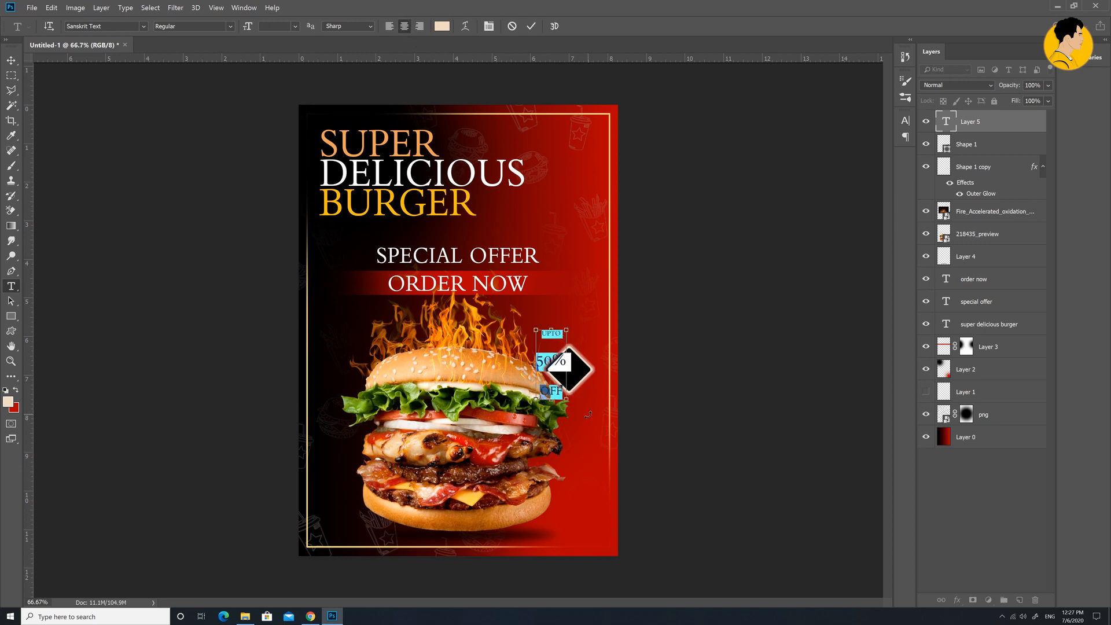
key("ctrl+t")
mouse_move(842, 152)
left_mouse_down()
mouse_move(820, 159)
mouse_move(838, 161)
left_mouse_up()
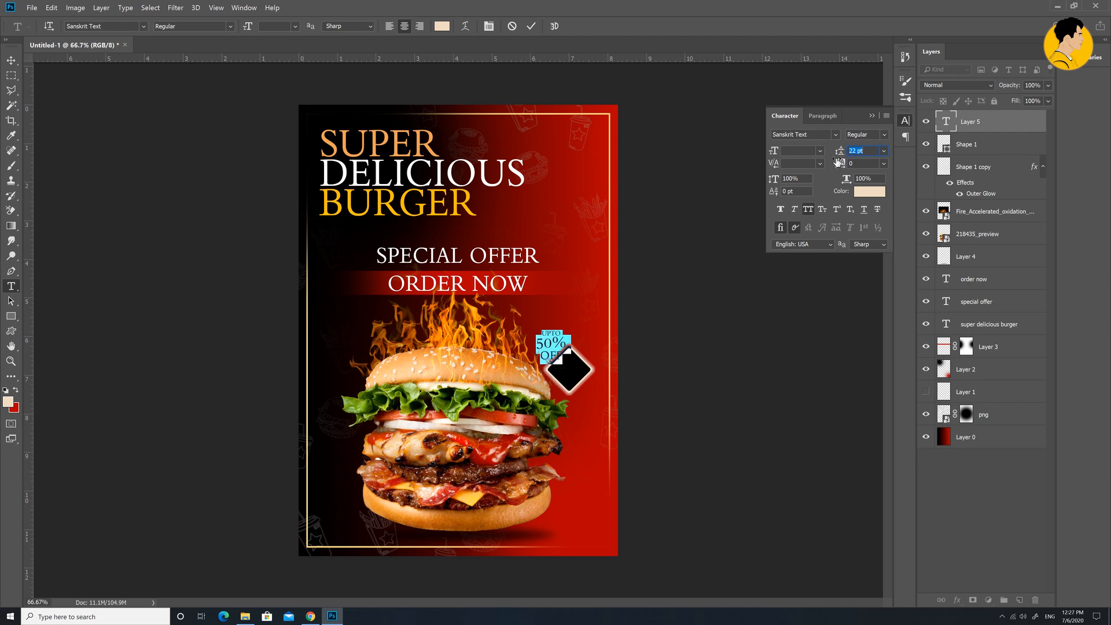
left_click(728, 315)
Color the 50% line of the badge text white (ffffff) and deselect the text layer.
double_click(544, 355)
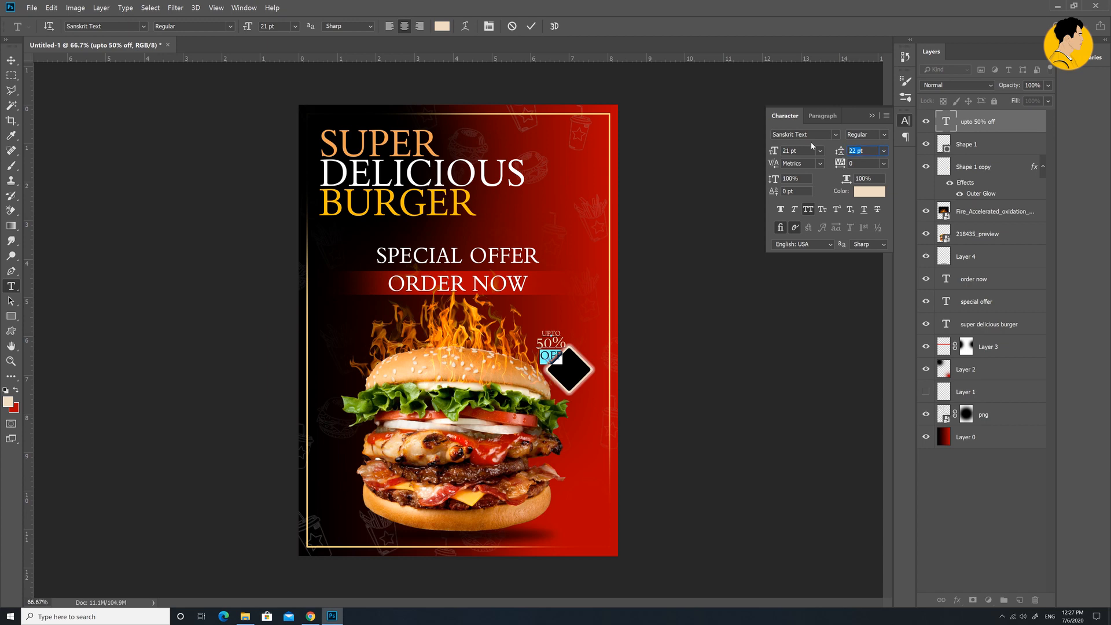
left_click(769, 330)
left_click_drag(564, 352, 492, 323)
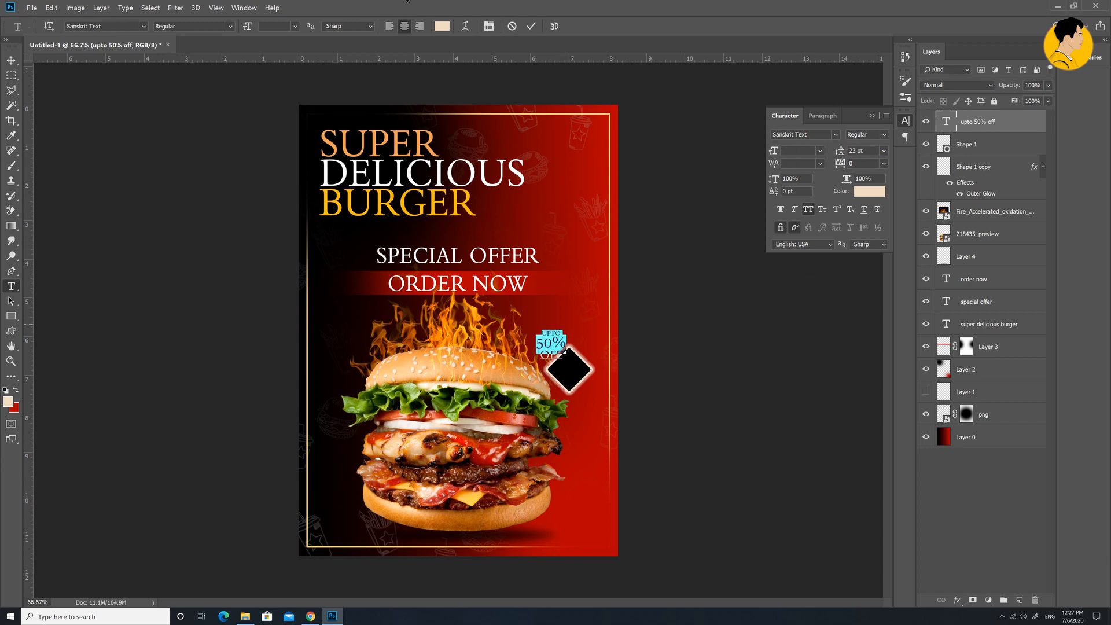
left_click(554, 346)
left_click_drag(567, 343, 533, 343)
left_click(441, 26)
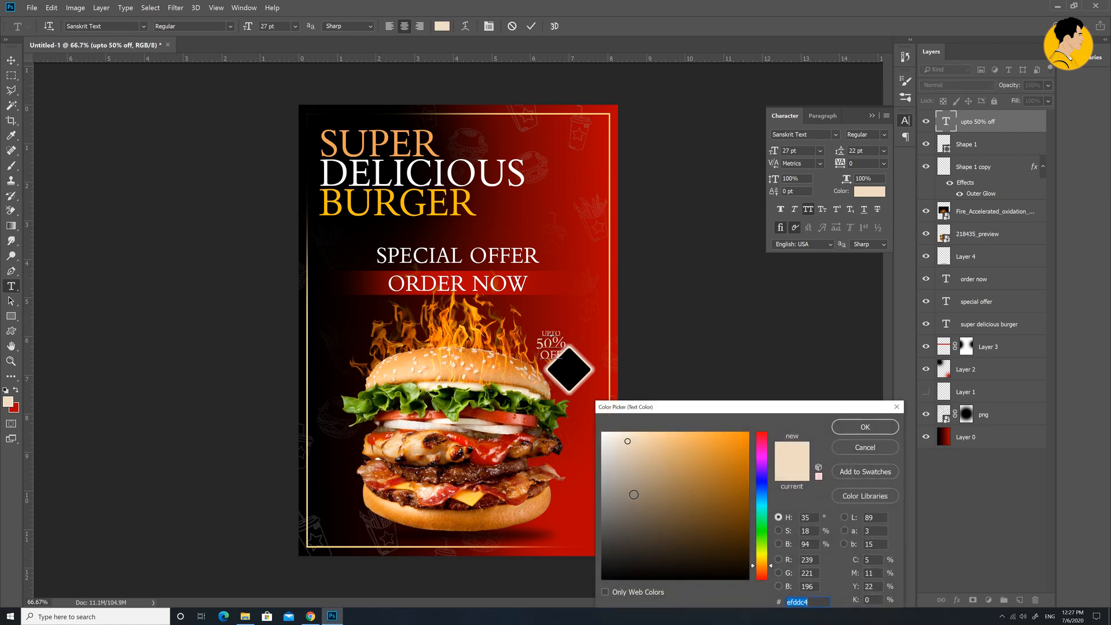
type("ffffff")
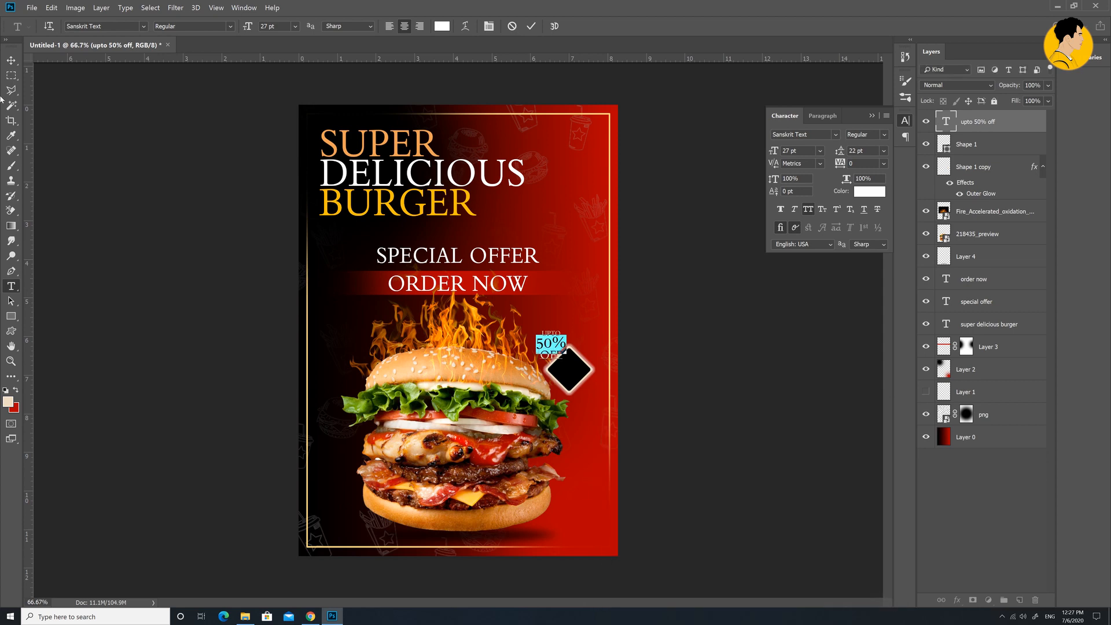
left_click(11, 60)
left_click(255, 214)
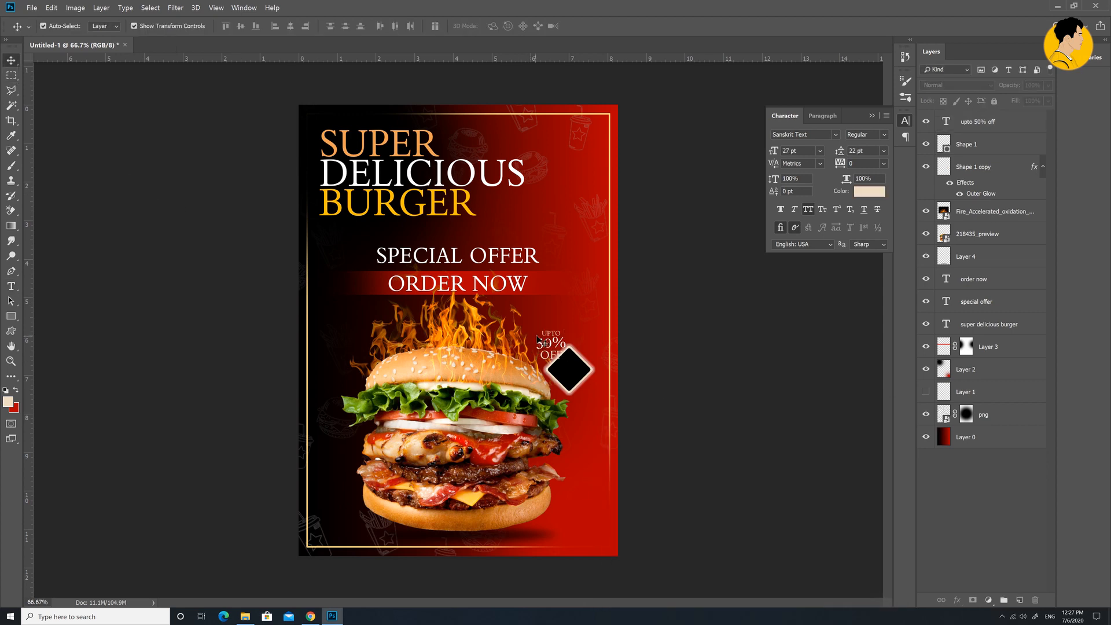
Move the badge text onto the black diamond, scale it to about 79.57% so it fits inside, and deselect it.
left_click_drag(547, 349, 583, 358)
key("ctrl+t")
key("ctrl+z")
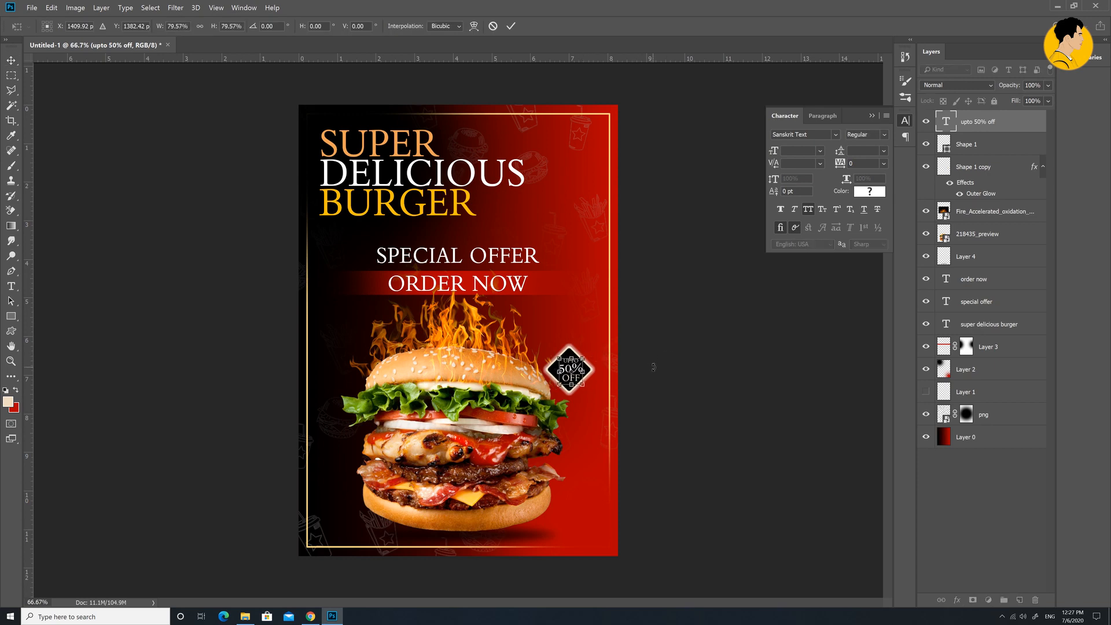
key("Return")
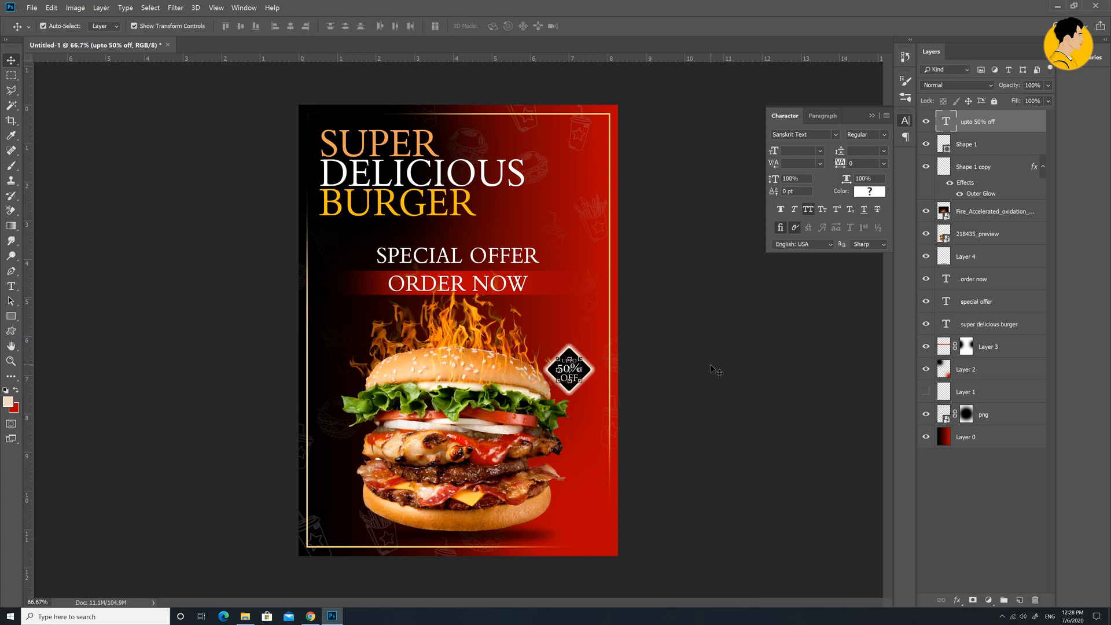
left_click(716, 372)
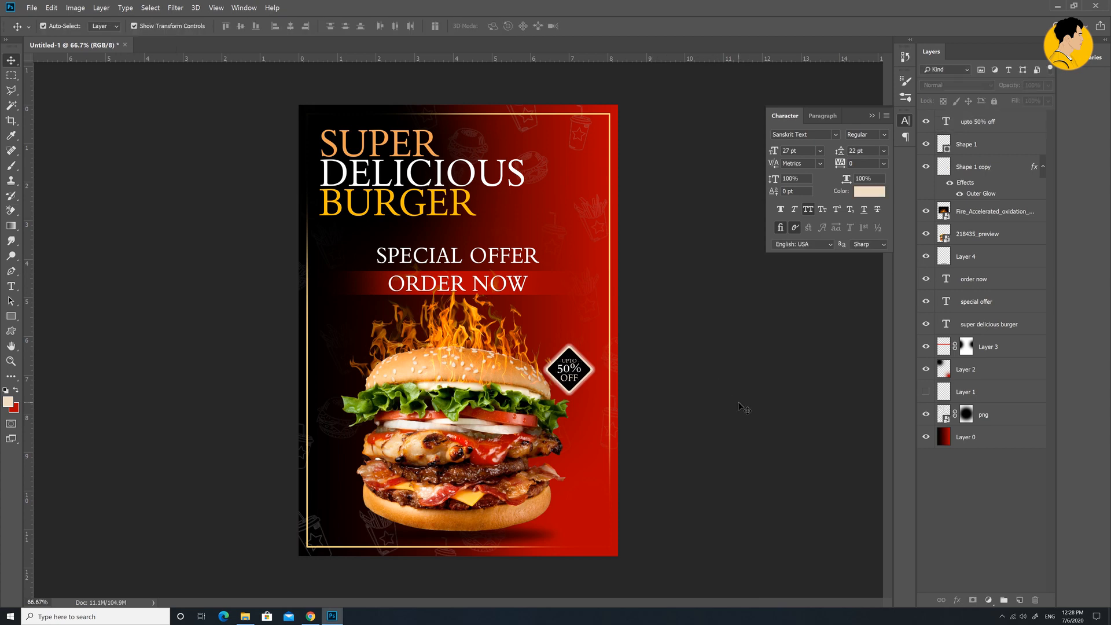
Color the word UPTO in the diamond badge bright red (fd0000).
key("ctrl+plus")
key("ctrl+plus")
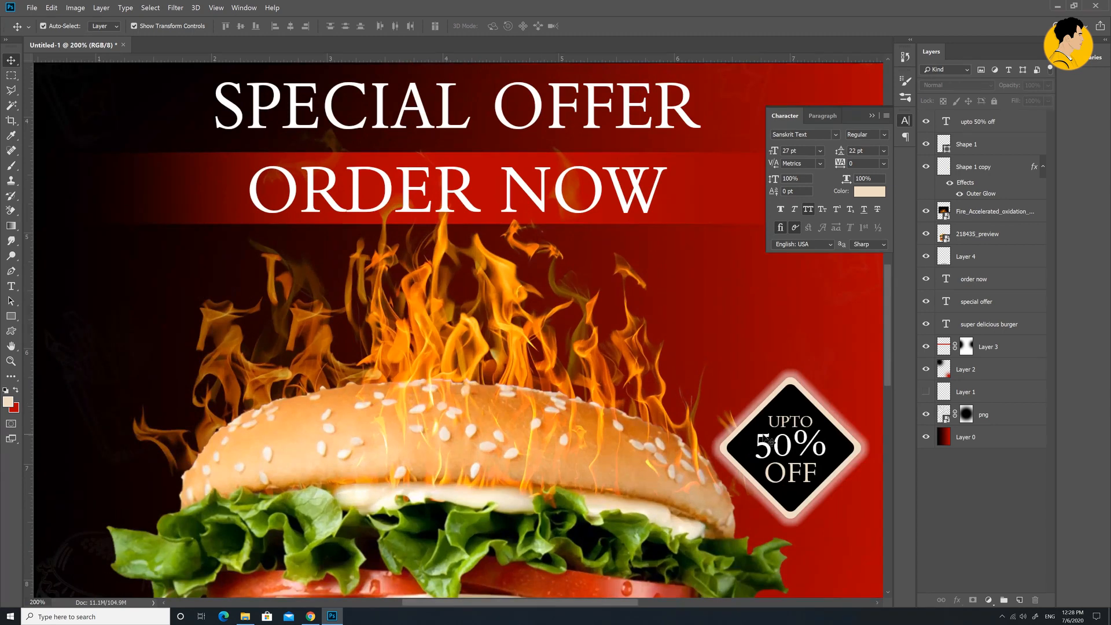
left_click_drag(732, 335, 449, 236)
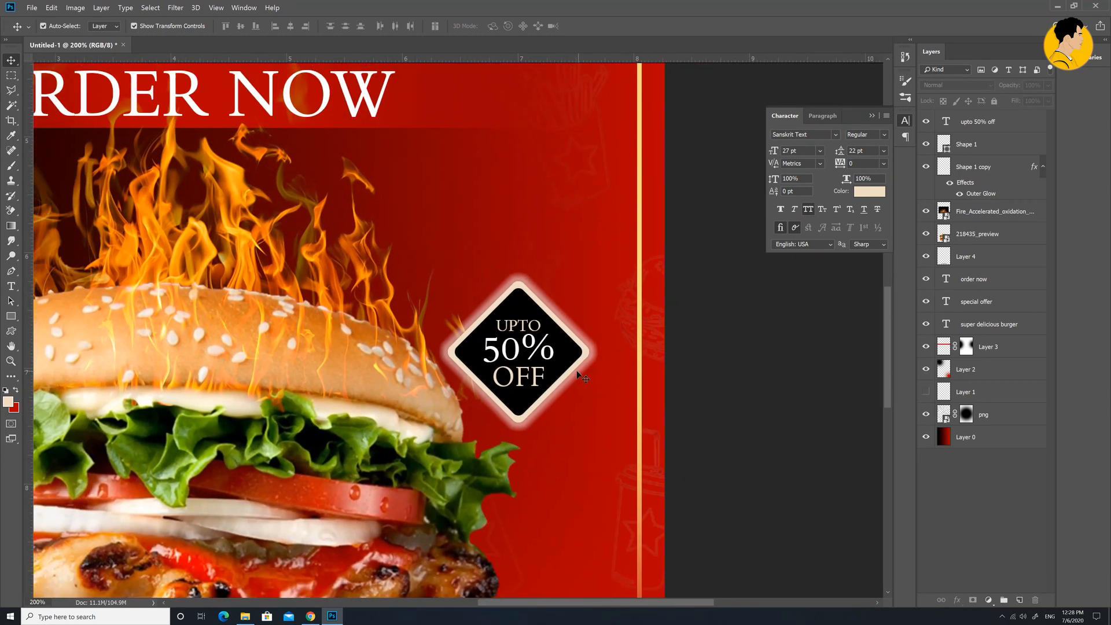
key("t")
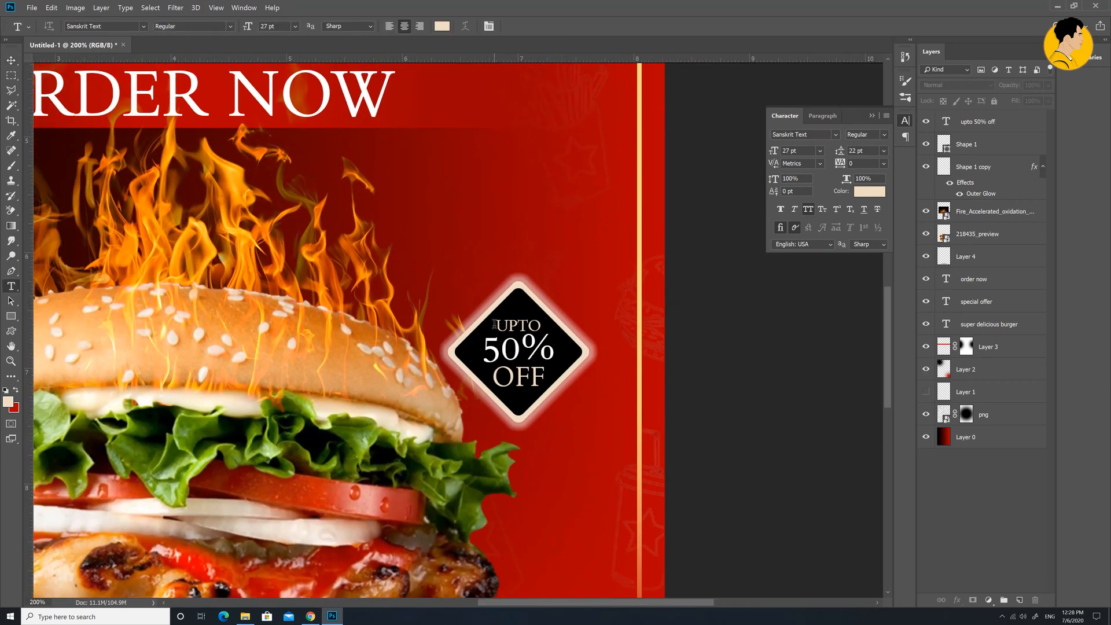
left_click_drag(495, 325, 542, 327)
left_click(442, 27)
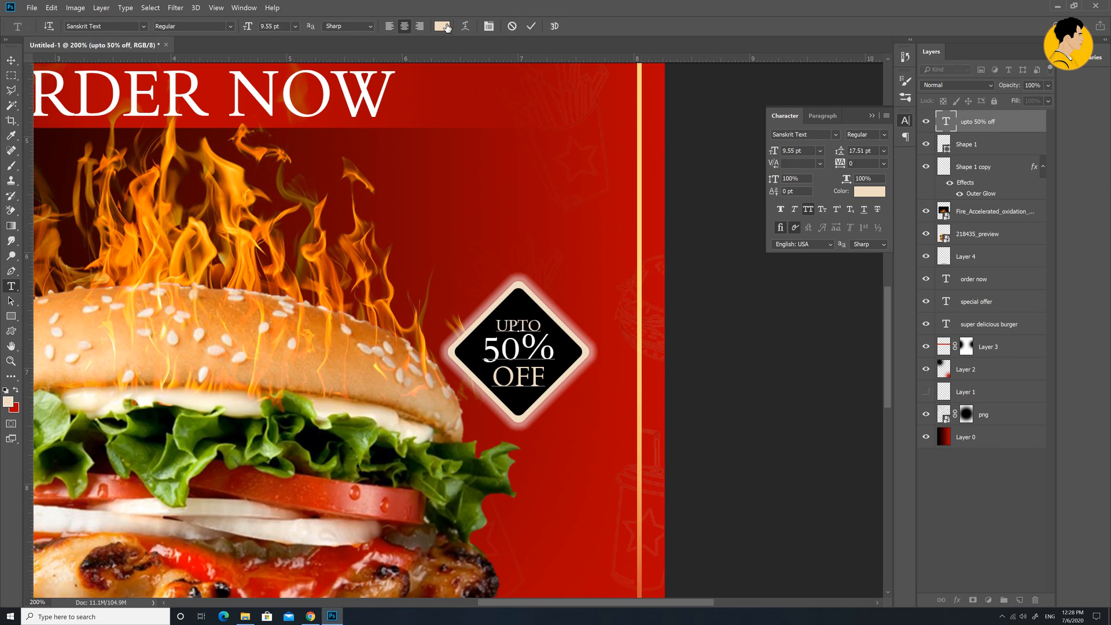
mouse_move(672, 495)
left_mouse_down()
mouse_move(747, 432)
mouse_move(765, 385)
left_mouse_up()
left_click(763, 444)
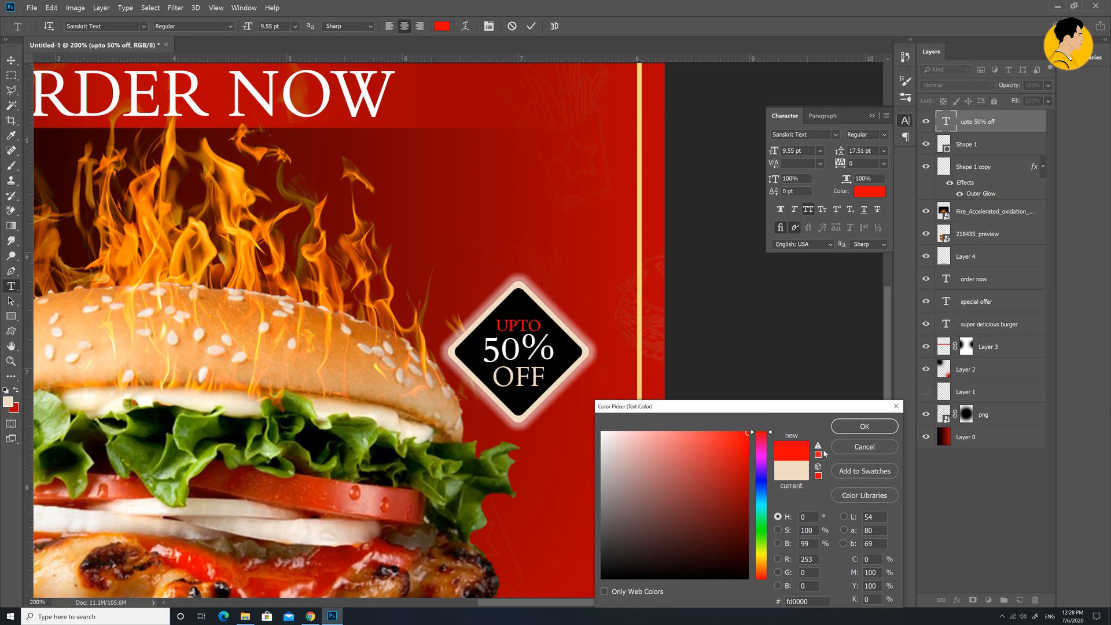
left_click(864, 426)
Color the word OFF in the diamond badge bright orange (ff7b00) and deselect the text layer.
left_click(499, 375)
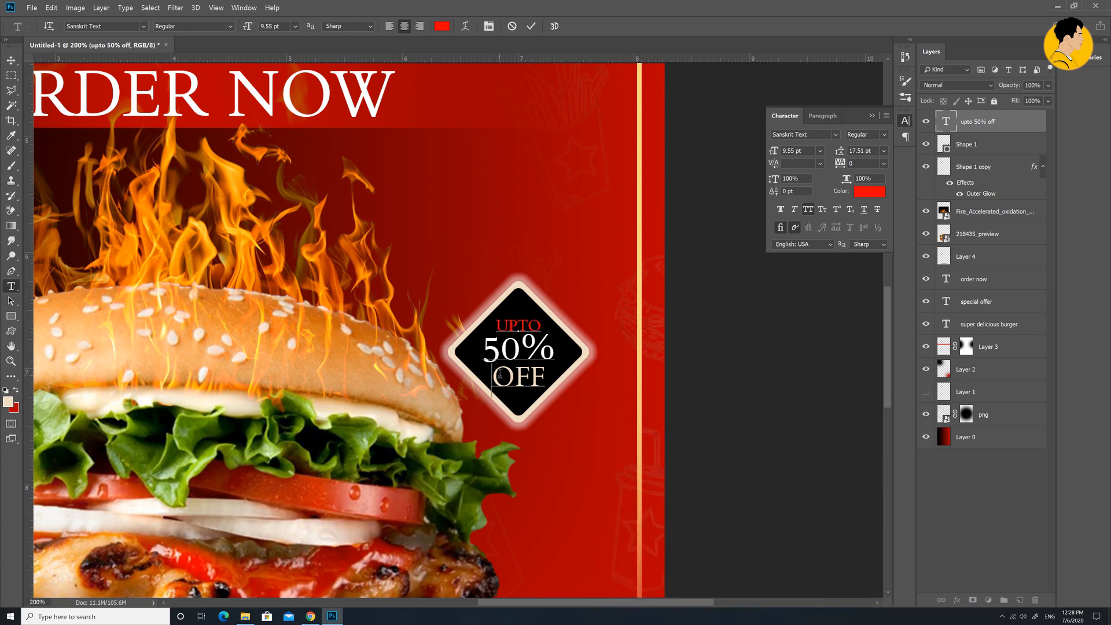
key("shift+End")
left_click(448, 29)
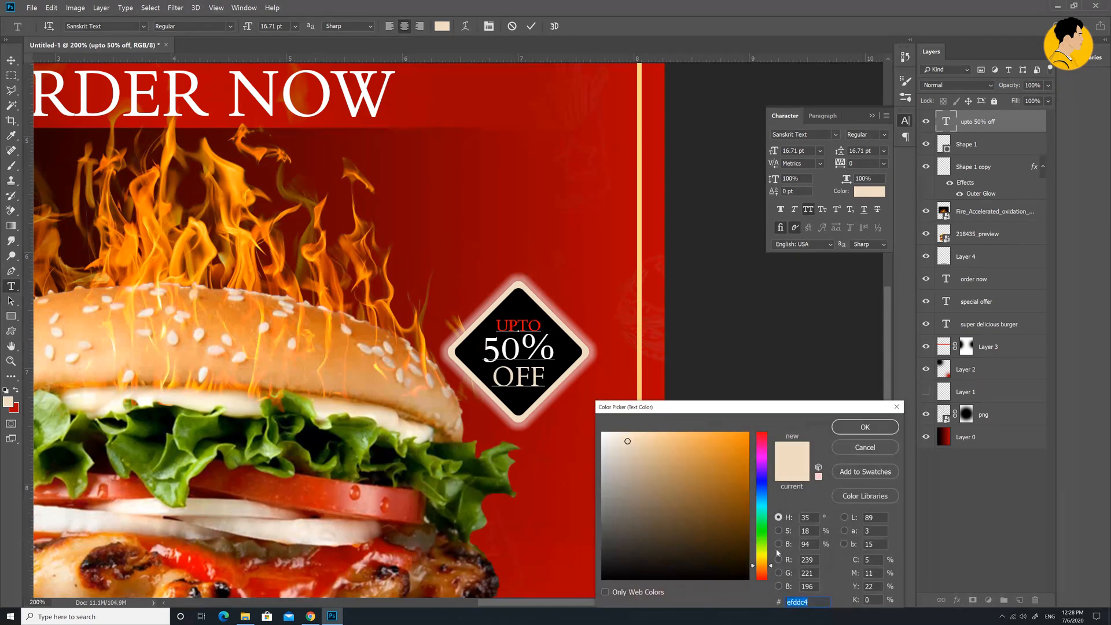
mouse_move(698, 452)
left_mouse_down()
mouse_move(768, 413)
mouse_move(691, 475)
mouse_move(662, 476)
left_mouse_up()
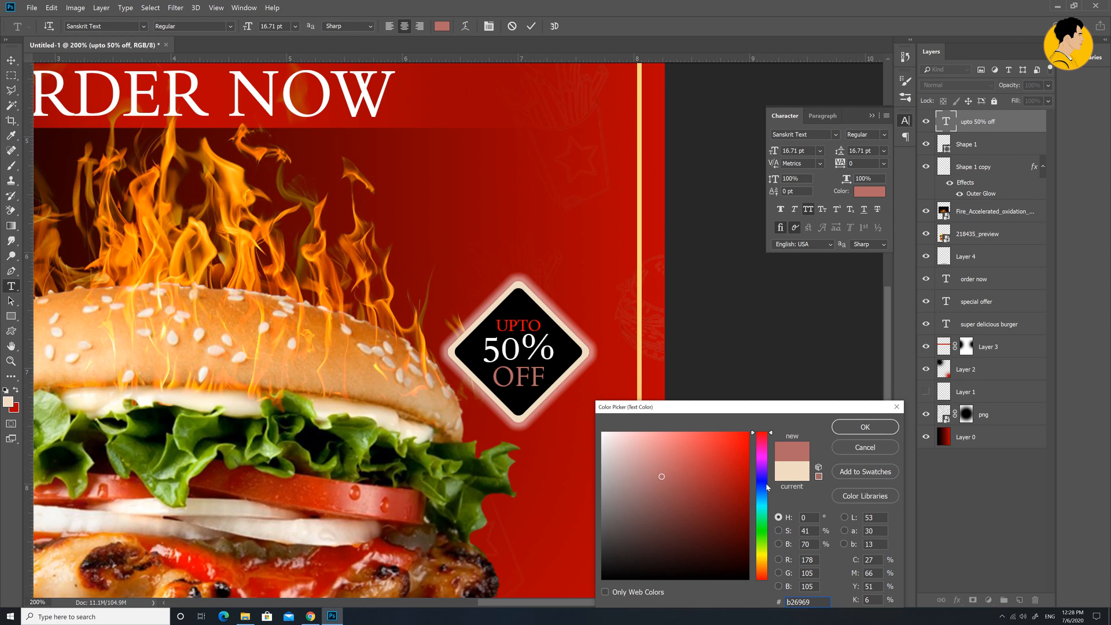
left_click_drag(767, 488, 767, 530)
left_click_drag(687, 483, 682, 419)
left_click_drag(759, 515, 759, 556)
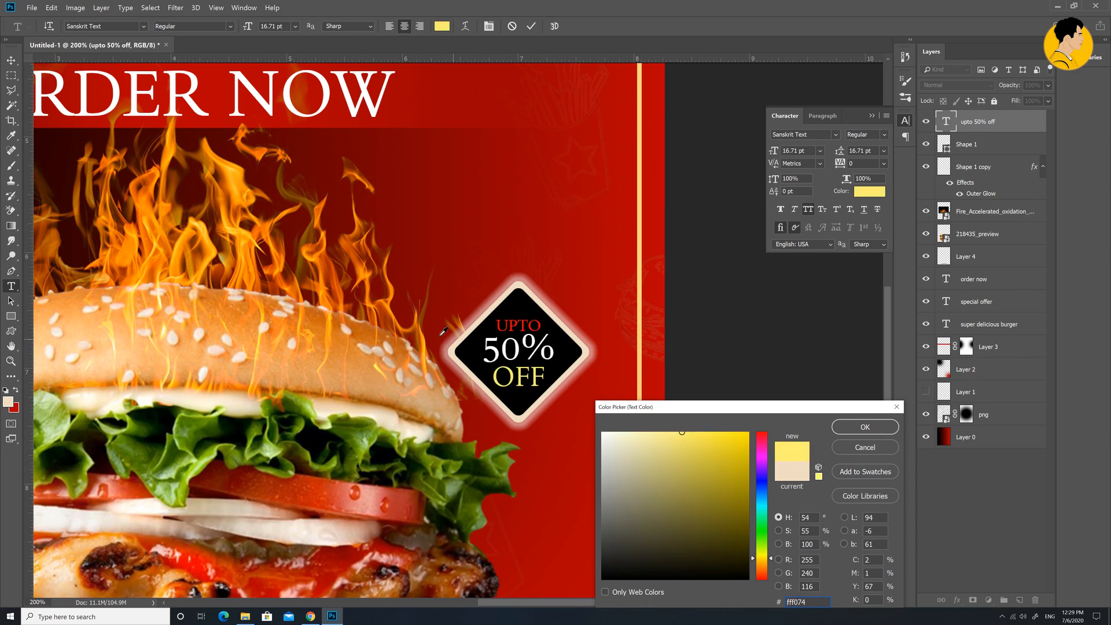
left_click(395, 348)
left_click(400, 356)
left_click(353, 370)
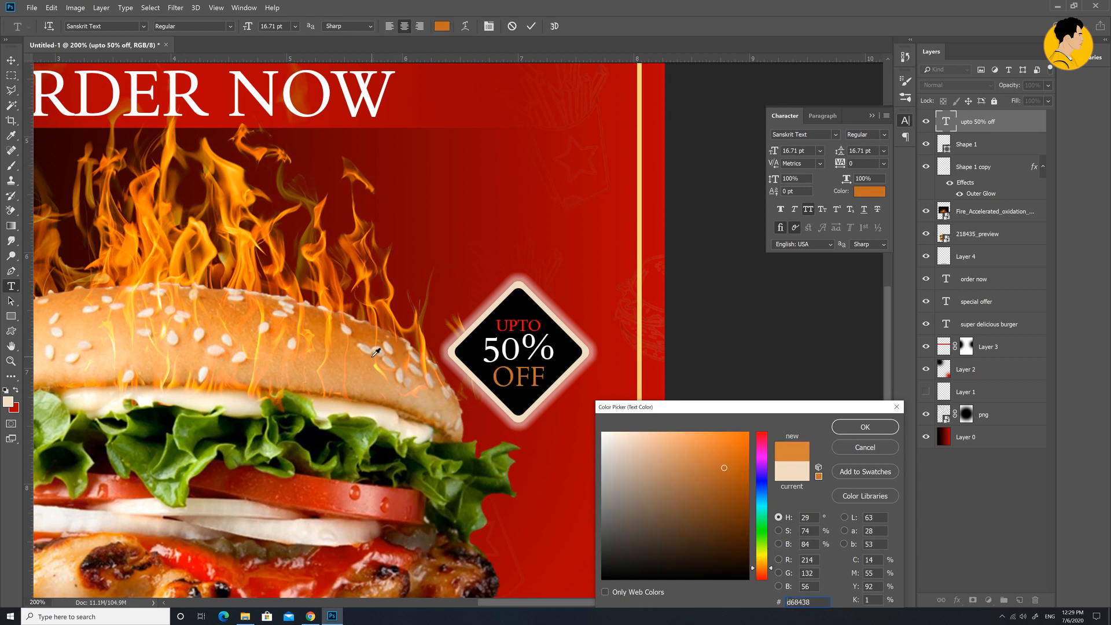
left_click_drag(732, 442, 804, 403)
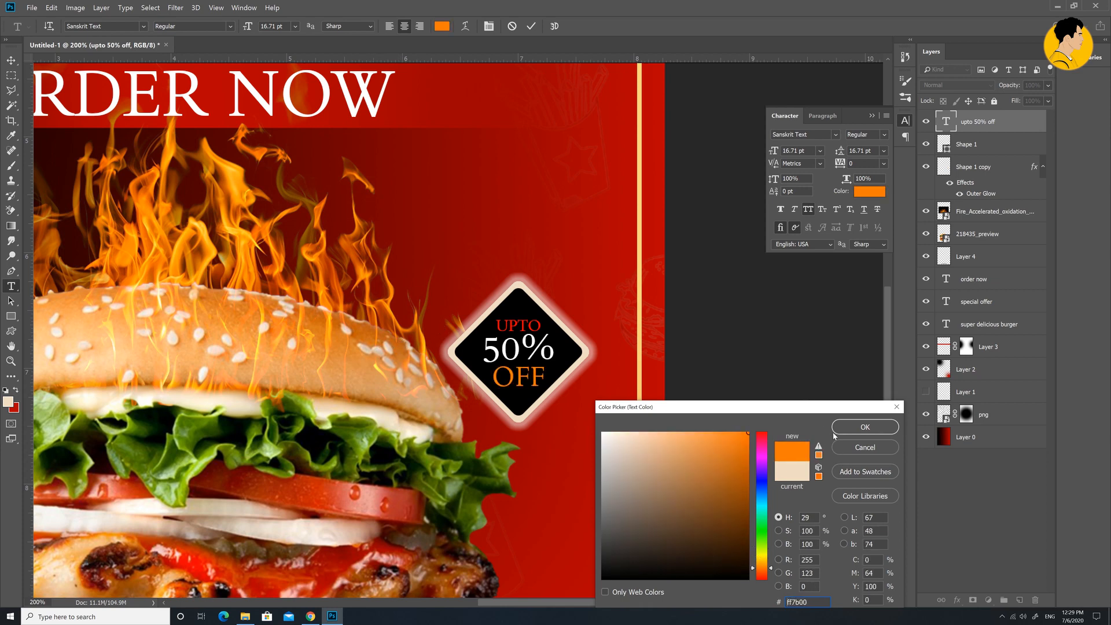
left_click(864, 427)
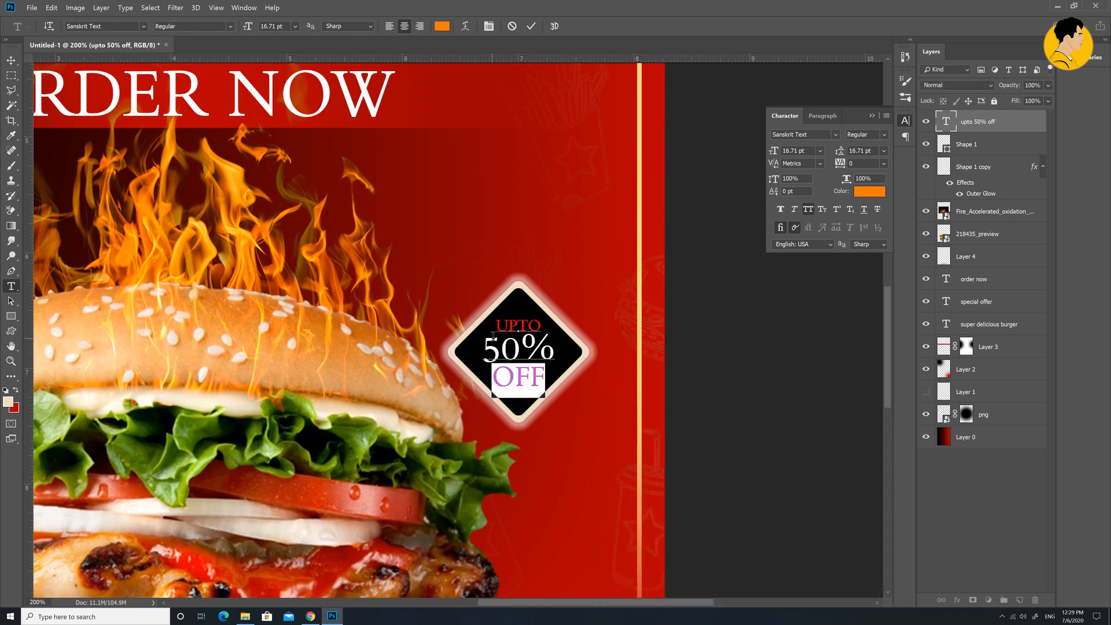
left_click(548, 347)
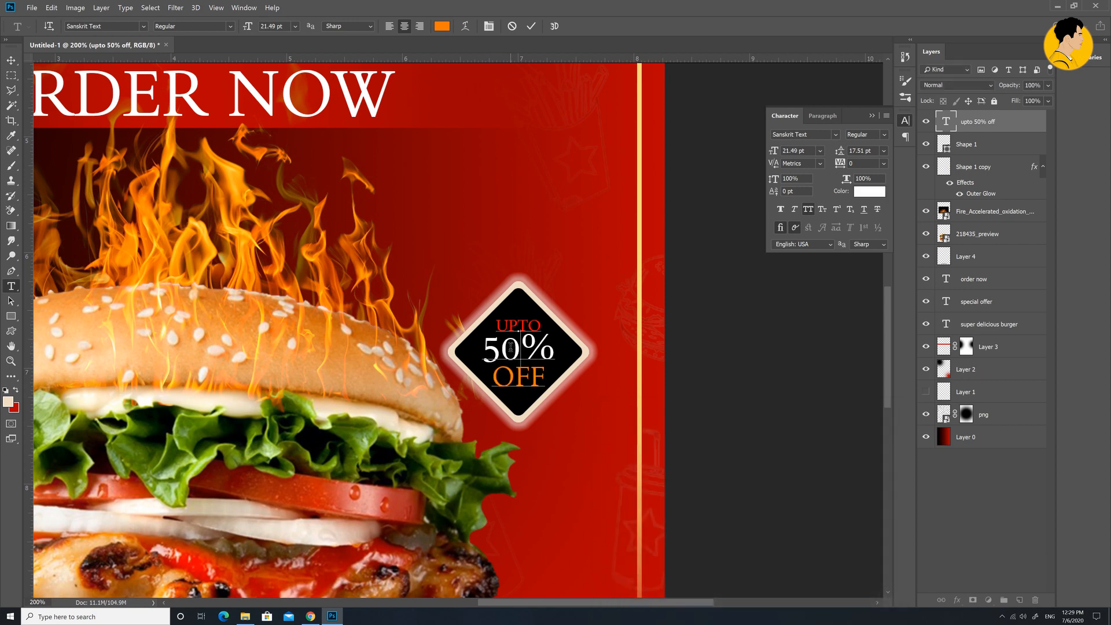
left_click(11, 61)
left_click(775, 372)
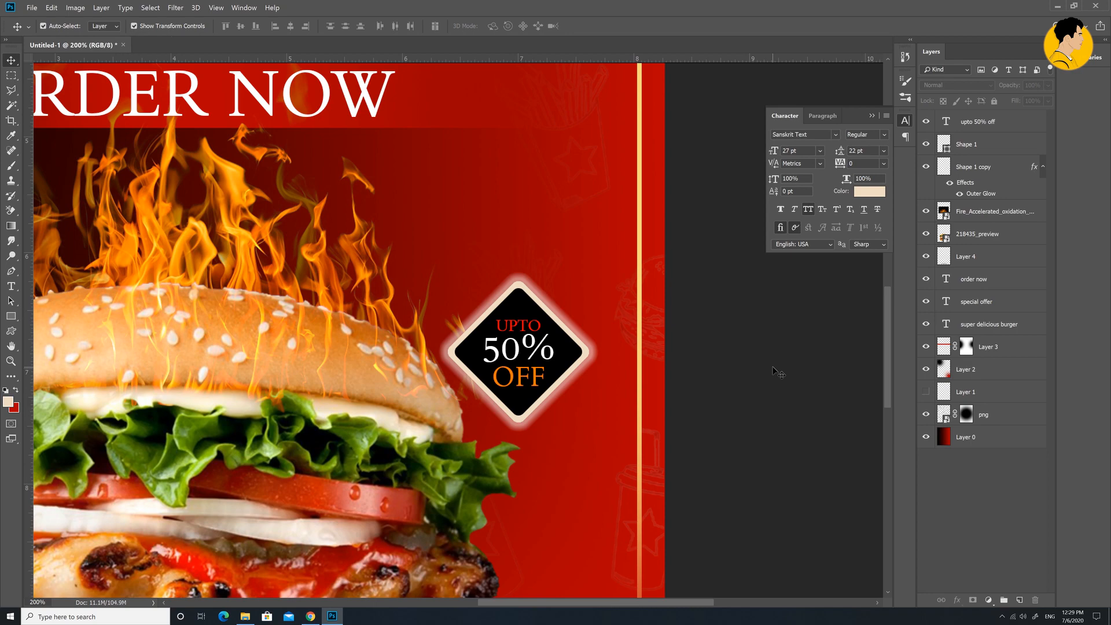
Fully lock the fire image layer above the burger and deselect it.
key("ctrl+minus")
key("ctrl+minus")
key("ctrl+minus")
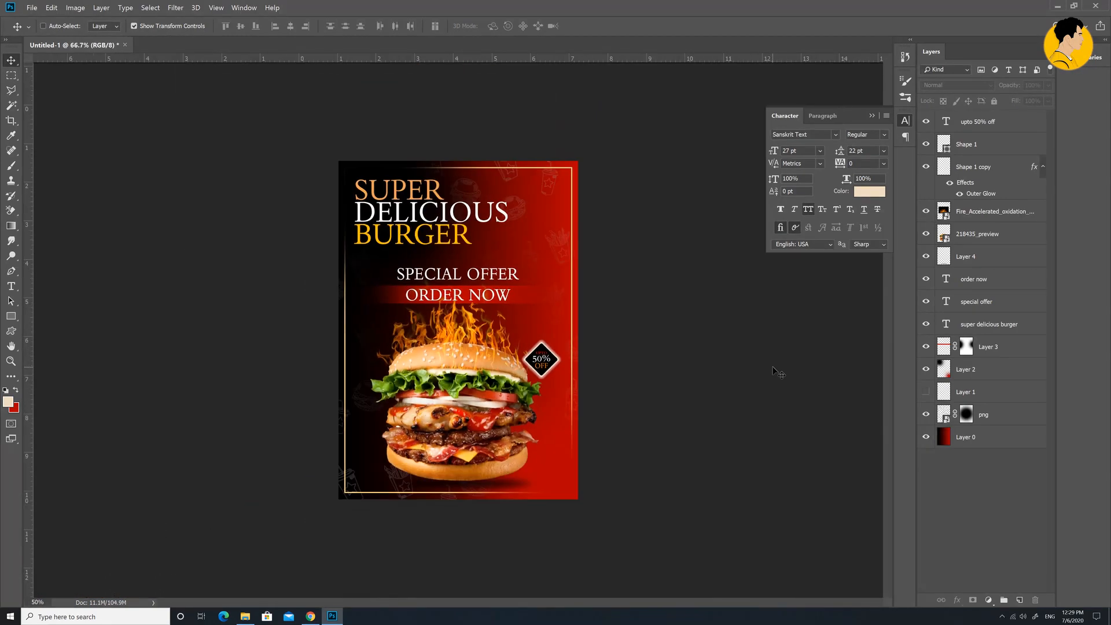
key("ctrl+plus")
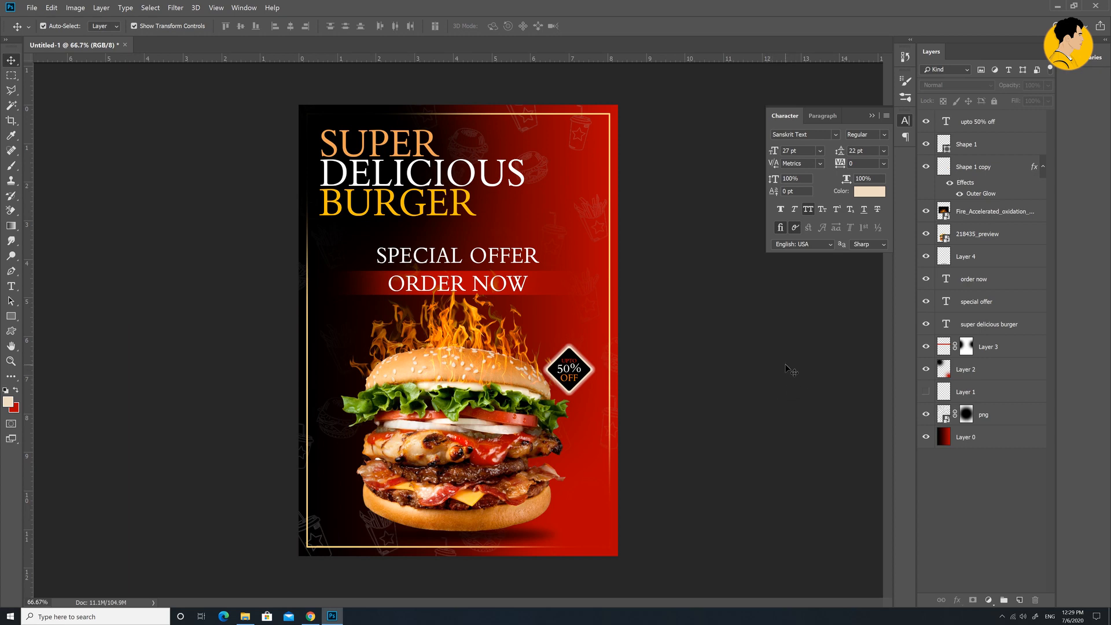
left_click(513, 267)
left_click(780, 300)
left_click(1029, 202)
left_click(994, 101)
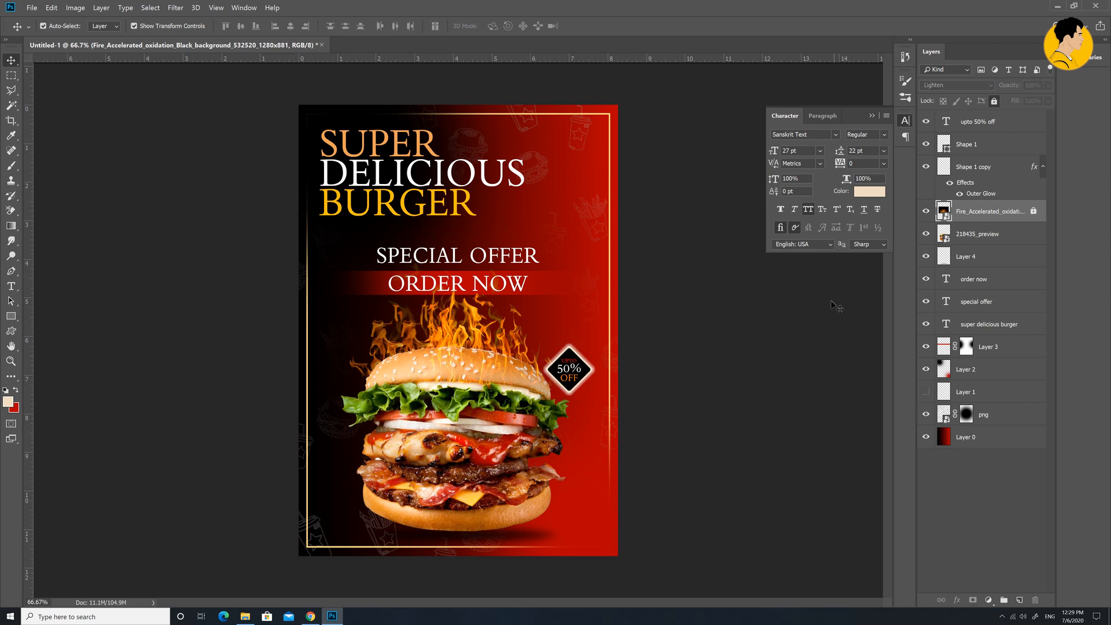
left_click(825, 309)
Nudge the SPECIAL OFFER and ORDER NOW texts together with the red strip slightly upward, away from the flames, and deselect them.
left_click(550, 287)
key("ctrl")
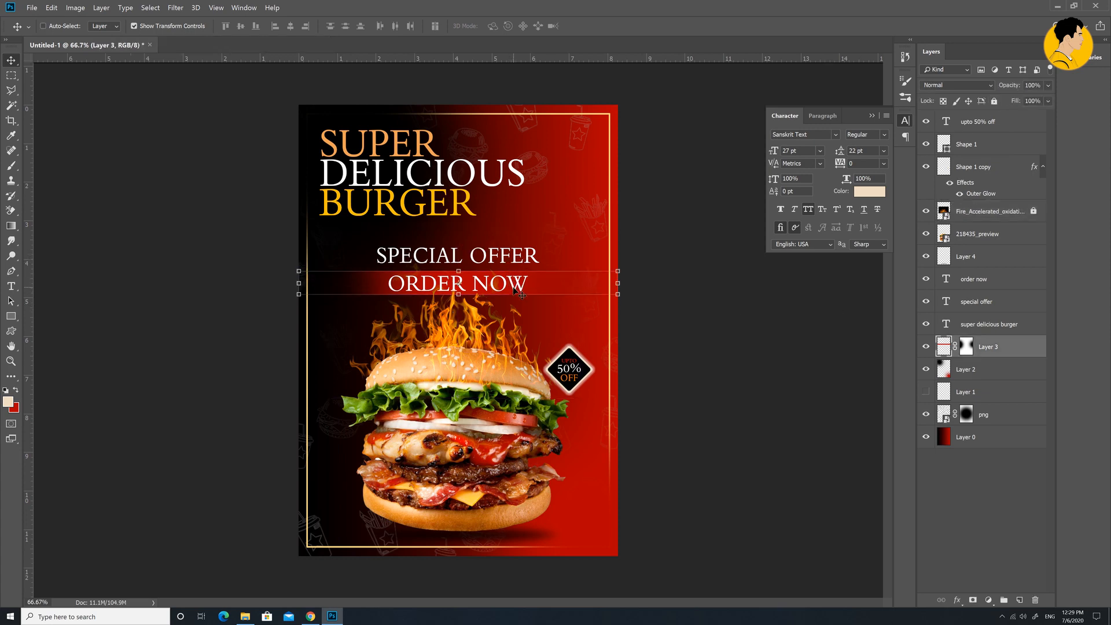
left_click(986, 286)
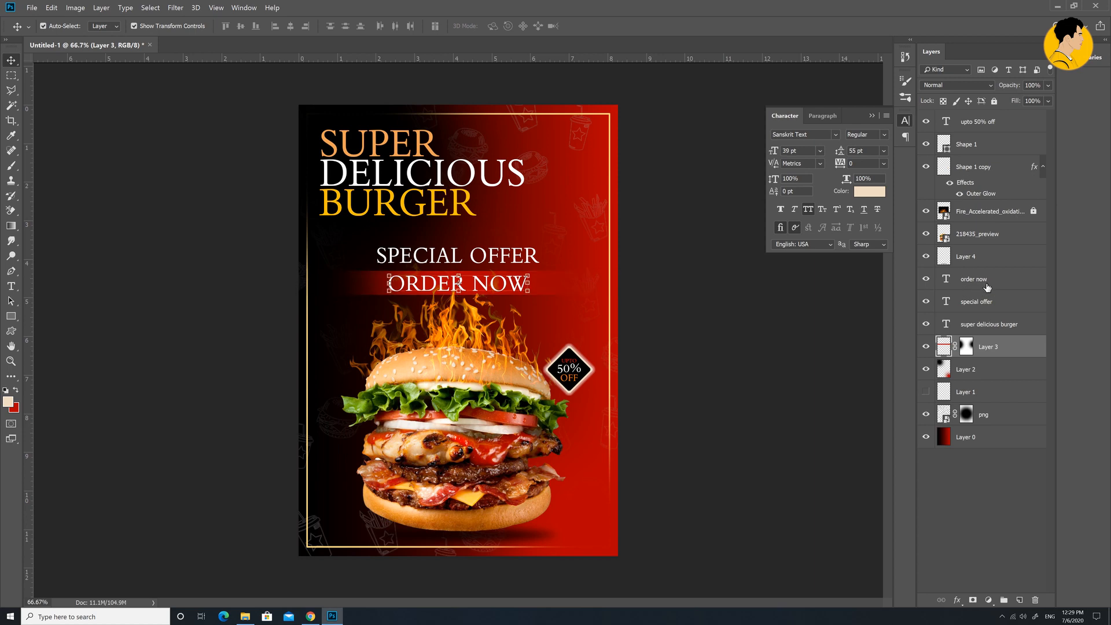
left_click(986, 301)
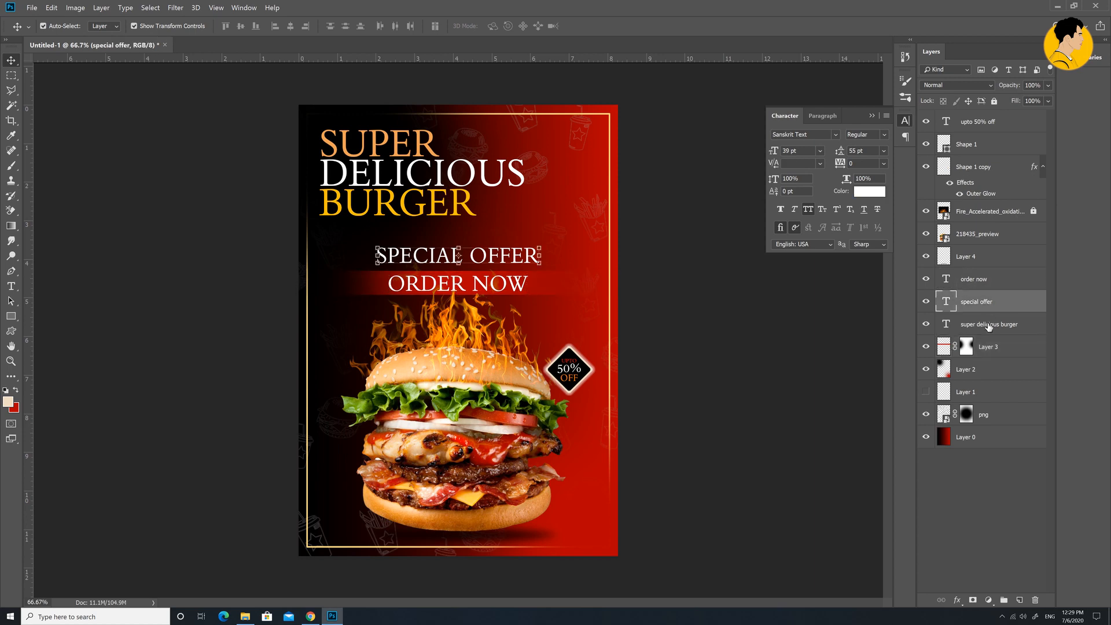
left_click(989, 325)
left_click(993, 307)
left_click(1006, 280, "ctrl")
left_click(1006, 343, "ctrl")
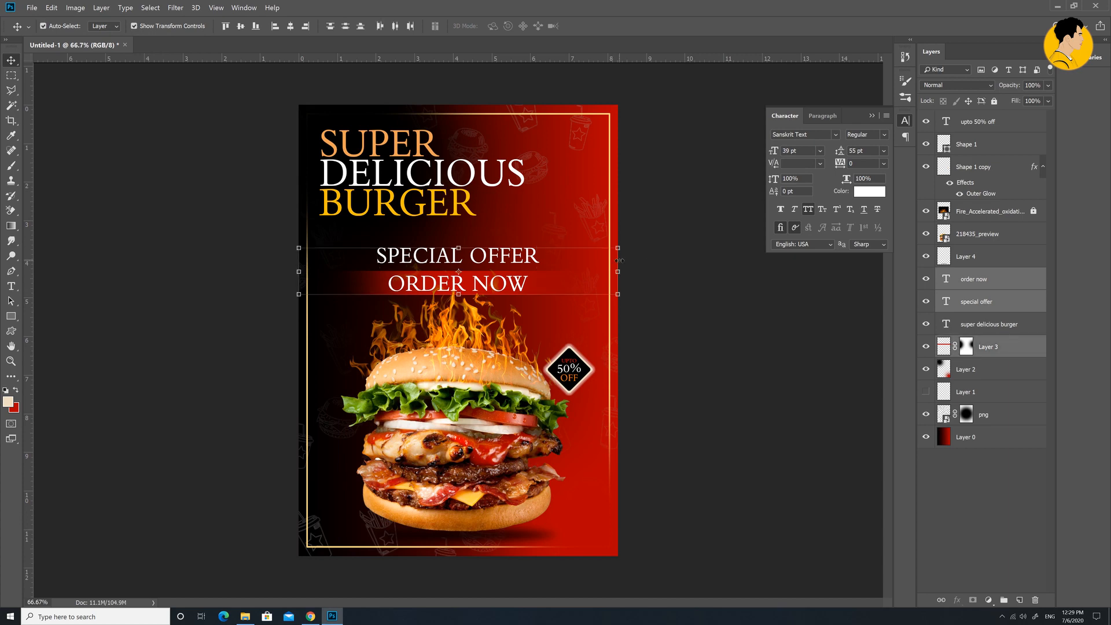
key("Up")
key("Up")
key("Up")
key("Up")
key("Up")
key("Up")
key("Up")
key("Up")
key("Up")
key("Up")
key("Up")
key("Up")
key("Up")
key("Up")
key("Up")
key("Up")
key("Up")
key("Up")
key("Up")
key("Up")
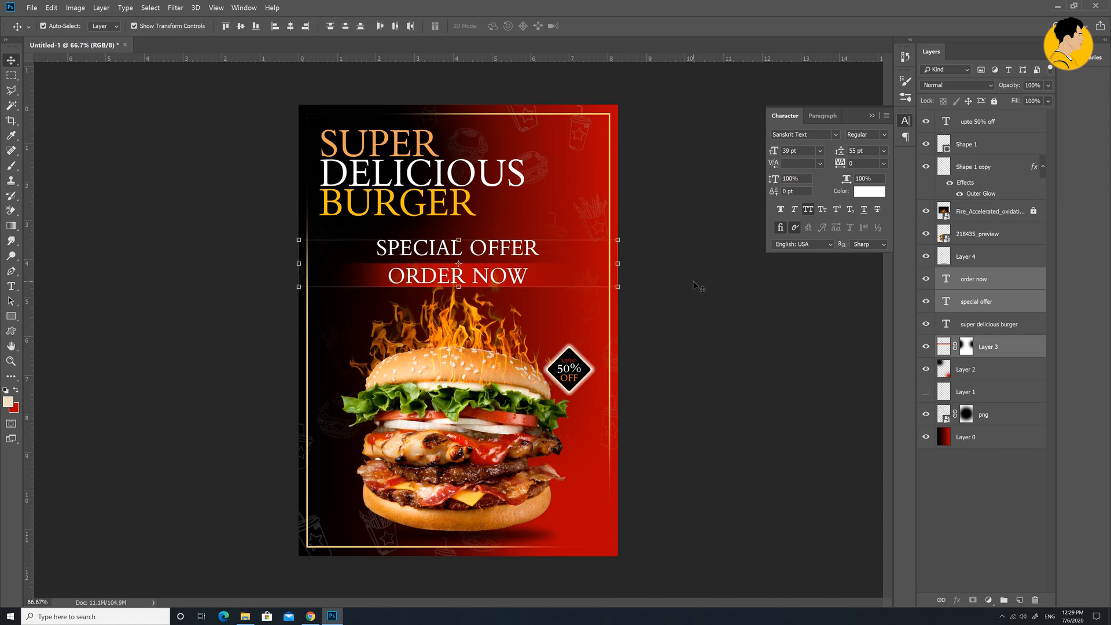
key("Up")
key("Up")
key("Up")
left_click(699, 287)
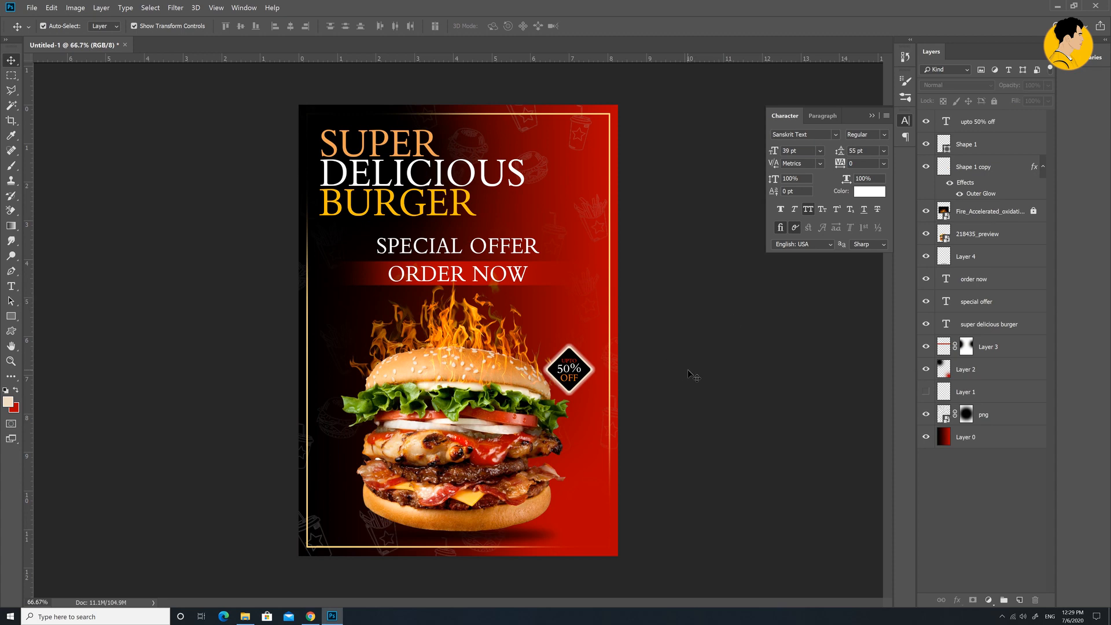
Set the font size of the ORDER NOW text to 35 pt.
key("t")
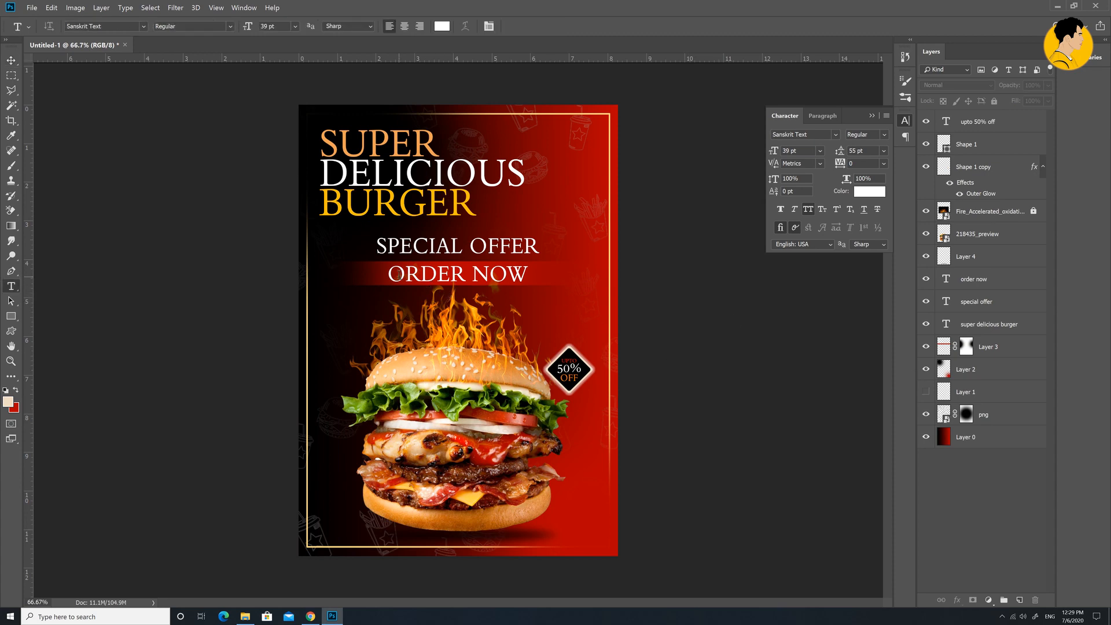
left_click_drag(391, 275, 526, 275)
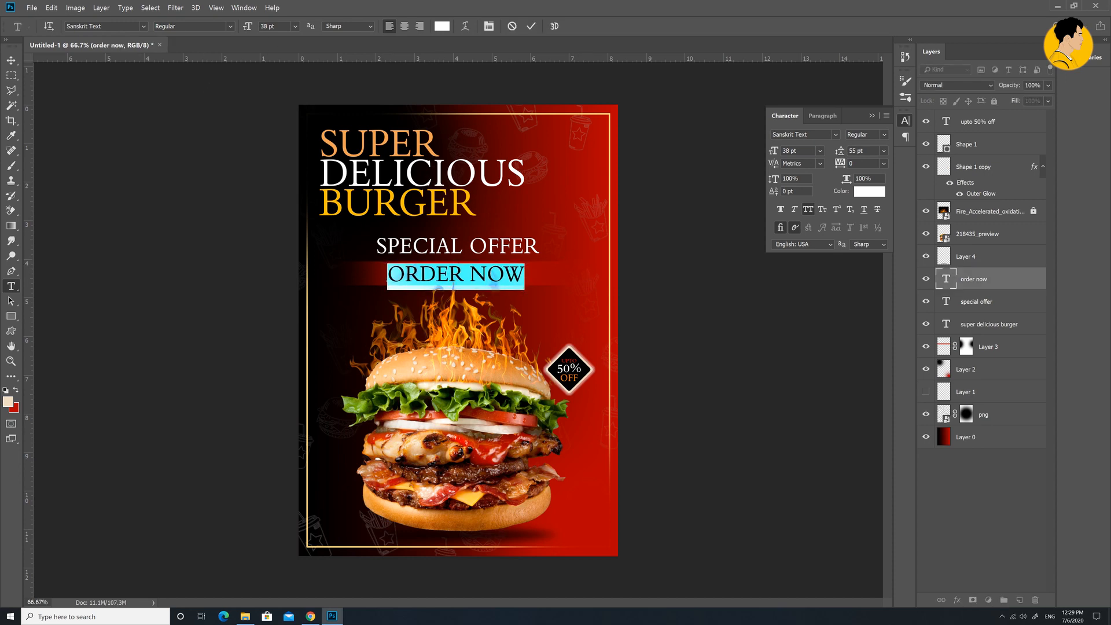
left_click_drag(275, 26, 259, 26)
type("35")
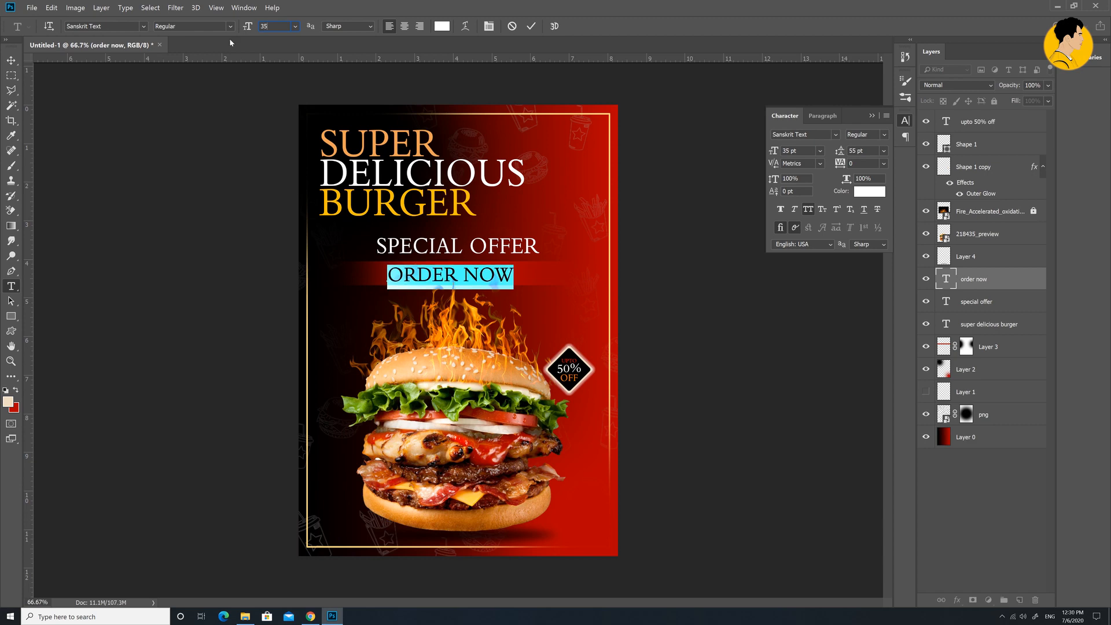
left_click(11, 60)
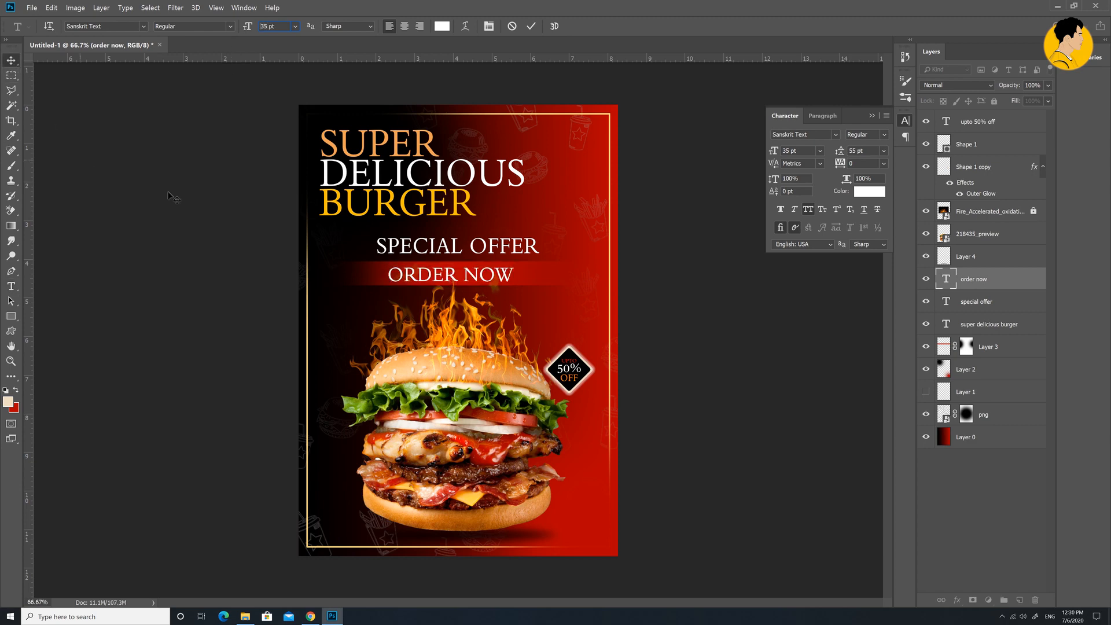
Center the ORDER NOW text horizontally on the background layer and deselect both layers.
left_click(476, 280)
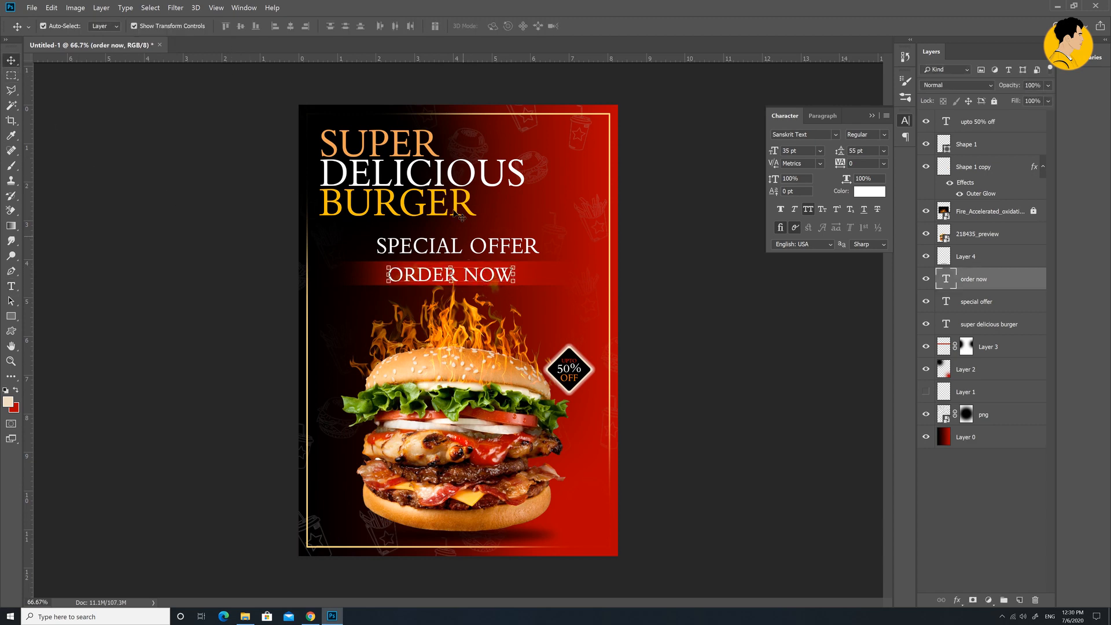
left_click(983, 437, "ctrl")
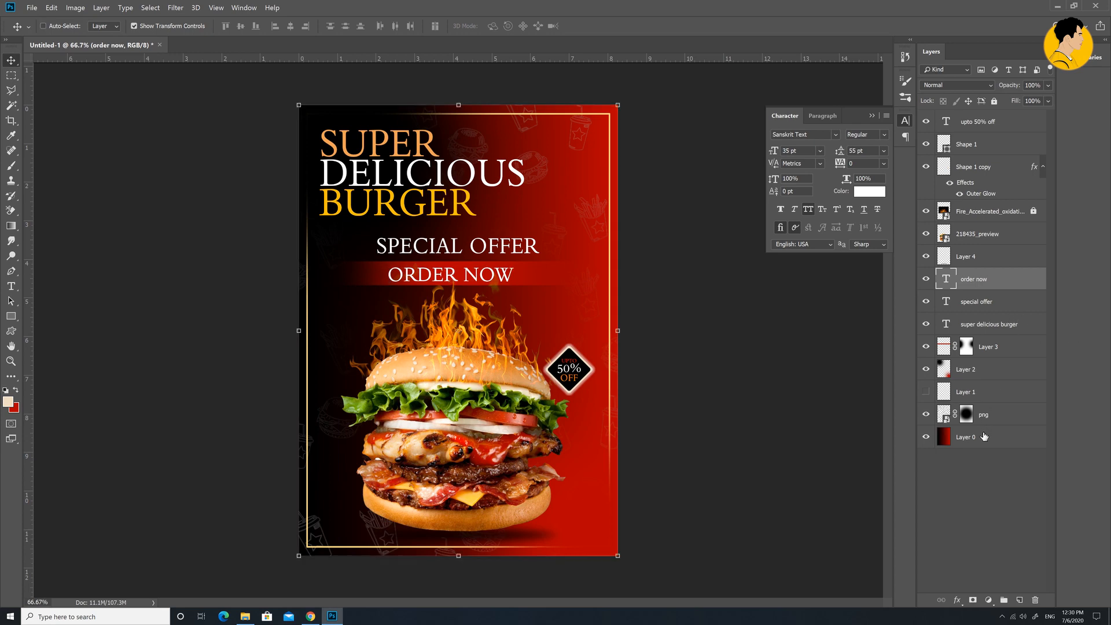
left_click(291, 26)
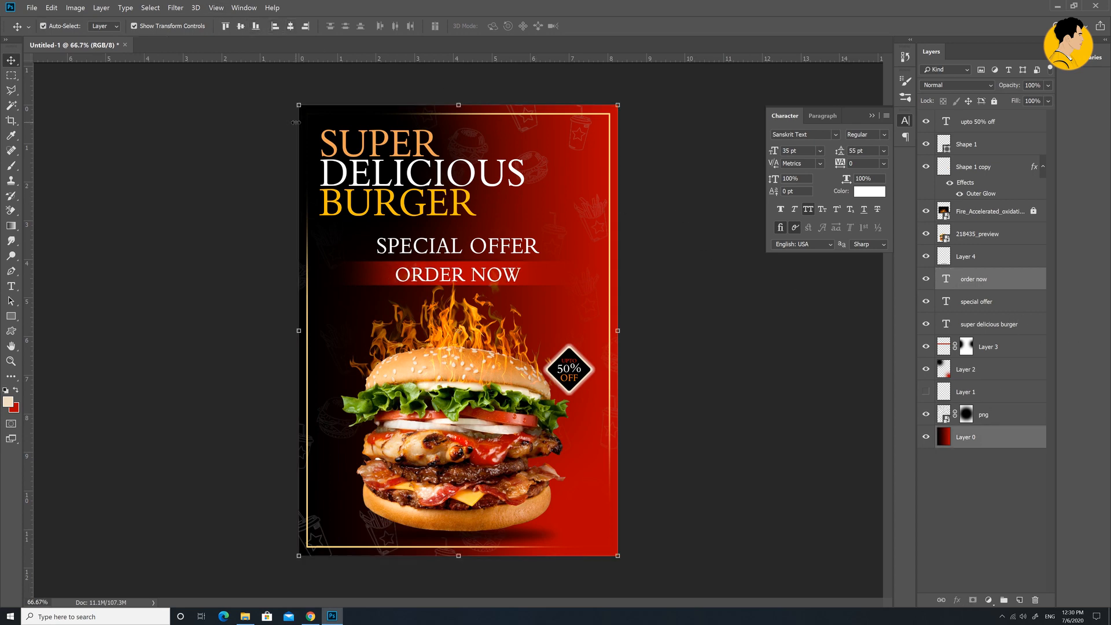
left_click(193, 163)
Nudge the ORDER NOW text slightly upward within its red strip and deselect it.
left_click(511, 278)
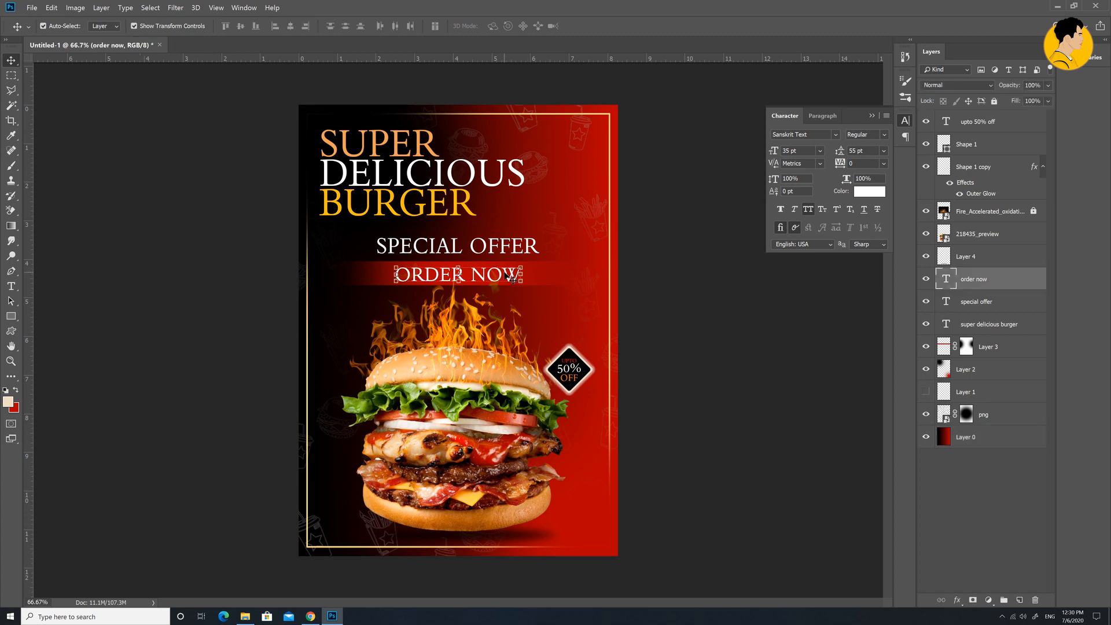
key("Up")
key("Up")
key("Up")
key("Up")
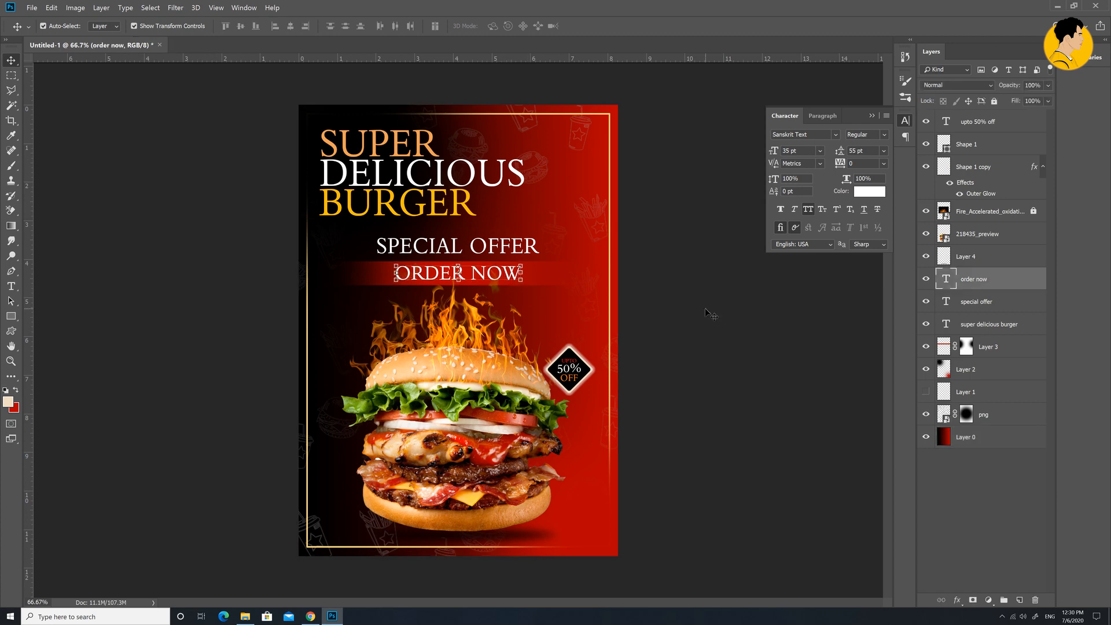
left_click(703, 314)
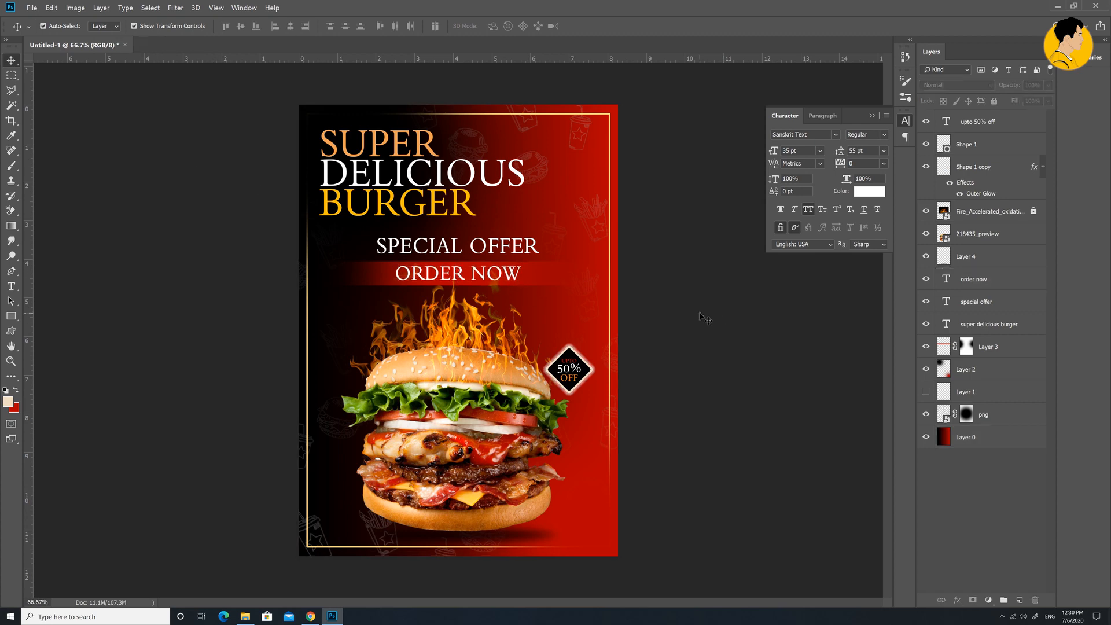
left_click(523, 253)
left_click(776, 309)
Unlock the fire image layer and group it with the burger layer.
left_click(1033, 215)
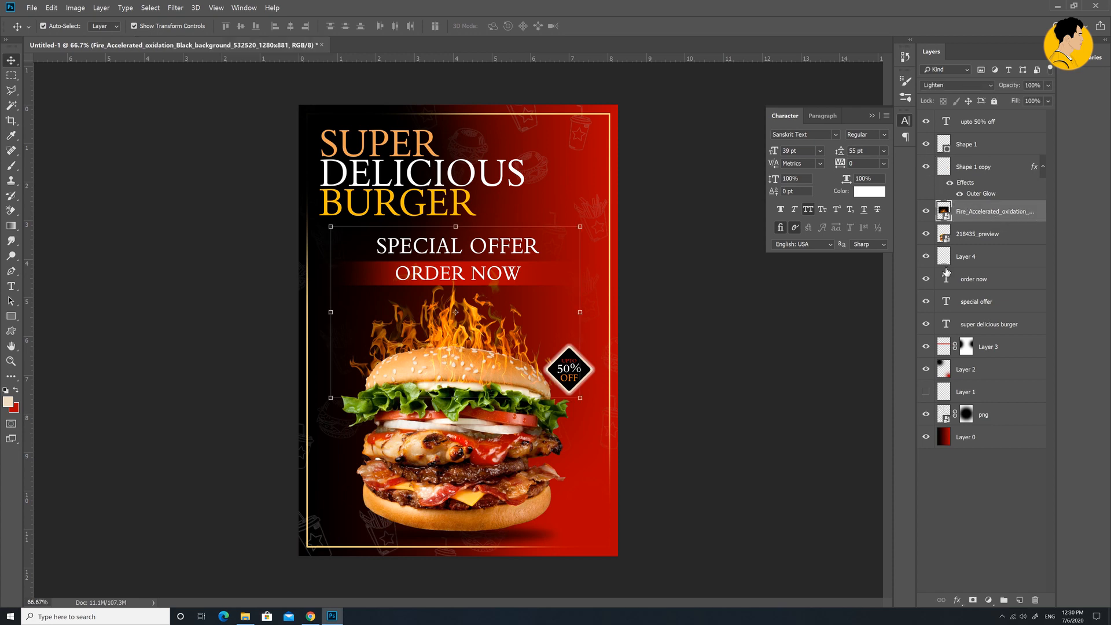
left_click(927, 234)
left_click(927, 234)
left_click(1003, 243, "ctrl")
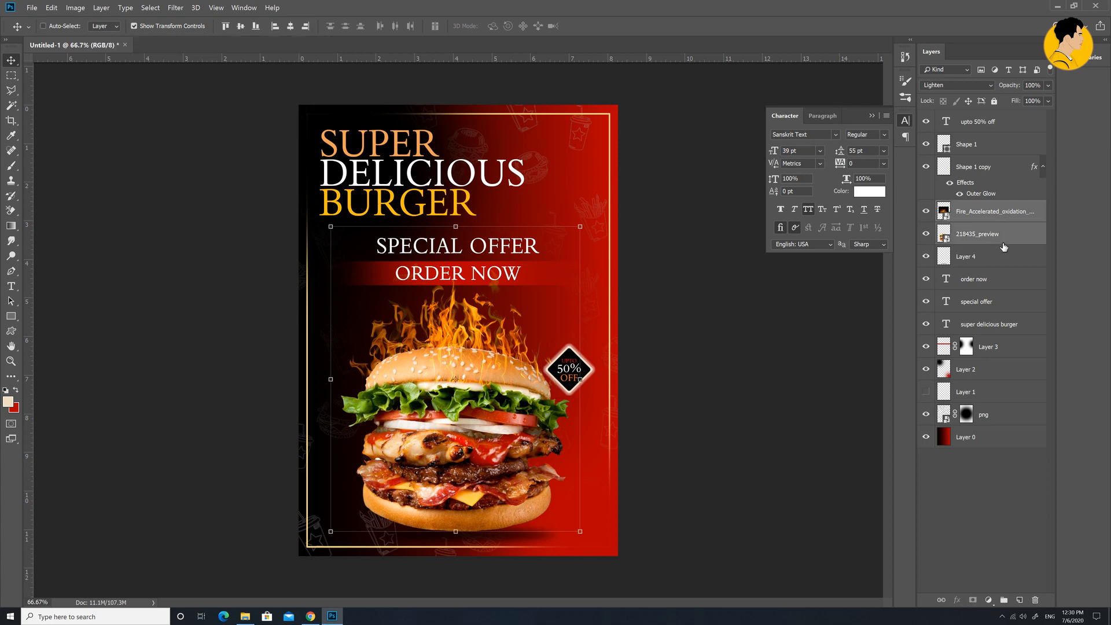
key("ctrl+g")
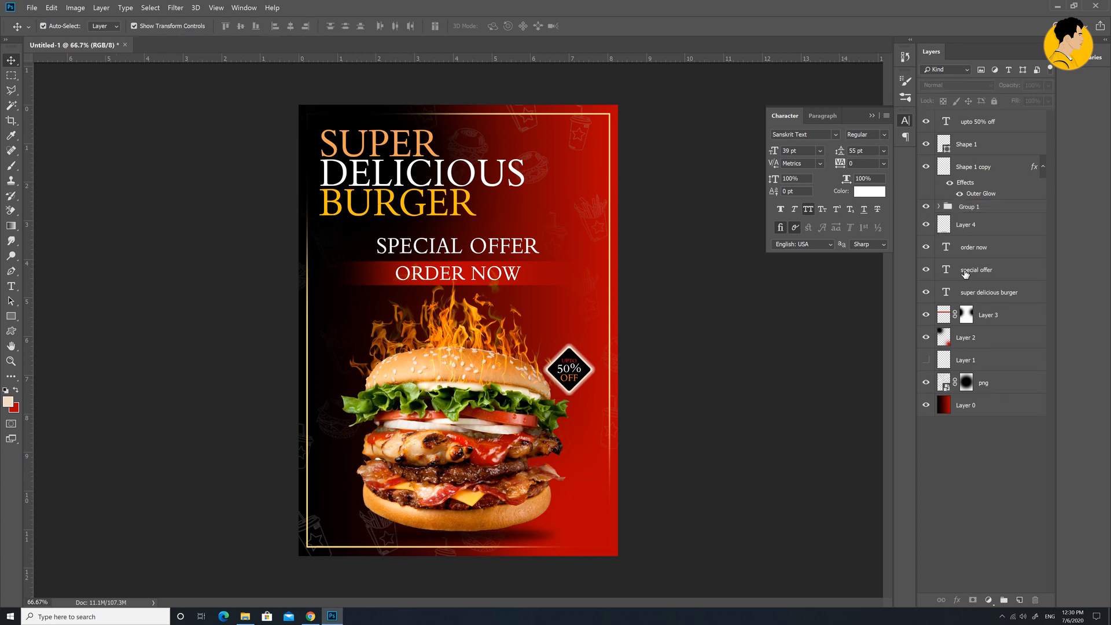
Duplicate the burger-and-fire group, scale the copy to about 9.98%, and place it over the O of NOW.
key("ctrl+j")
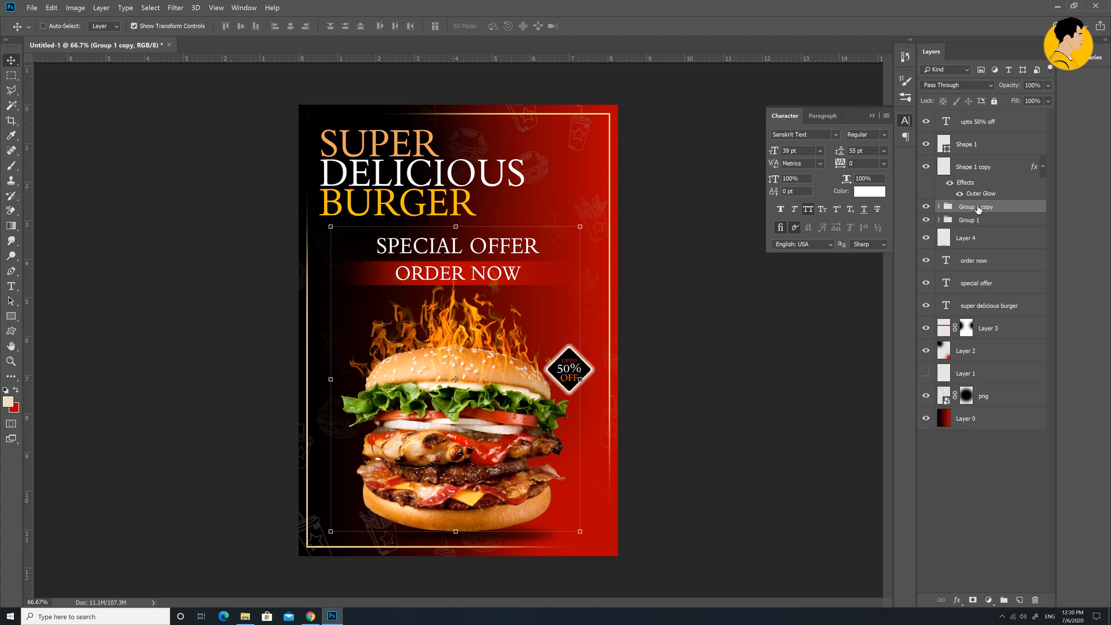
key("ctrl+t")
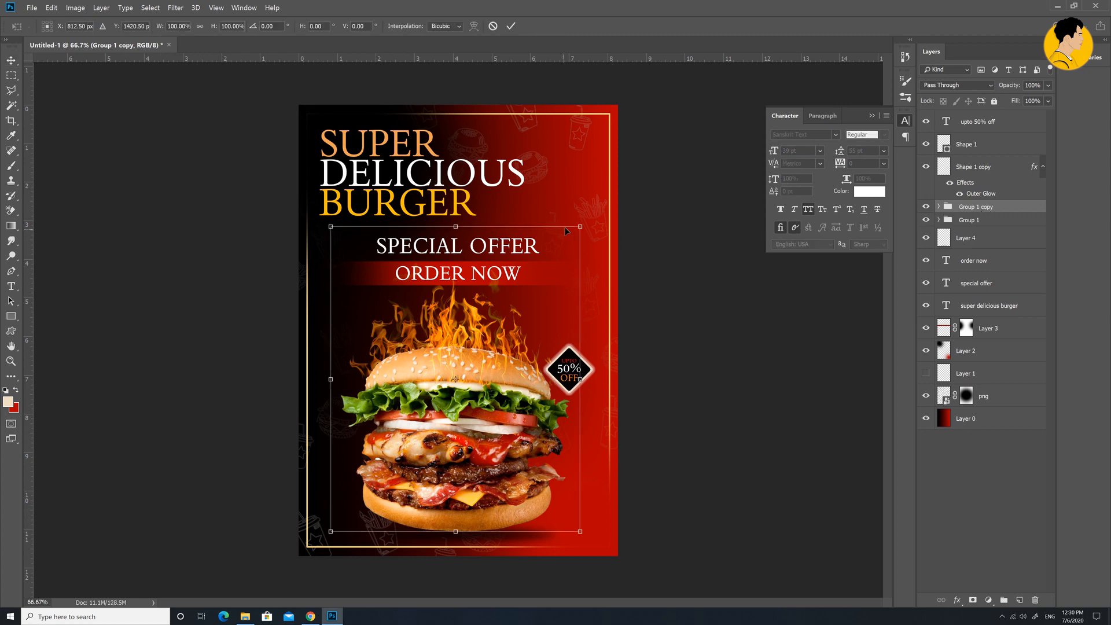
left_click_drag(581, 223, 478, 351)
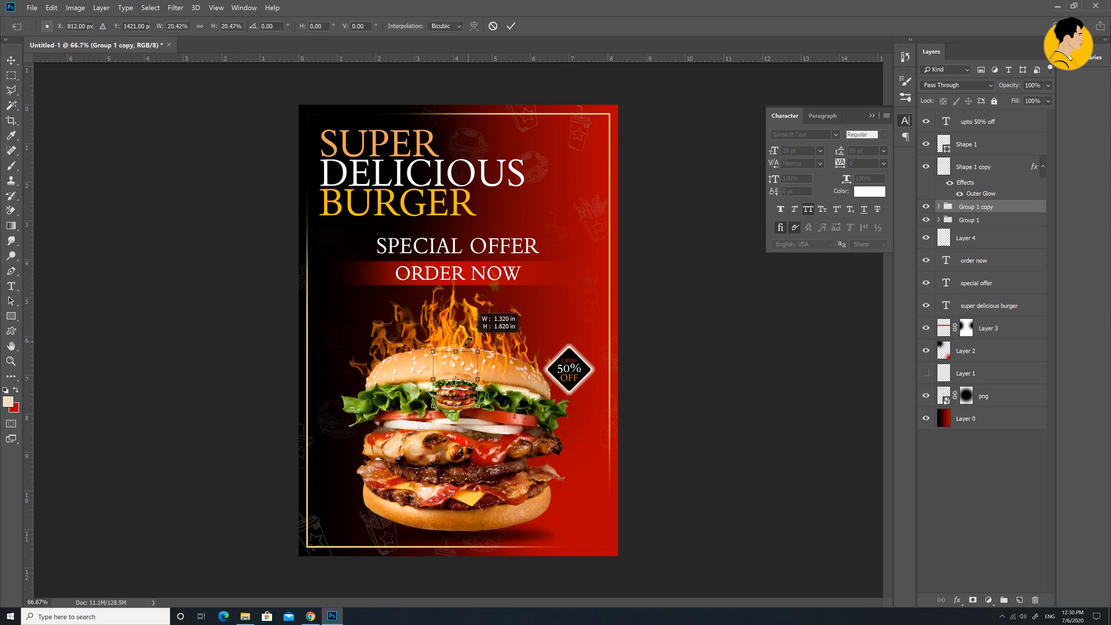
left_click_drag(468, 400, 501, 274)
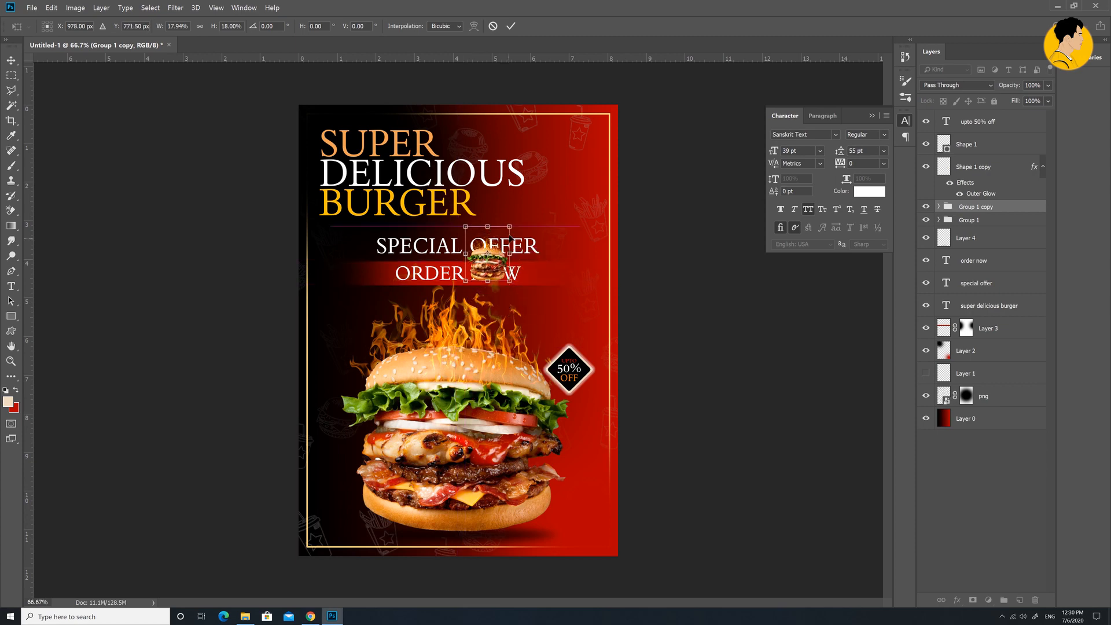
left_click_drag(509, 224, 500, 272)
scroll(500, 271, "up", 3)
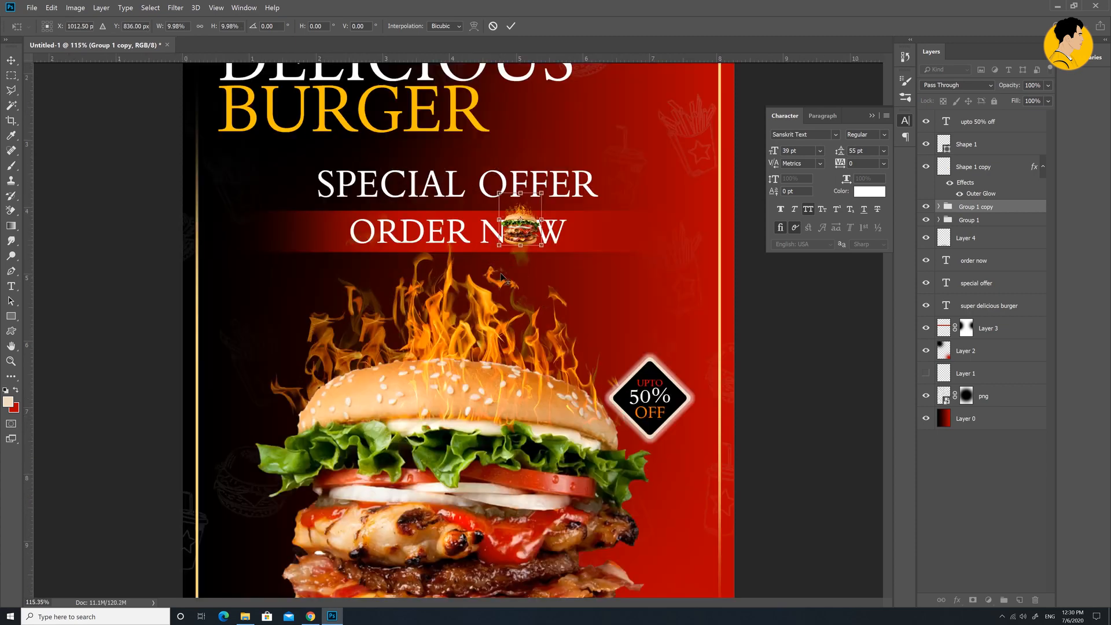
scroll(518, 250, "up", 3)
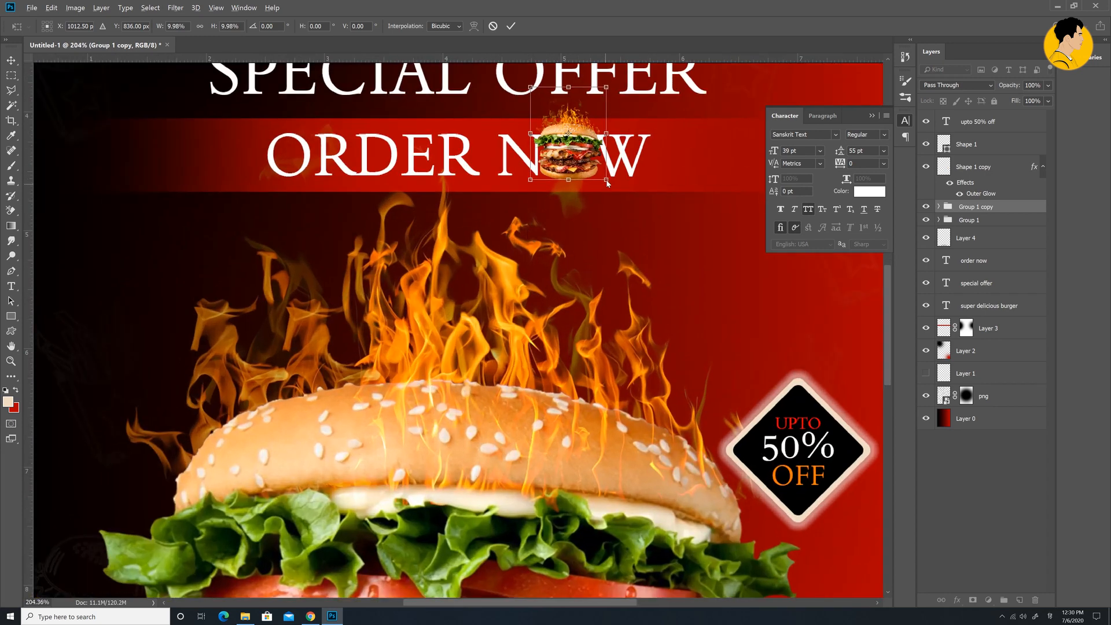
left_click(510, 26)
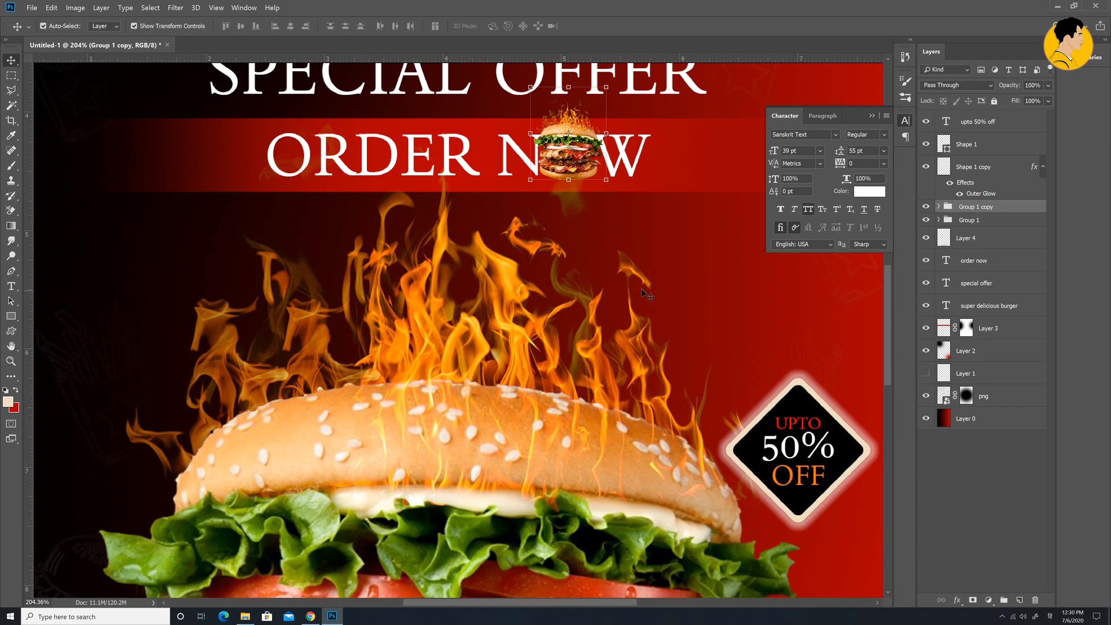
Scale the small burger further to about 73.5%, nudge it down about 9 px over the letter O, and deselect it.
left_click_drag(610, 182, 583, 158)
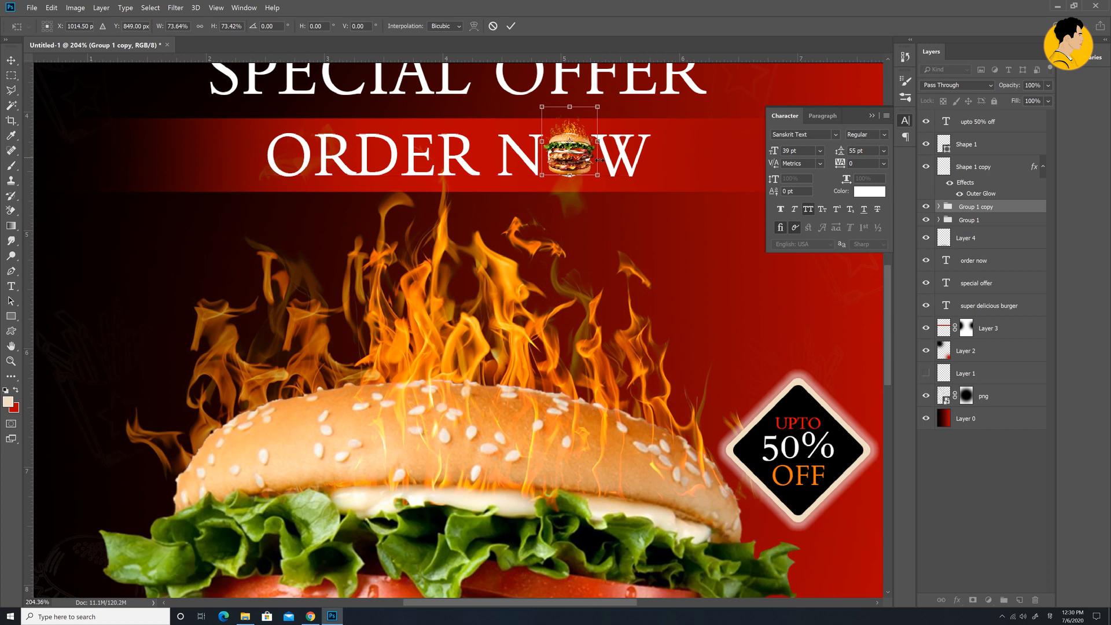
key("Down")
key("Down")
key("Down")
key("Down")
key("Down")
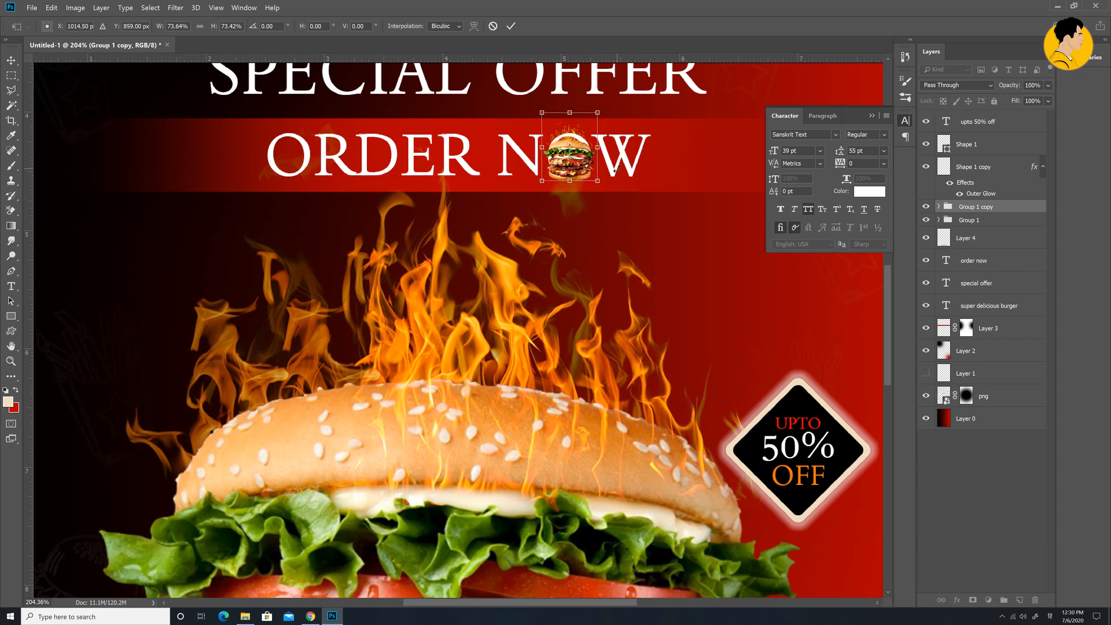
key("Up")
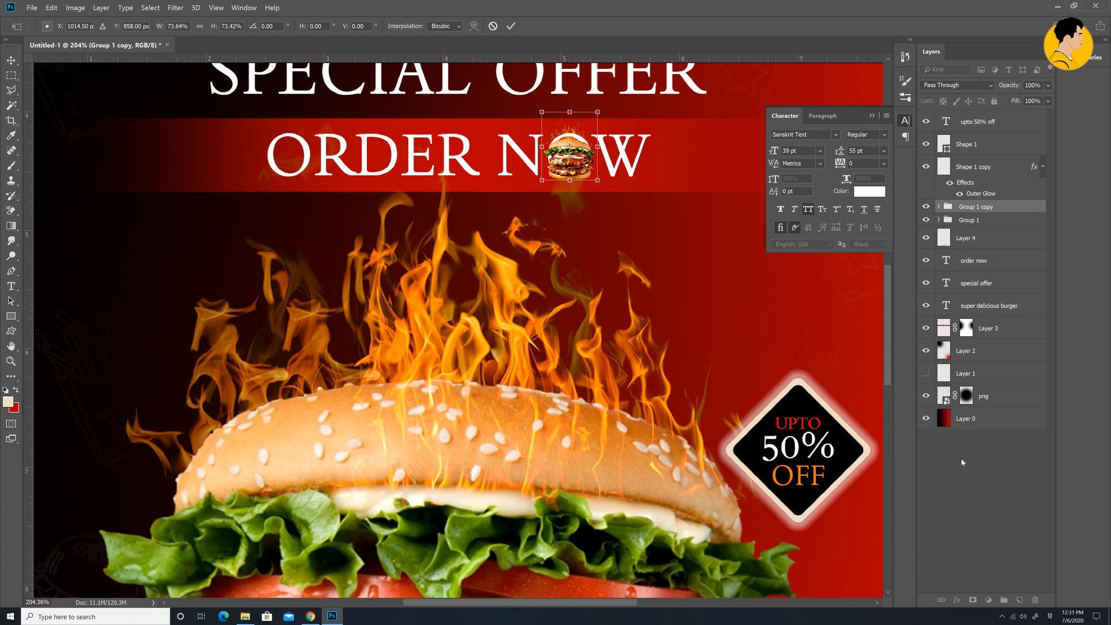
left_click(511, 26)
left_click(967, 470)
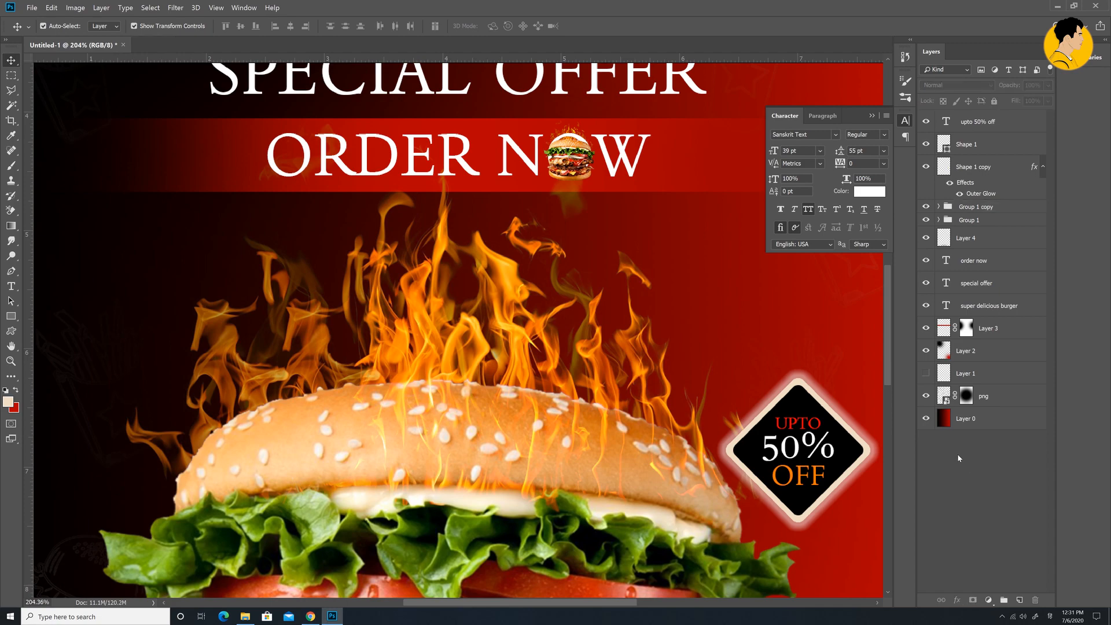
Add a layer mask to the ORDER NOW text layer.
key("ctrl+0")
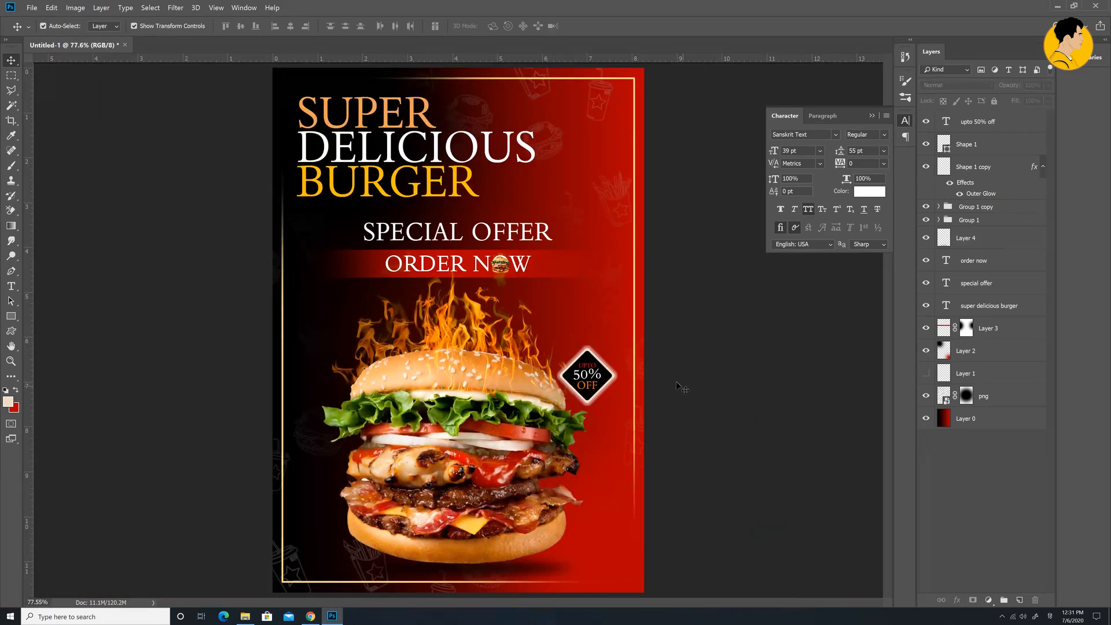
key("ctrl+plus")
key("ctrl+plus")
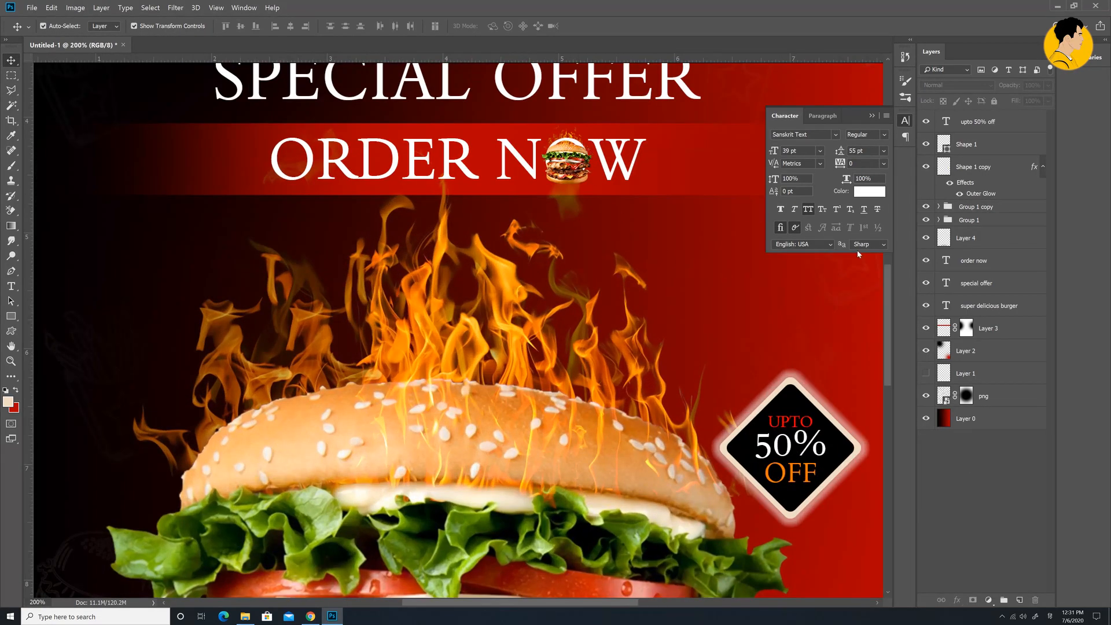
left_click(989, 264)
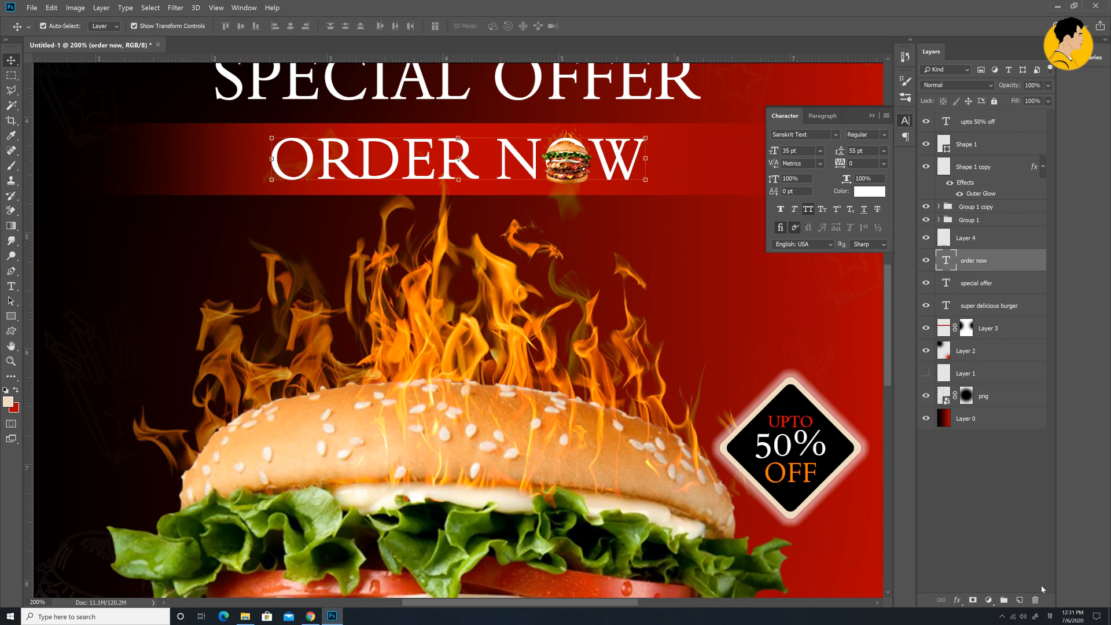
left_click(974, 601)
Paint out the O of NOW around the small burger on the text mask with a much smaller black brush, then deselect the layer.
key("b")
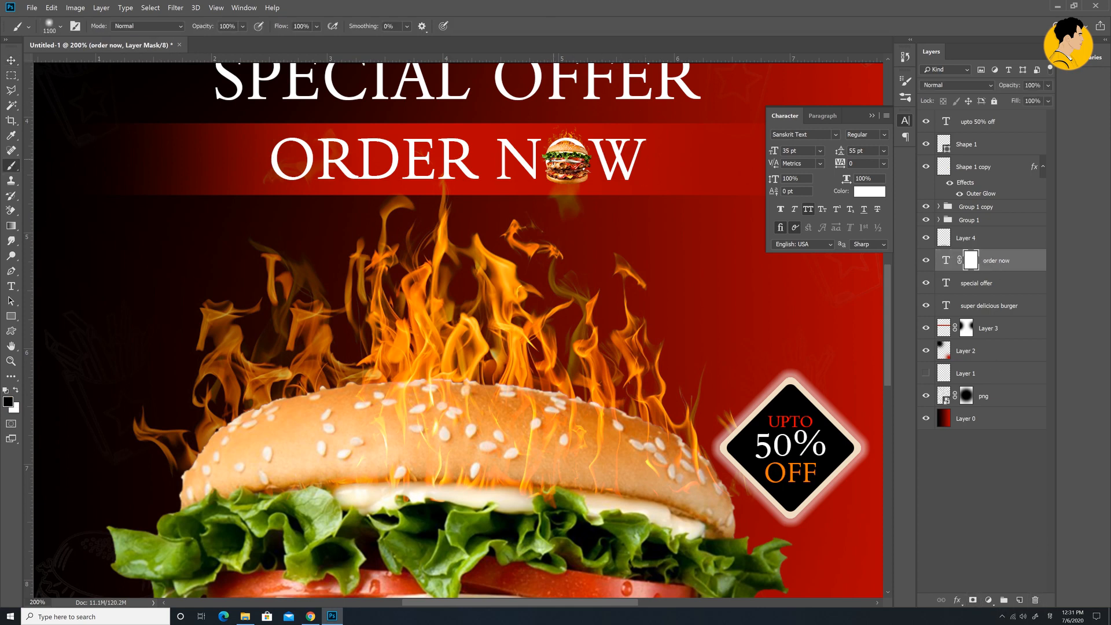
key("bracketleft")
key("bracketleft")
key("bracketleft")
key("bracketleft")
key("bracketleft")
key("bracketleft")
key("bracketleft")
key("bracketleft")
key("bracketleft")
key("bracketleft")
key("bracketleft")
key("bracketleft")
key("bracketleft")
key("bracketleft")
key("bracketleft")
key("bracketleft")
key("bracketleft")
key("bracketleft")
key("bracketleft")
left_click_drag(548, 140, 557, 141)
left_click(11, 60)
key("ctrl+0")
left_click(1003, 447)
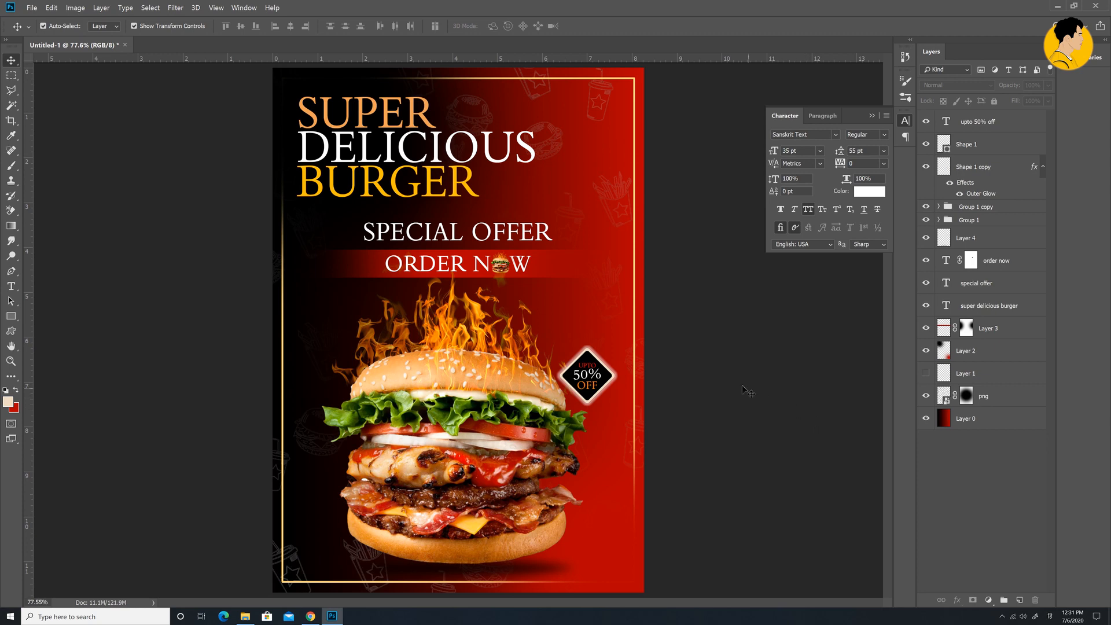
Rasterize the Shape 1 layer that forms the black diamond behind the 50% OFF text.
left_click(591, 361)
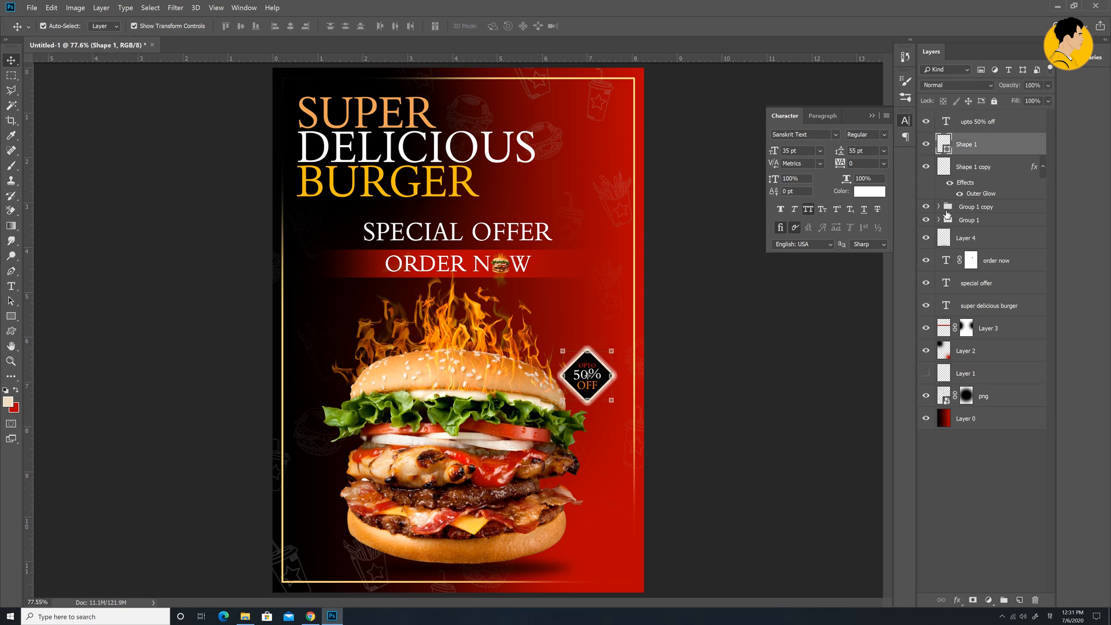
left_click(945, 143, "ctrl")
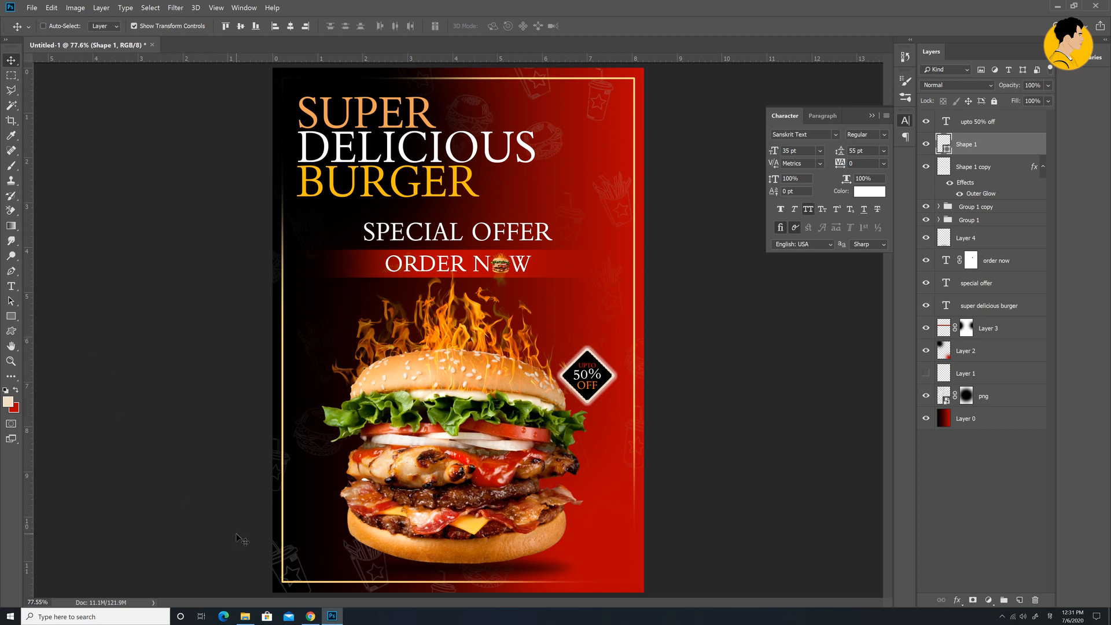
right_click(1012, 148)
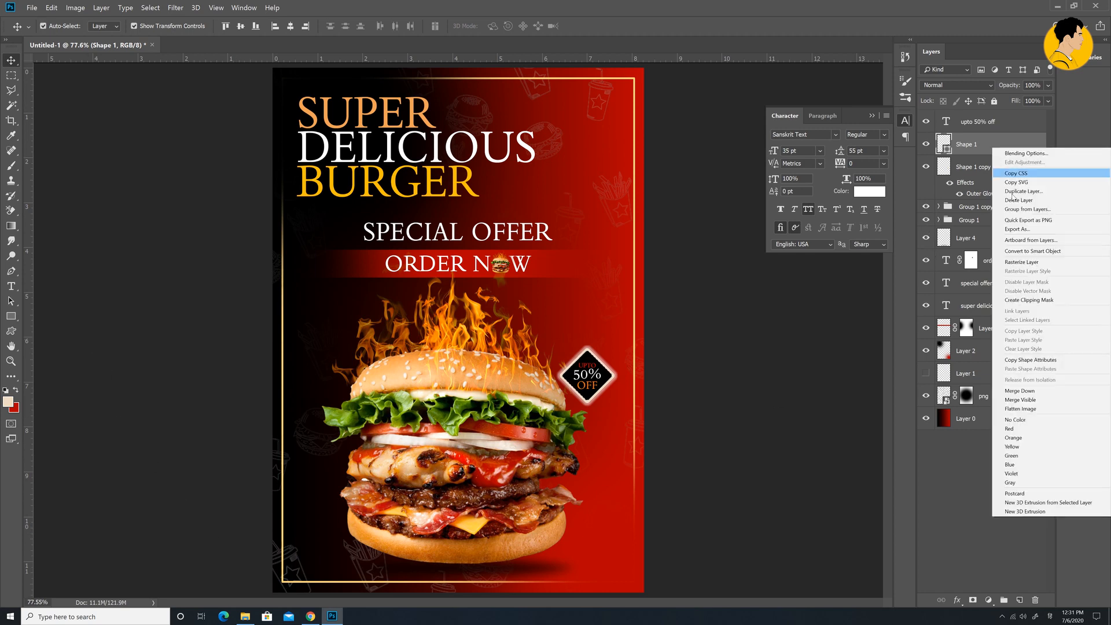
left_click(1024, 263)
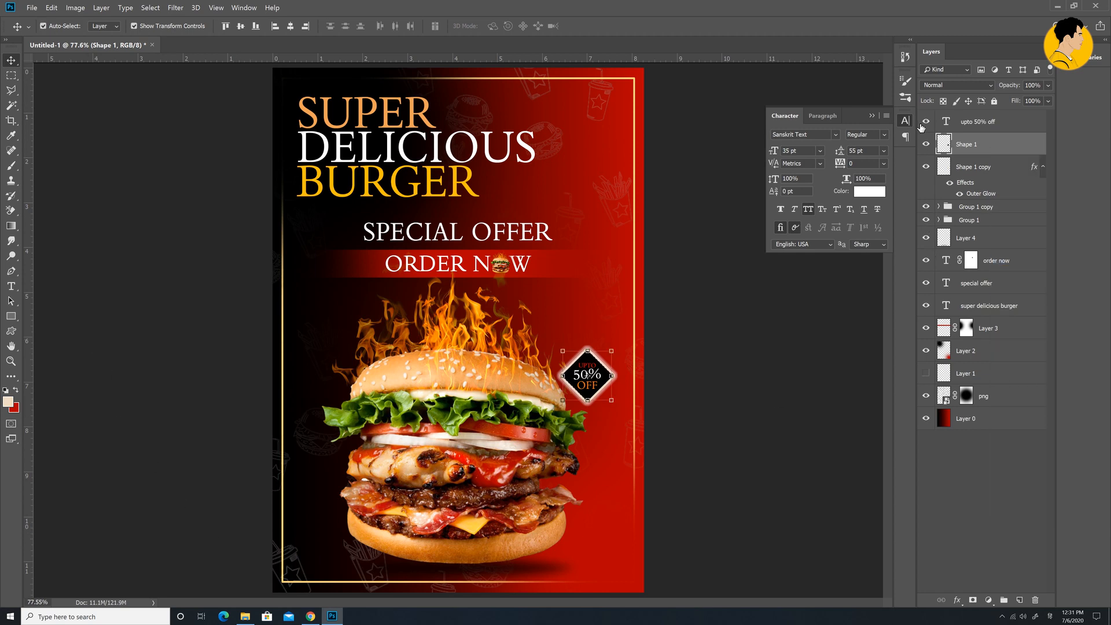
Try filling the diamond badge with the cream foreground color and the red background color, undoing each fill.
key("shift+alt+BackSpace")
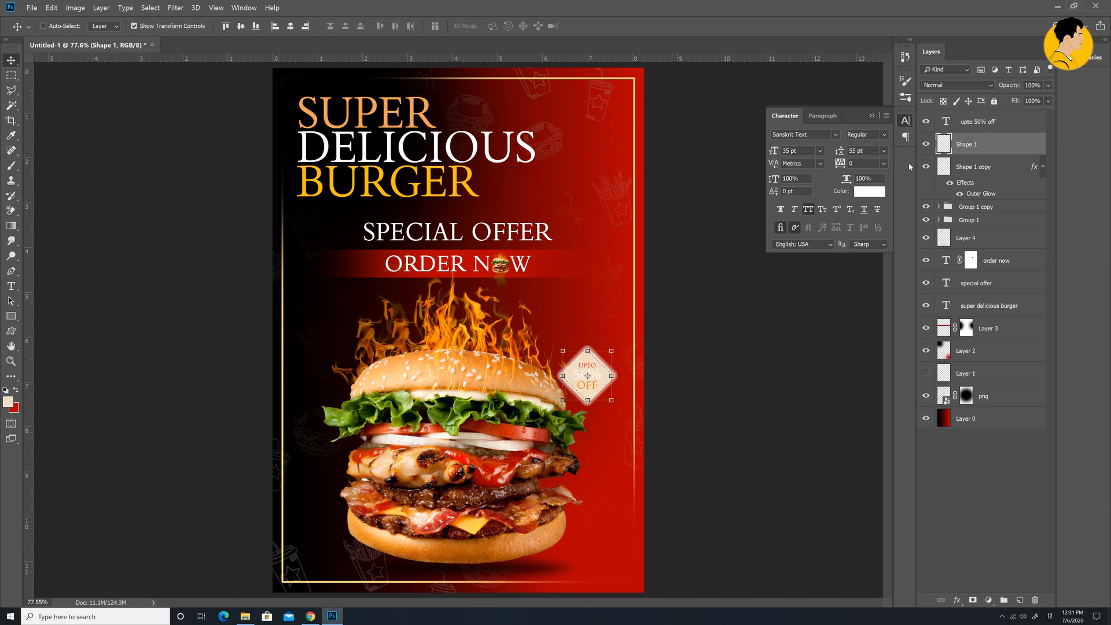
key("ctrl+z")
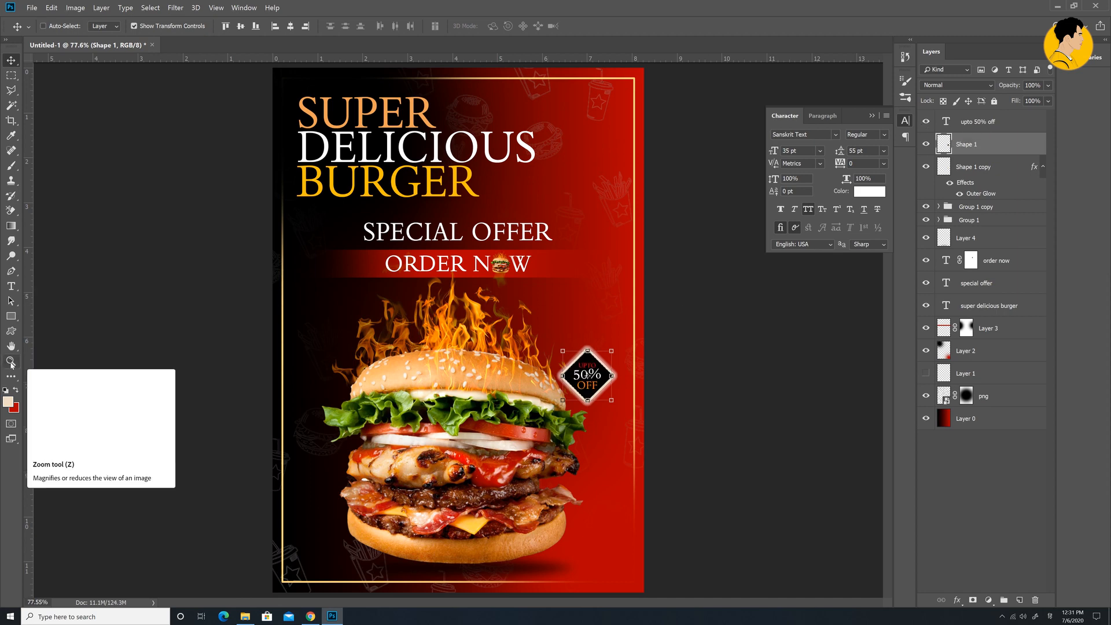
key("ctrl+BackSpace")
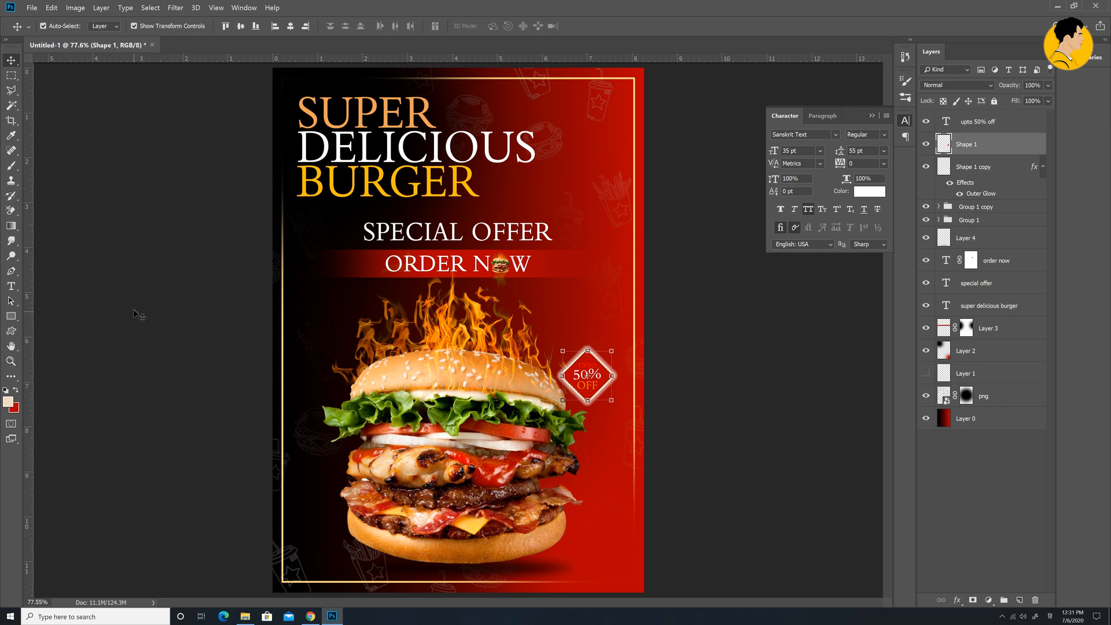
key("ctrl+h")
left_click(691, 377, "ctrl")
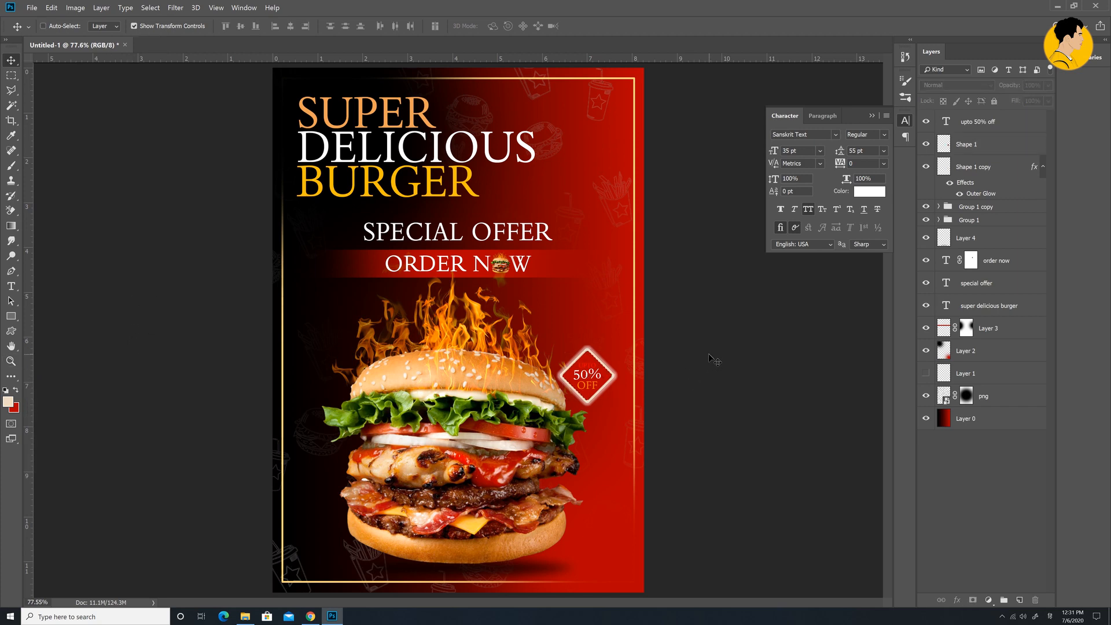
key("ctrl+z")
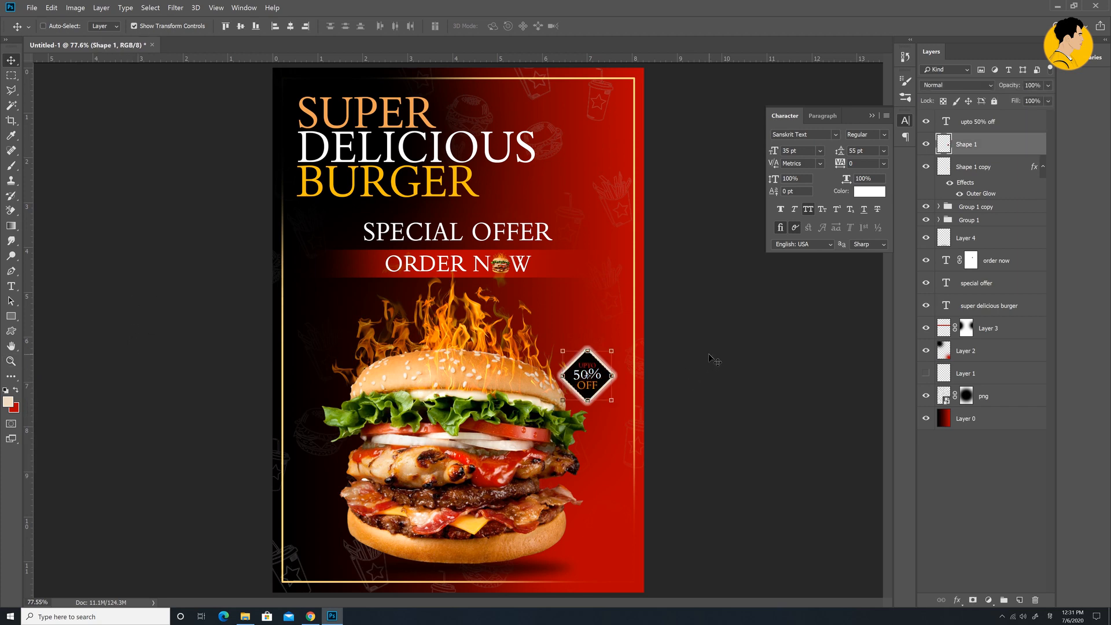
left_click(716, 360, "ctrl")
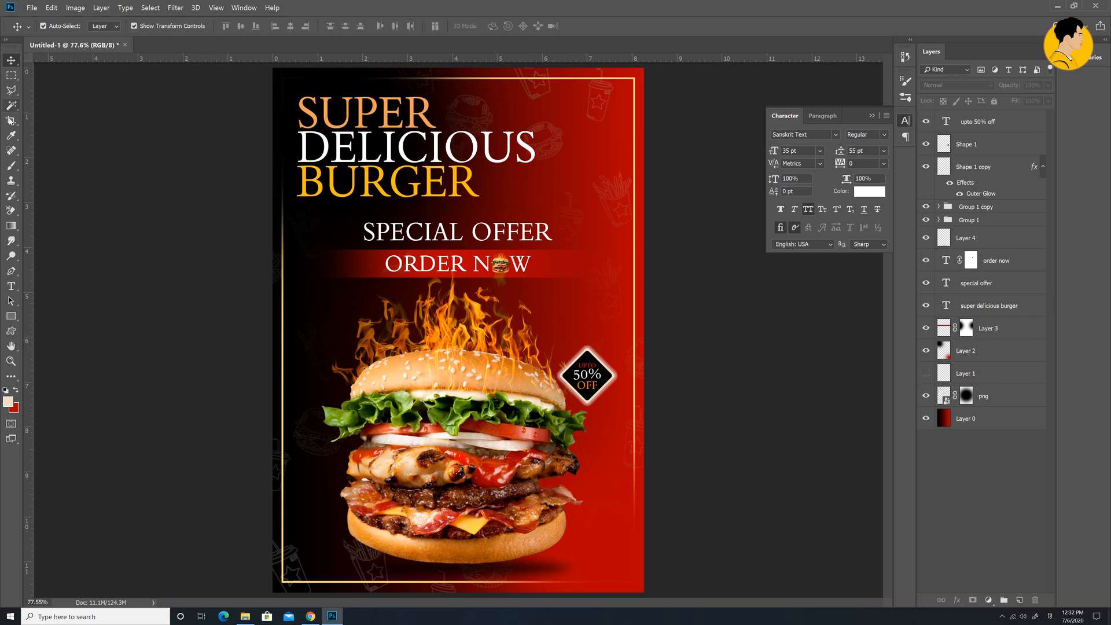
Try several fonts, starting with Antonio, on the whole SUPER DELICIOUS BURGER headline, apply Abril Fatface, and deselect the layer.
left_click(11, 286)
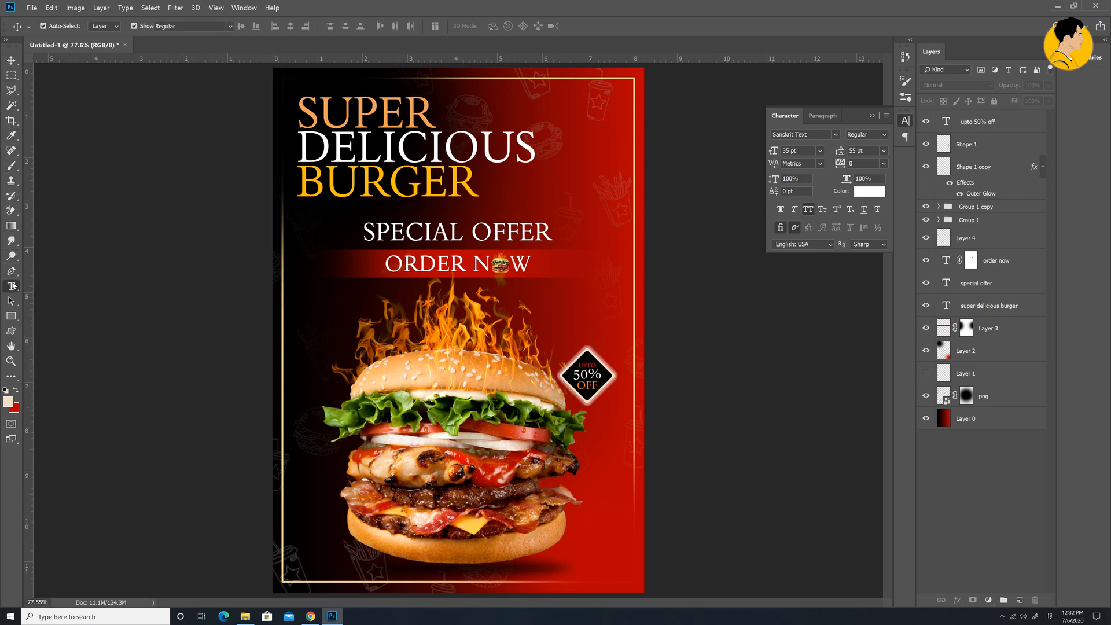
left_click_drag(487, 171, 296, 111)
left_click(84, 26)
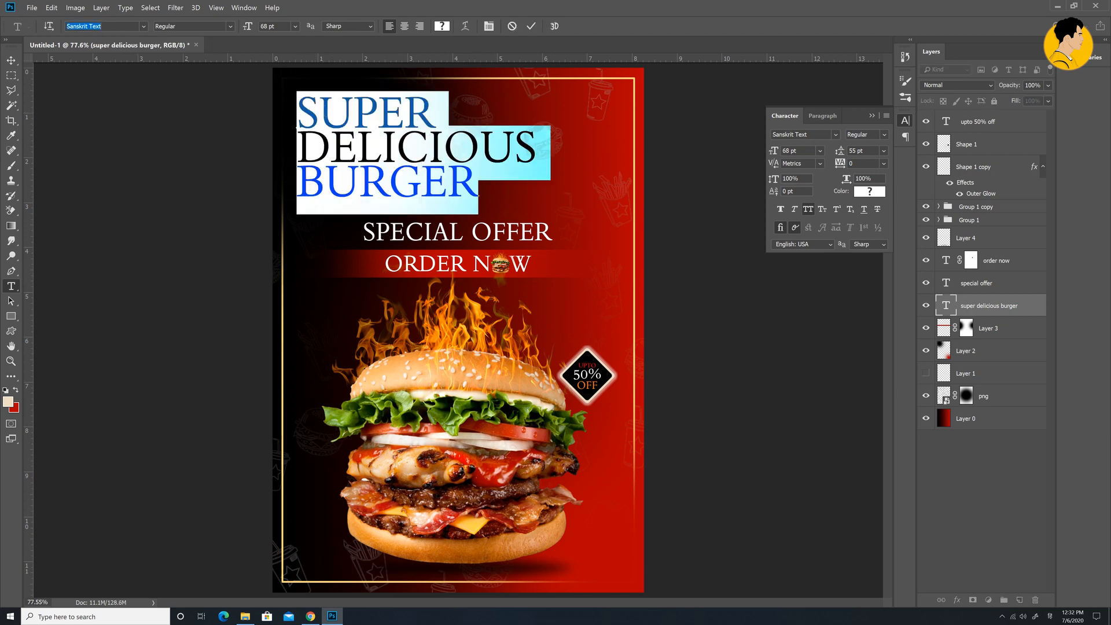
type("antonio")
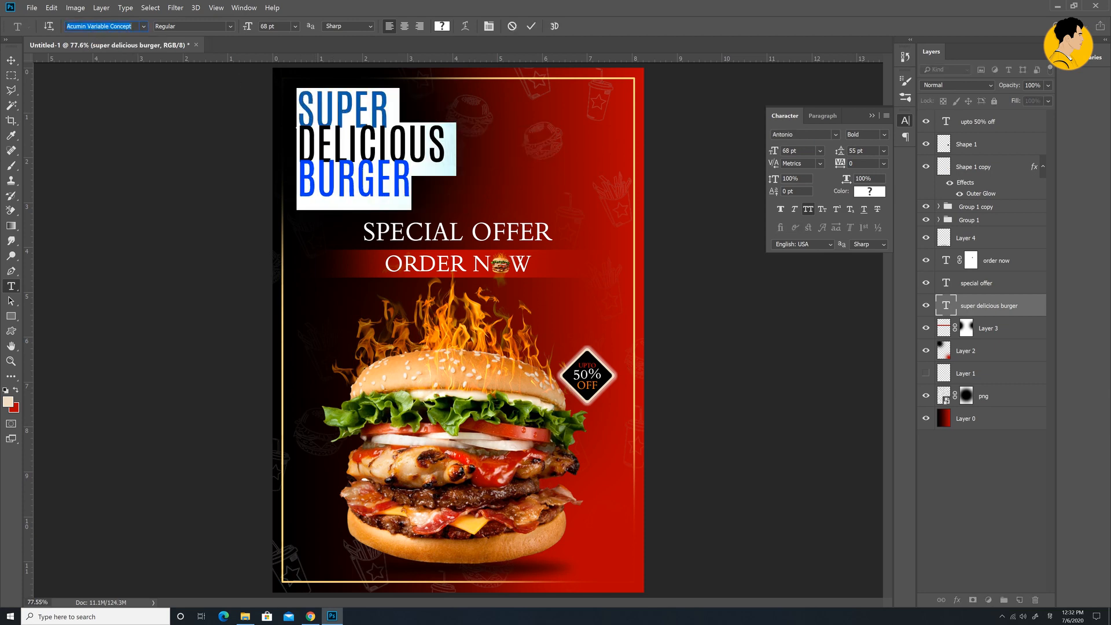
key("Return")
key("Up")
key("Down")
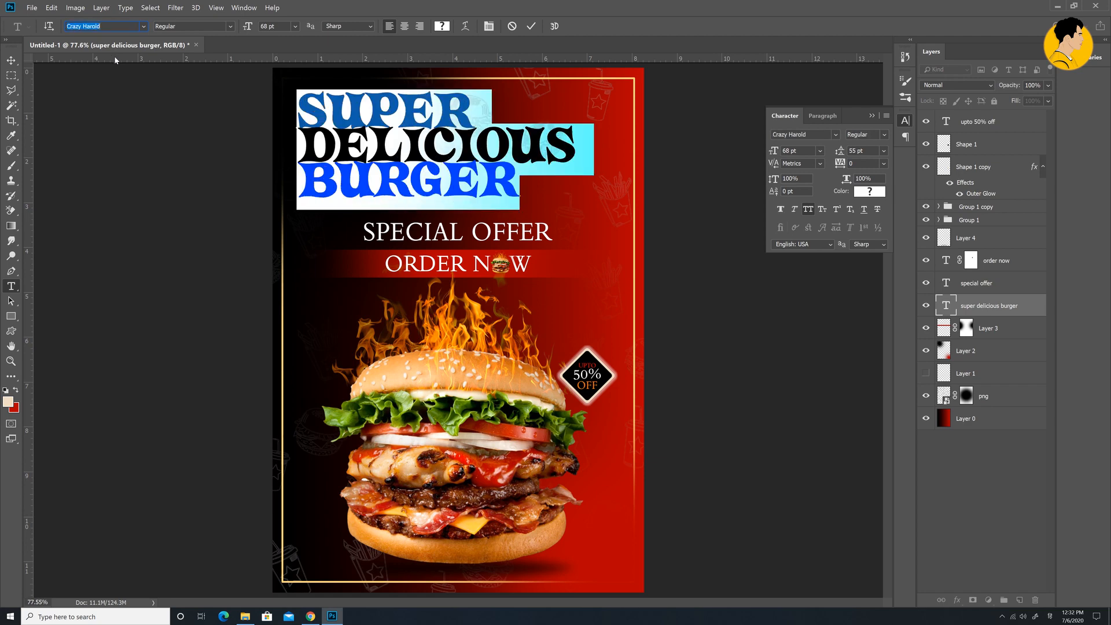
key("Down")
key("Down")
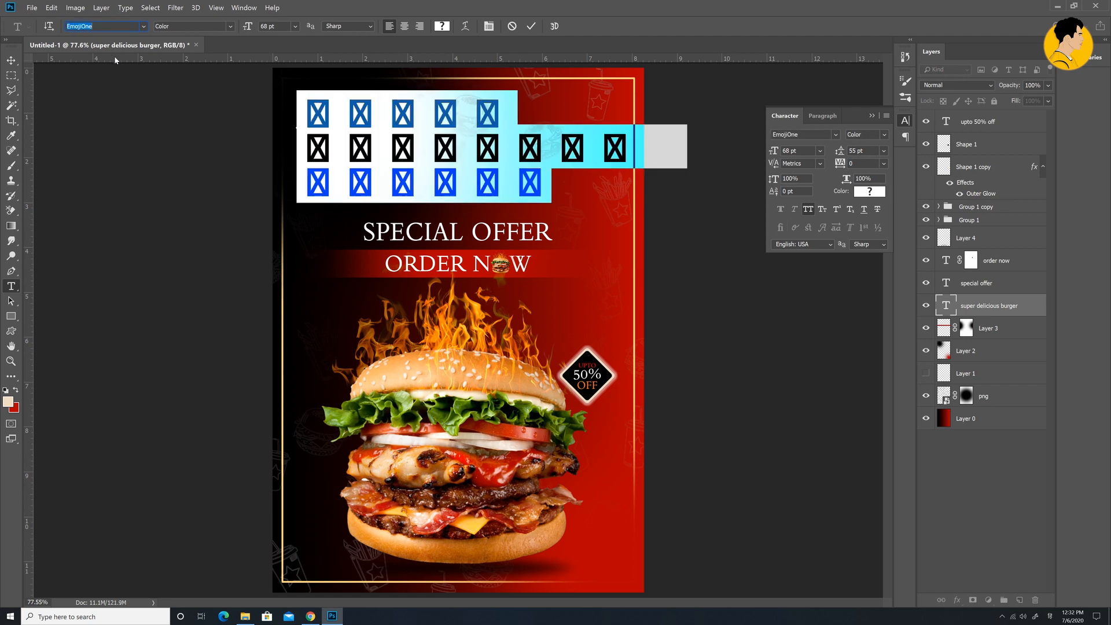
key("Down")
key("Down")
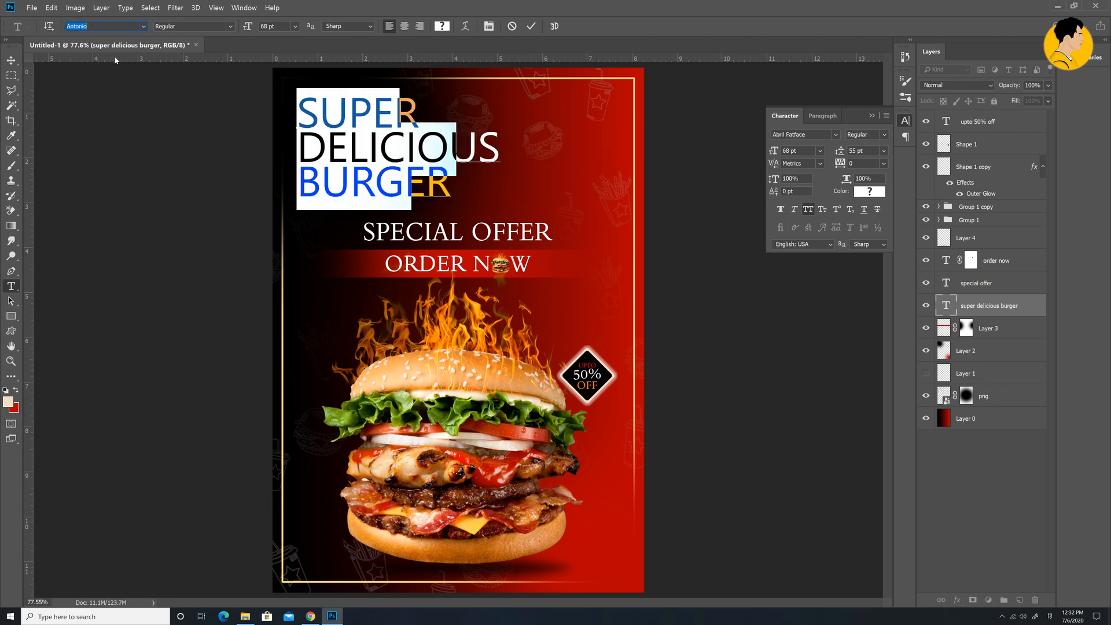
key("Down")
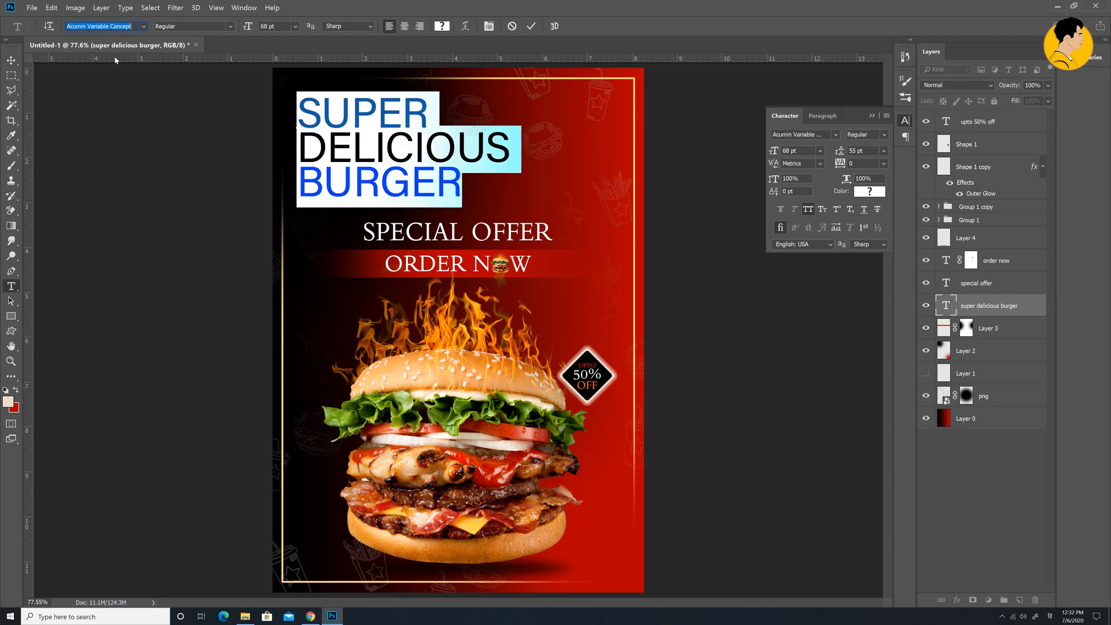
left_click(11, 59)
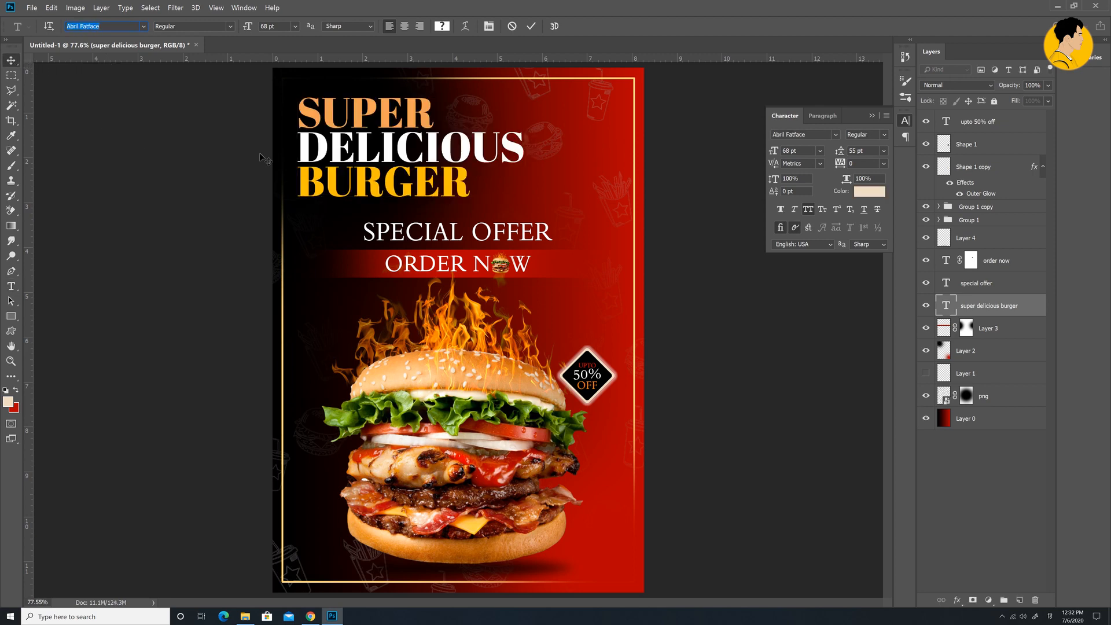
left_click(669, 196)
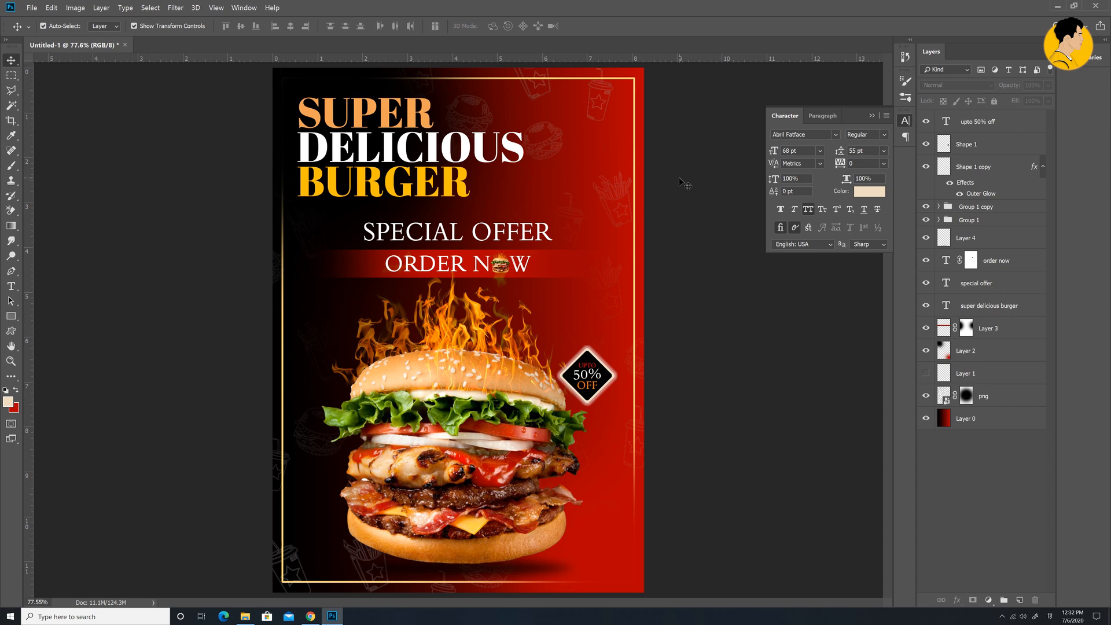
Switch to File Explorer and copy the logo image from the 6video folder inside New folder.
key("ctrl+minus")
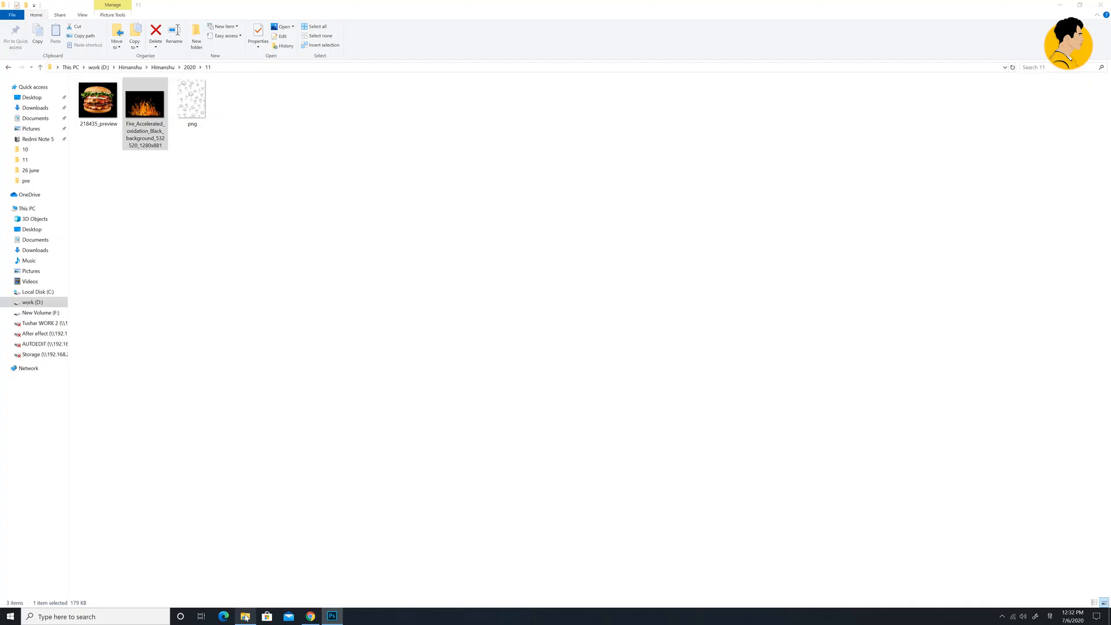
left_click(250, 568)
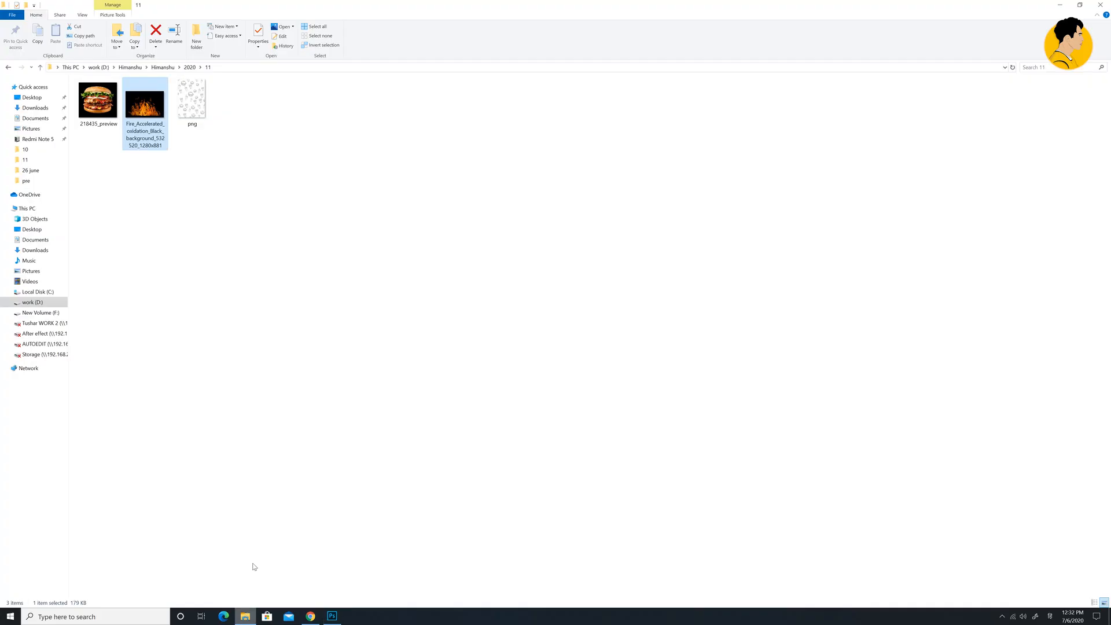
left_click(40, 67)
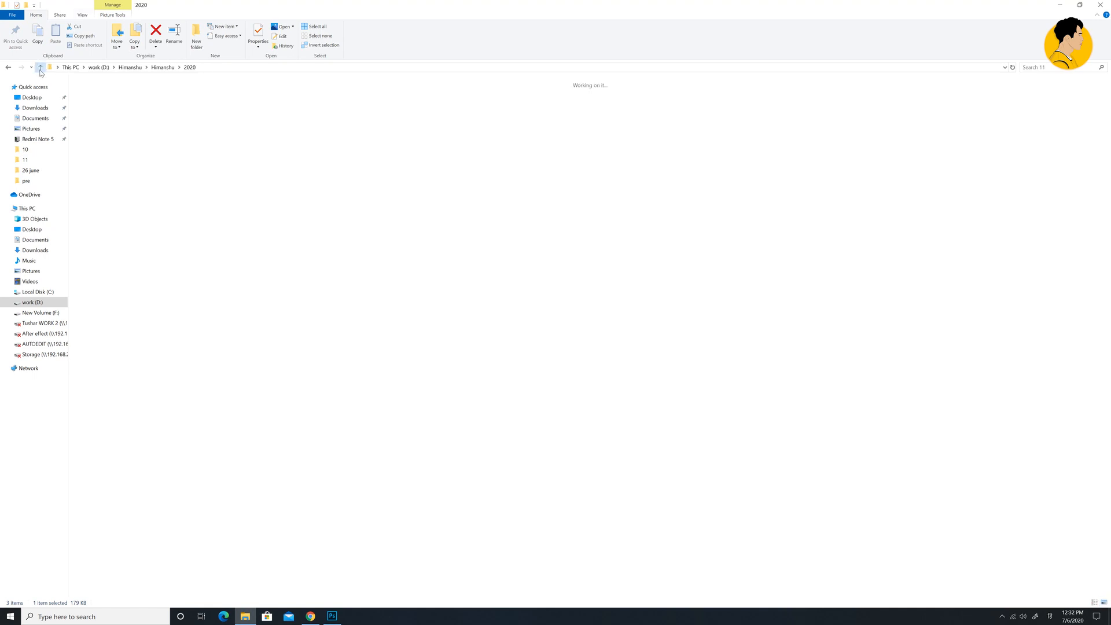
key("5")
left_click(40, 67)
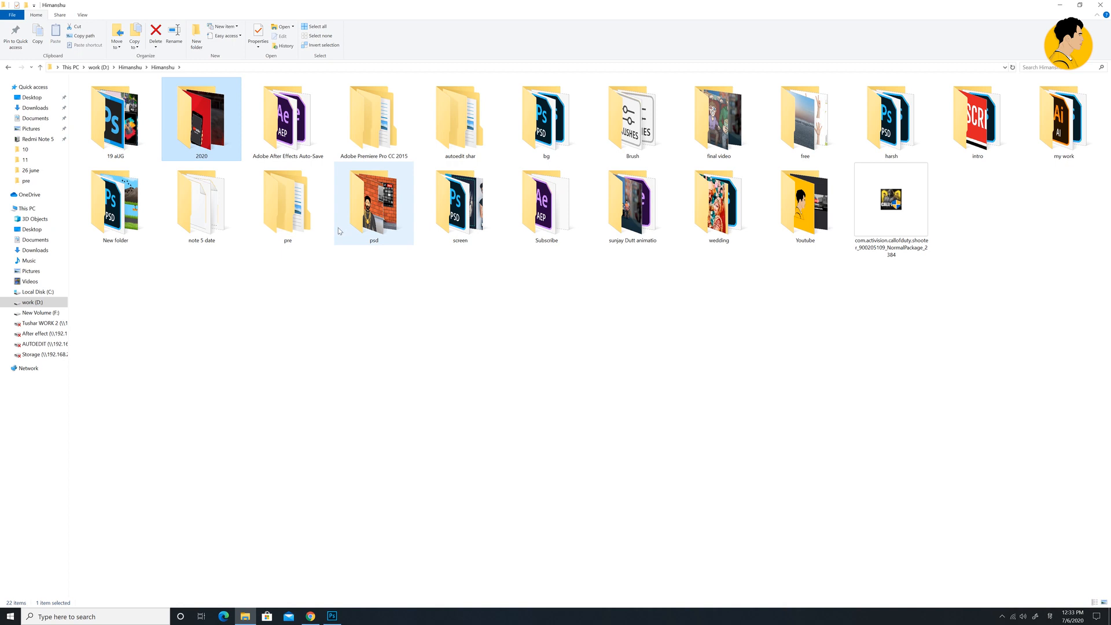
double_click(133, 204)
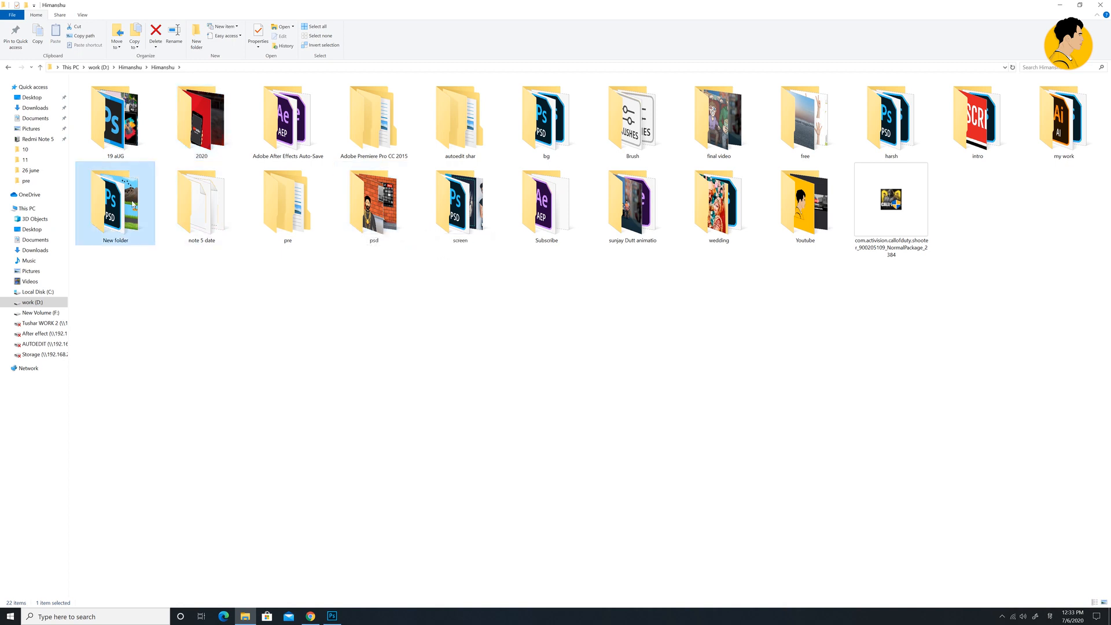
double_click(240, 128)
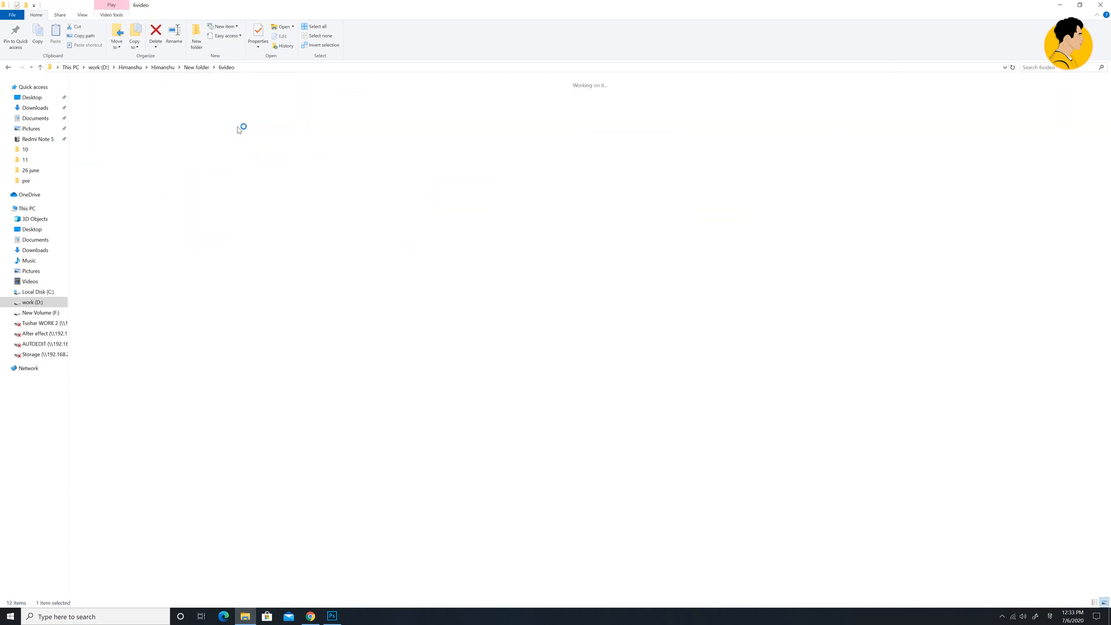
left_click(369, 108)
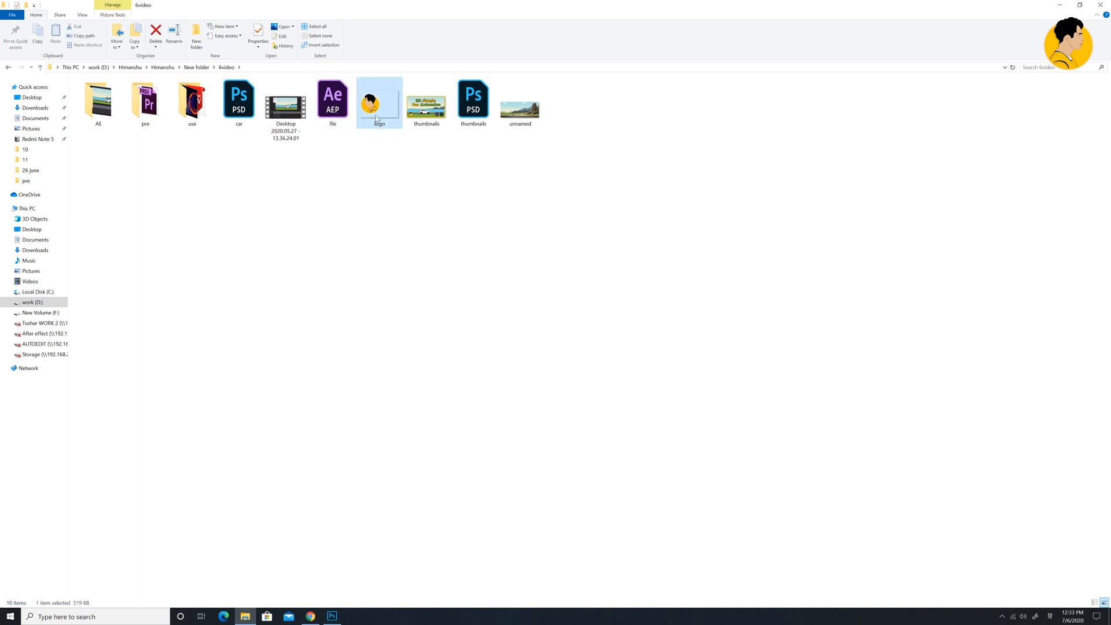
Paste the logo image into folder 11 inside the 2020 folder, alongside the burger and fire images.
left_click(40, 69)
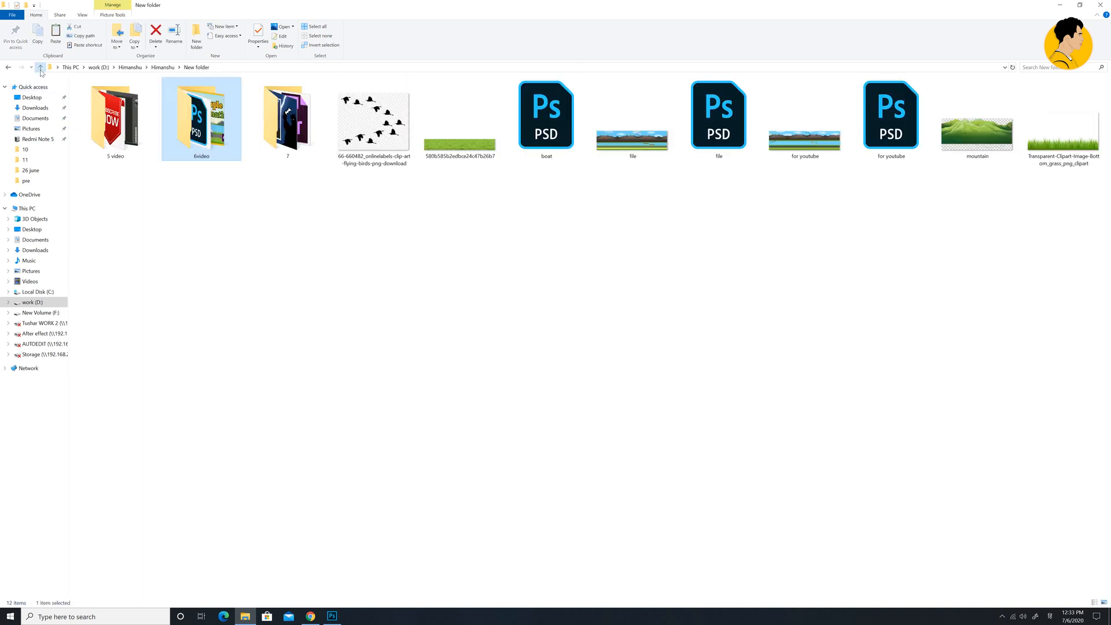
left_click(41, 69)
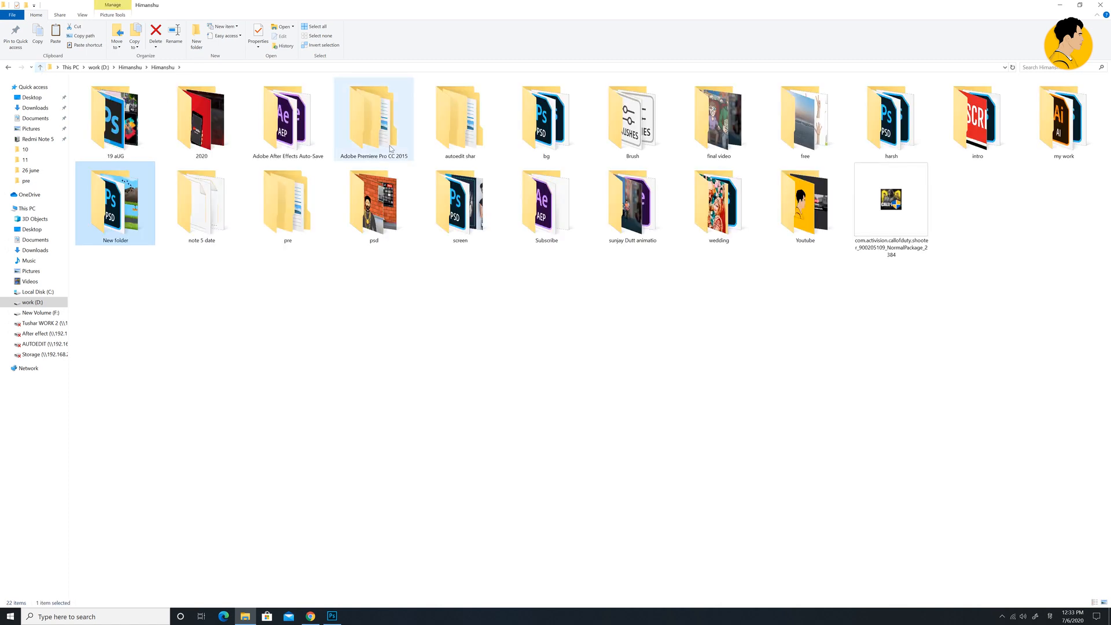
double_click(203, 118)
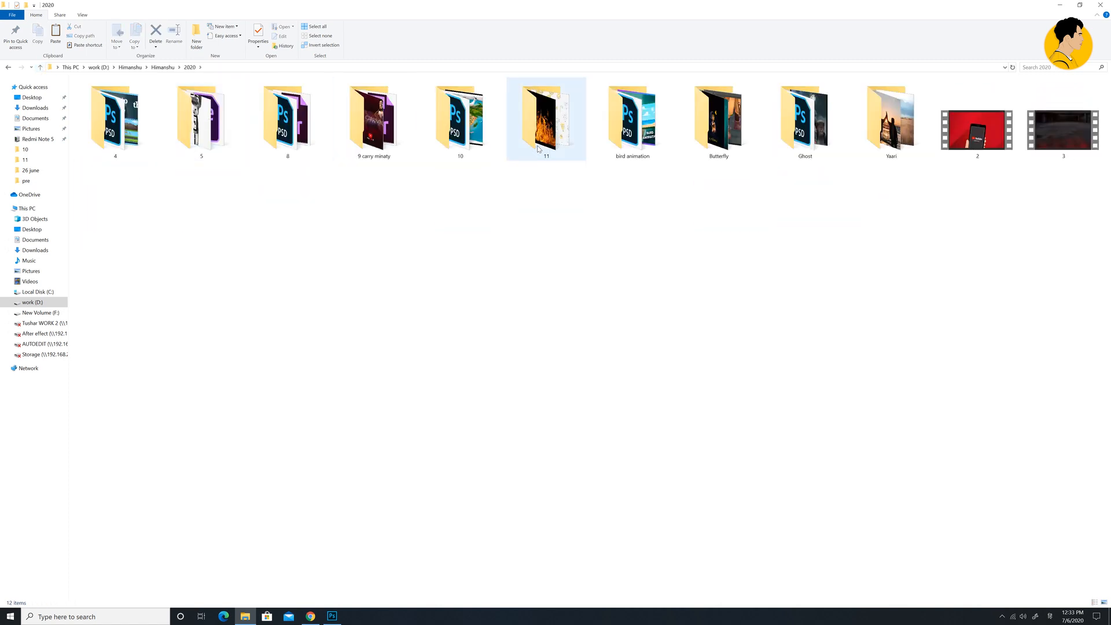
double_click(538, 149)
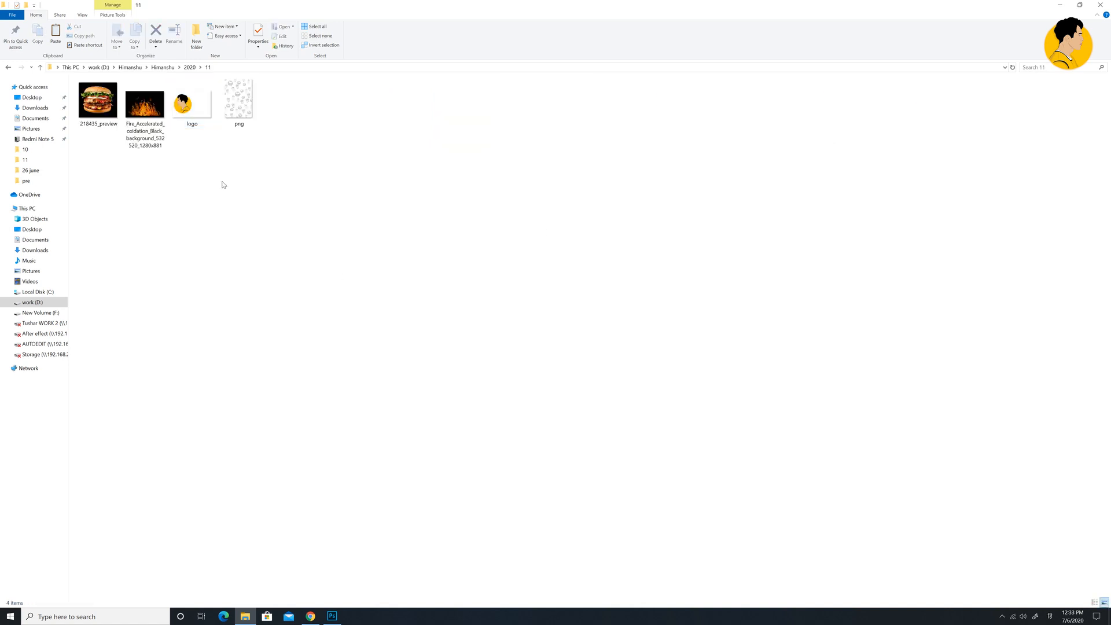
Place the logo image from folder 11 into the Photoshop poster and flip it horizontally.
left_click_drag(195, 110, 449, 410)
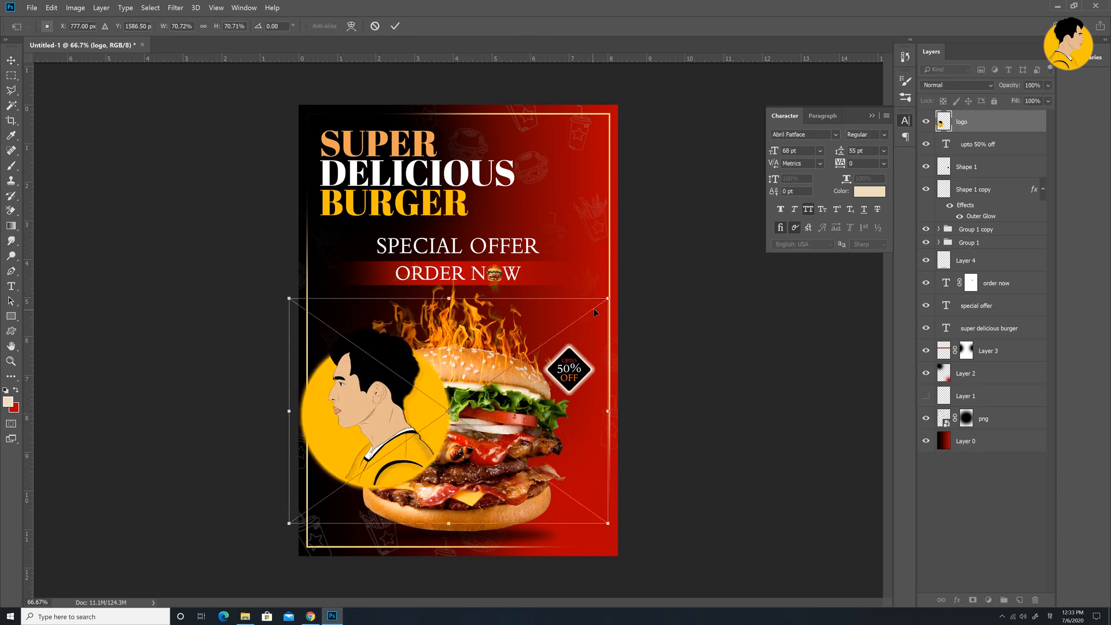
right_click(579, 356)
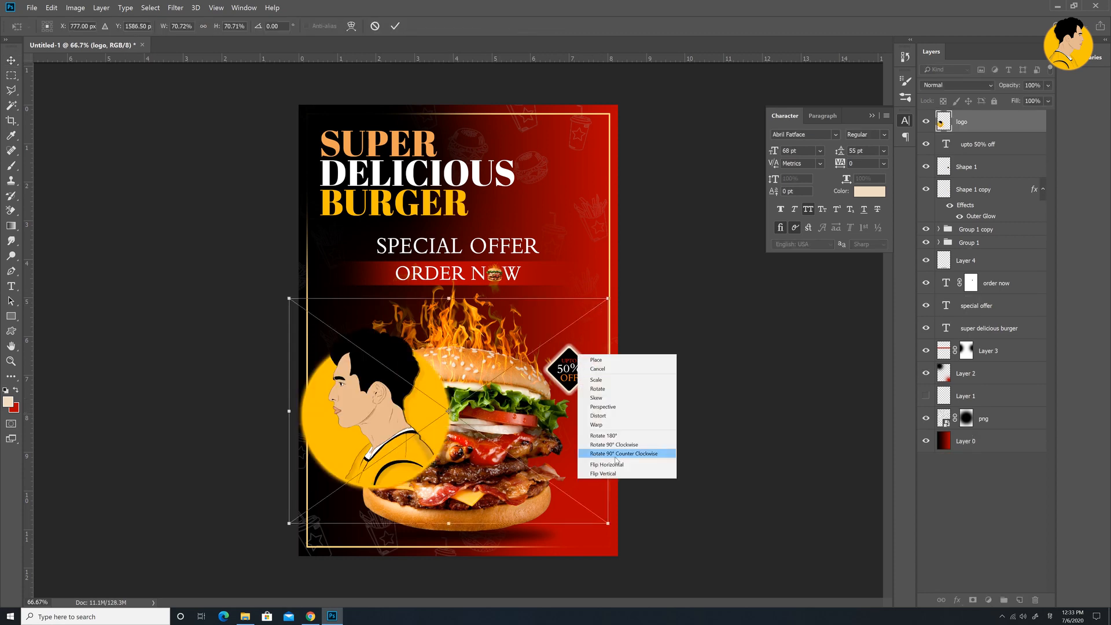
left_click(599, 464)
Scale the logo to about 10.52%, place it in the poster's upper-right corner inside the gold frame, and deselect it.
left_click_drag(555, 433, 563, 428)
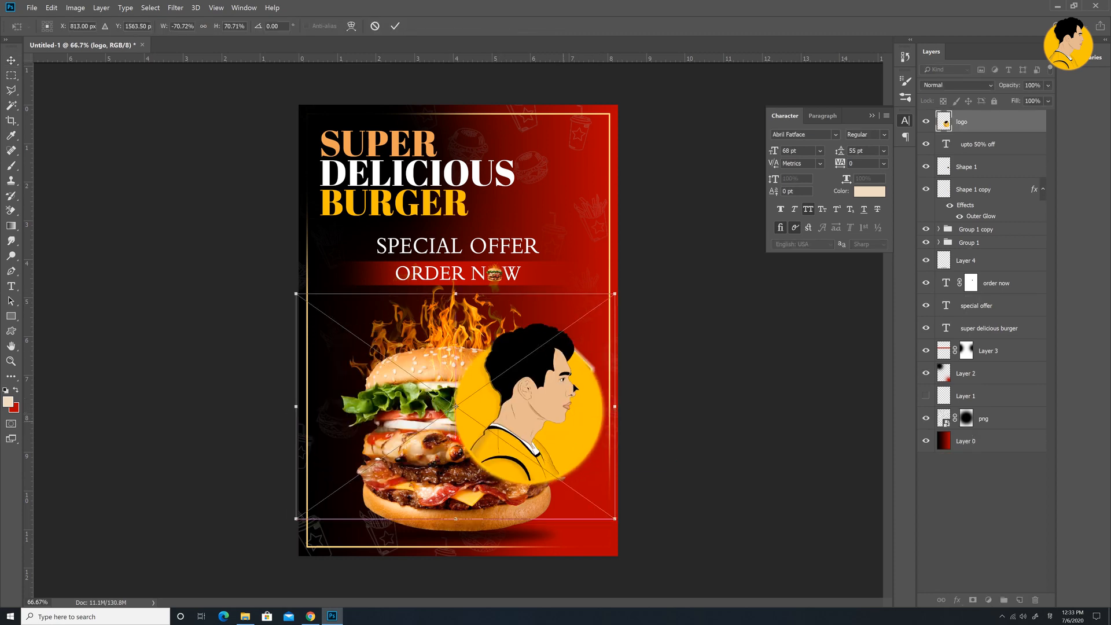
left_click_drag(615, 294, 598, 130)
key("Return")
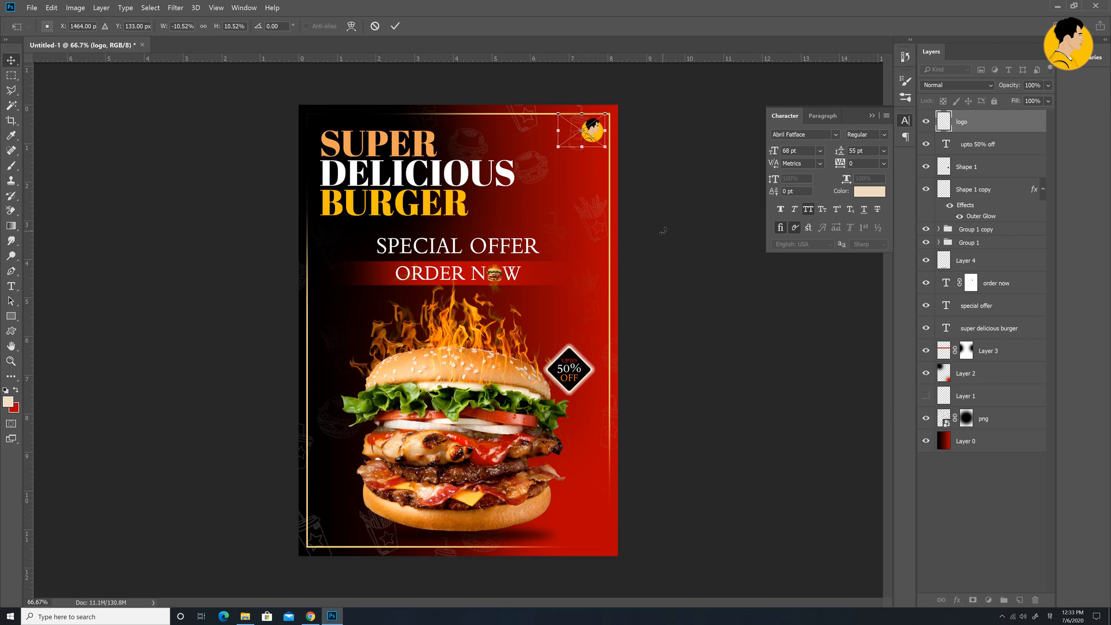
left_click(698, 205)
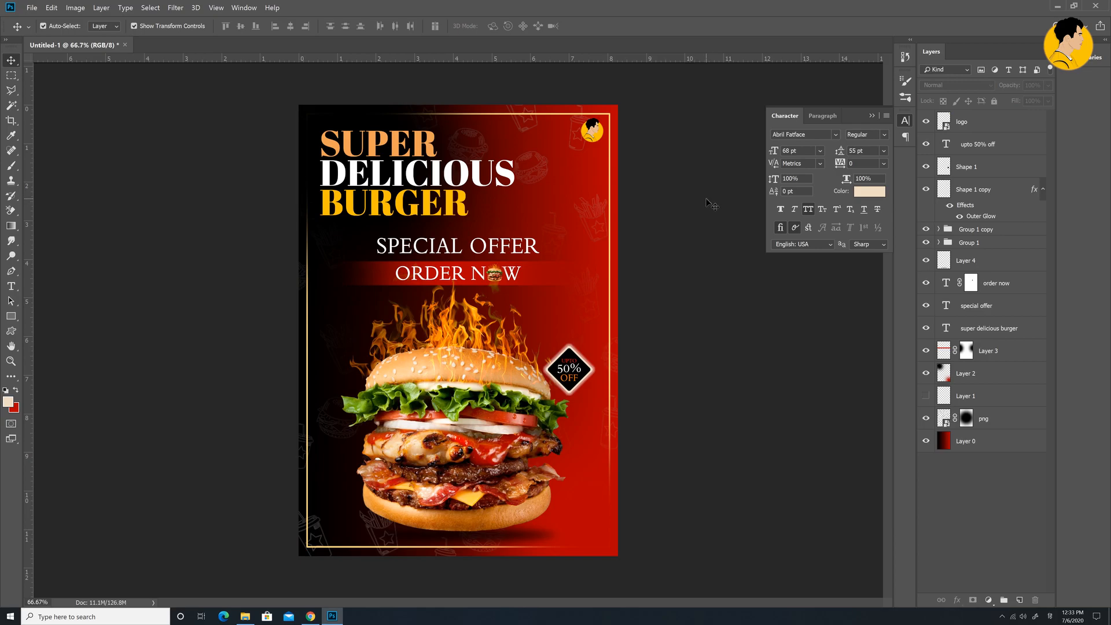